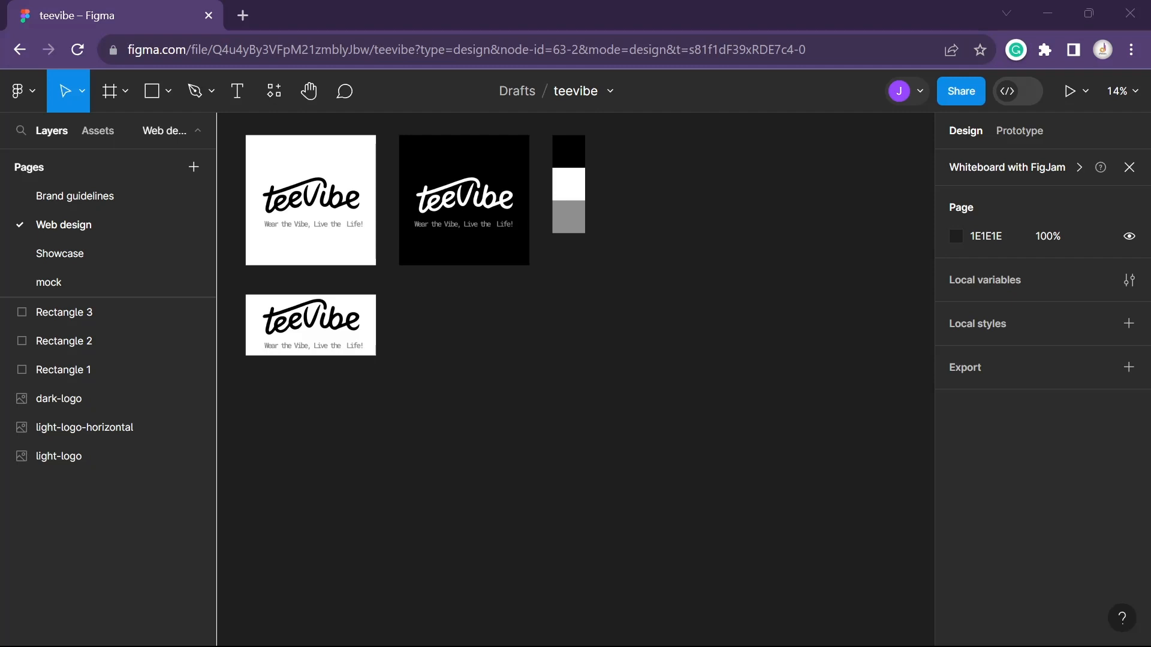
Create a color style named "black" from the fill of the black swatch
scroll(749, 343, "up", 1)
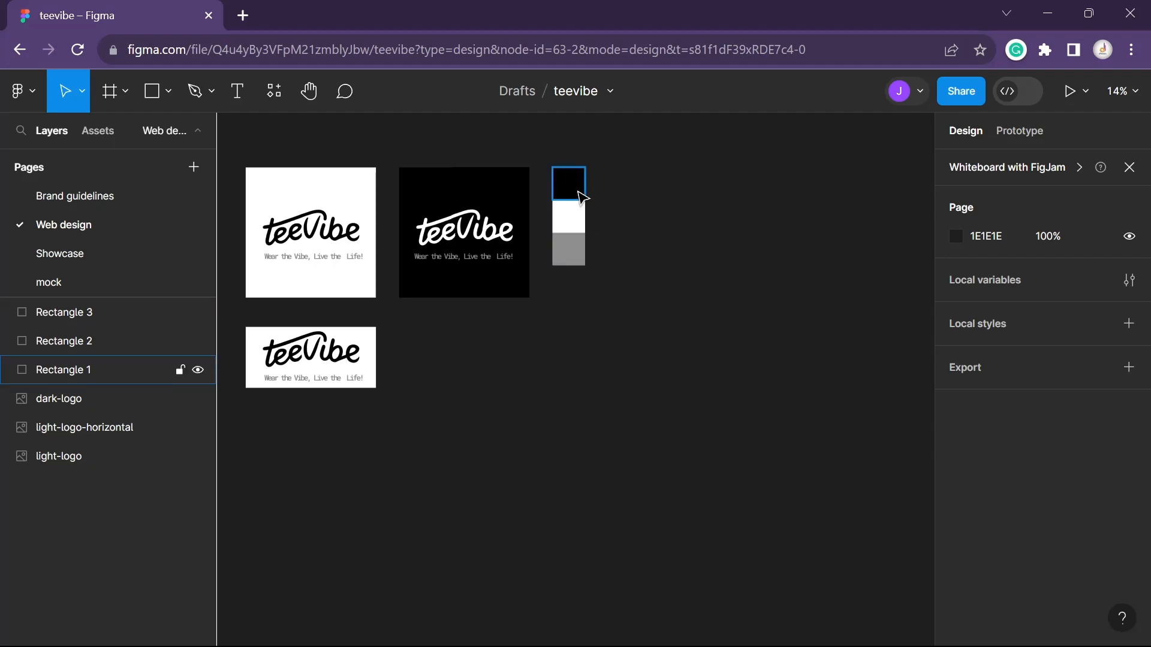
left_click(577, 190)
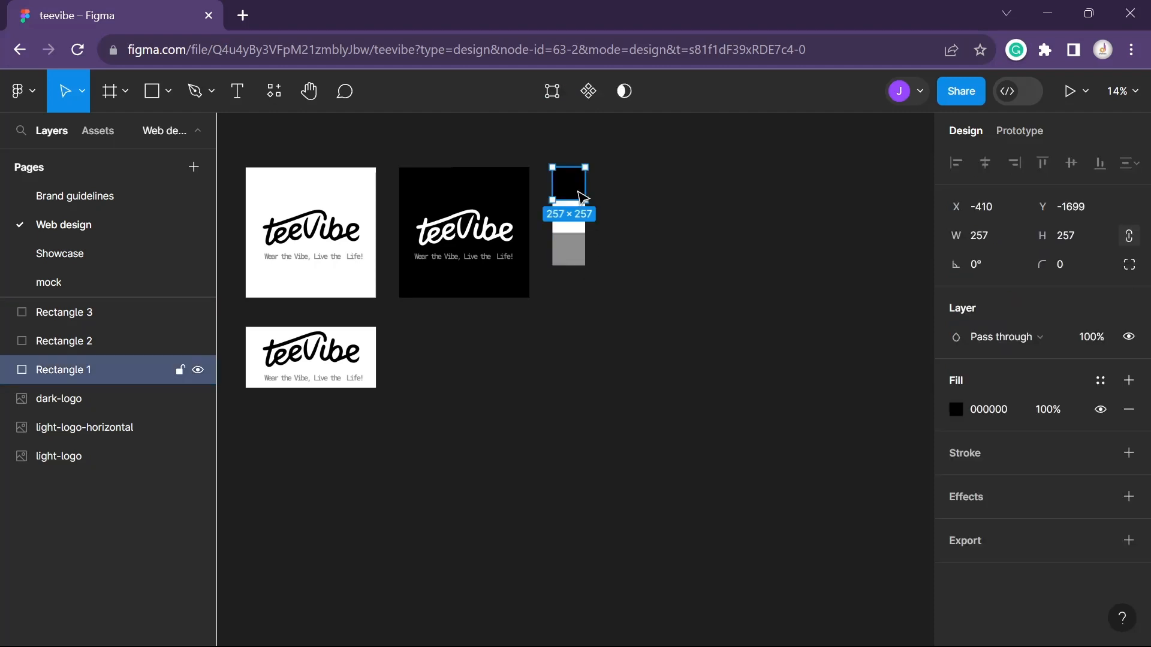
left_click(1102, 378)
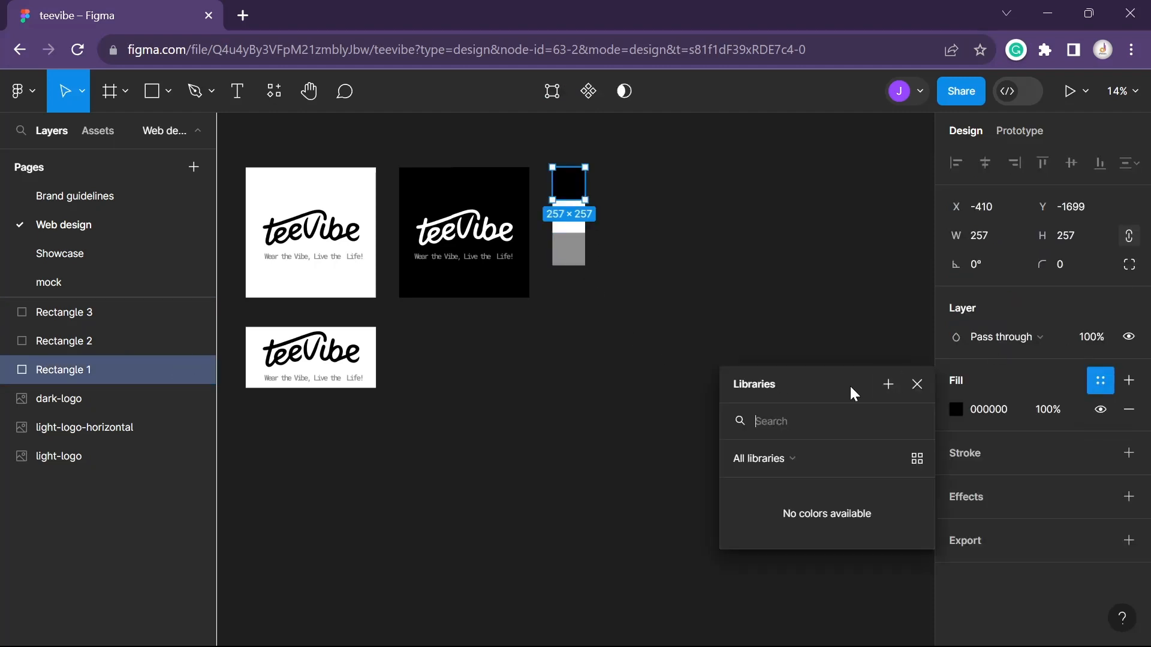
left_click(883, 386)
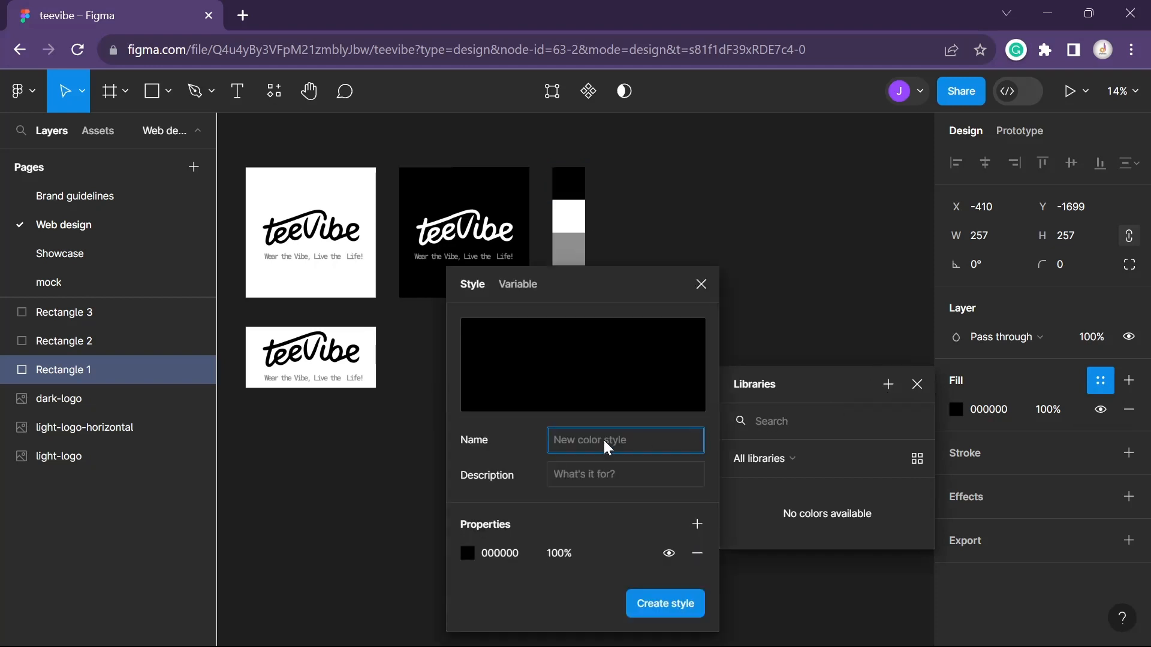
type("black")
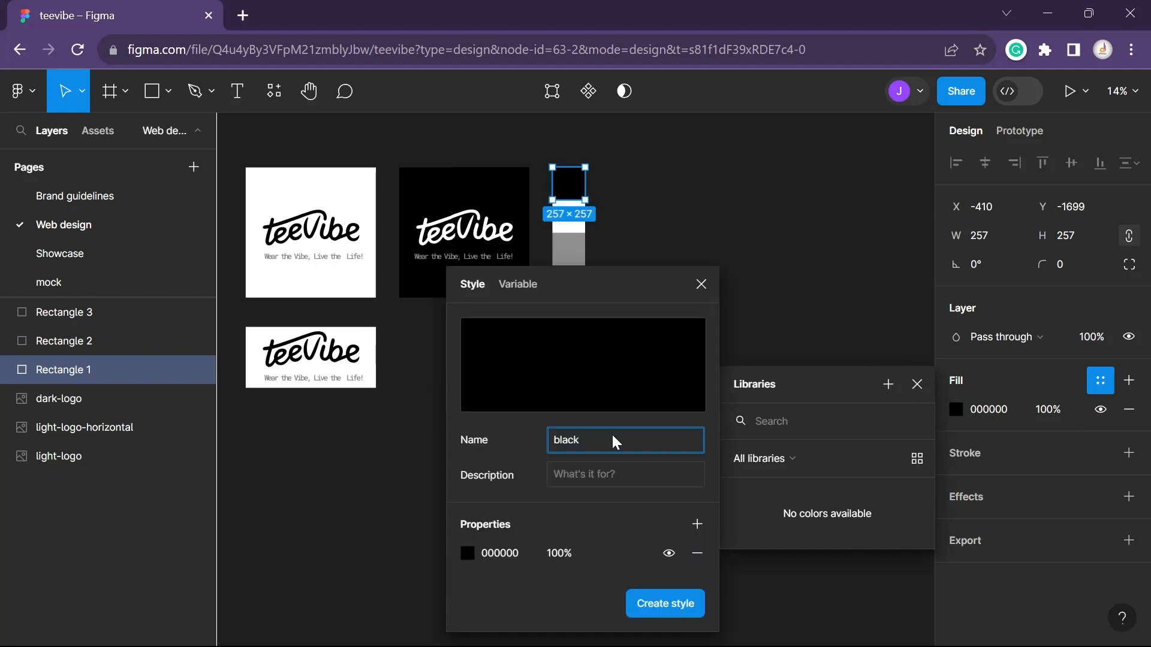
key("Return")
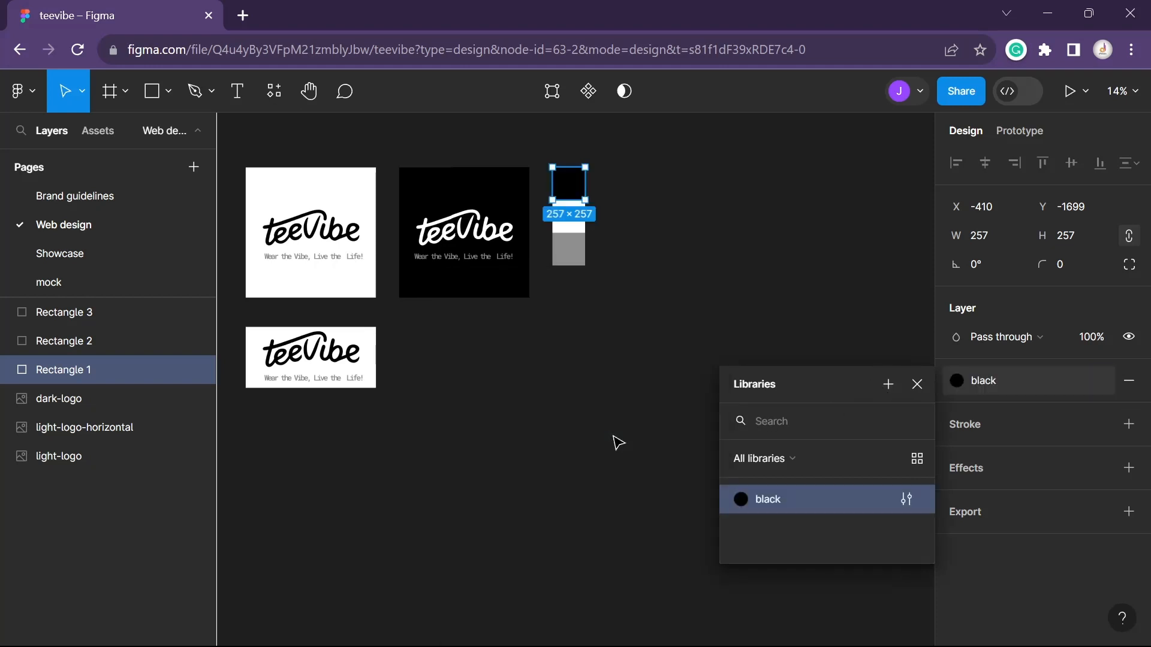
Create a color style named "white" from the fill of the white swatch
left_click(643, 232)
left_click(566, 218)
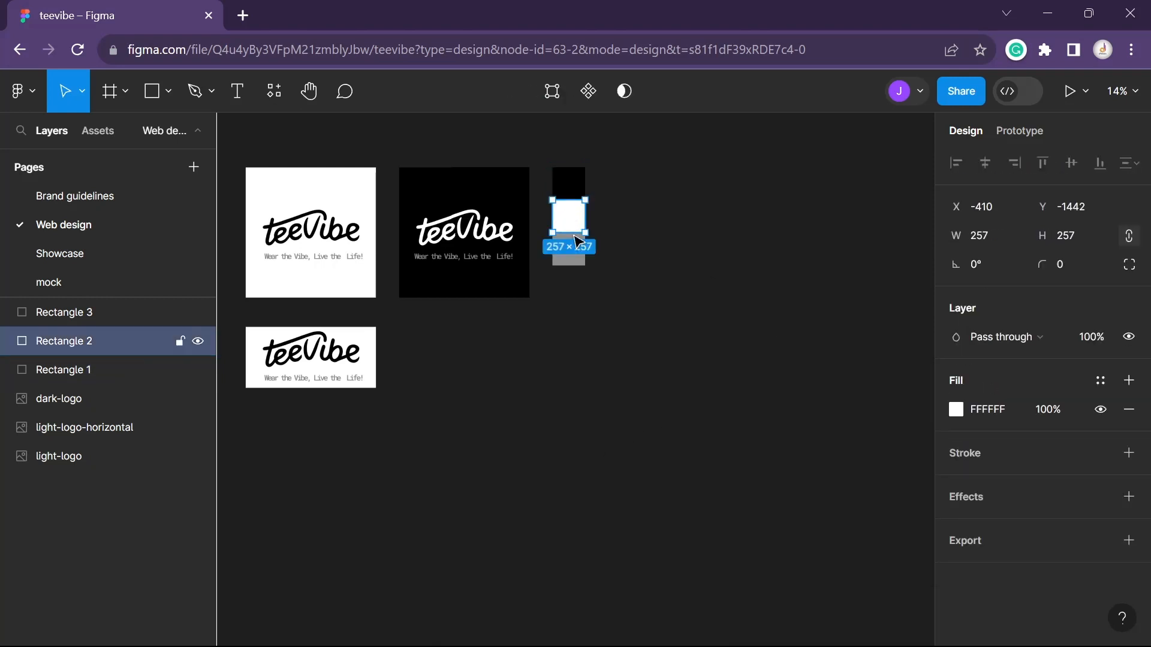
left_click(1101, 381)
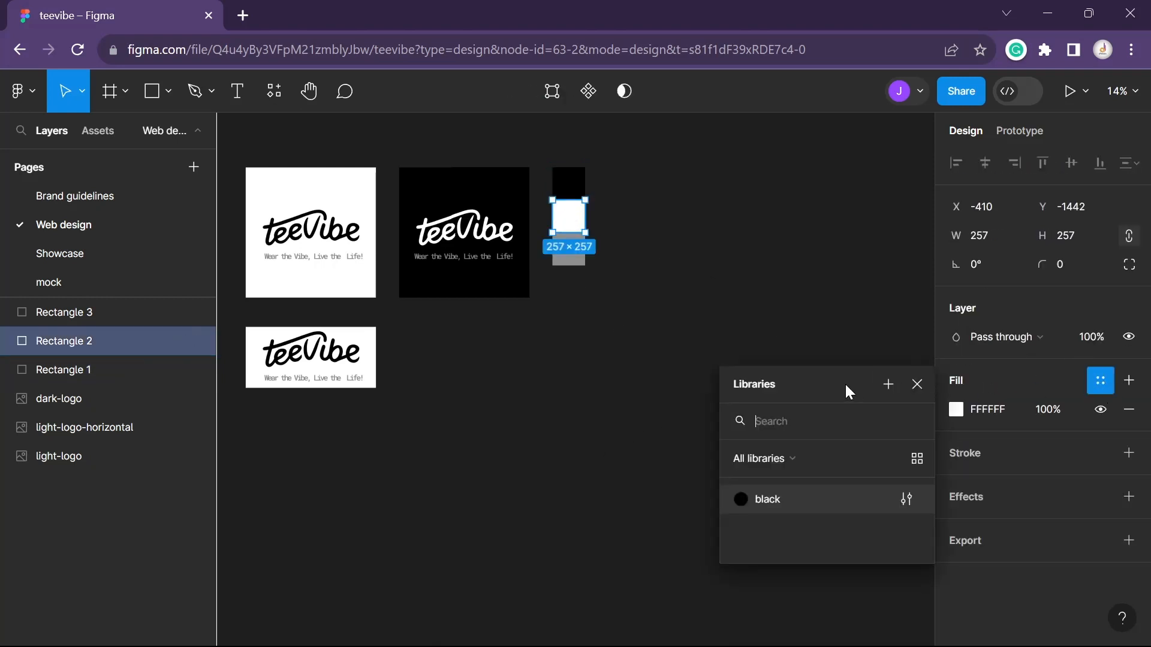
left_click(890, 383)
type("white")
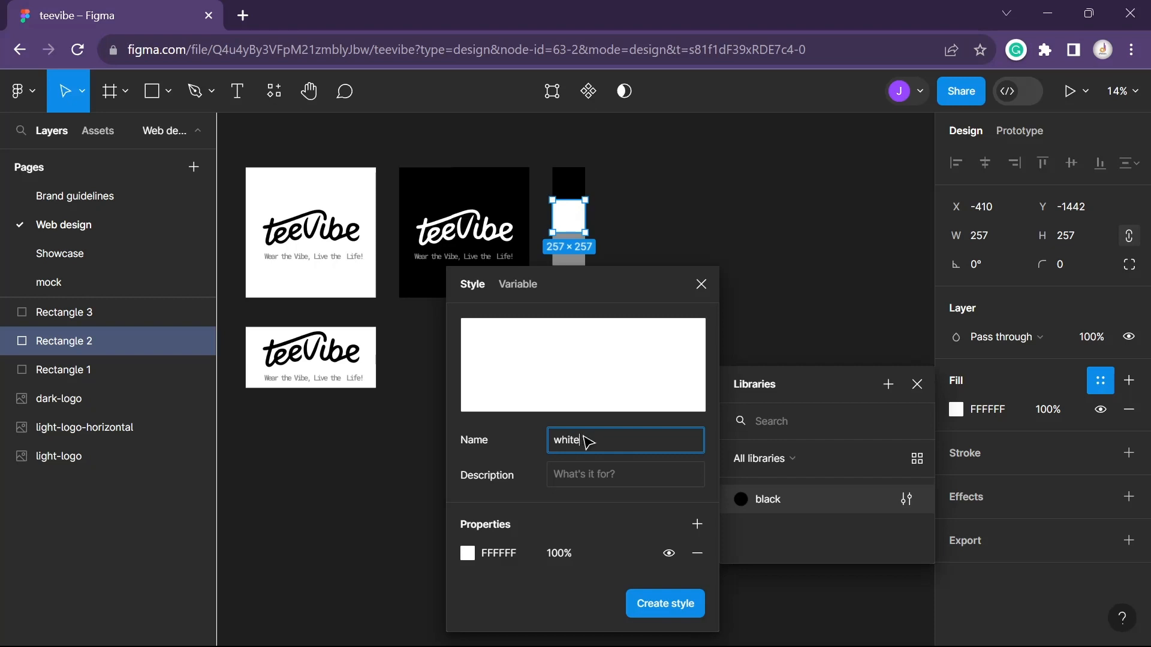
key("Return")
Create a color style named "grey" from the 8F8F8F fill of the grey swatch
left_click(658, 277)
left_click(578, 257)
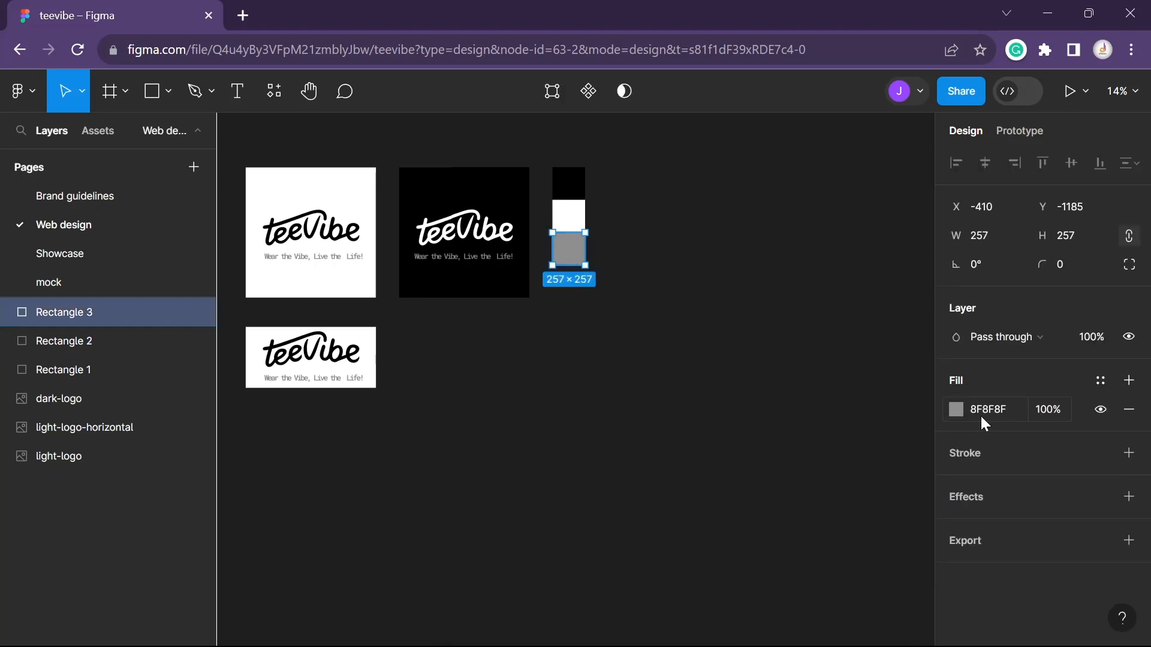
left_click(1101, 381)
left_click(890, 384)
type("gr")
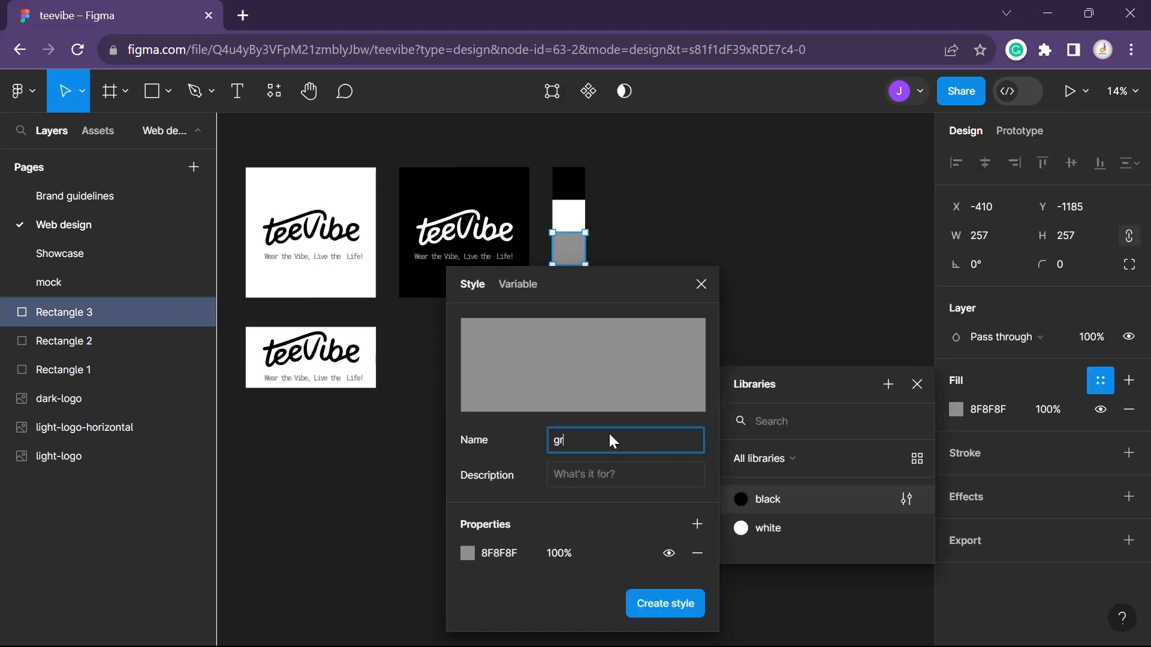
type("ey")
key("Return")
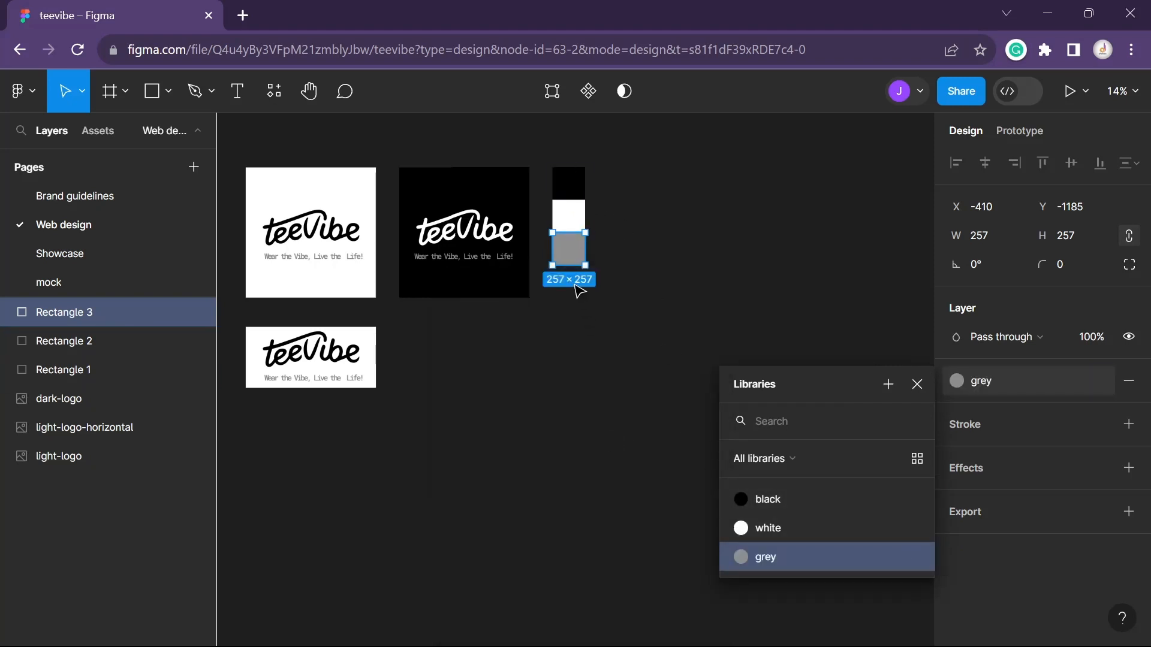
left_click(783, 274)
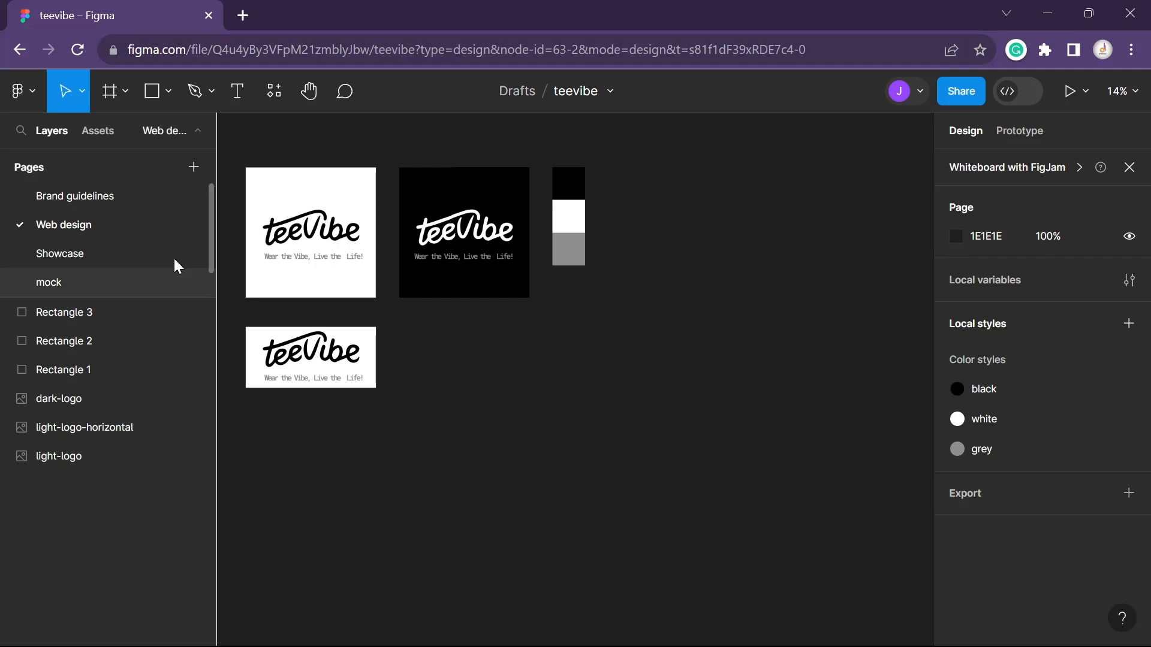
Add a 1440 × 1024 Desktop frame to the canvas and move it slightly lower, clear of the logos
left_click(119, 101)
left_click(135, 132)
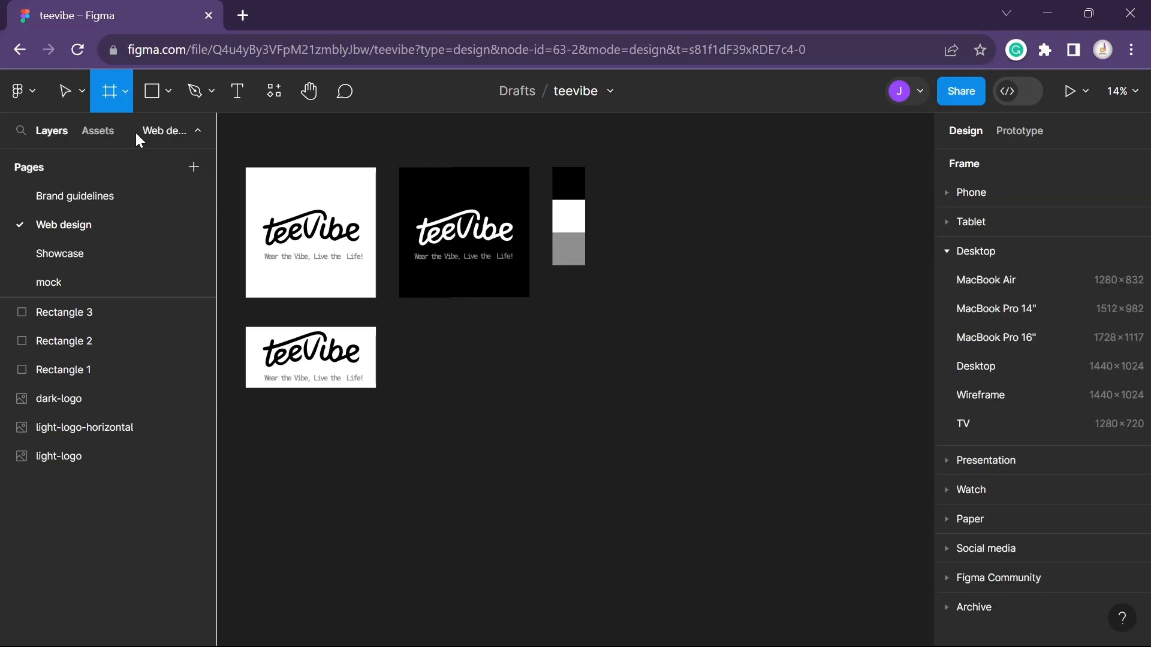
left_click(1032, 365)
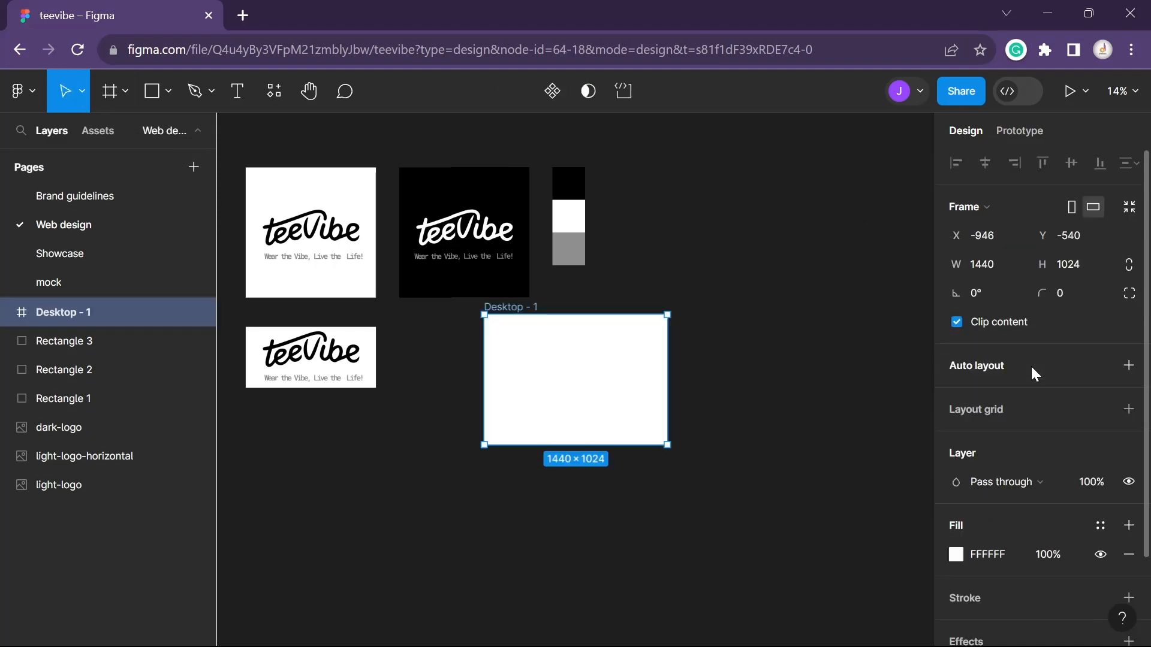
left_click_drag(539, 330, 539, 352)
Rename the new desktop frame as "Product page"
double_click(522, 329)
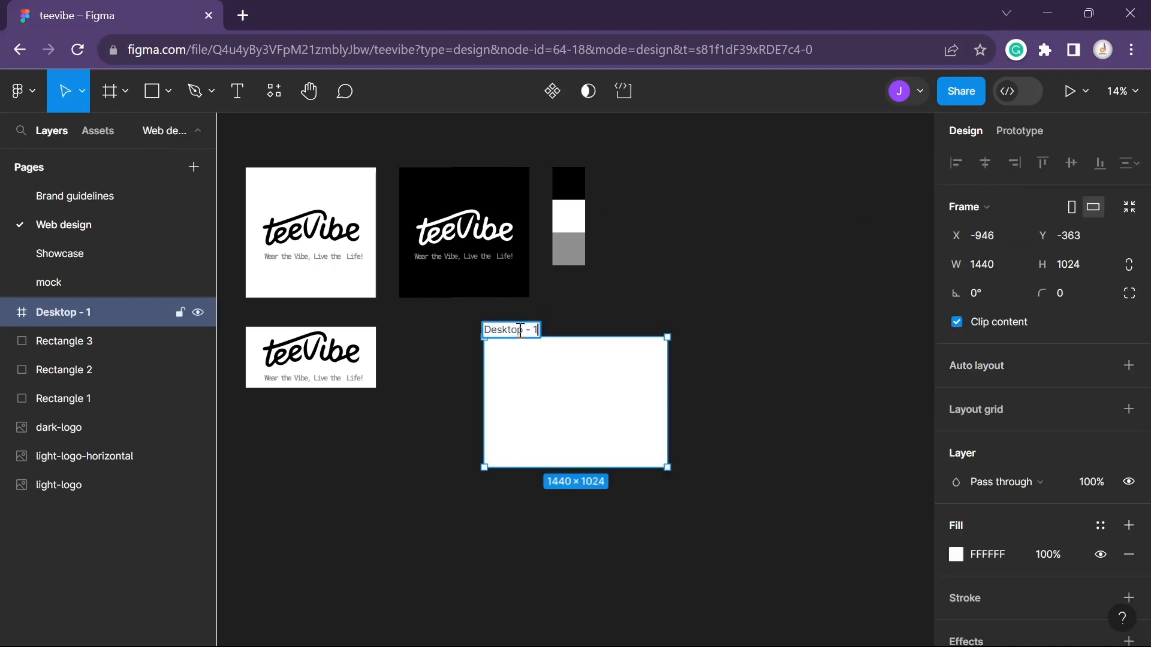
key("BackSpace")
key("BackSpace")
key("BackSpace")
key("BackSpace")
key("BackSpace")
key("BackSpace")
key("BackSpace")
key("BackSpace")
key("BackSpace")
key("BackSpace")
key("BackSpace")
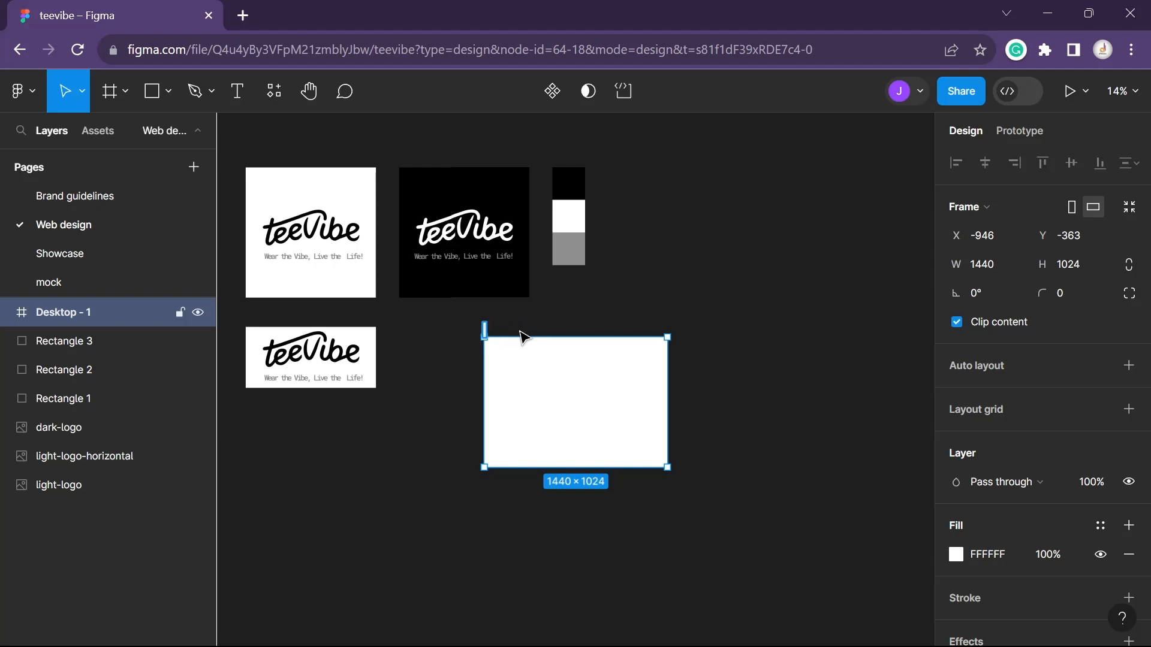
type("Produ")
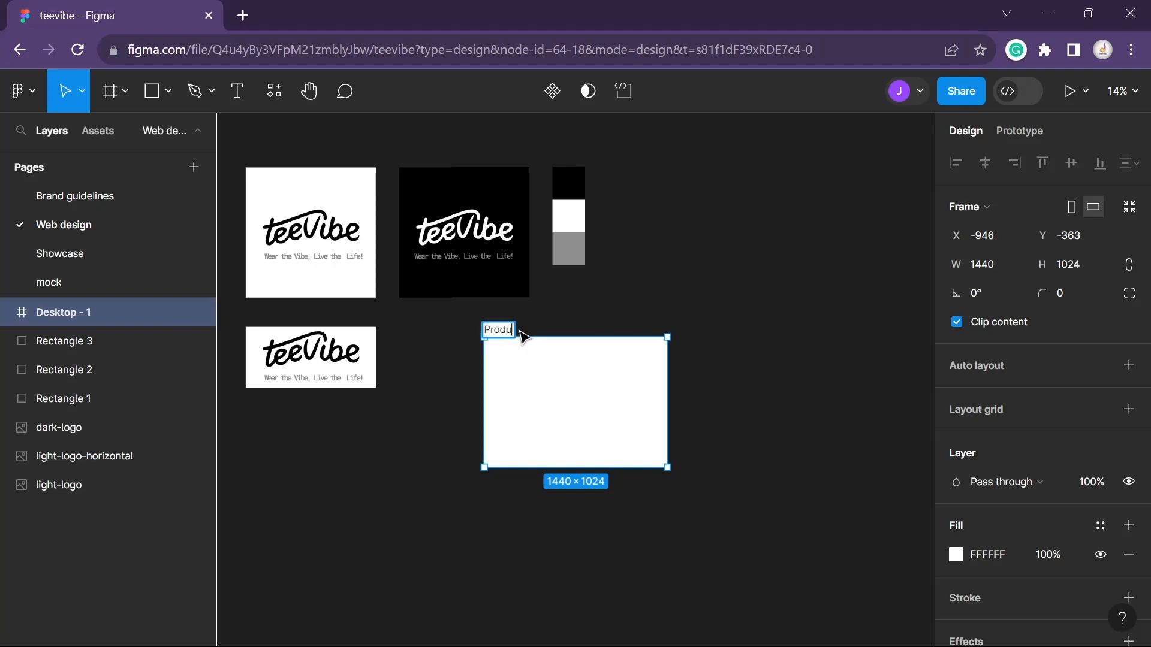
type("ct page")
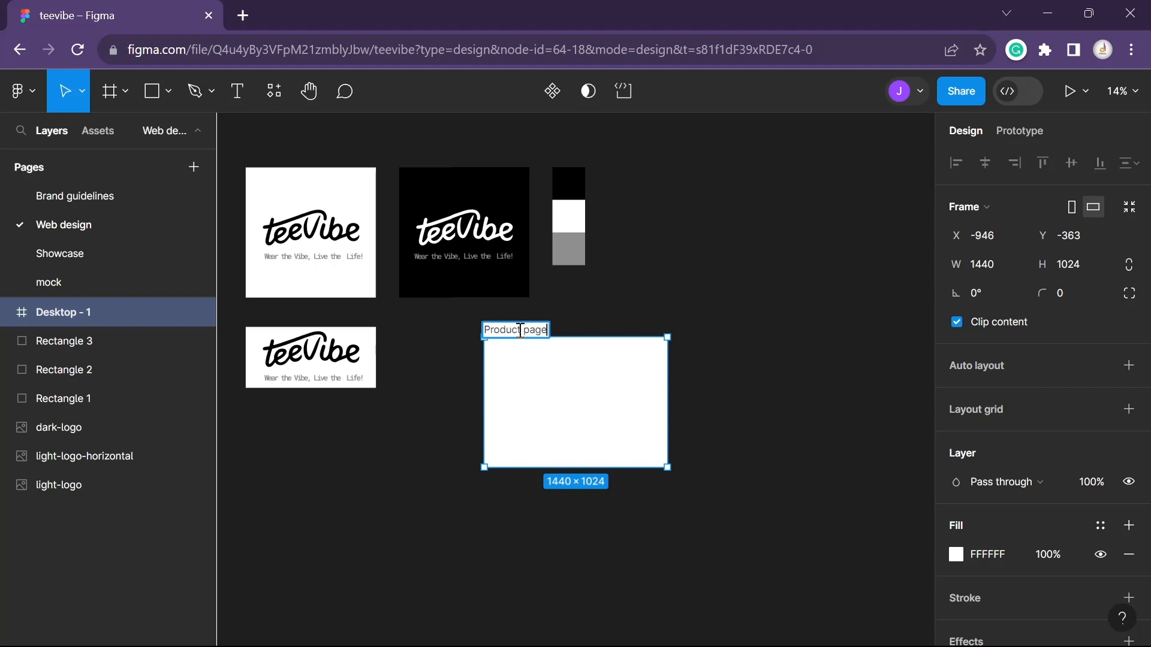
key("Return")
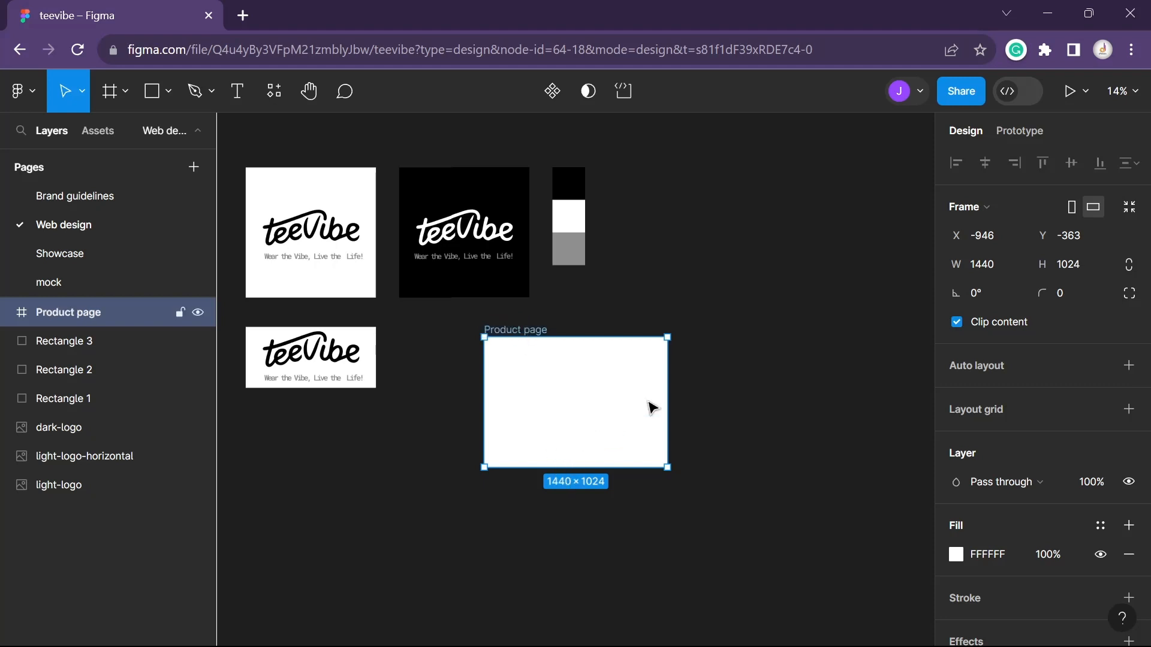
left_click(701, 393)
Draw a full-width header rectangle of about 1440 × 153 along the top edge of the Product page frame
scroll(592, 372, "up", 6)
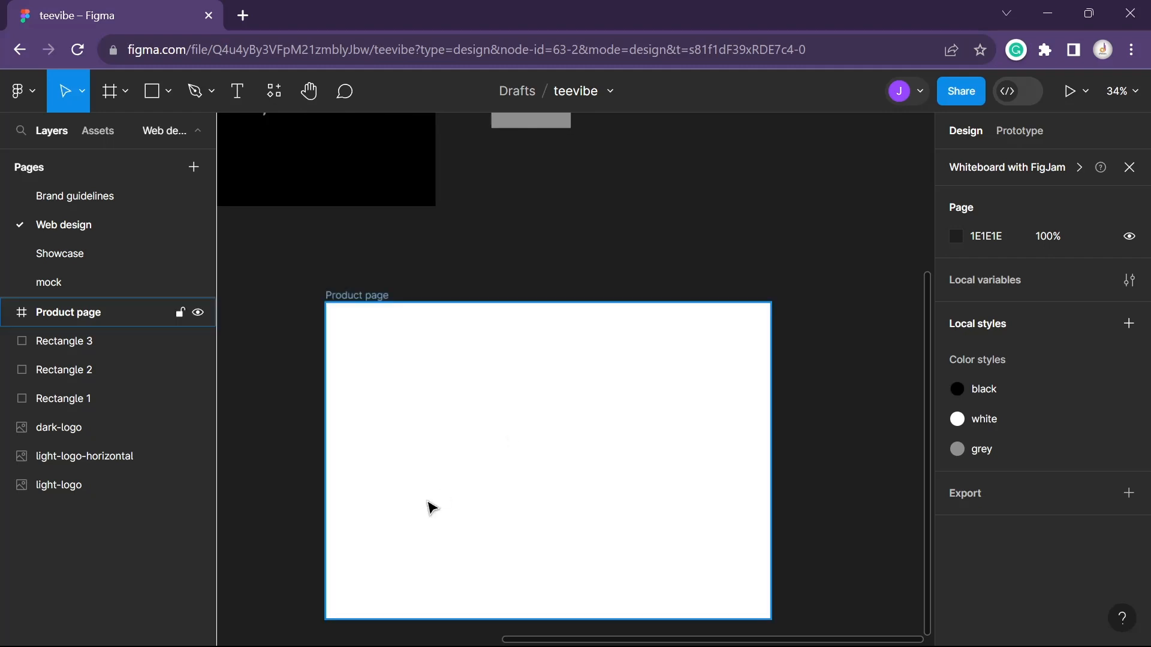
key("r")
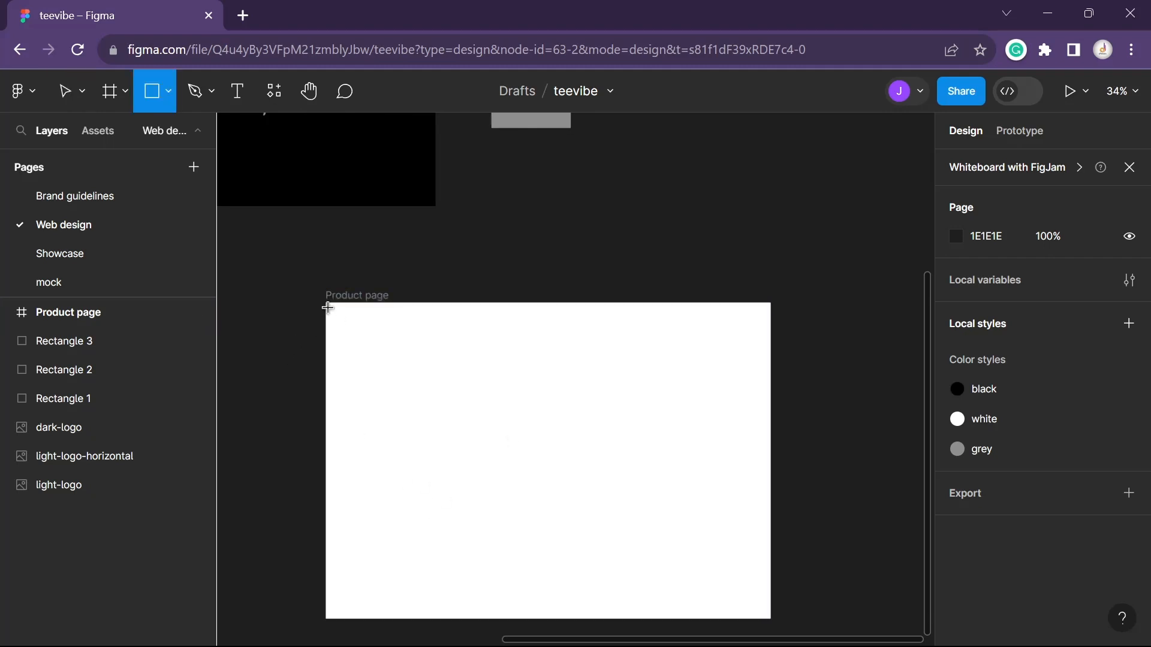
mouse_move(326, 304)
left_mouse_down()
mouse_move(548, 365)
mouse_move(772, 357)
left_mouse_up()
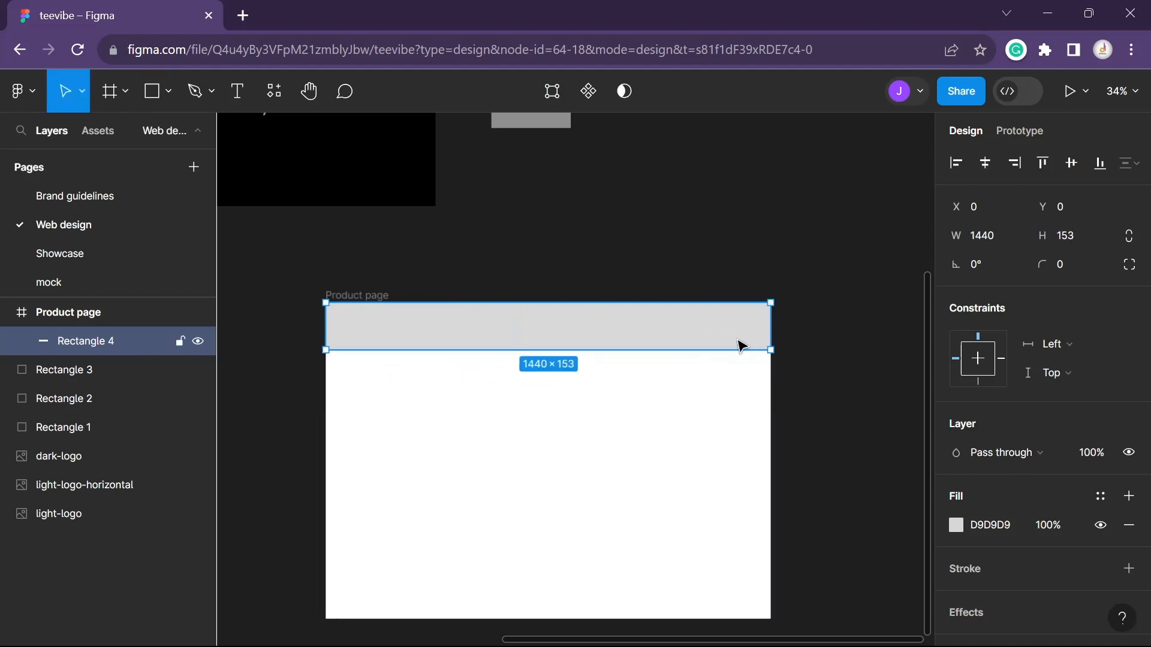
Set the header rectangle's height to 72
left_click(601, 264)
left_click(552, 342)
left_click(1083, 239)
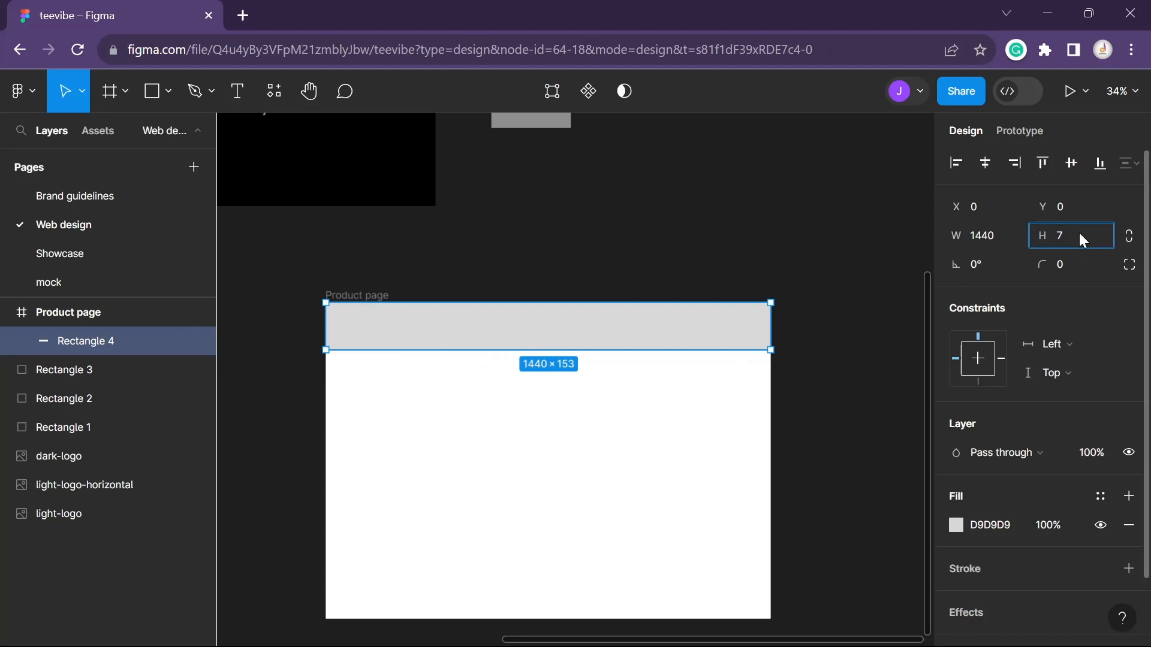
key("Return")
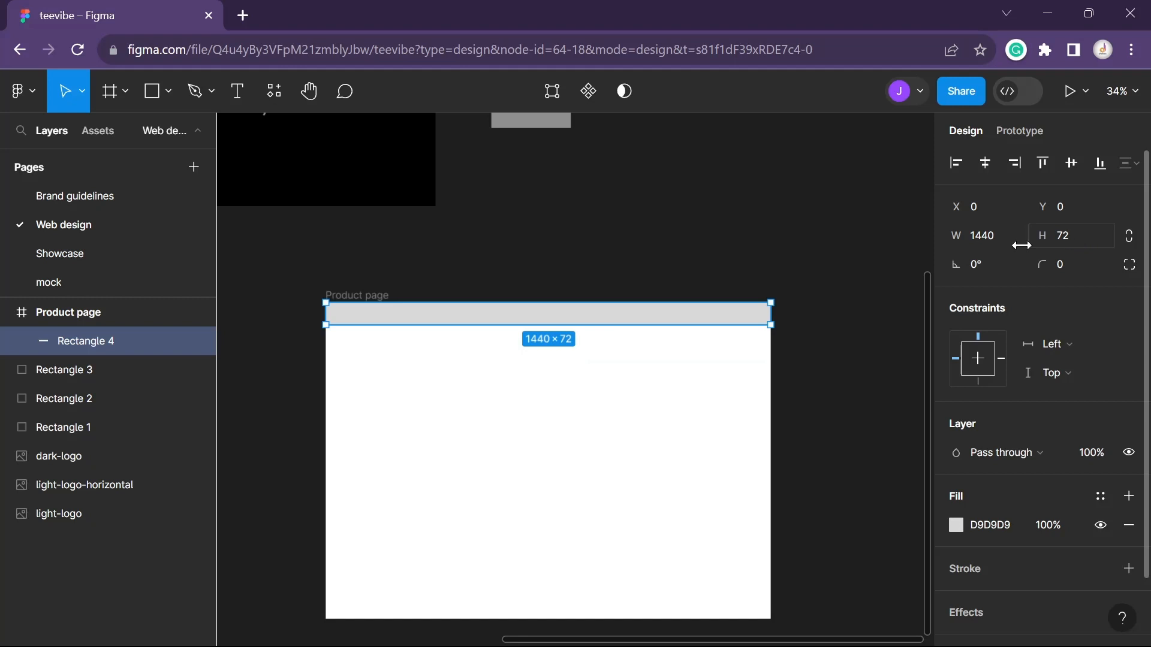
left_click(753, 268)
Apply the "white" color style to the header rectangle's fill
left_click(522, 319)
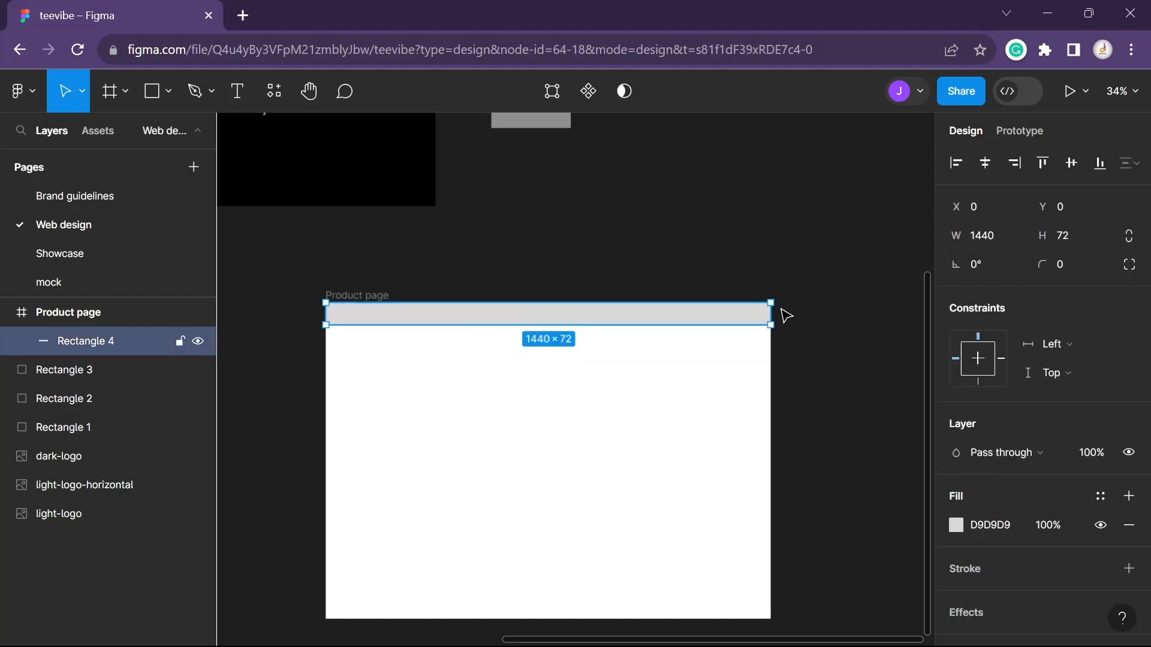
left_click(956, 448)
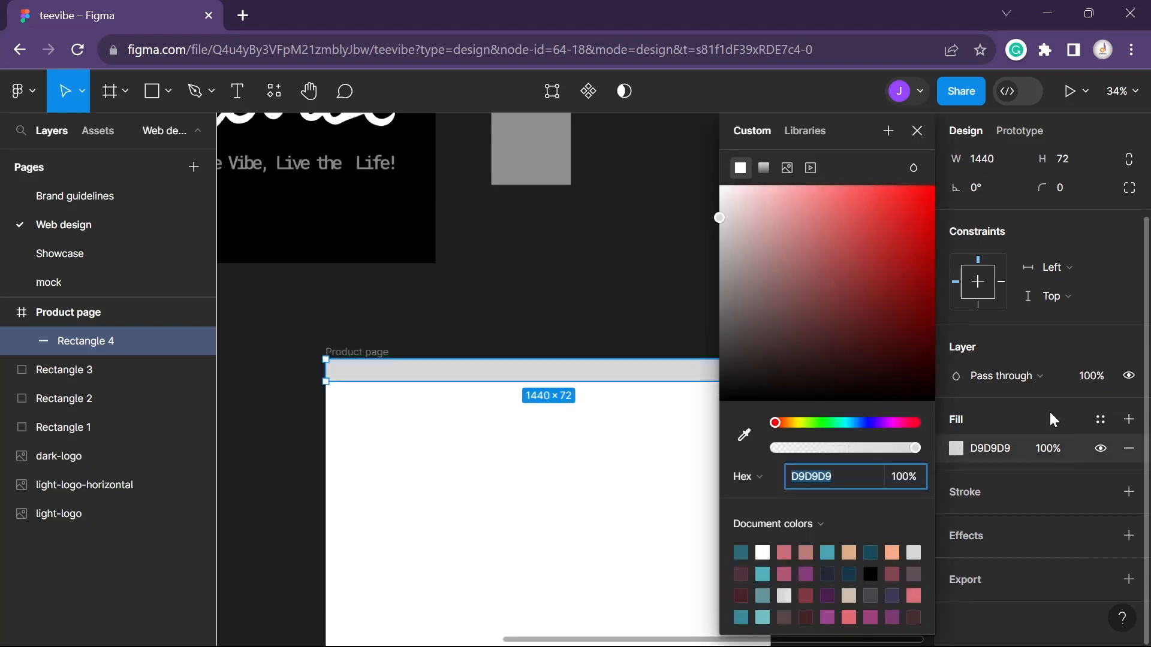
left_click(1101, 422)
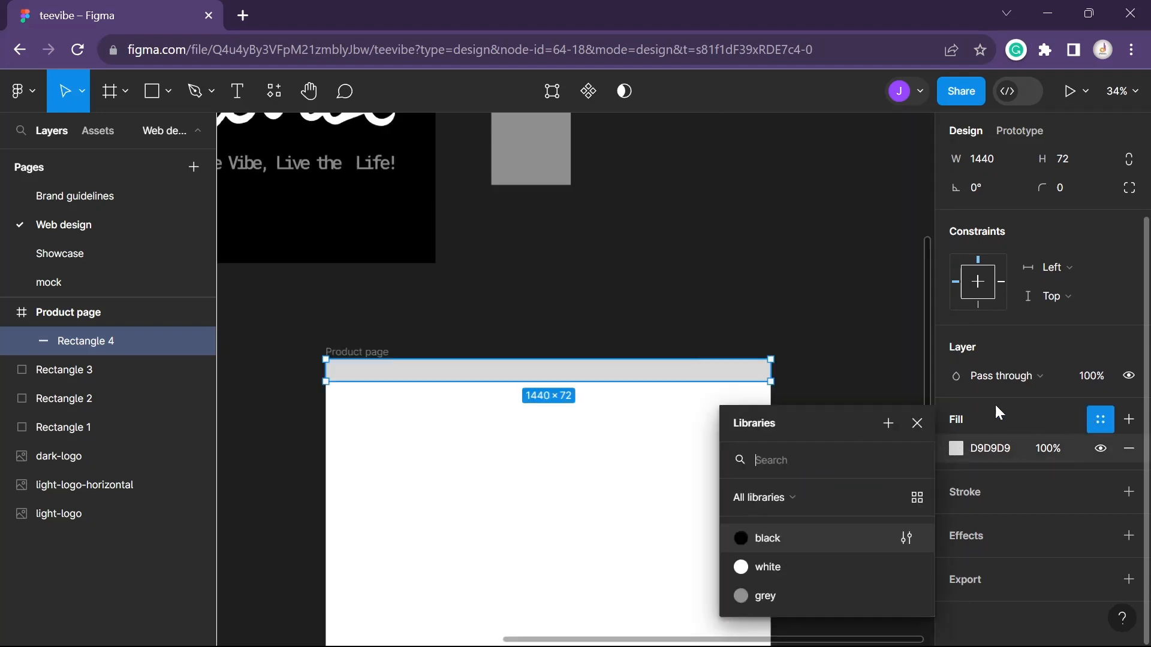
left_click(814, 570)
left_click(809, 335)
Duplicate the horizontal light logo and scale the copy down to about 231 × 109 beside the Product page frame
scroll(762, 390, "up", 2)
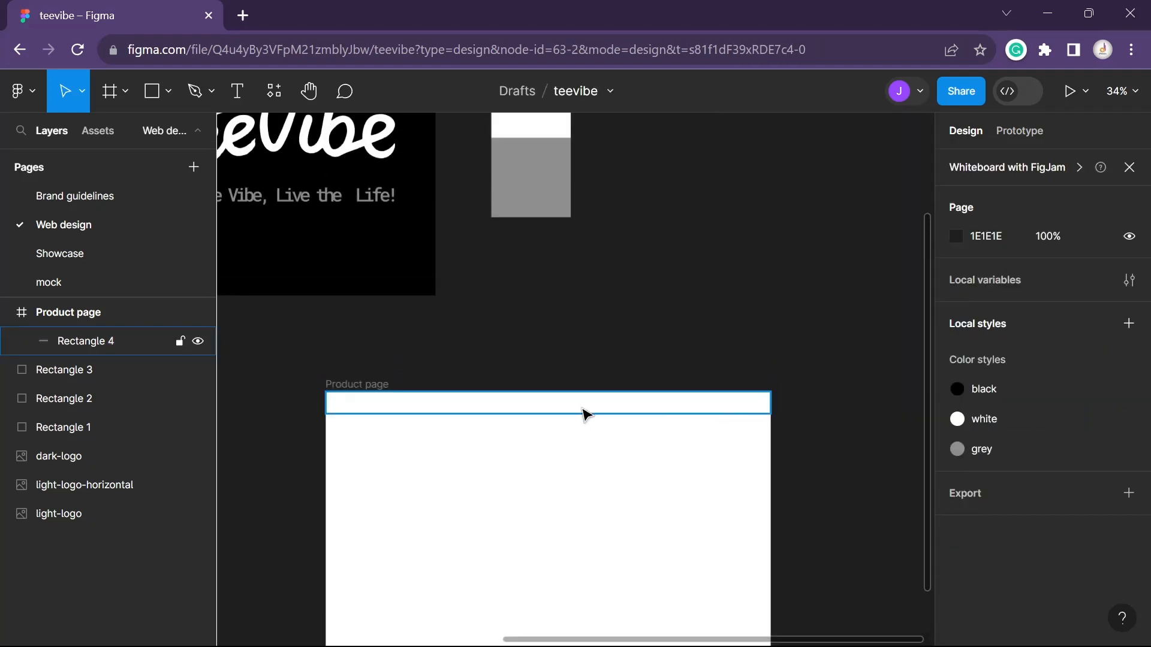
scroll(470, 434, "up", 2)
left_click(696, 329)
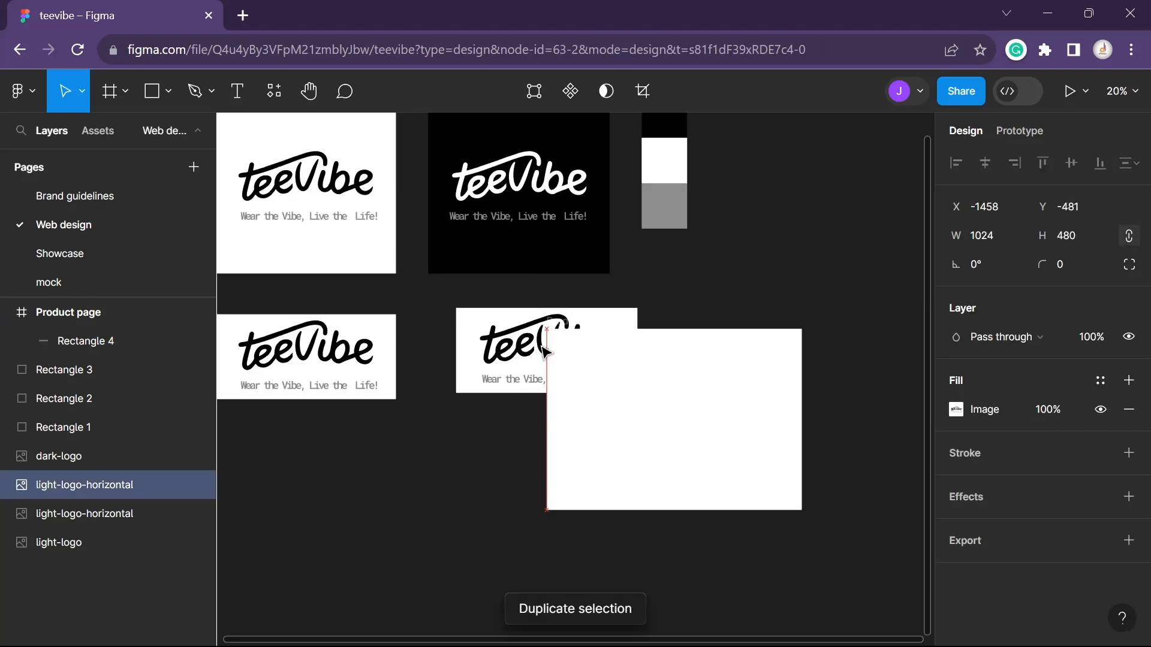
scroll(518, 389, "up", 3)
scroll(519, 389, "up", 3)
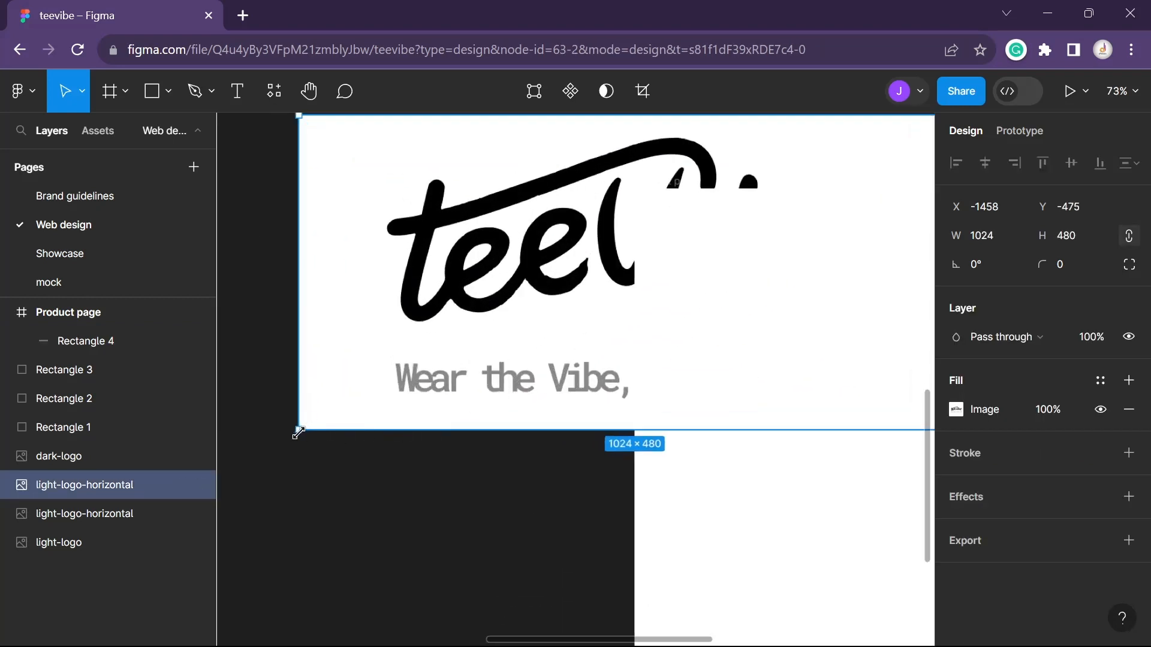
left_click_drag(297, 428, 746, 197)
left_click_drag(745, 193, 617, 239)
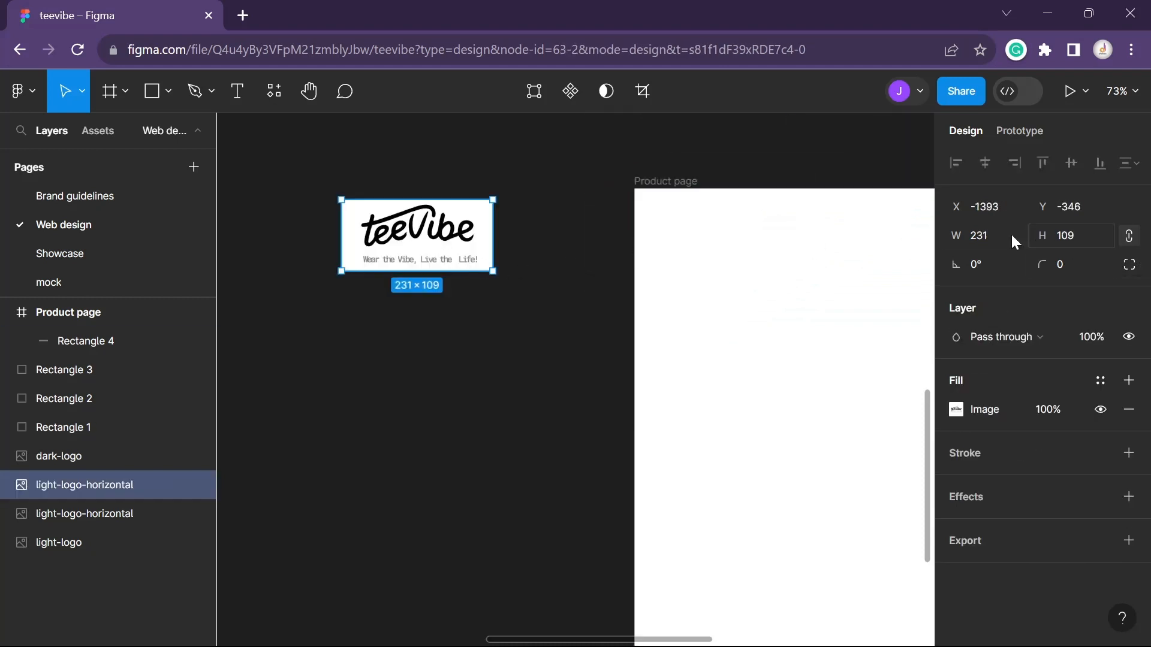
Set the logo copy's height to 65 with proportions kept and place it at the left end of the header rectangle
left_click(1073, 239)
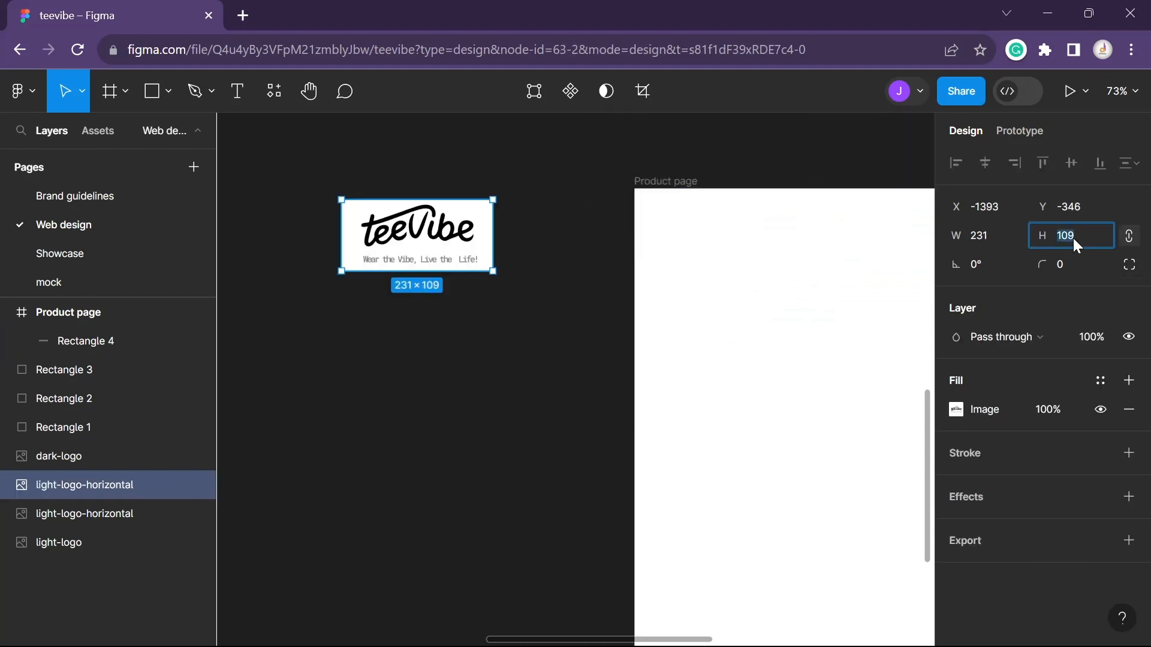
key("Return")
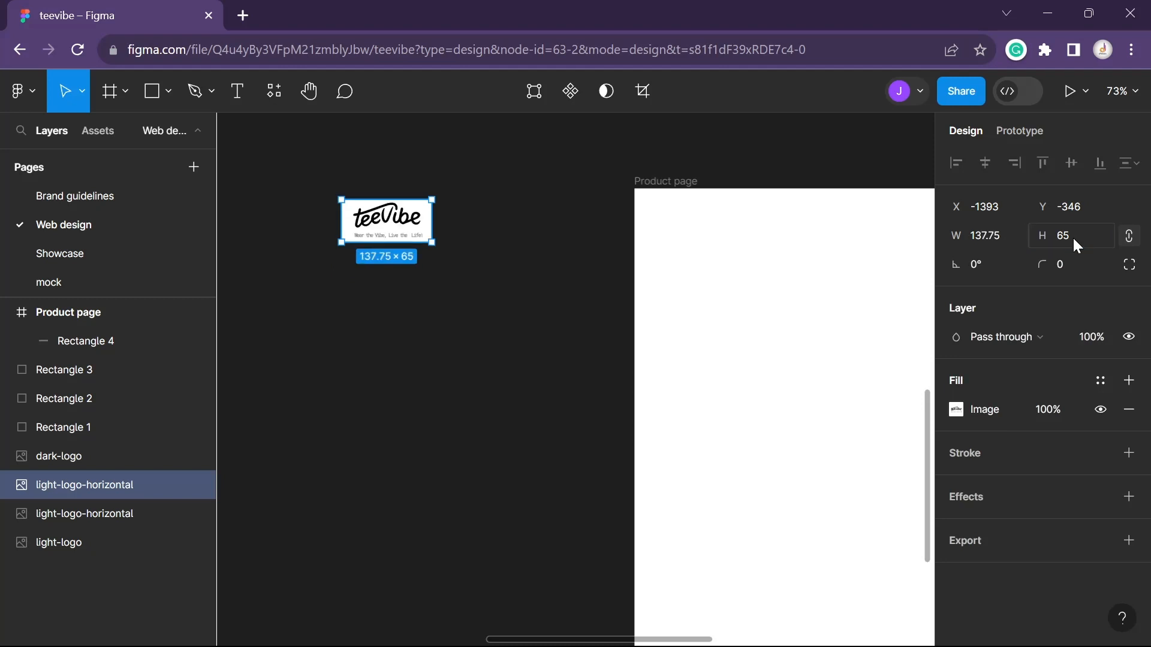
left_click_drag(367, 227, 676, 217)
left_click_drag(529, 279, 240, 331)
left_click(501, 267)
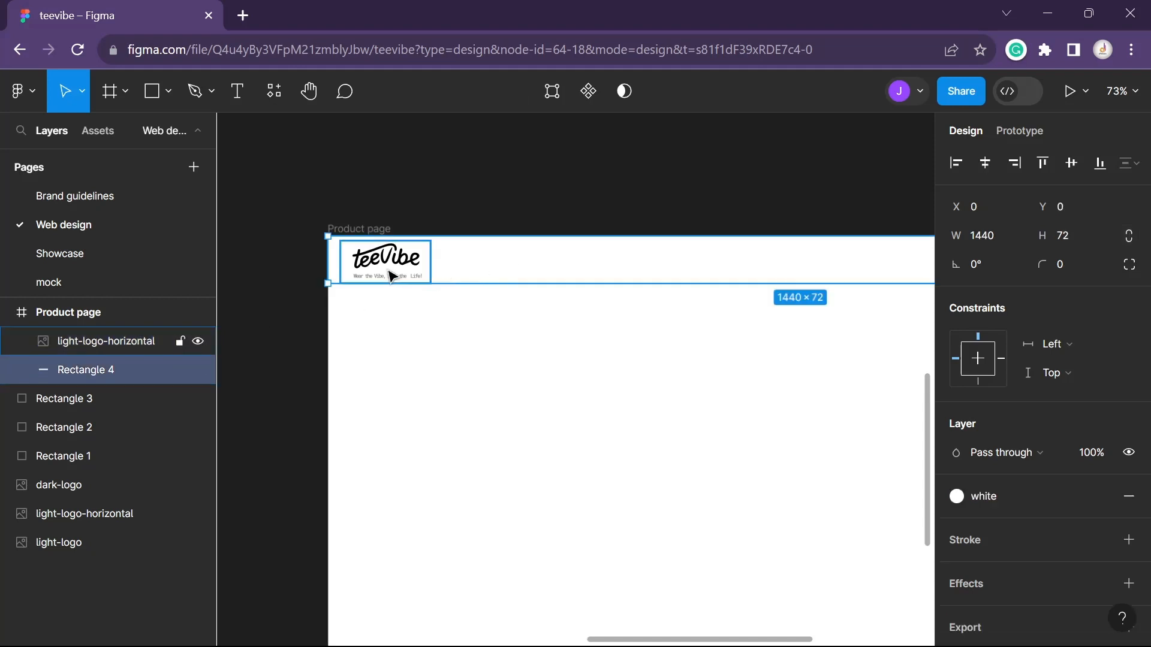
Align the logo copy and the header rectangle on their vertical centers
left_click(387, 265)
left_click(495, 260)
left_click(380, 264, "shift")
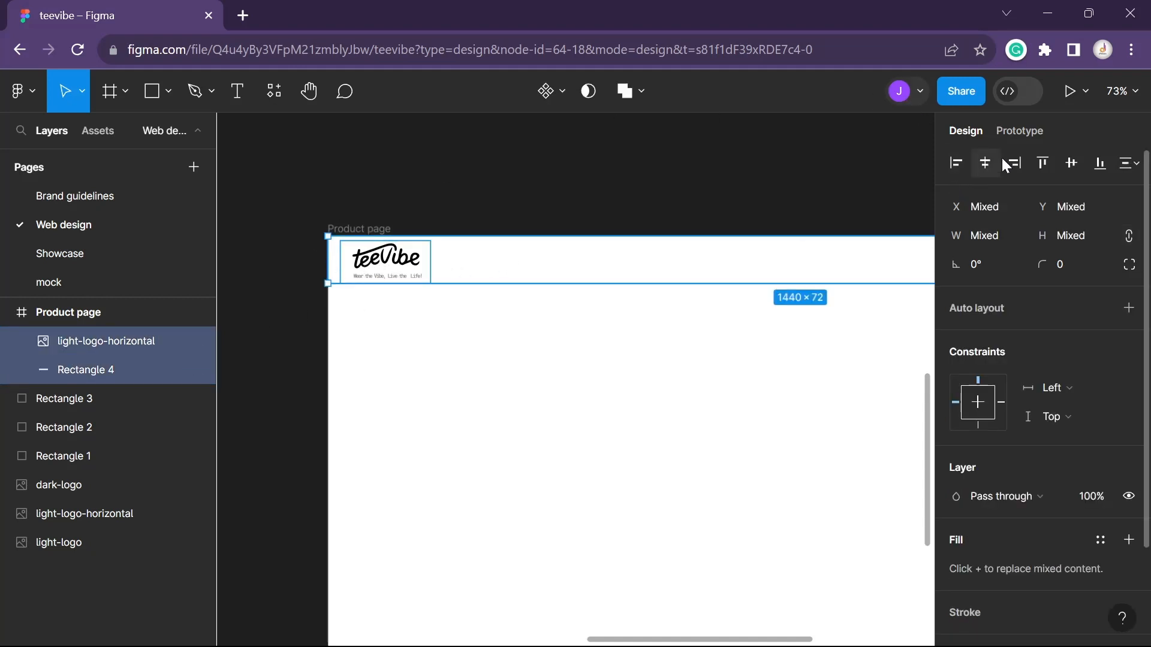
left_click(1072, 164)
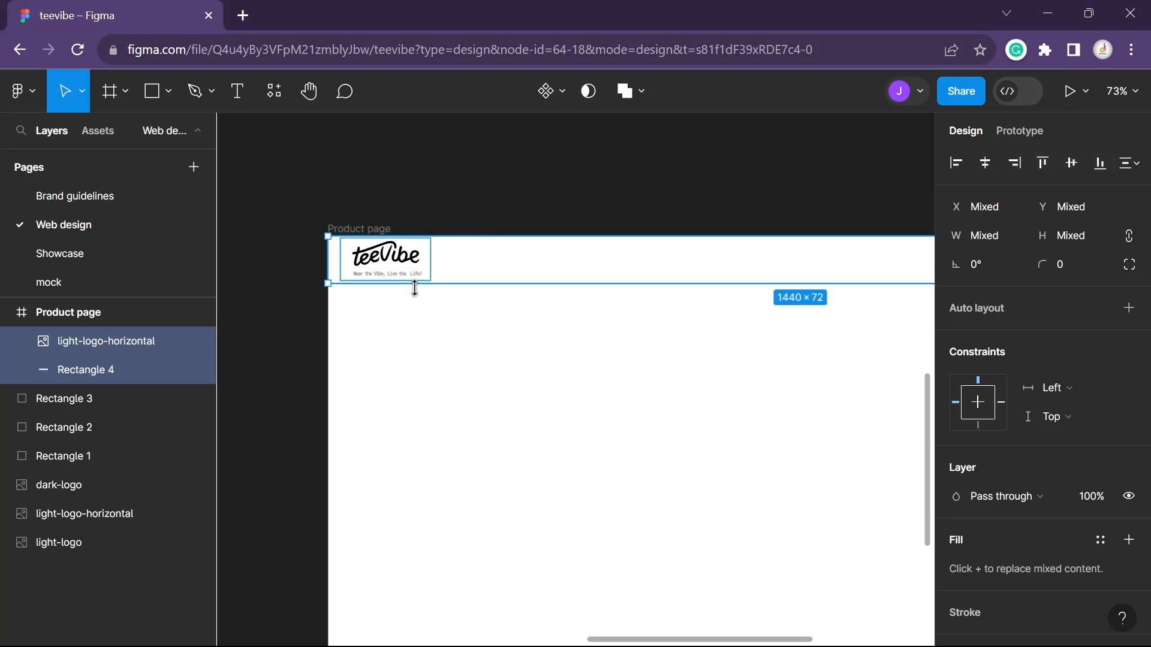
left_click(488, 190)
Add the text "Trending" in the header beside the logo
scroll(506, 232, "down", 4)
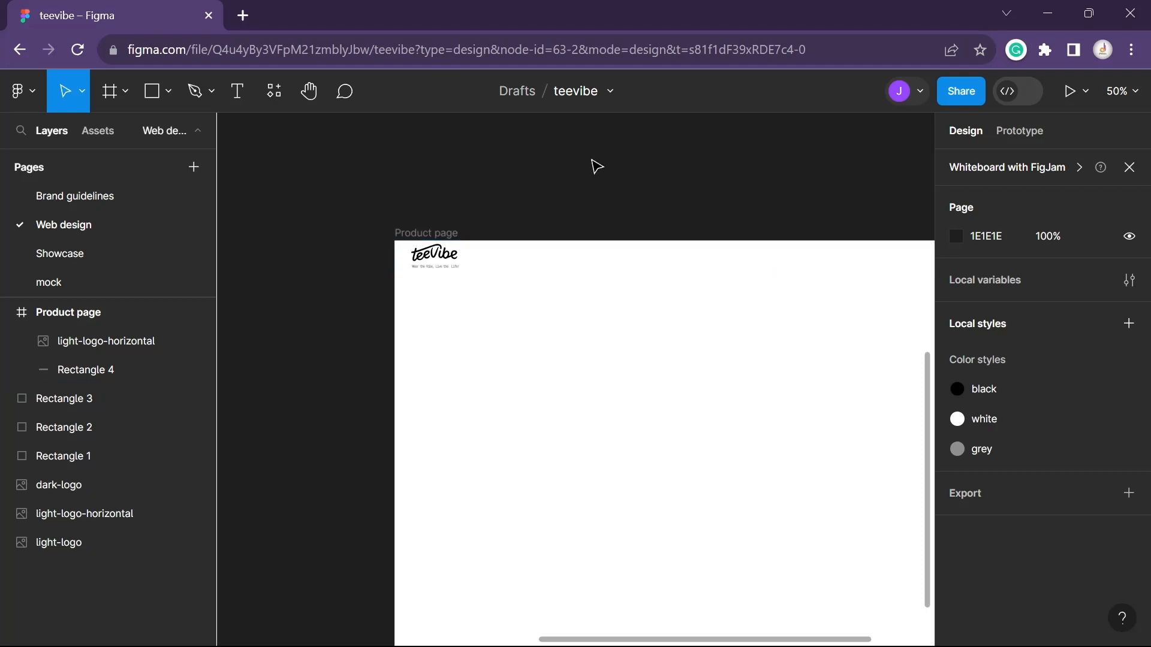
key("t")
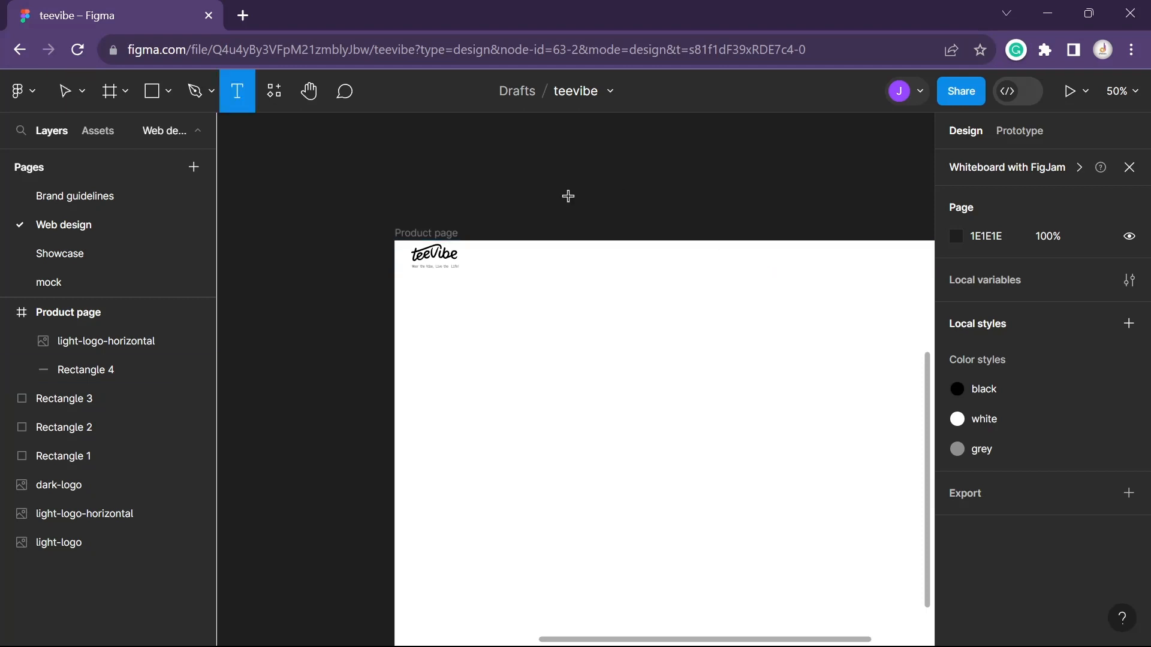
left_click(478, 259)
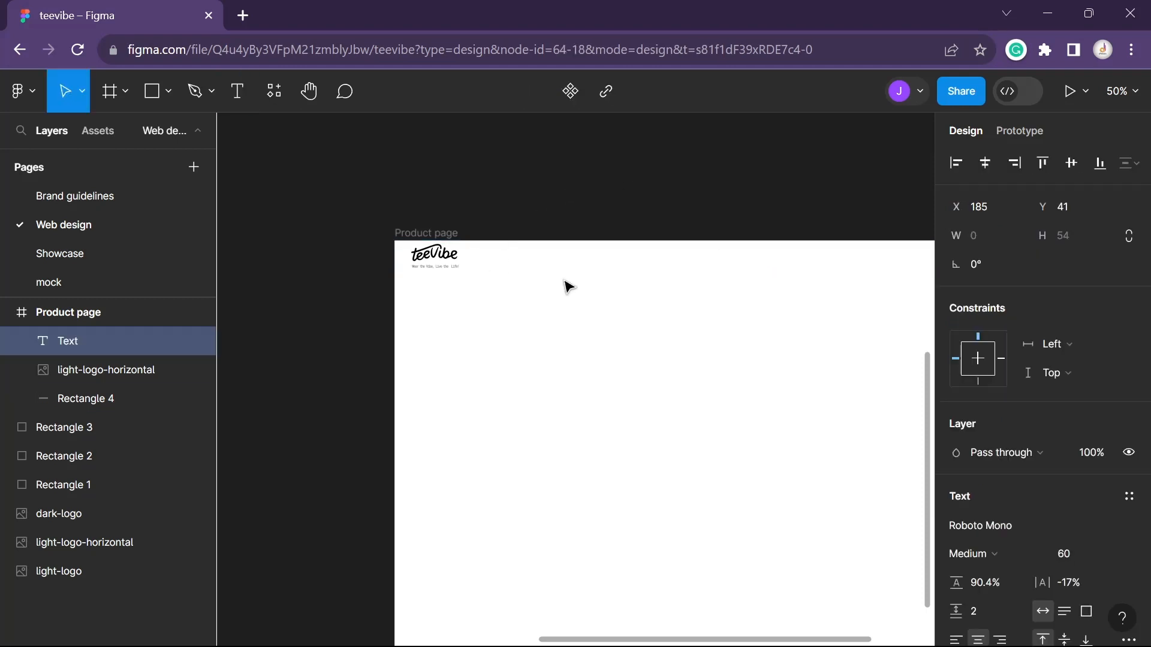
type("t")
key("BackSpace")
type("Trend")
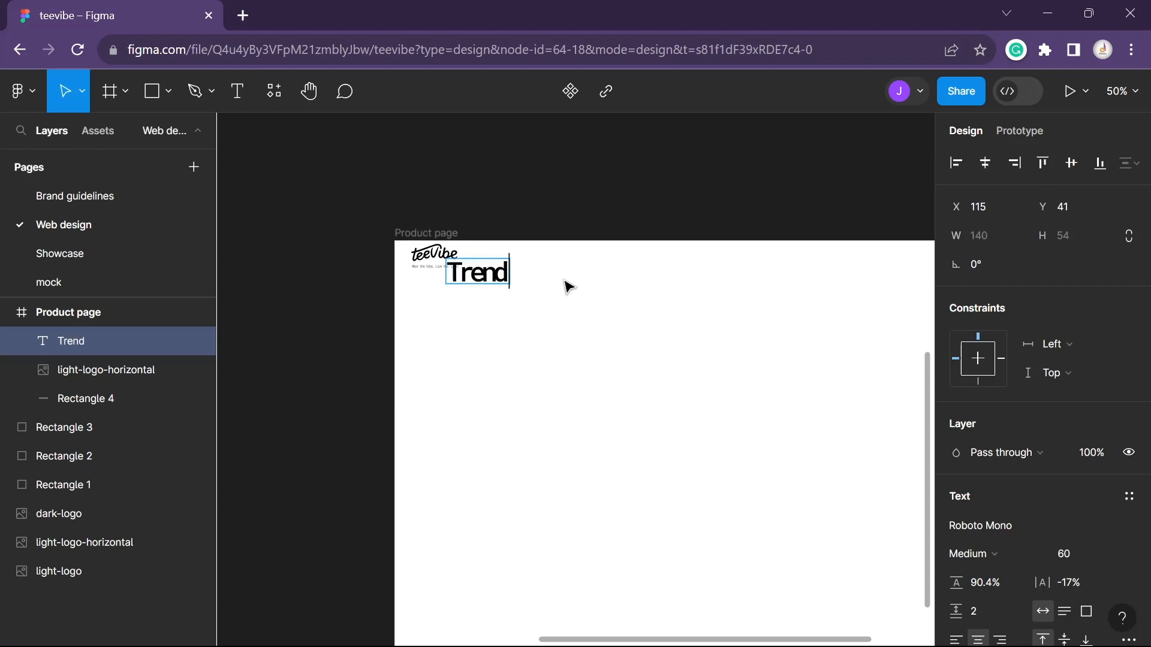
type("ing")
Format the "Trending" text with 0% letter spacing, font size 14 and Light weight
left_click(1077, 586)
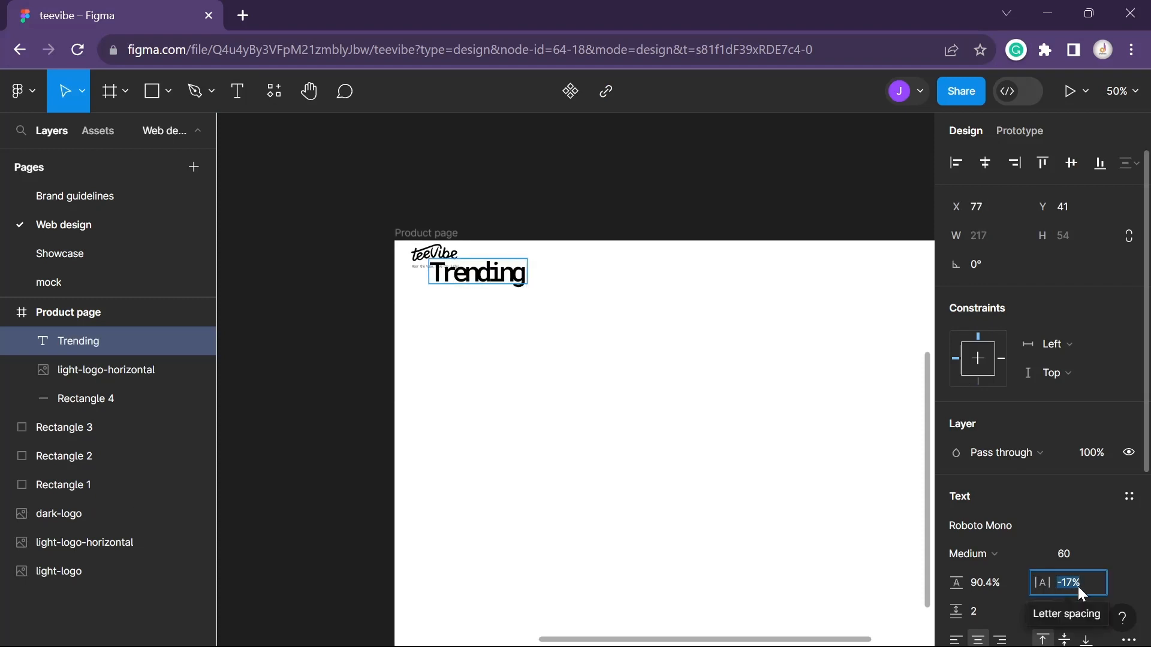
type("0")
key("Return")
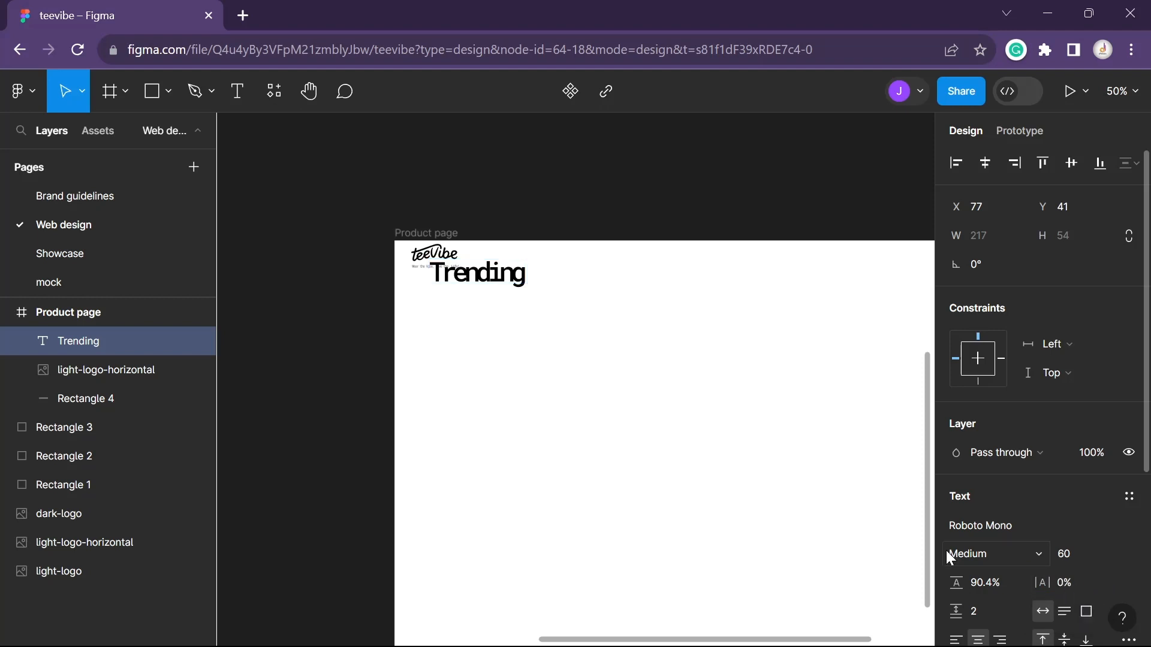
left_click(1078, 551)
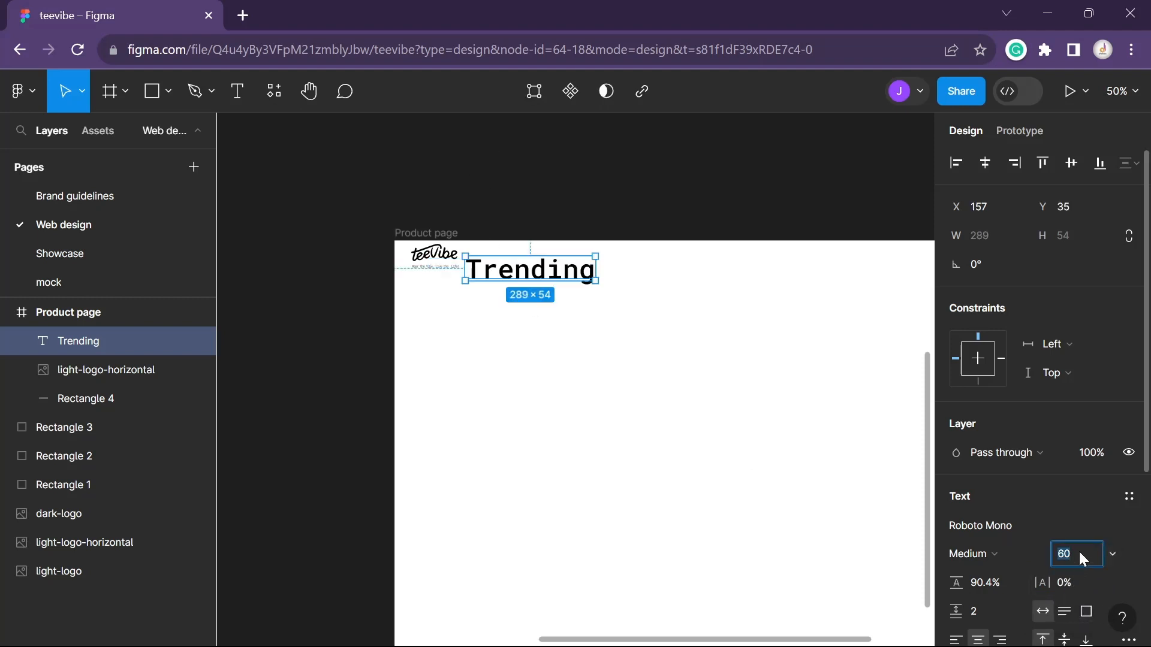
type("14")
key("Return")
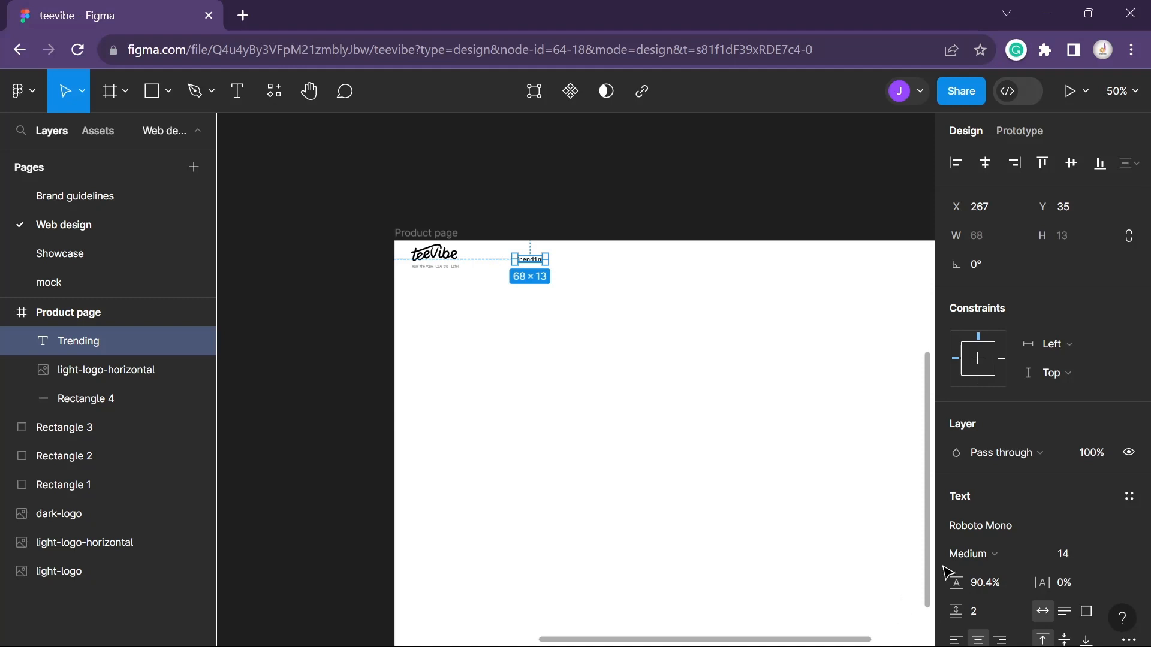
left_click(974, 557)
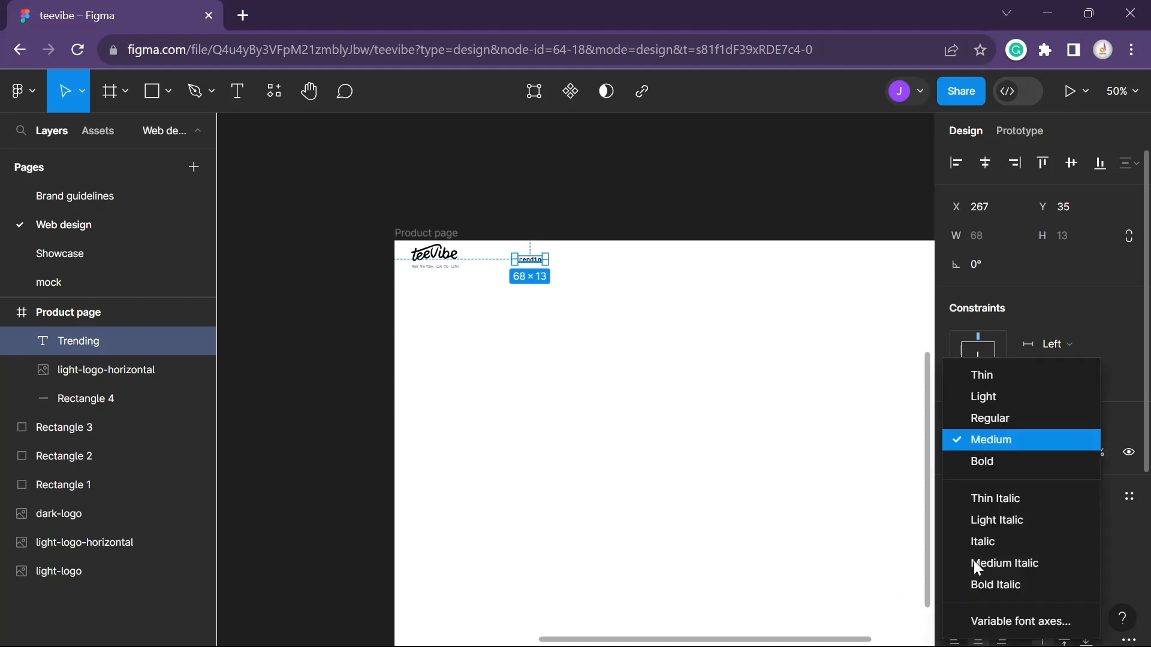
left_click(997, 394)
Duplicate the "Trending" text, change the copy to "Tracking order" and place it to the right of the original in the header
scroll(570, 275, "up", 5)
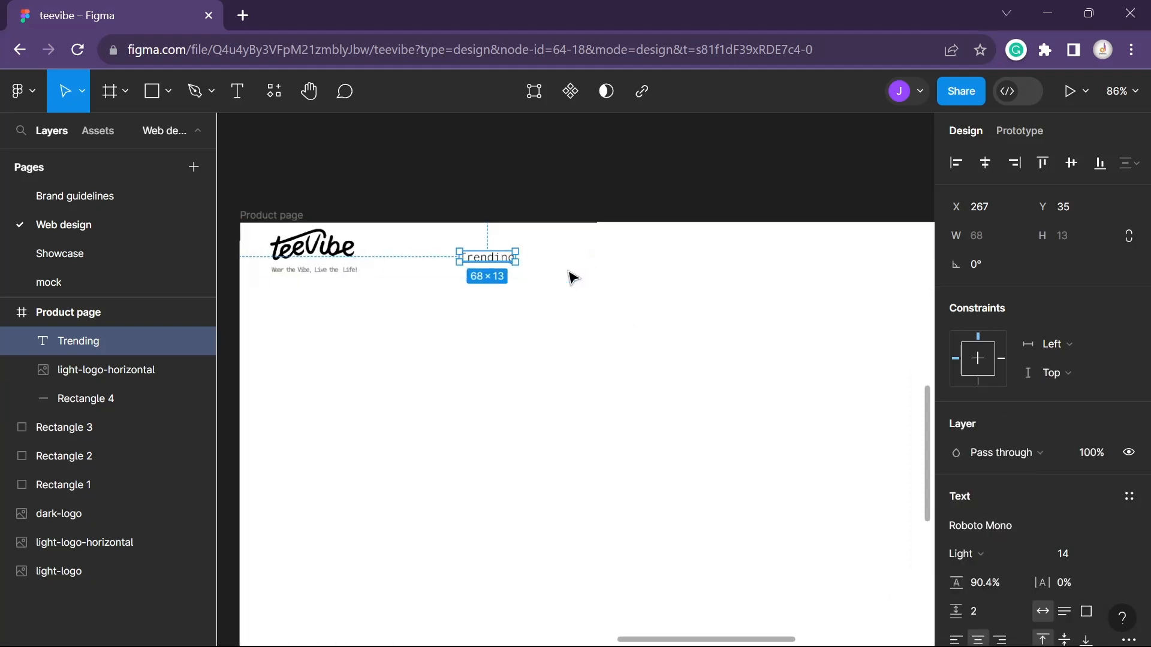
left_click(475, 180)
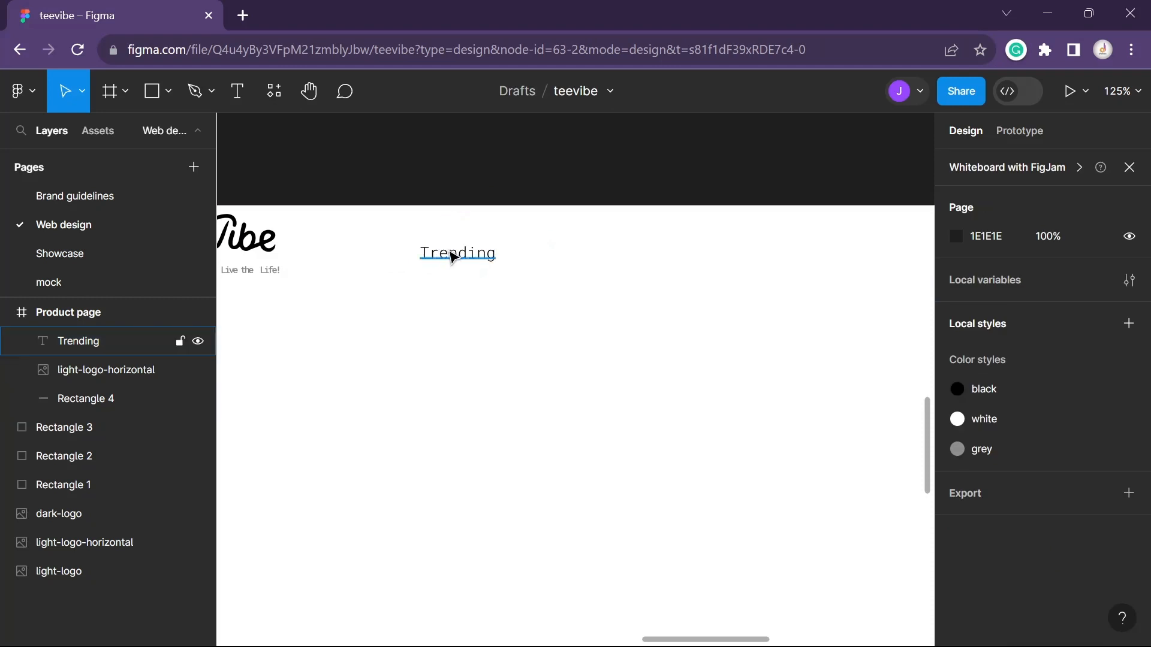
scroll(511, 173, "down", 2)
left_click(470, 235)
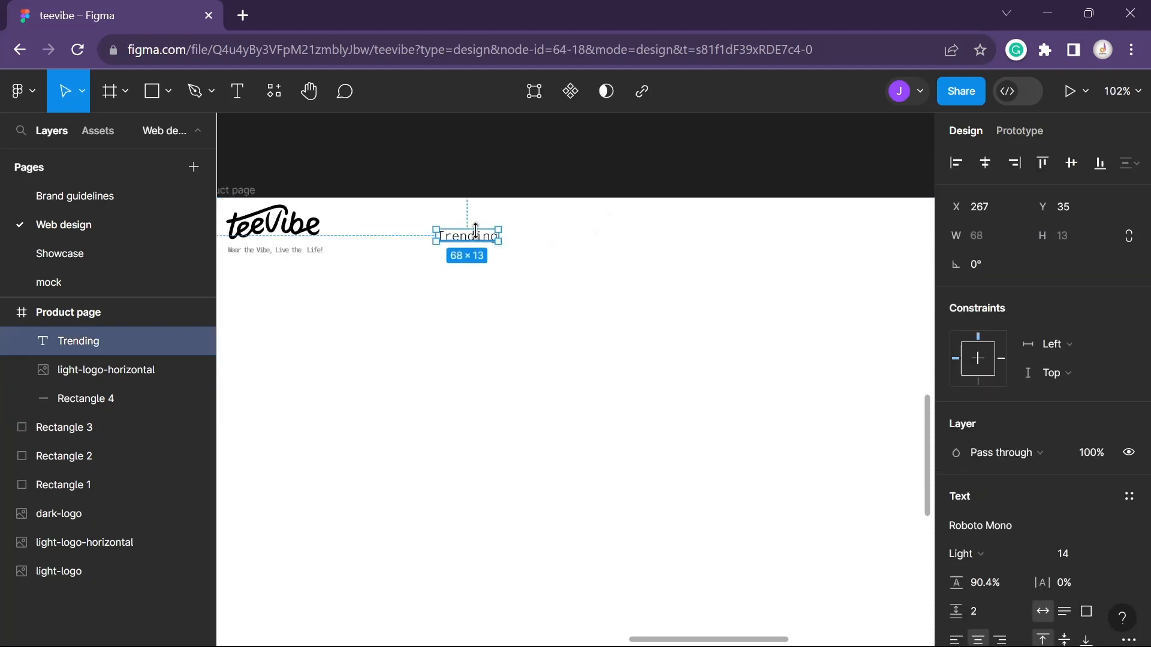
key("ctrl+d")
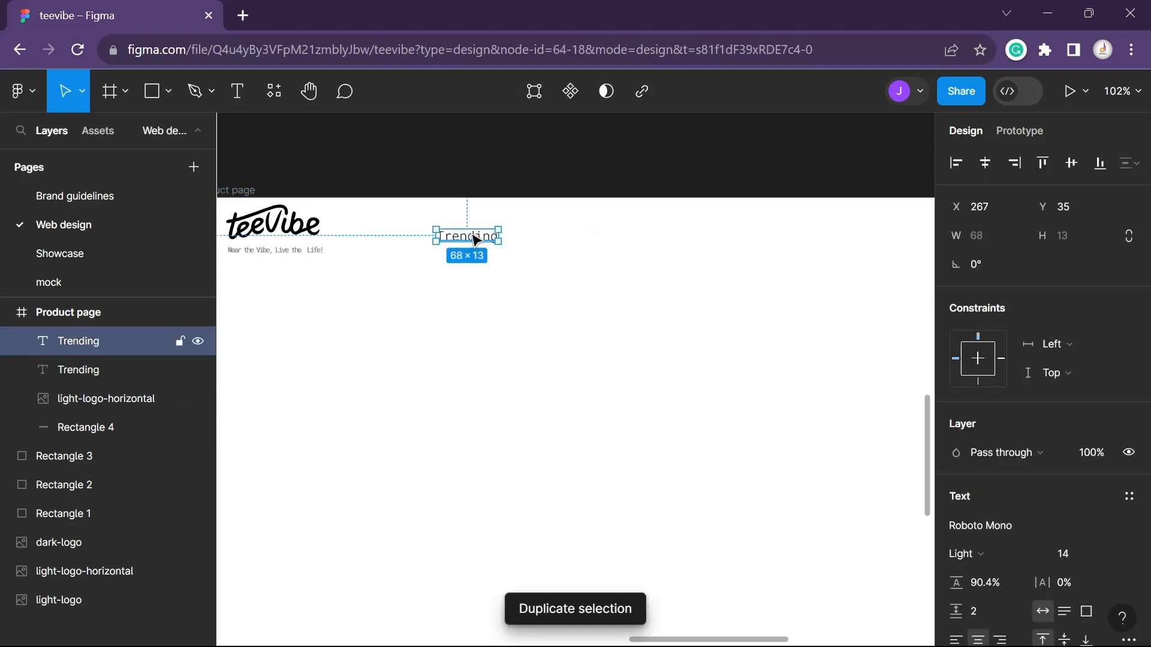
left_click_drag(474, 238, 550, 236)
double_click(552, 235)
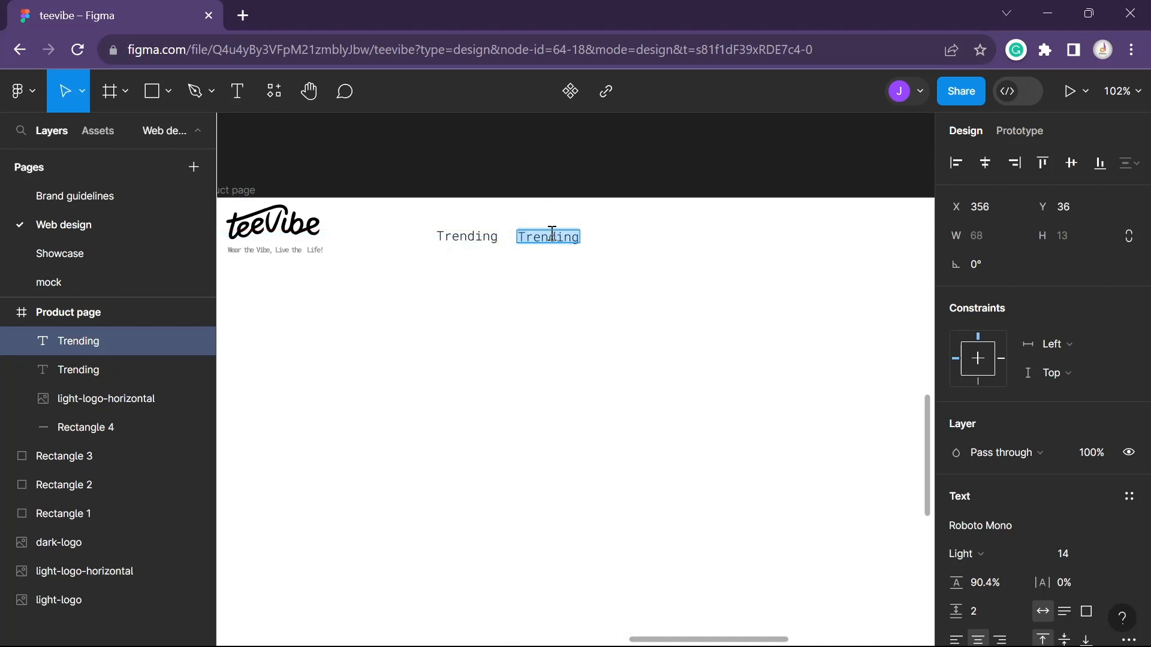
type("Tra")
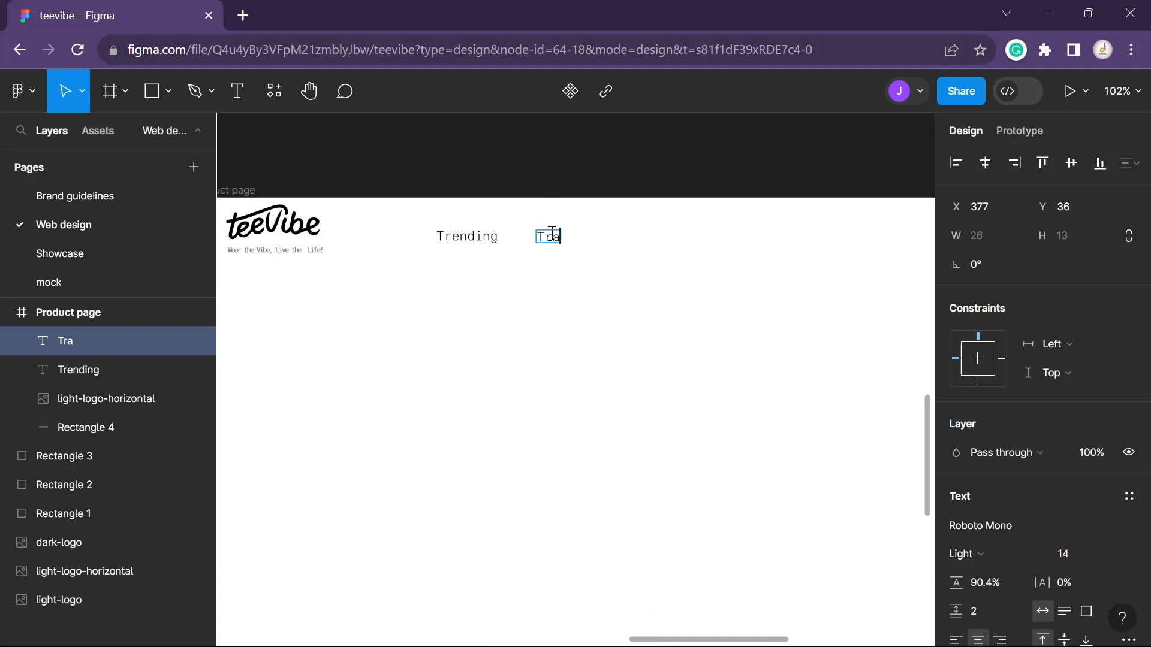
type("cking order")
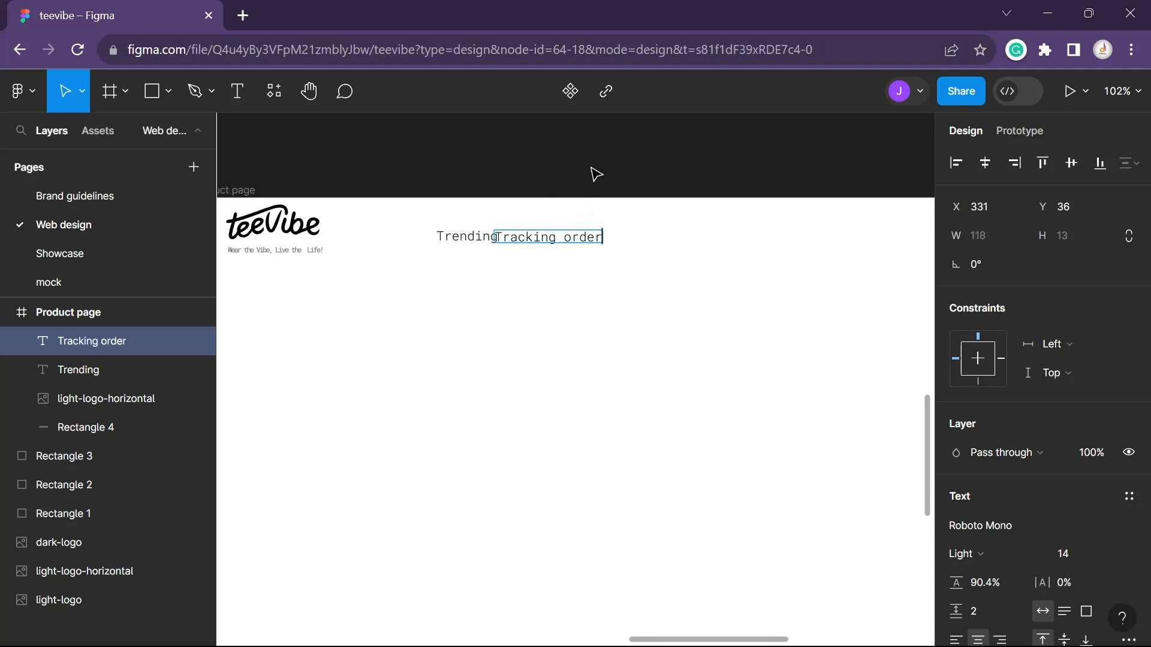
key("Escape")
left_click_drag(565, 239, 608, 246)
Duplicate the "Tracking order" text to its right and change the copy to "Contact us"
key("ctrl+d")
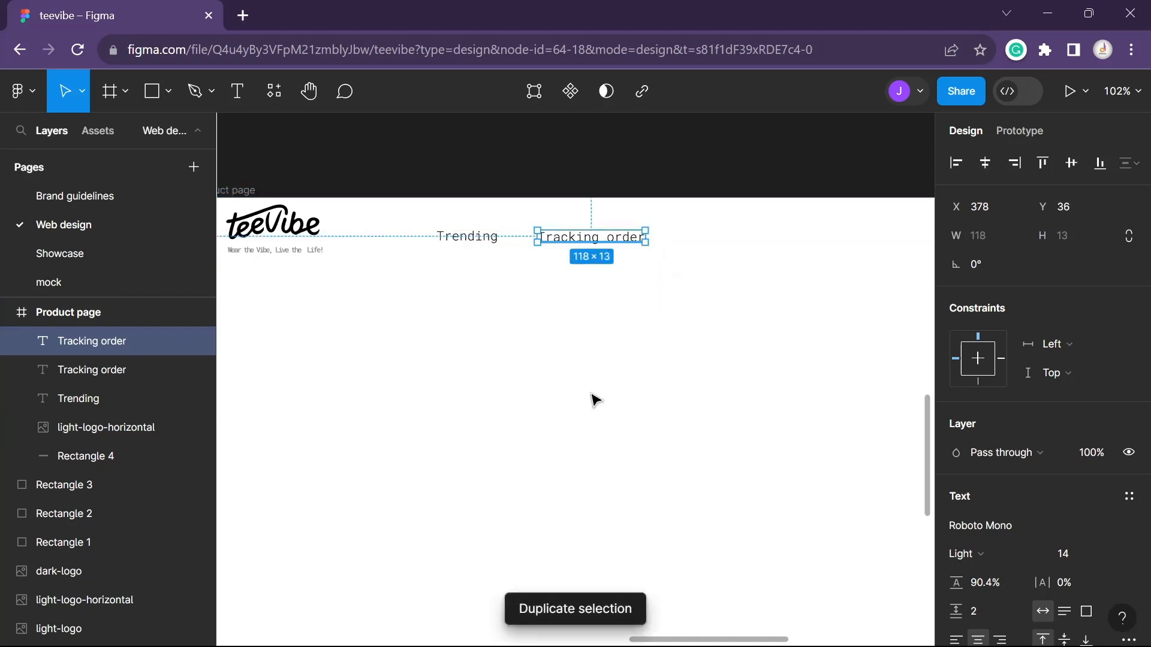
left_click_drag(609, 246, 714, 239)
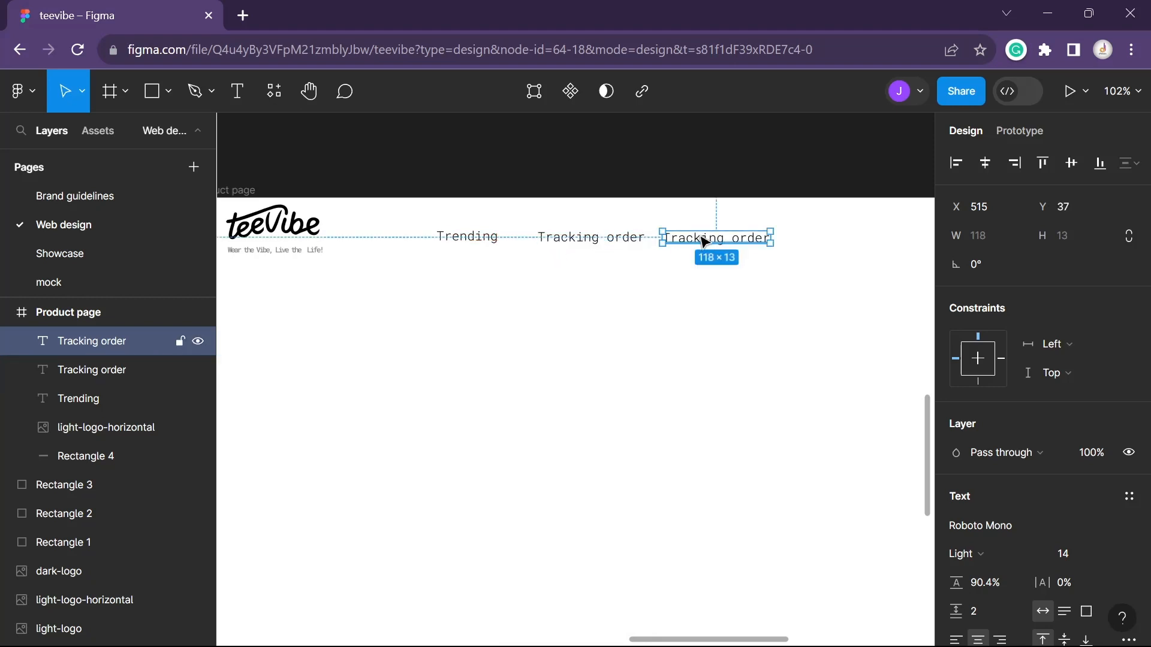
double_click(705, 239)
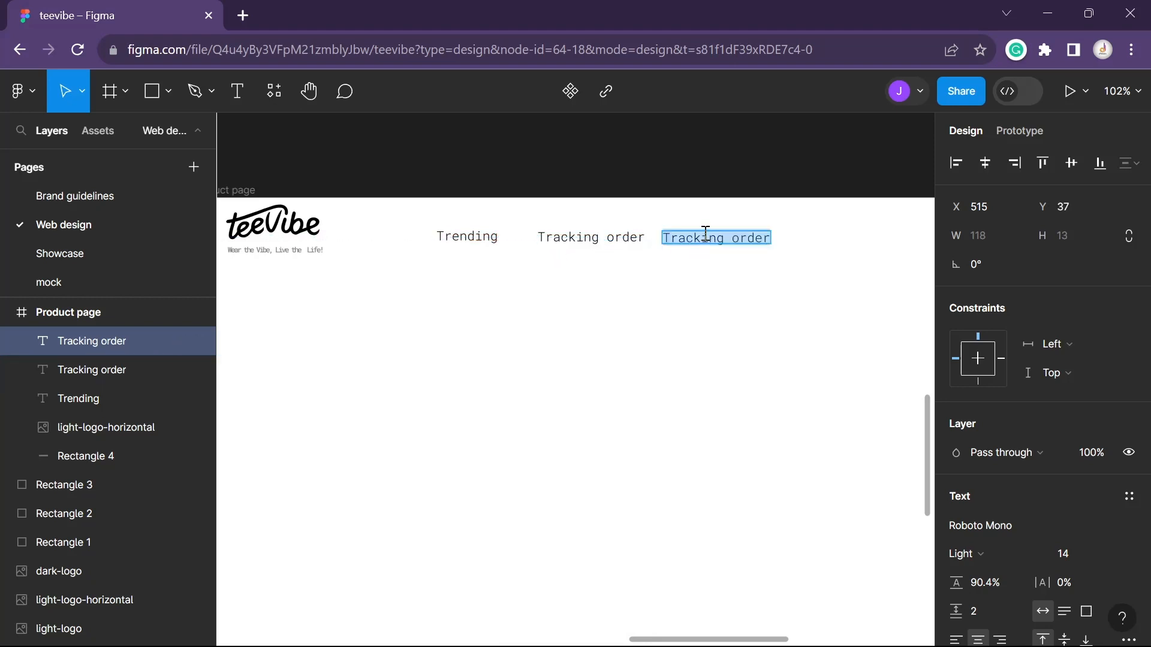
type("Contac")
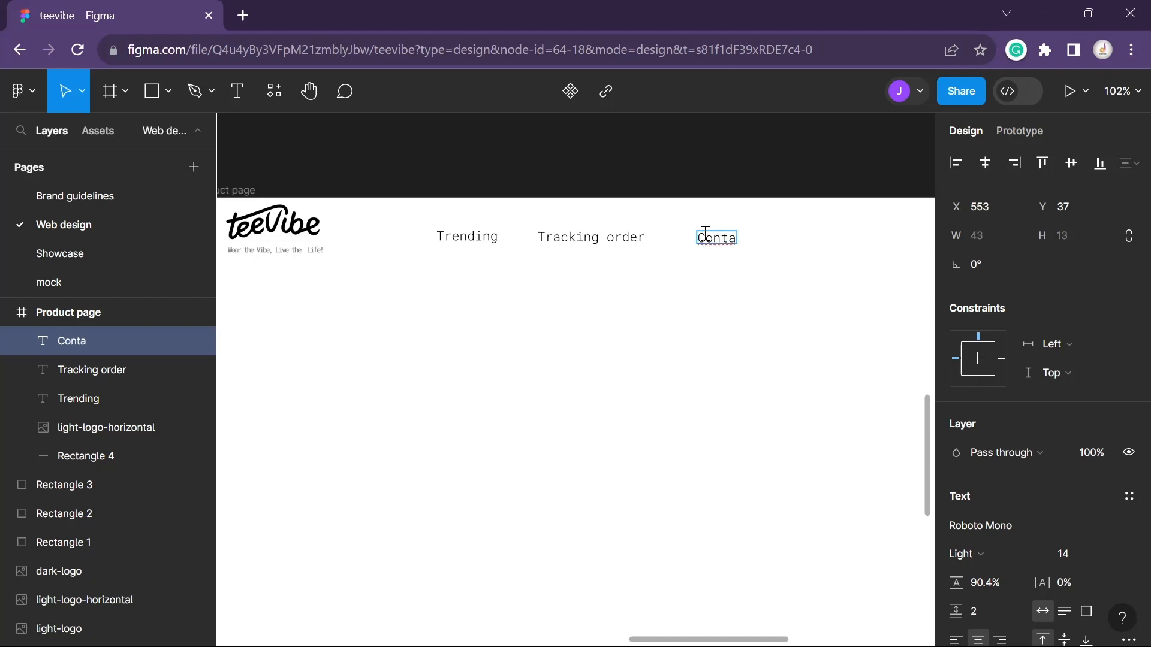
type("t")
type("us")
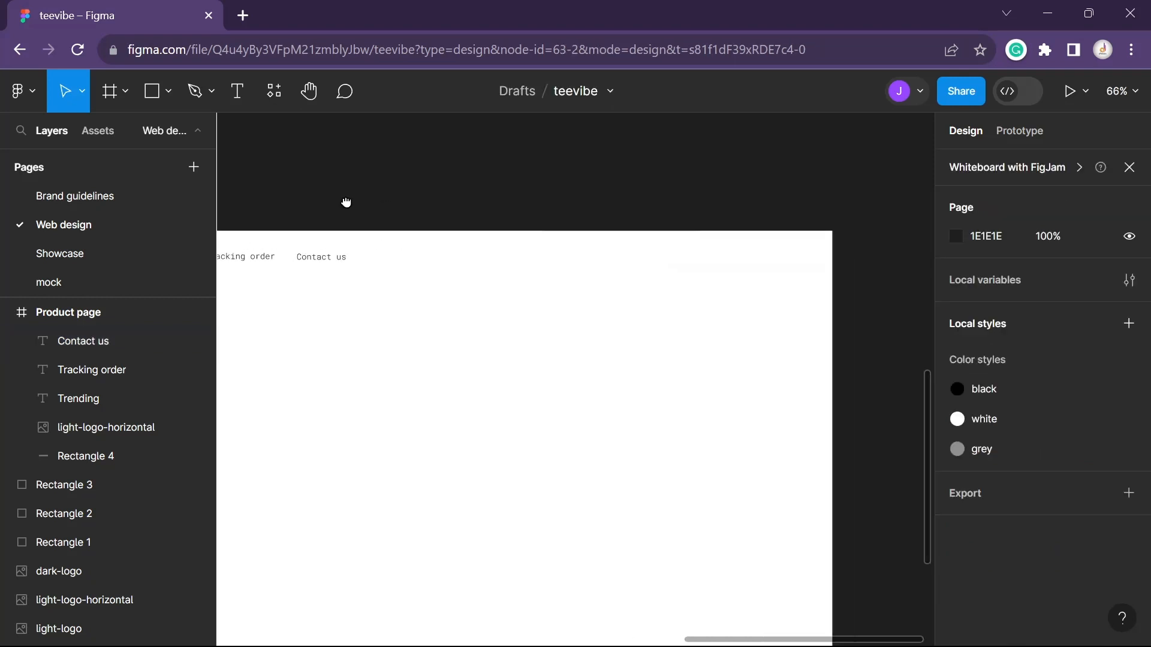
Insert the shopping-bag icon from the Feather Icons plugin, searching for "car", and place it near the header's right end
left_click_drag(344, 203, 391, 190)
scroll(521, 201, "down", 1)
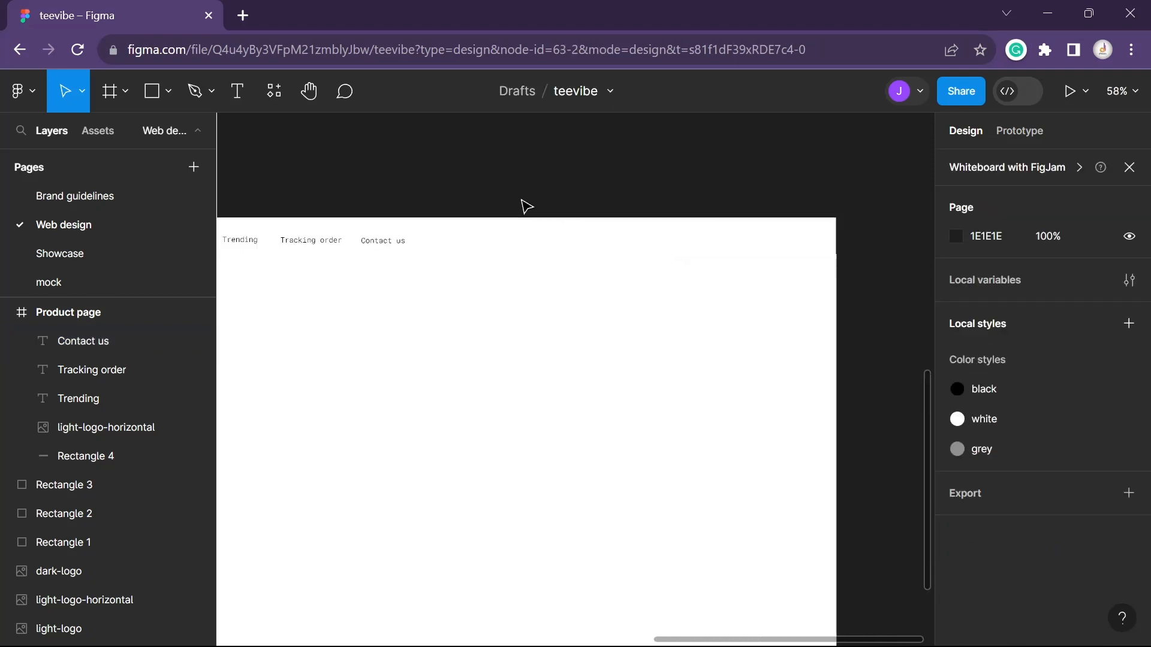
scroll(526, 206, "down", 1)
right_click(710, 227)
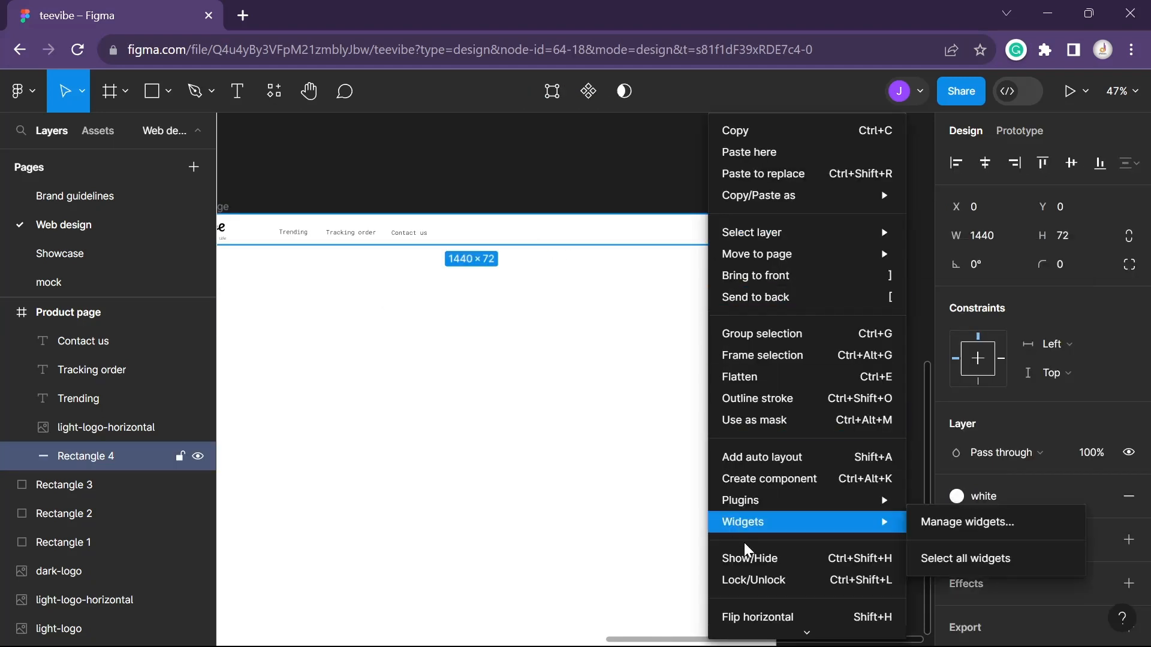
scroll(747, 615, "down", 1)
mouse_move(795, 470)
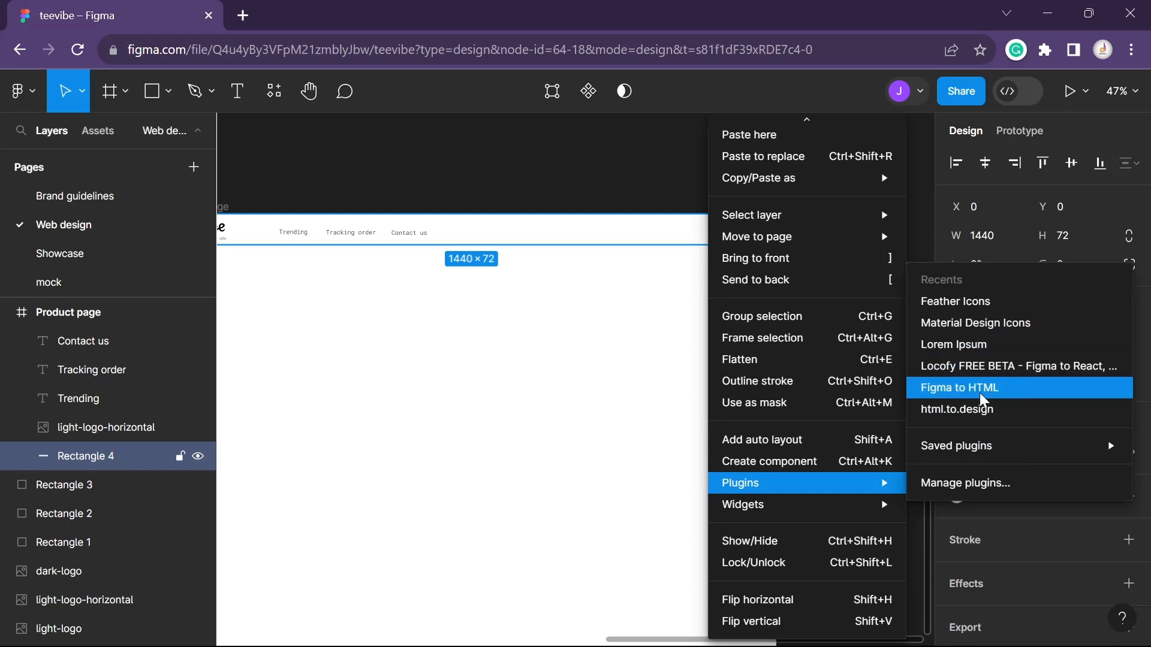
left_click(965, 302)
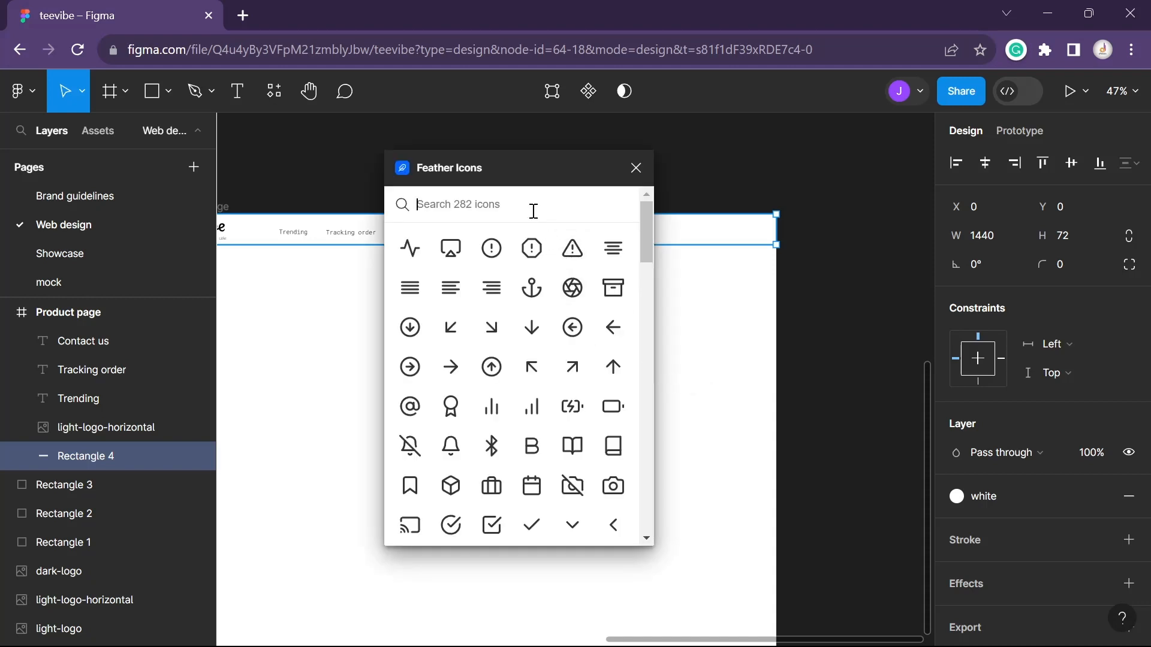
type("car")
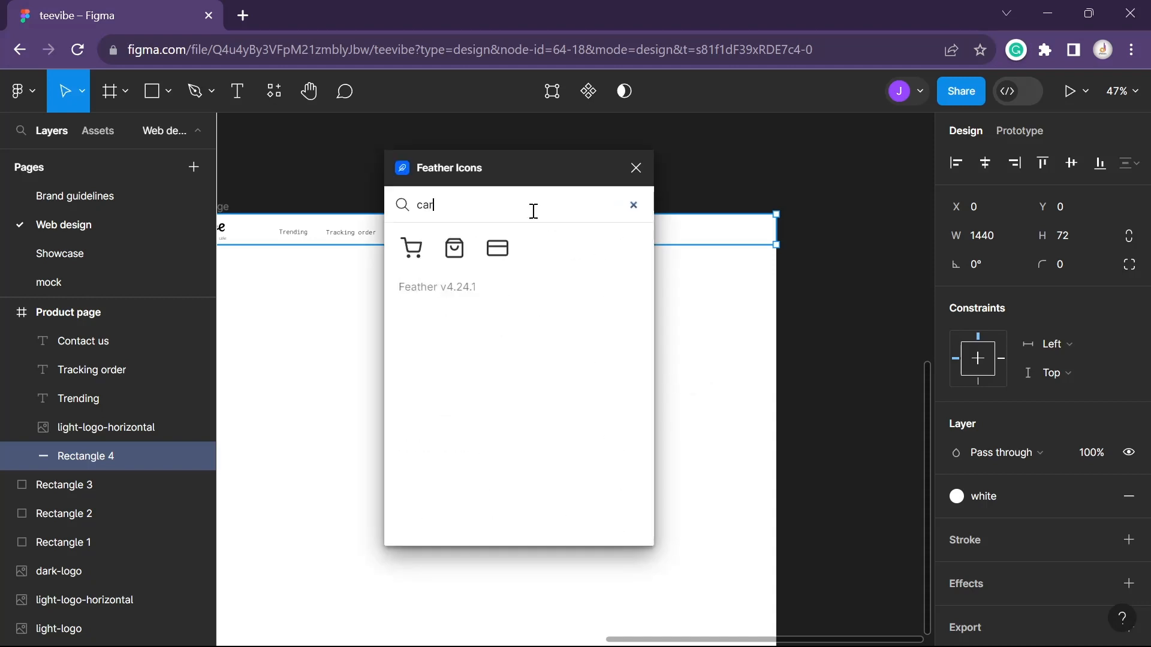
left_click(454, 252)
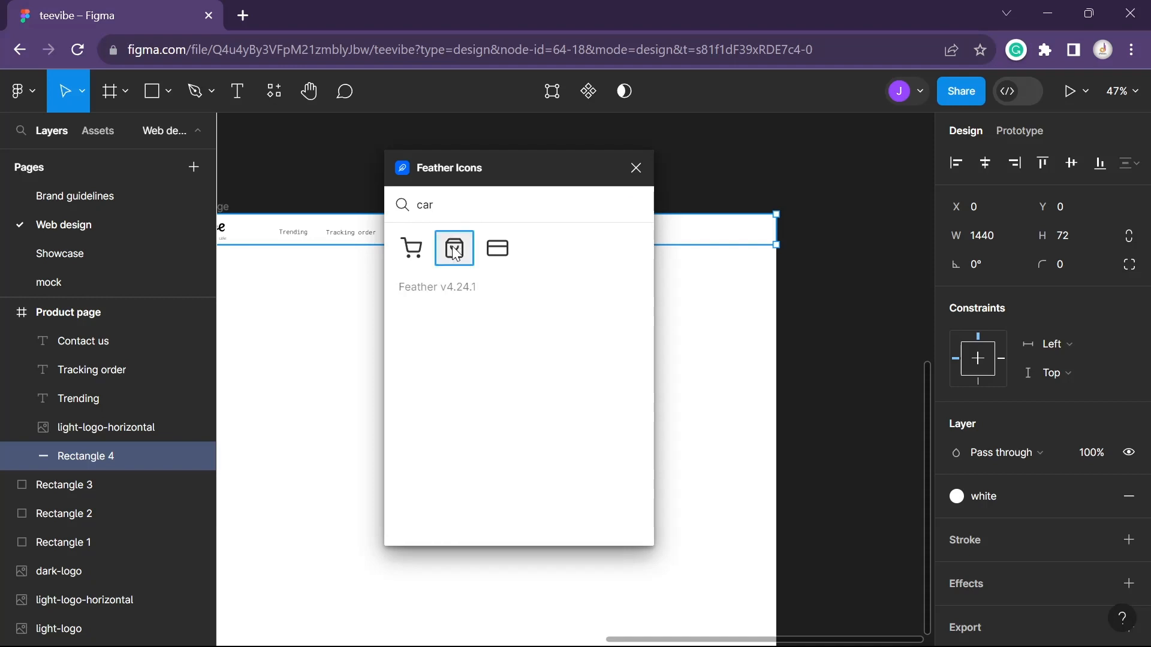
left_click(636, 168)
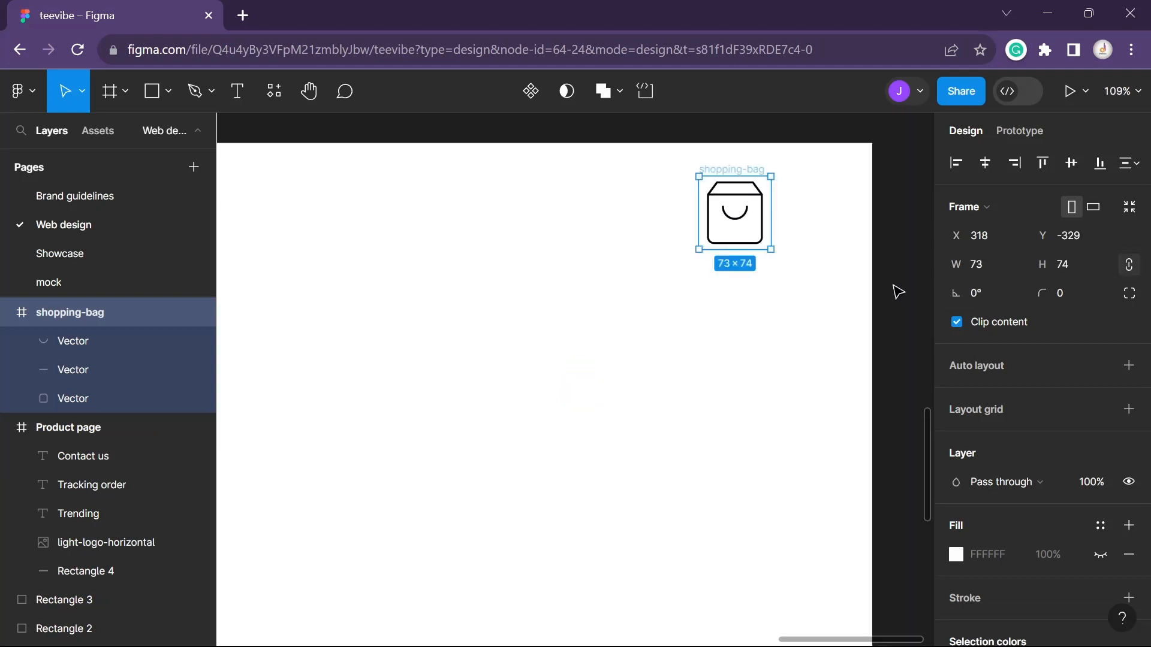
Set the shopping-bag icon's width to 26 with proportions kept
left_click(981, 264)
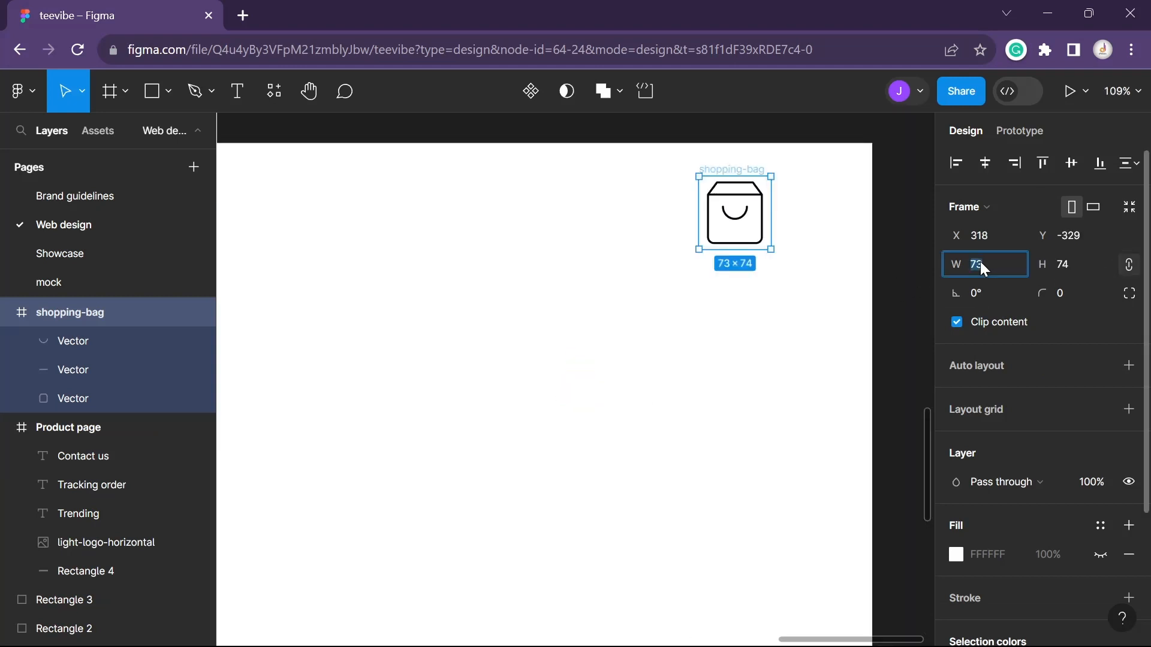
type("26")
key("Return")
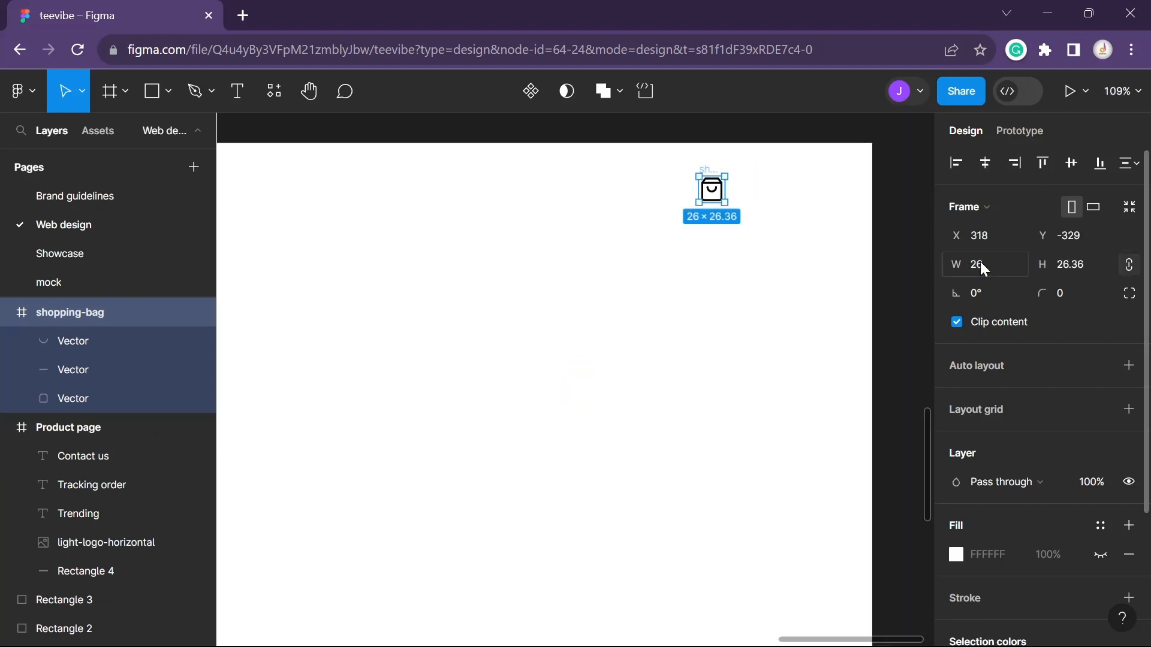
Add a layout grid to the Product page frame
key("shift+1")
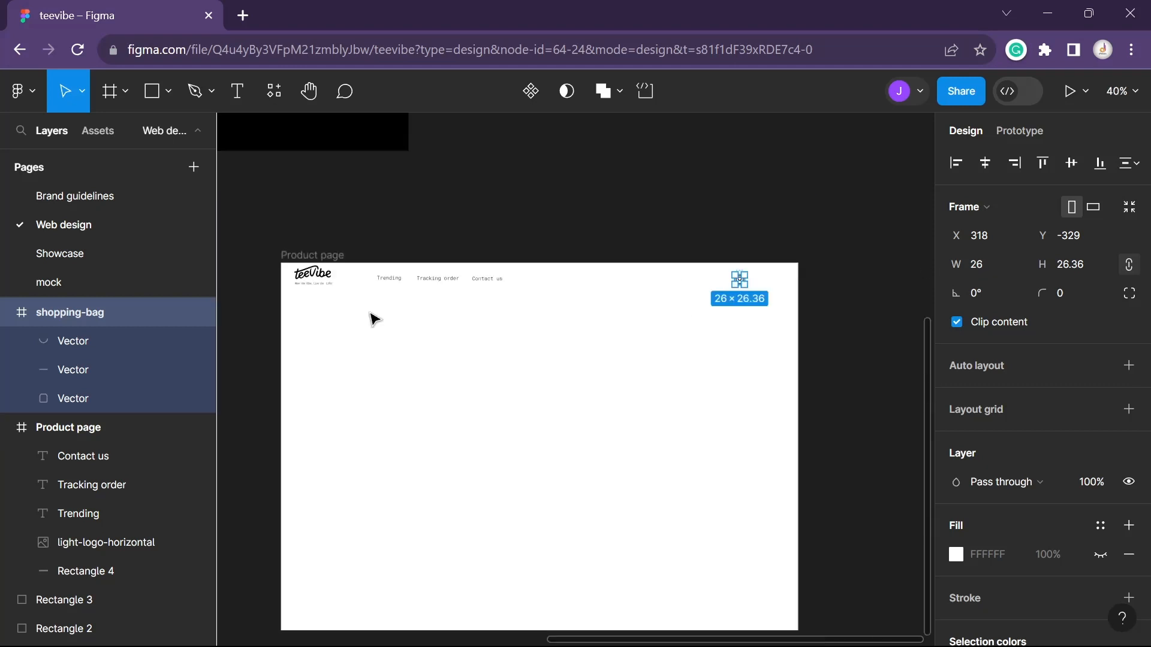
left_click(327, 254)
scroll(1103, 371, "down", 3)
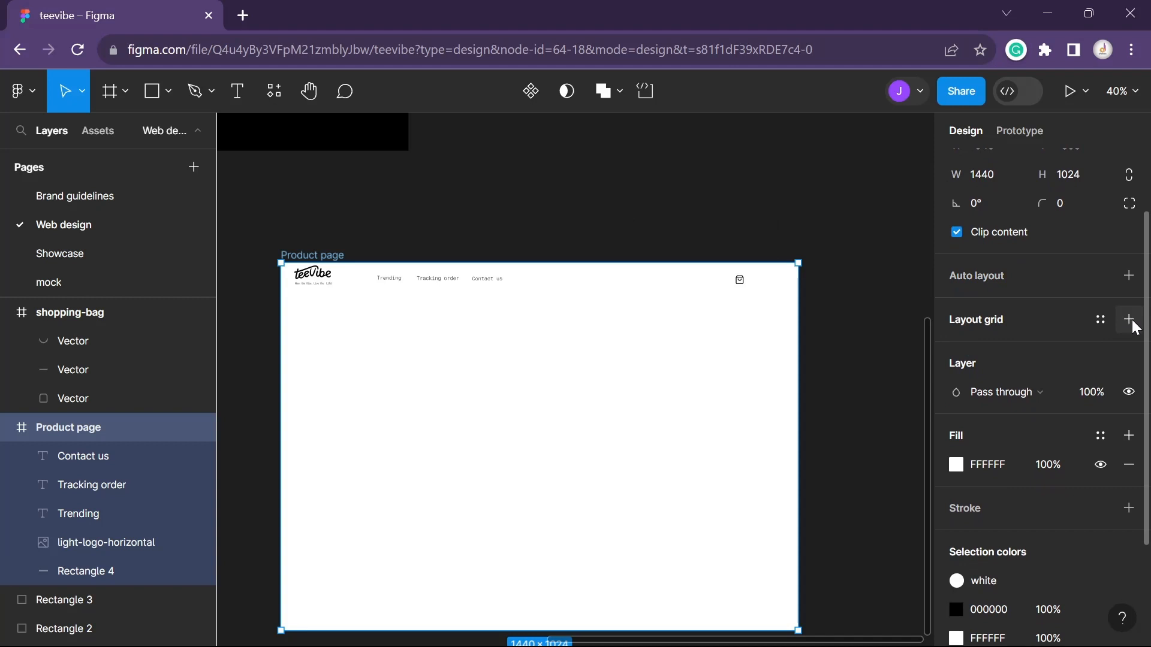
left_click(1130, 319)
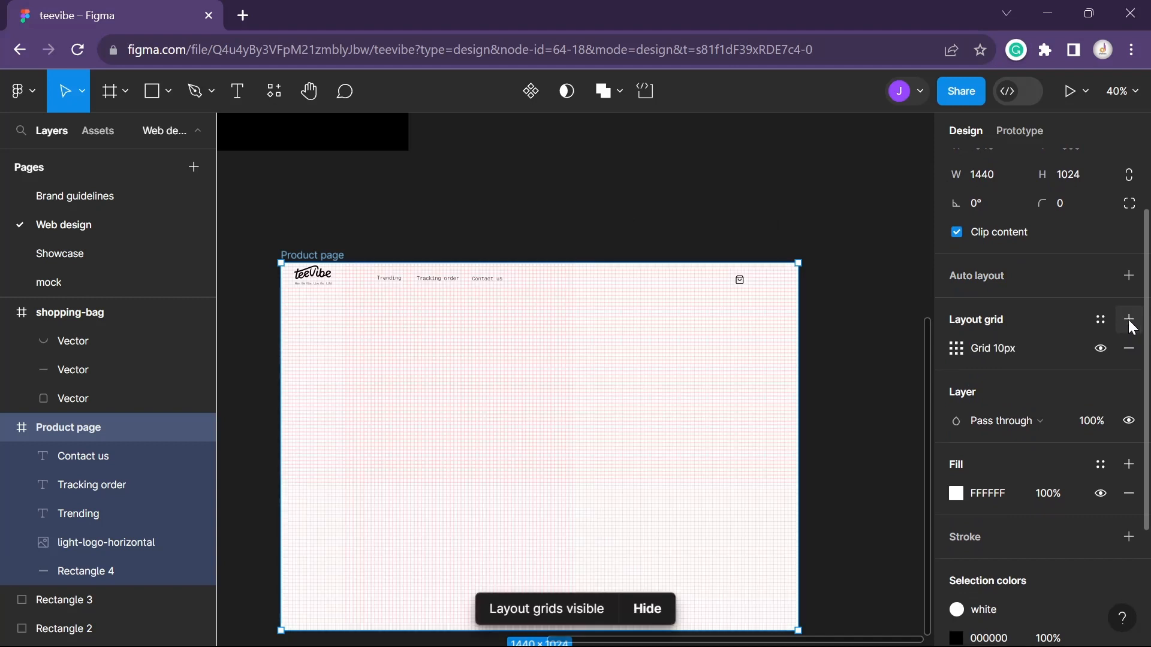
Turn the Product page layout grid into 12 stretch columns with a margin of 80
left_click(957, 348)
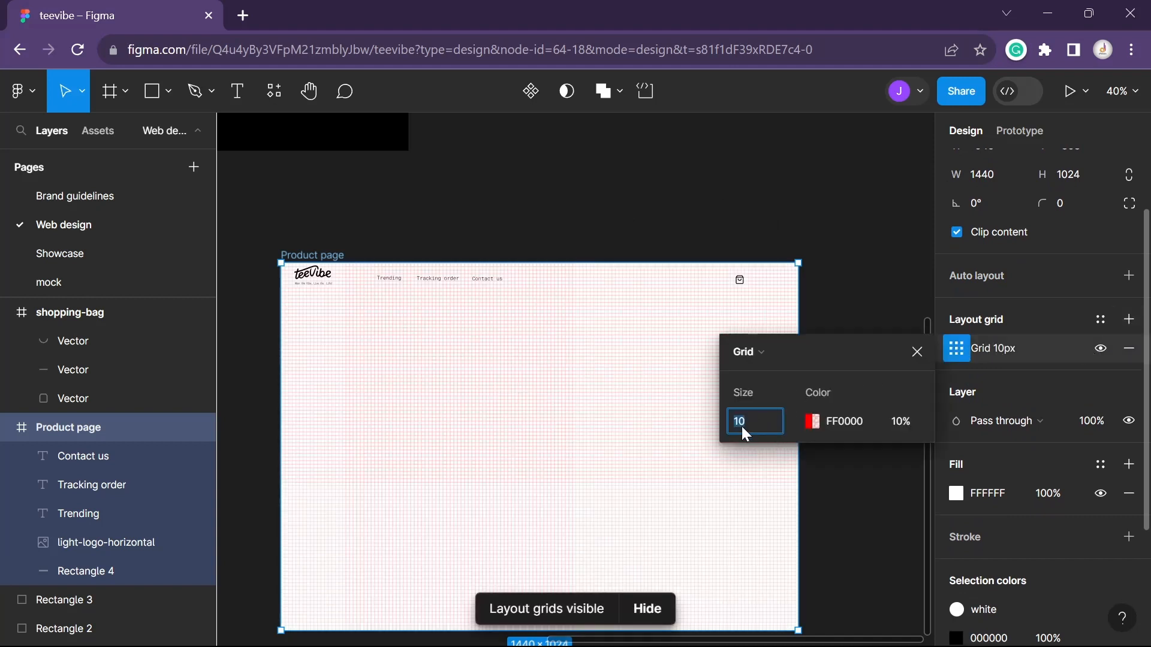
left_click(756, 354)
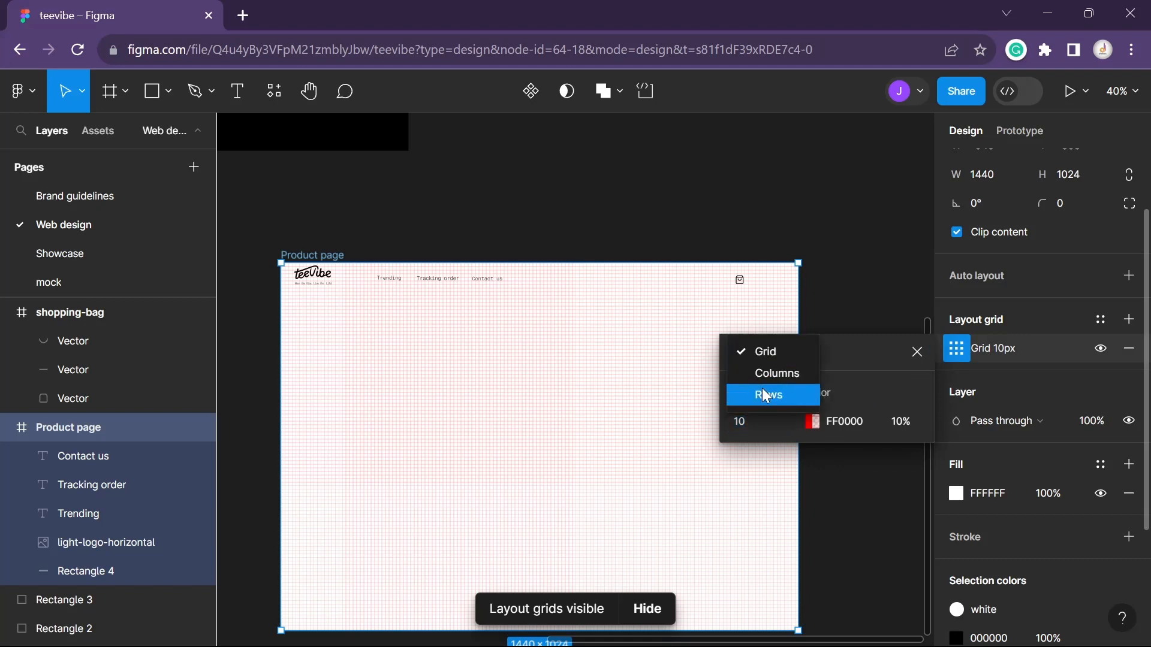
left_click(772, 370)
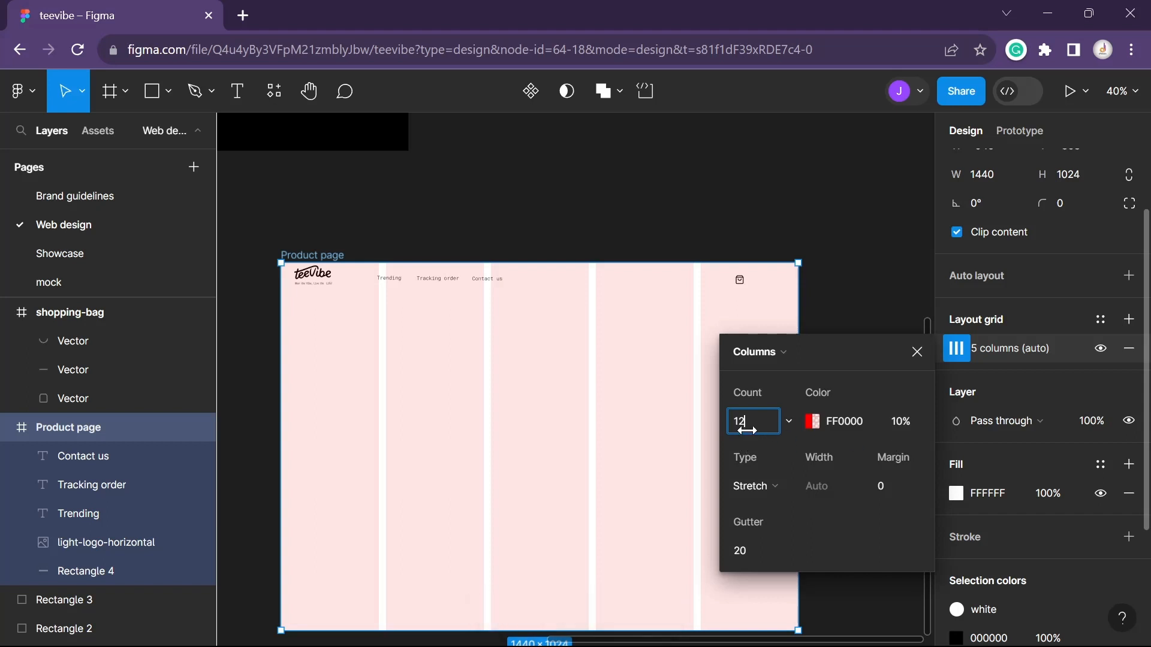
key("Return")
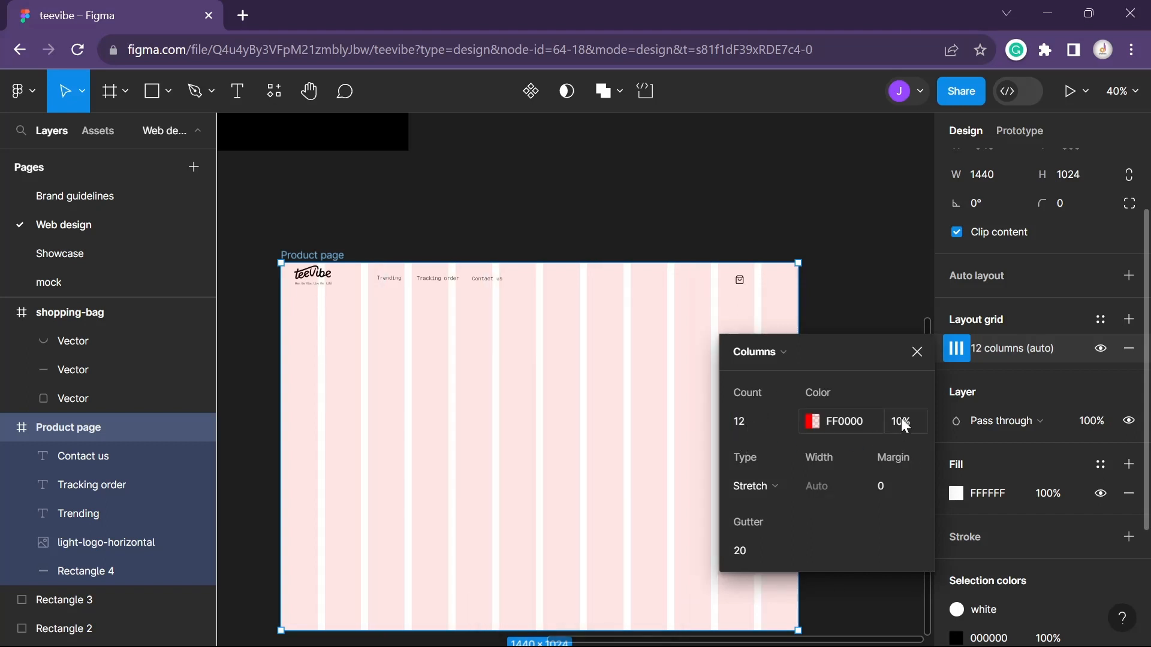
left_click(888, 486)
type("100")
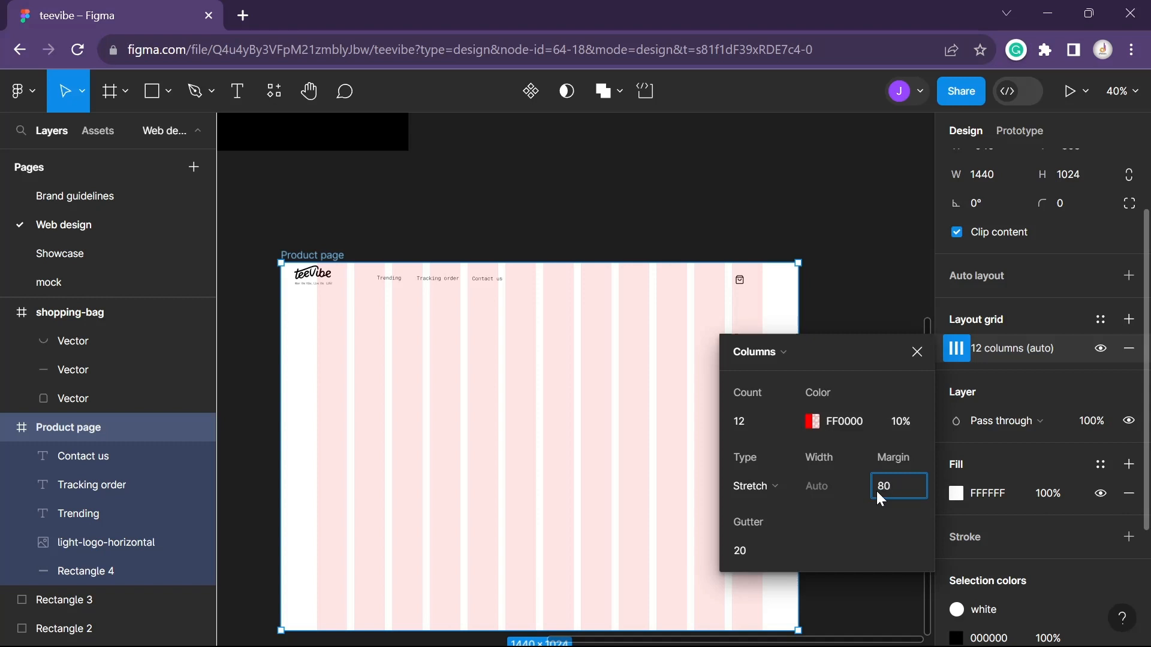
key("Return")
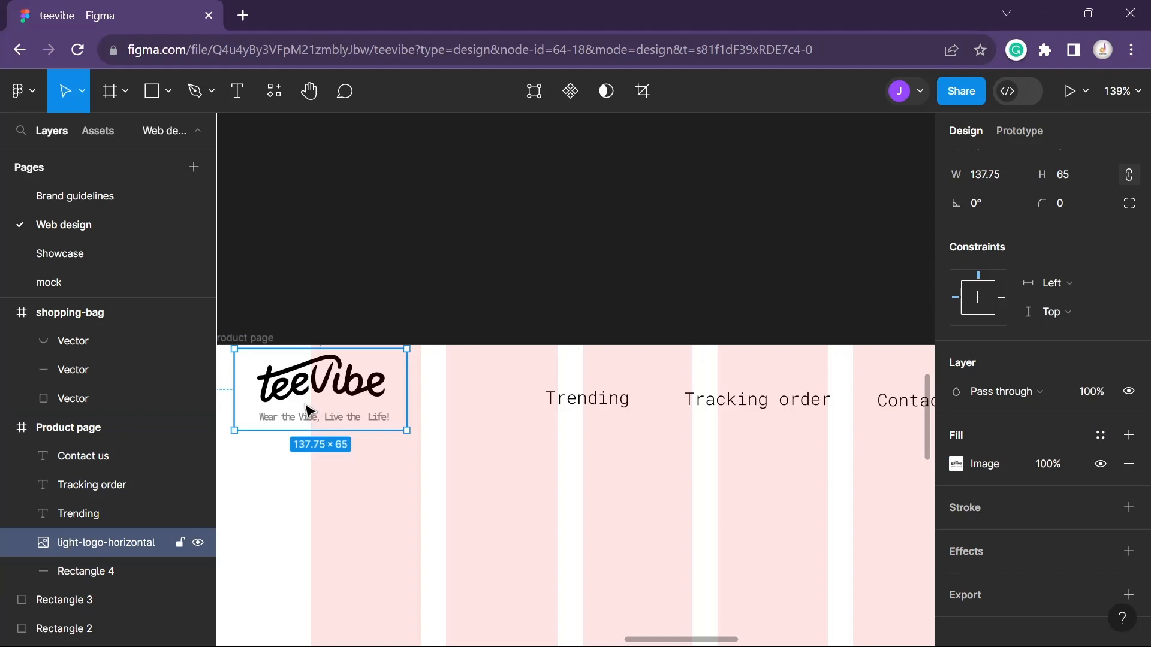
Move the teeVibe logo so its artwork starts at the left edge of the first grid column
left_click_drag(306, 406, 355, 402)
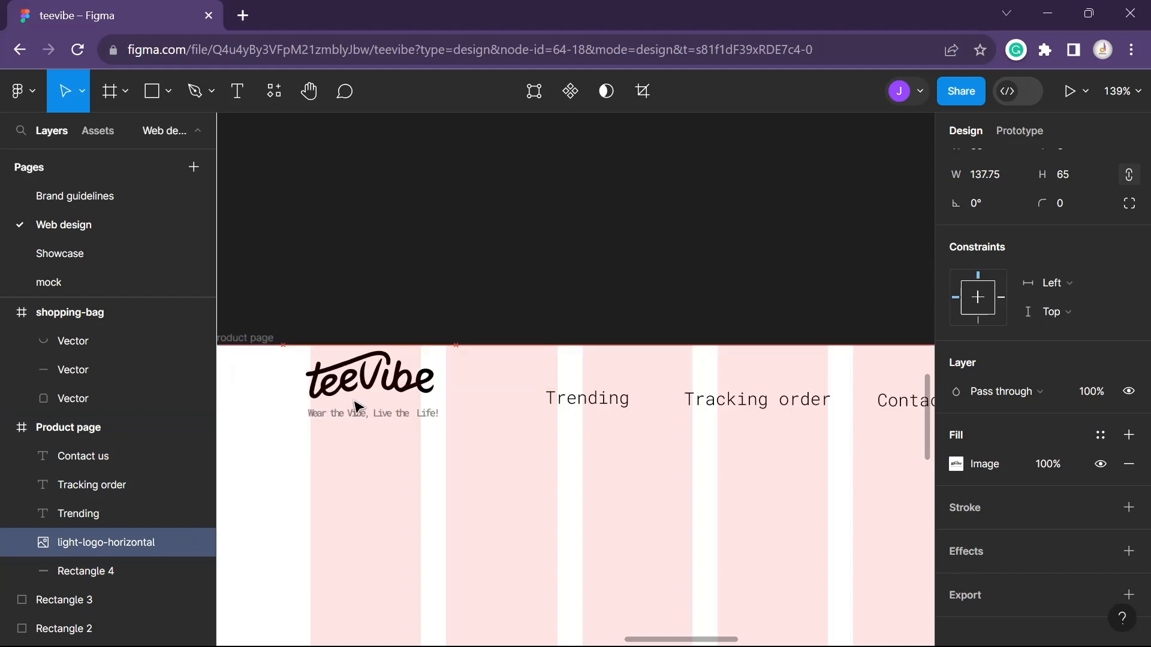
left_click(580, 401)
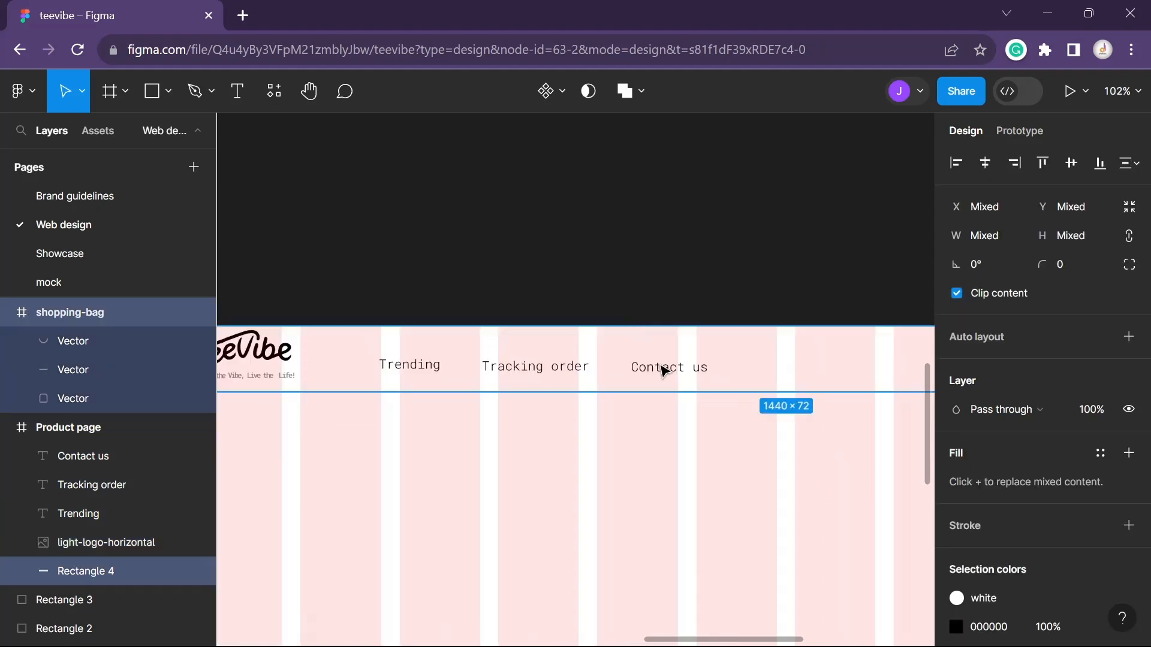
Group the Trending, Tracking order and Contact us links and align the group's vertical centre with the header rectangle
left_click(664, 371)
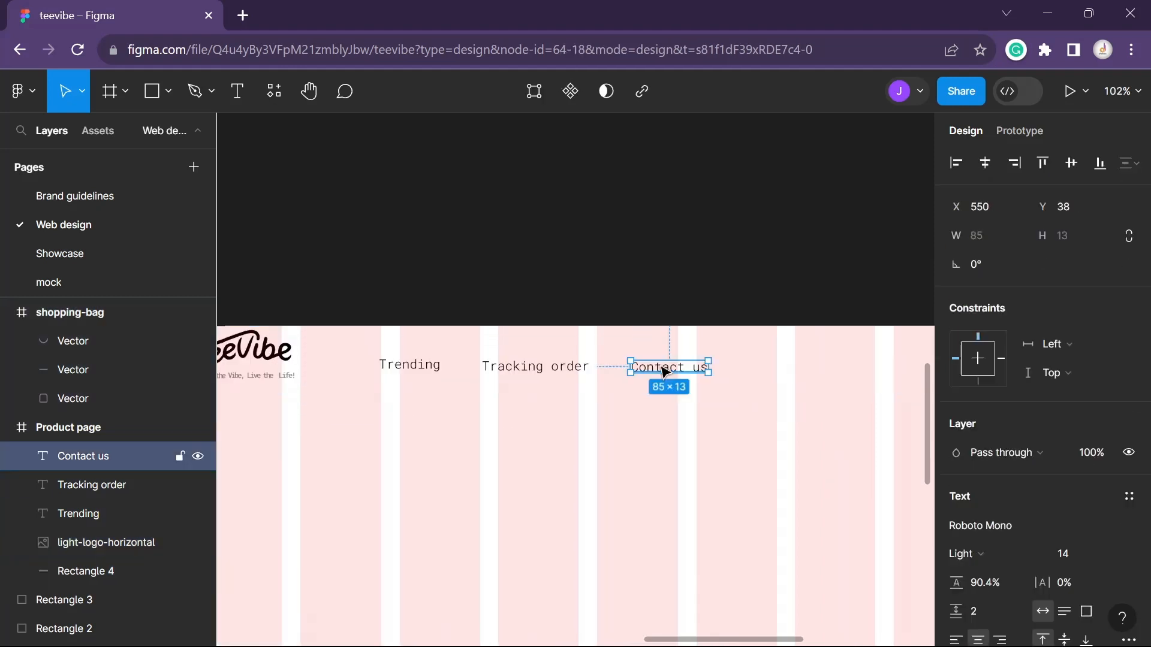
left_click(528, 367, "shift")
left_click(397, 373, "shift")
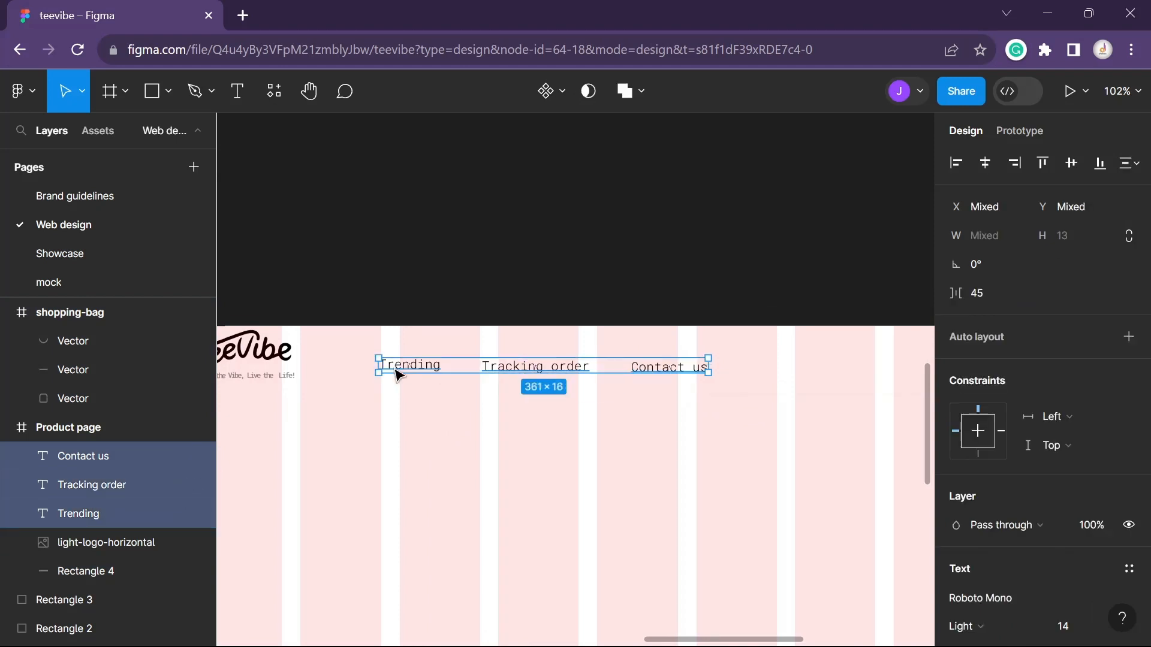
key("ctrl+g")
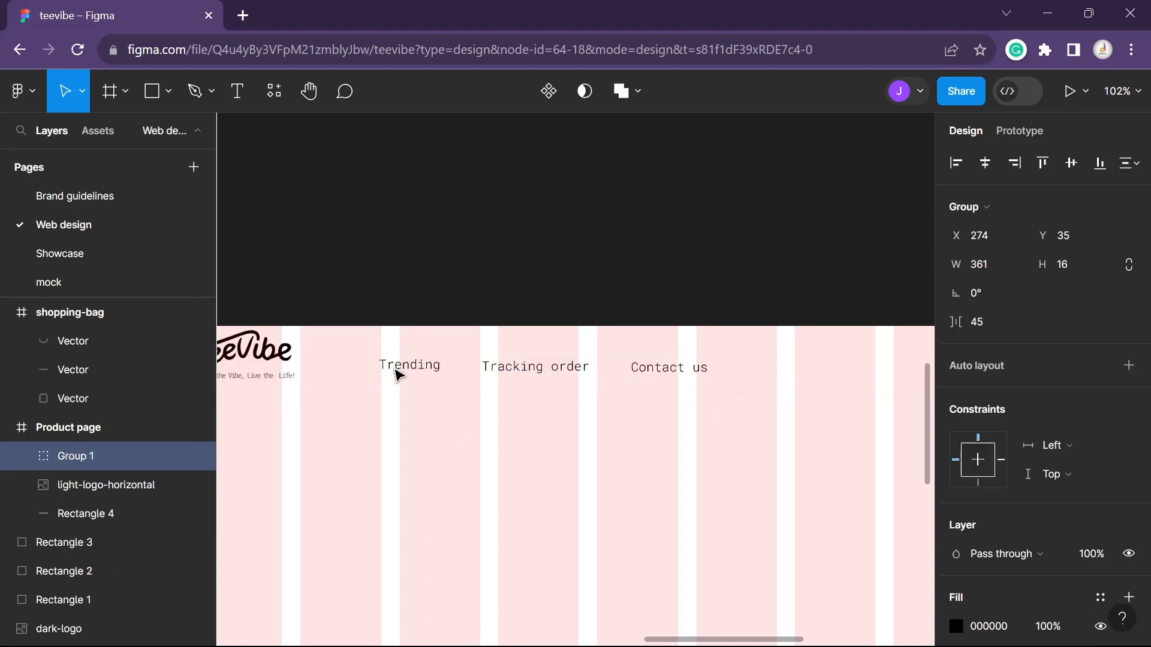
left_click(477, 342, "shift")
left_click(1071, 164)
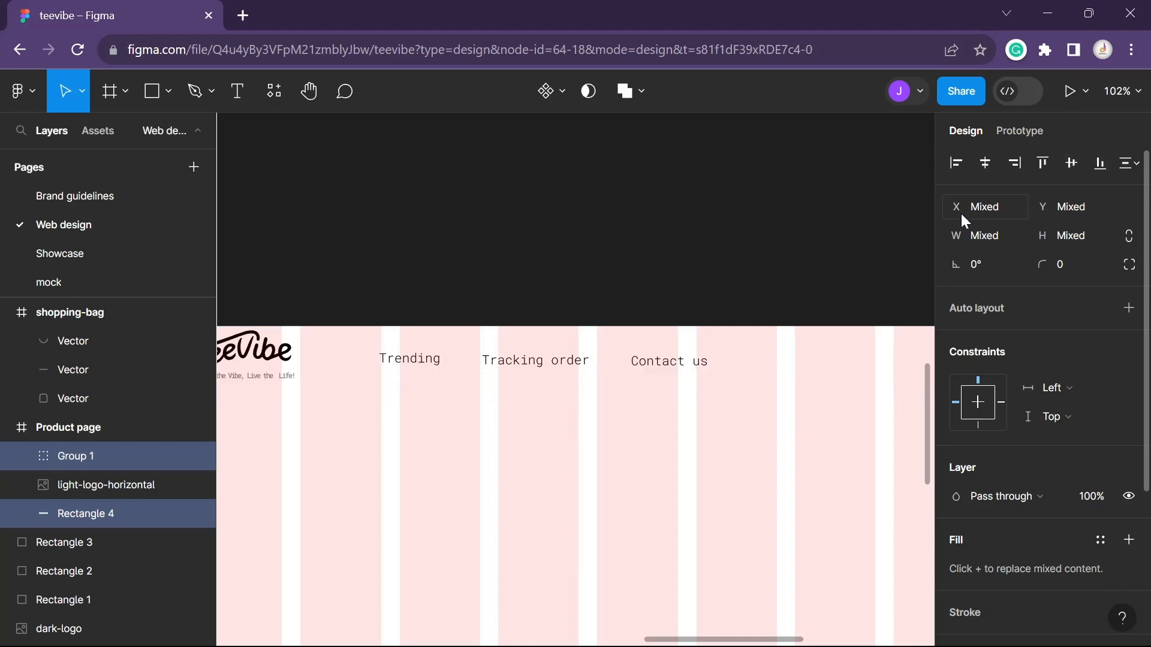
left_click(586, 262)
Add a black outside stroke to the header rectangle and edit the stroke's weight
scroll(586, 262, "down", 5)
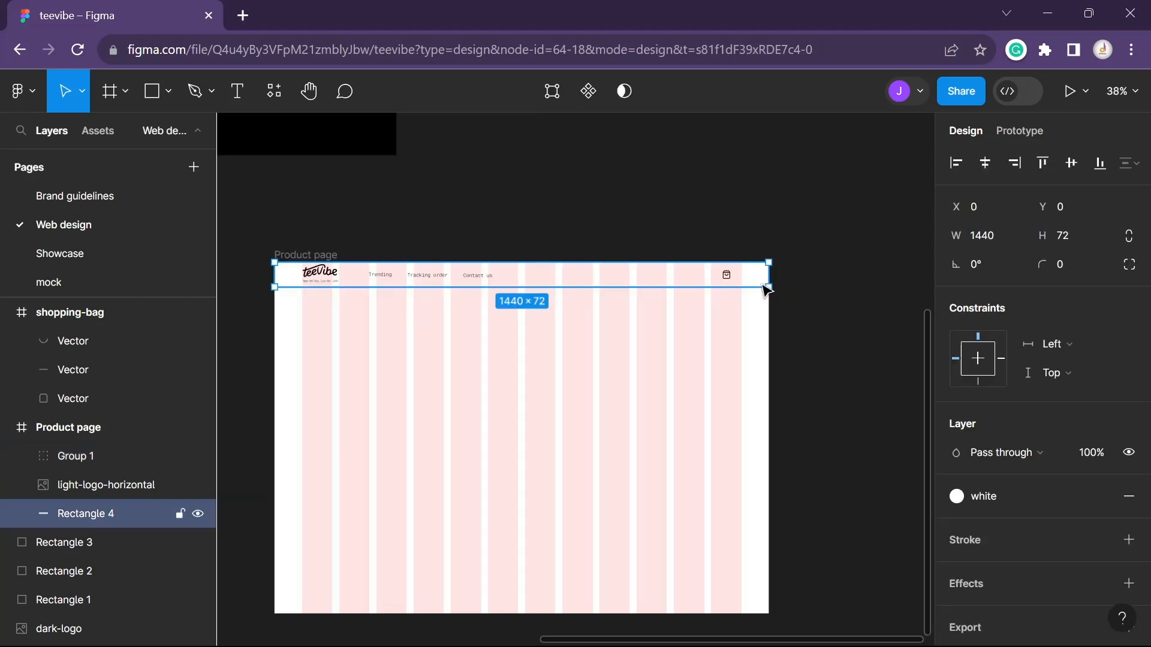
left_click(1129, 540)
scroll(989, 505, "down", 2)
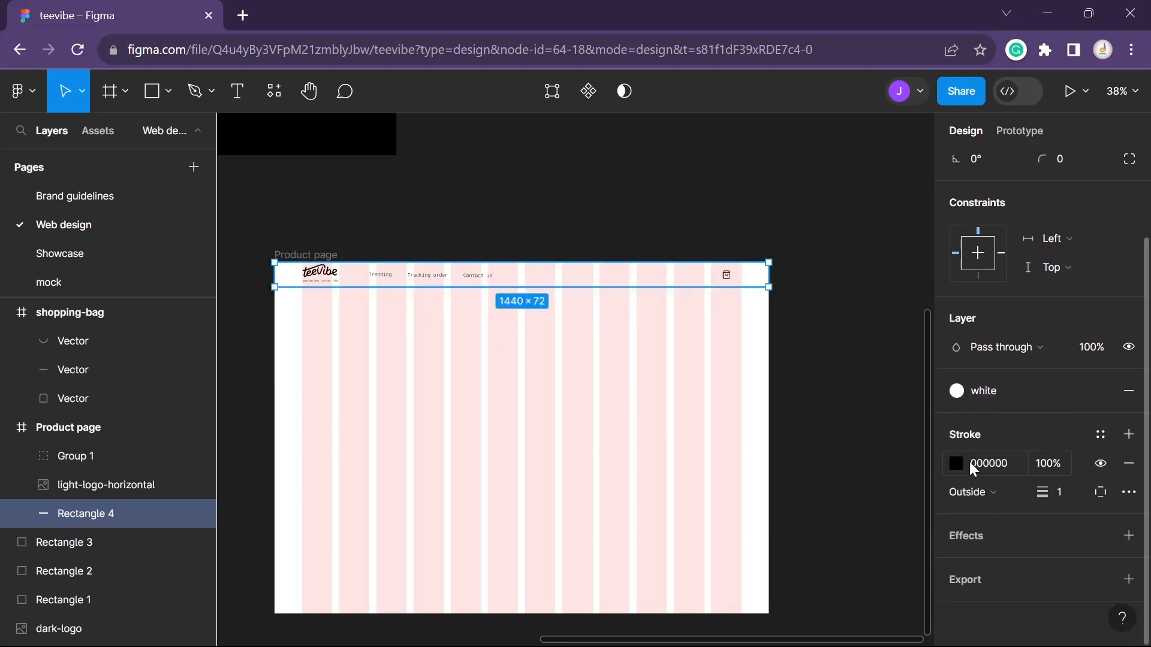
left_click(981, 494)
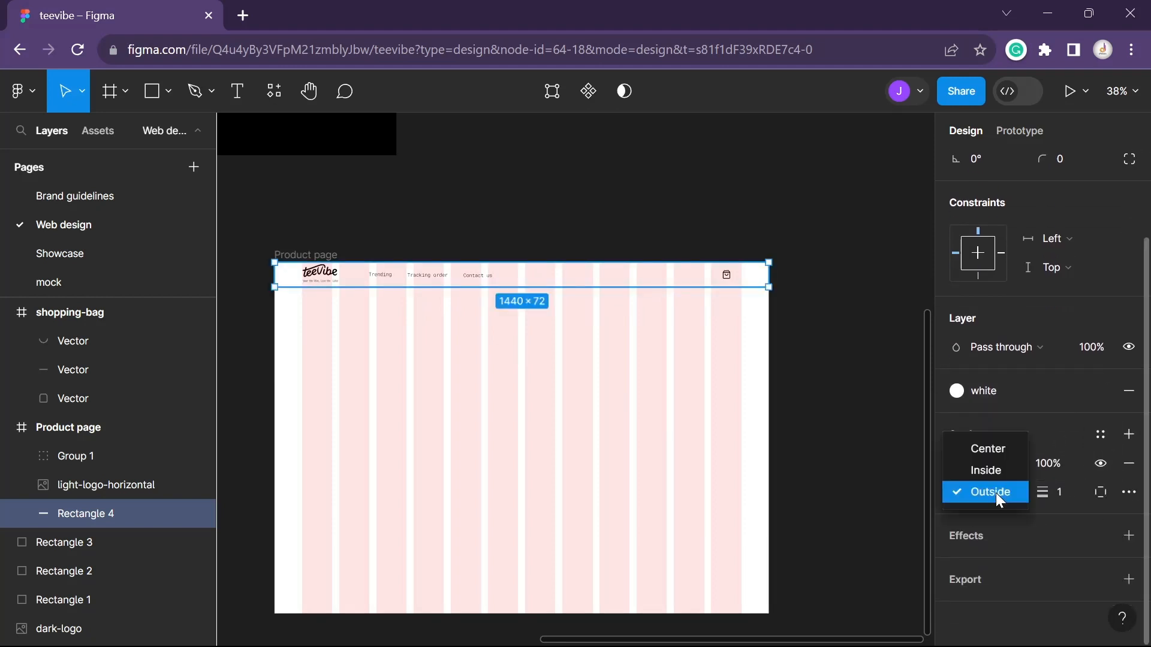
left_click(963, 490)
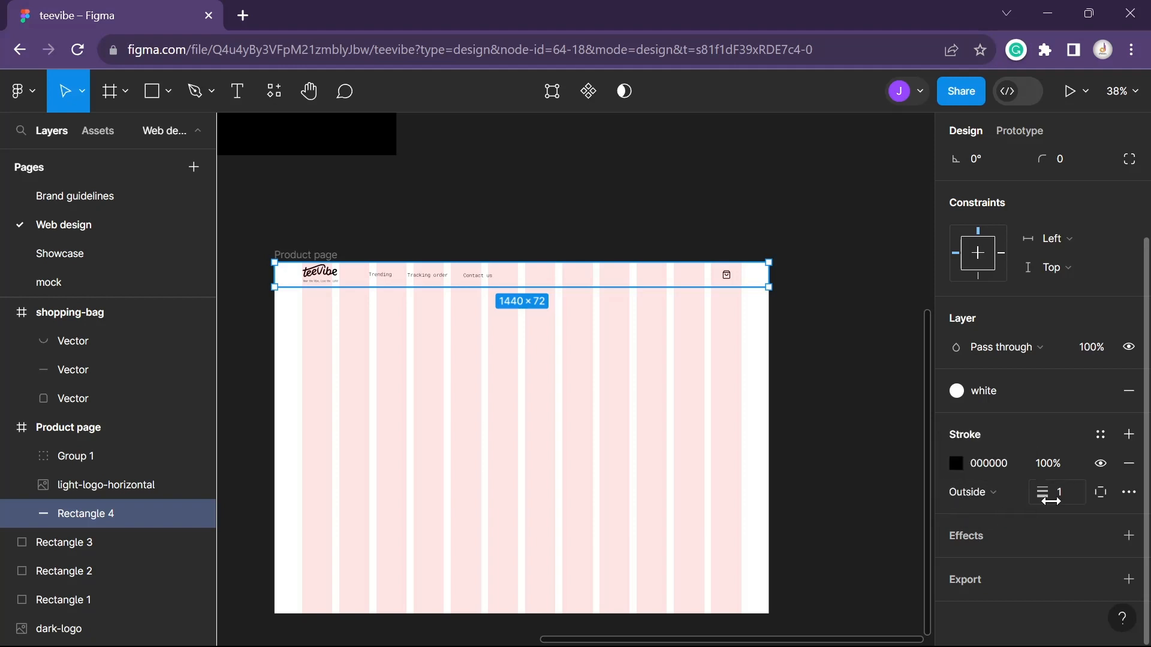
left_click(1059, 491)
key("Return")
left_click(832, 401)
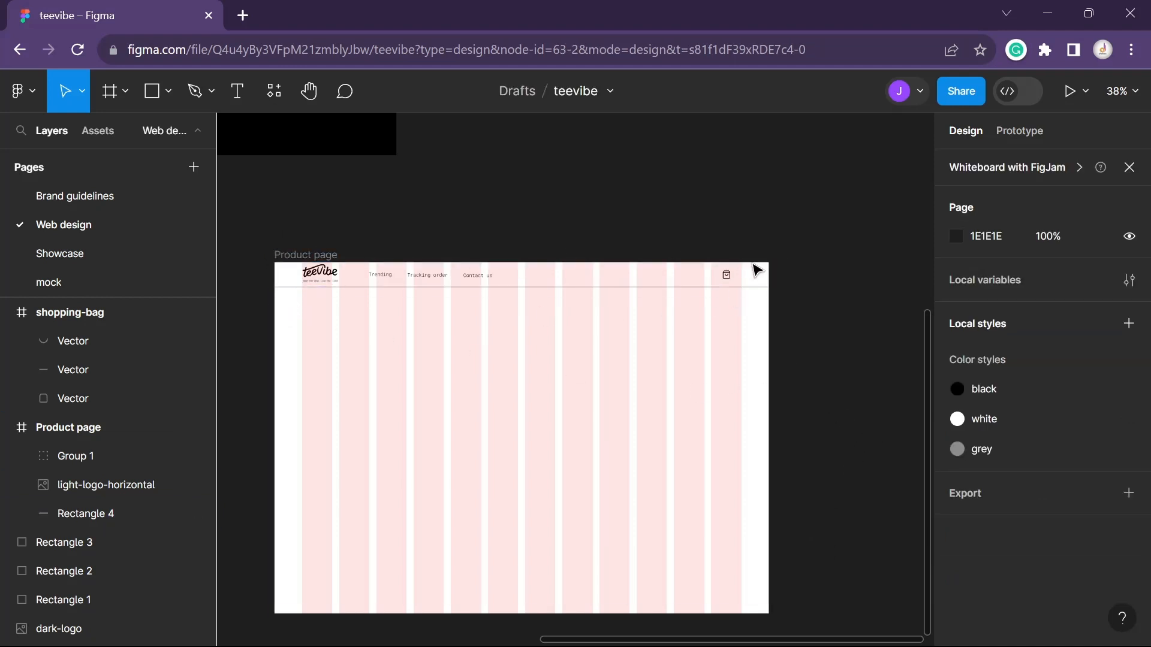
Draw a rectangle about 630 × 429 below the header, spanning the first six grid columns
scroll(673, 301, "up", 1)
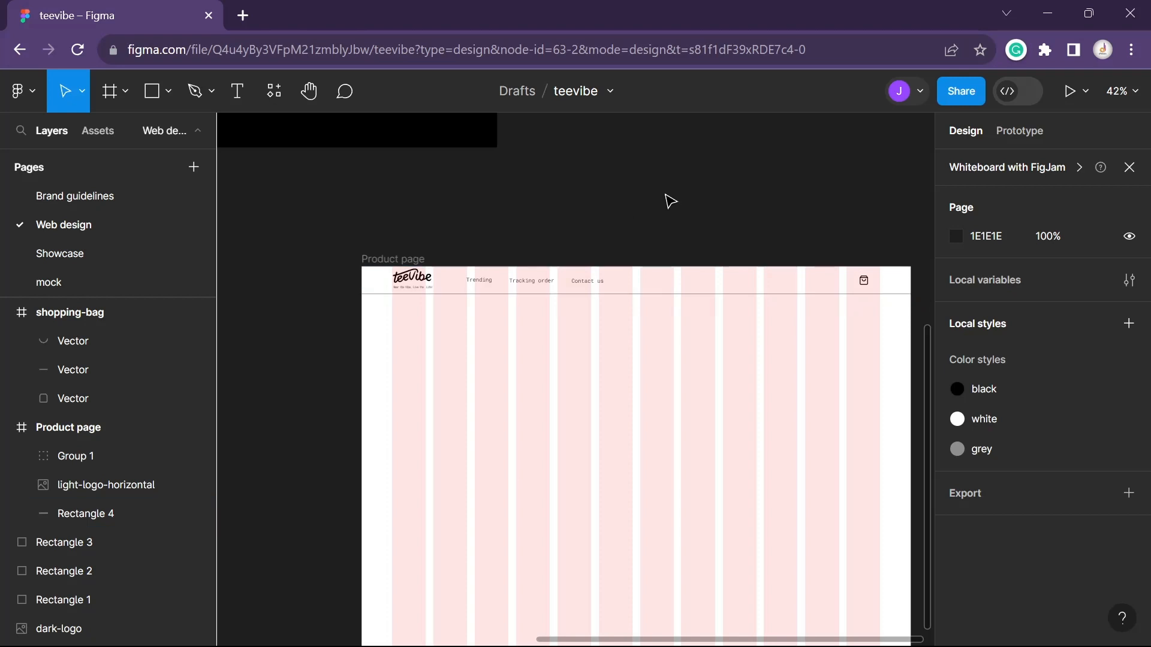
scroll(665, 195, "up", 3)
scroll(665, 195, "down", 2)
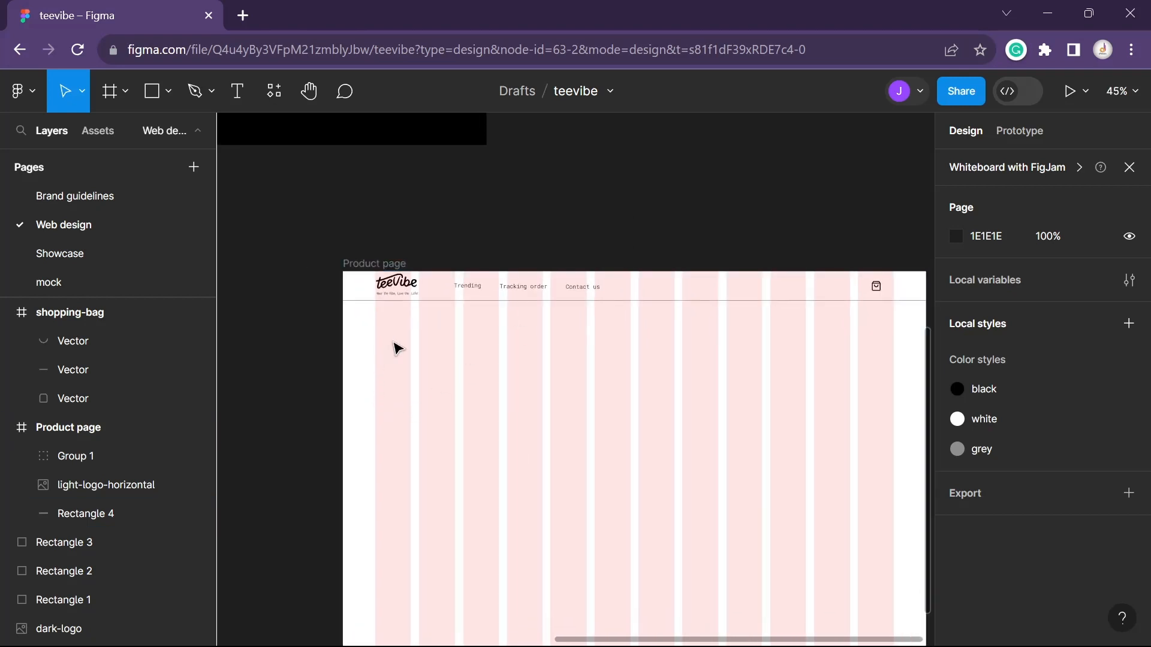
scroll(432, 327, "down", 1)
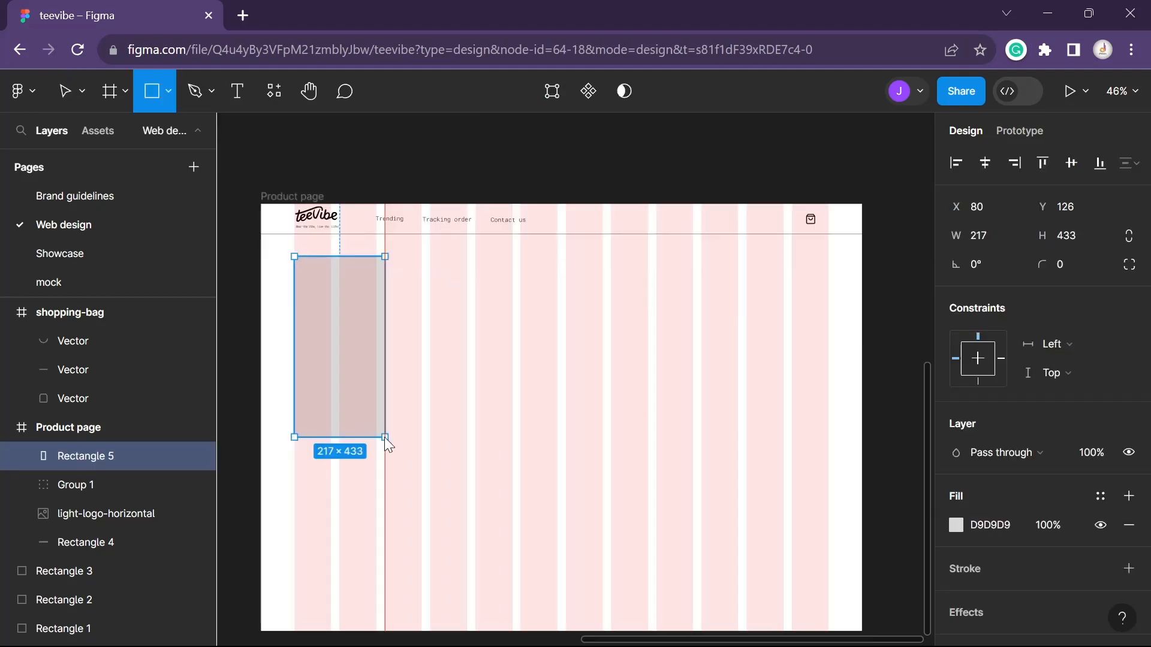
left_click_drag(384, 437, 559, 435)
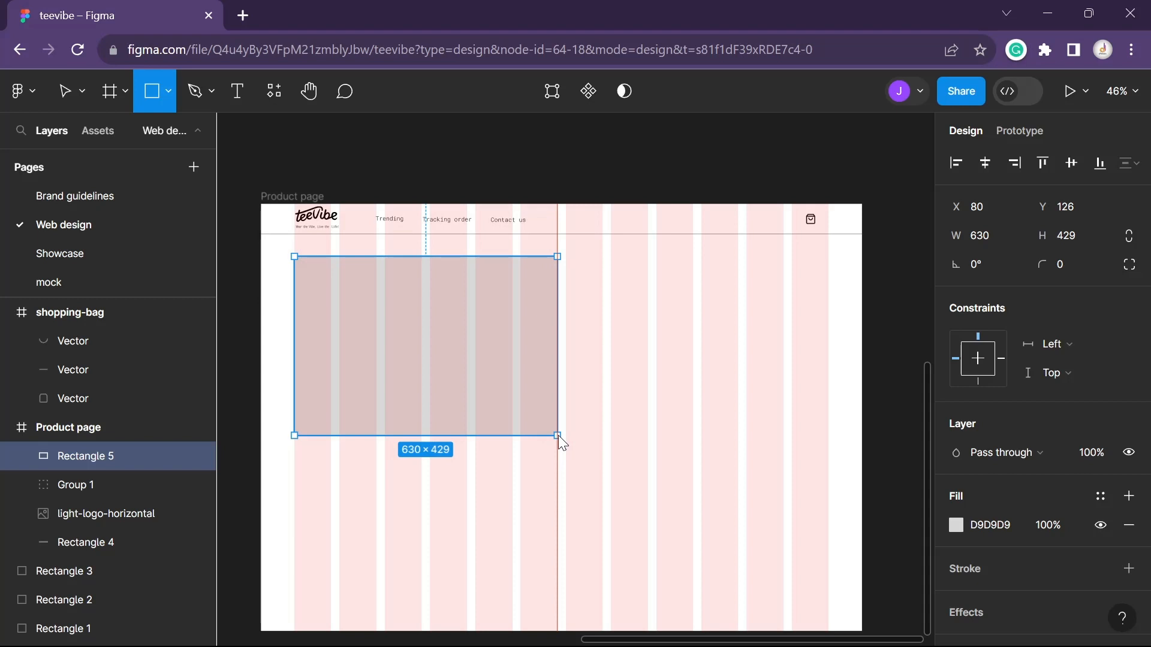
left_click_drag(559, 435, 559, 435)
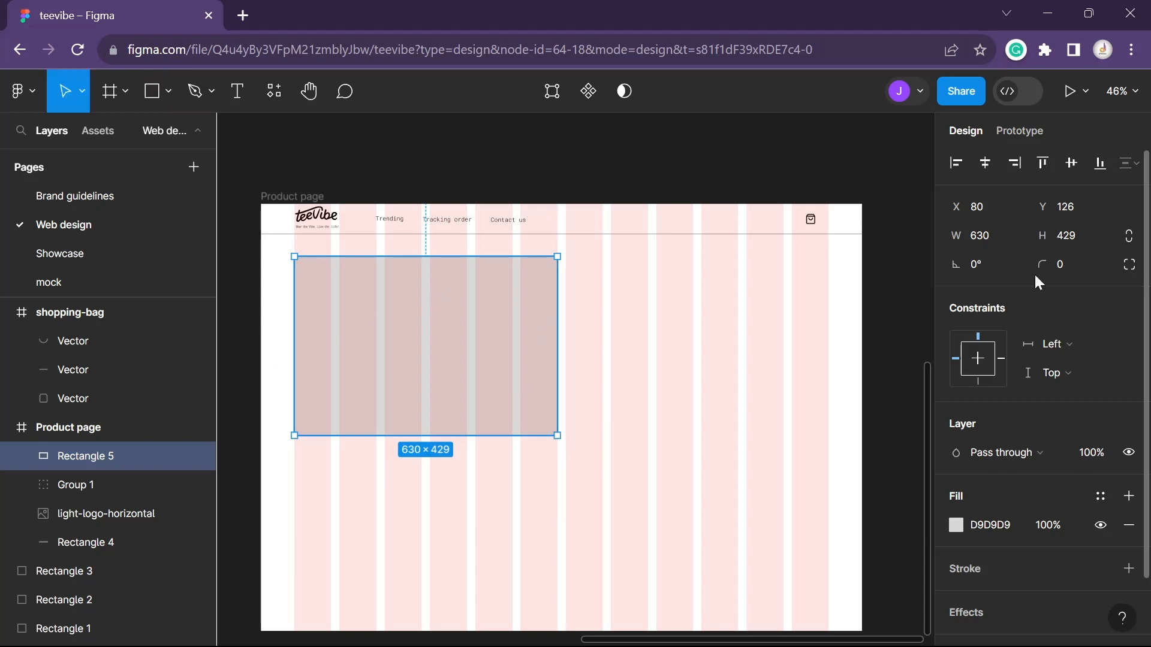
Set the new rectangle's height to 630, equal to its width
left_click(996, 236)
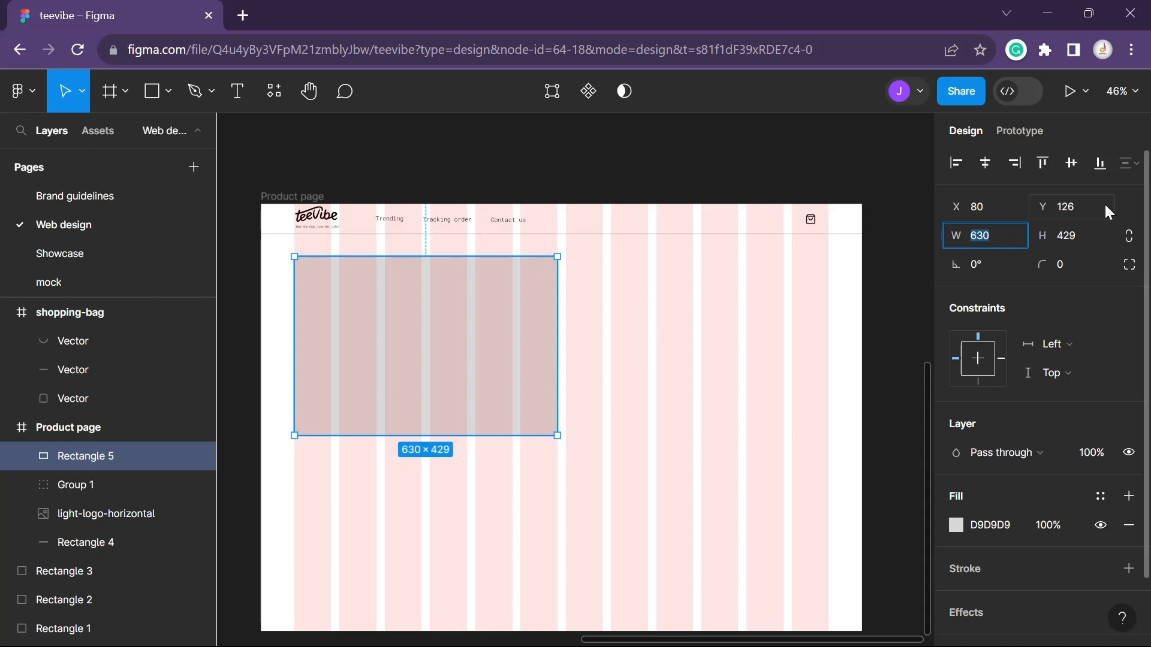
left_click(1080, 240)
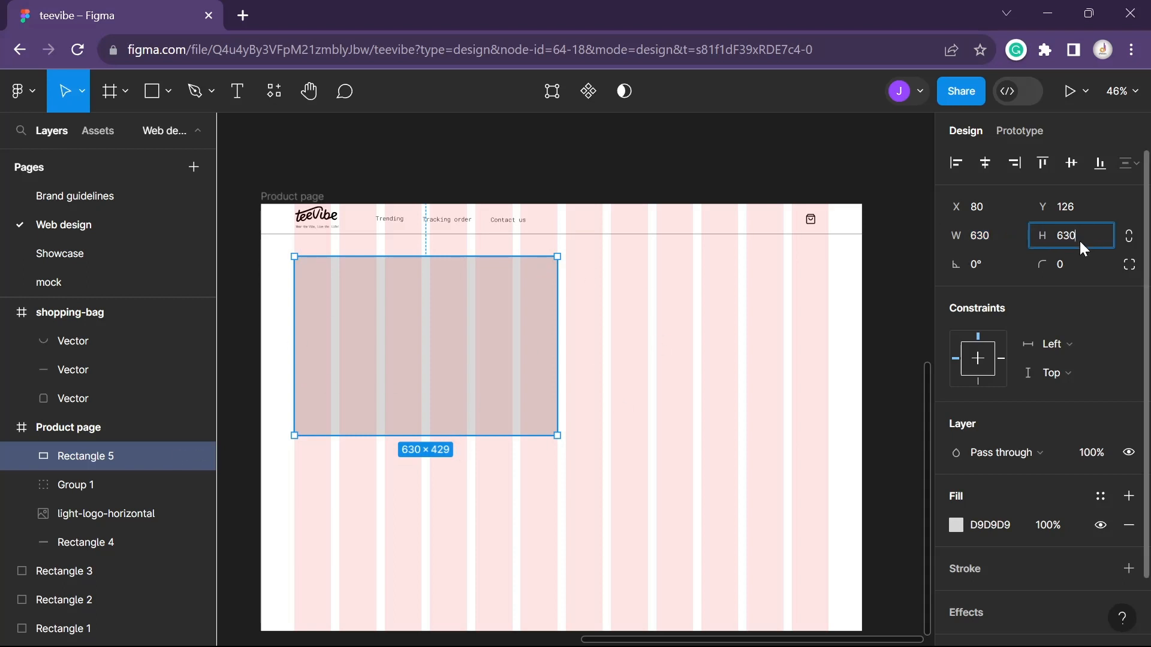
type("630")
key("Return")
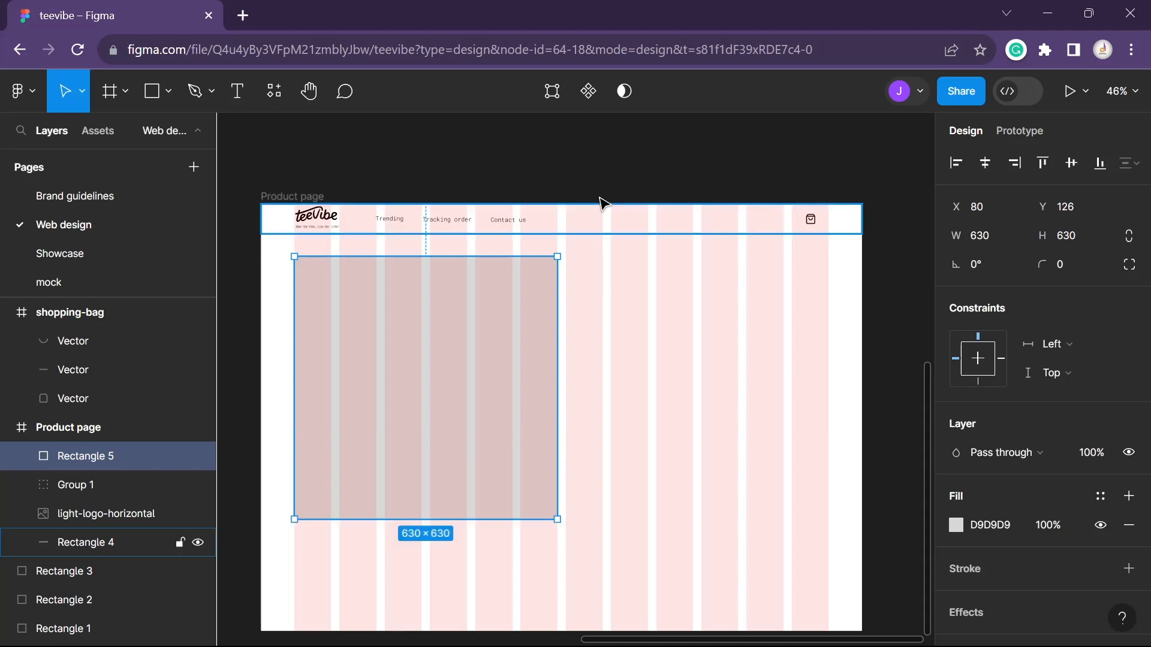
left_click(618, 156)
Paste the "Your fashion meets perfection" heading beside the grey rectangle as a left-aligned text box 542 wide
left_click(470, 380)
key("ctrl+v")
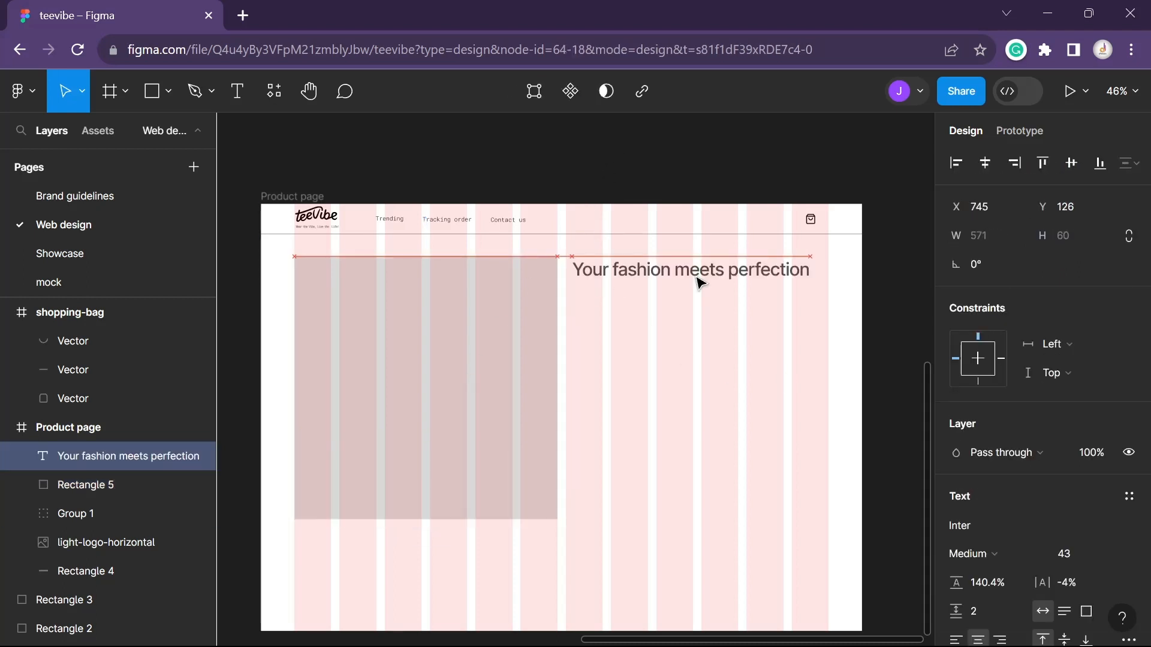
mouse_move(696, 277)
left_mouse_down()
mouse_move(707, 277)
mouse_move(670, 277)
mouse_move(707, 275)
left_mouse_up()
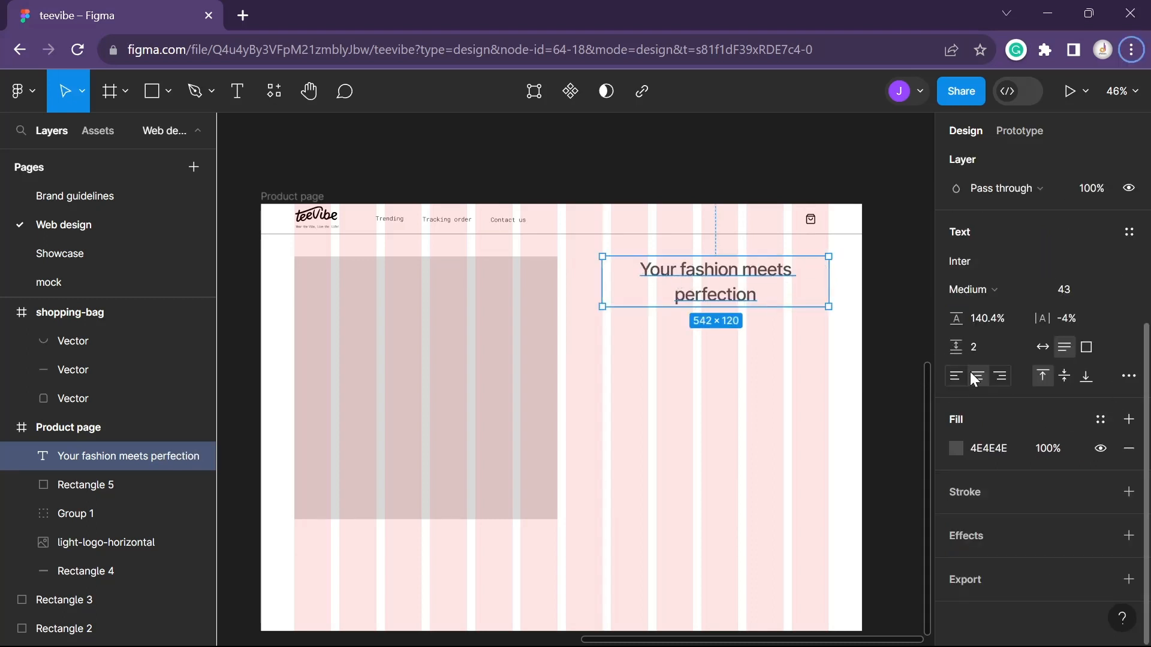
left_click(957, 377)
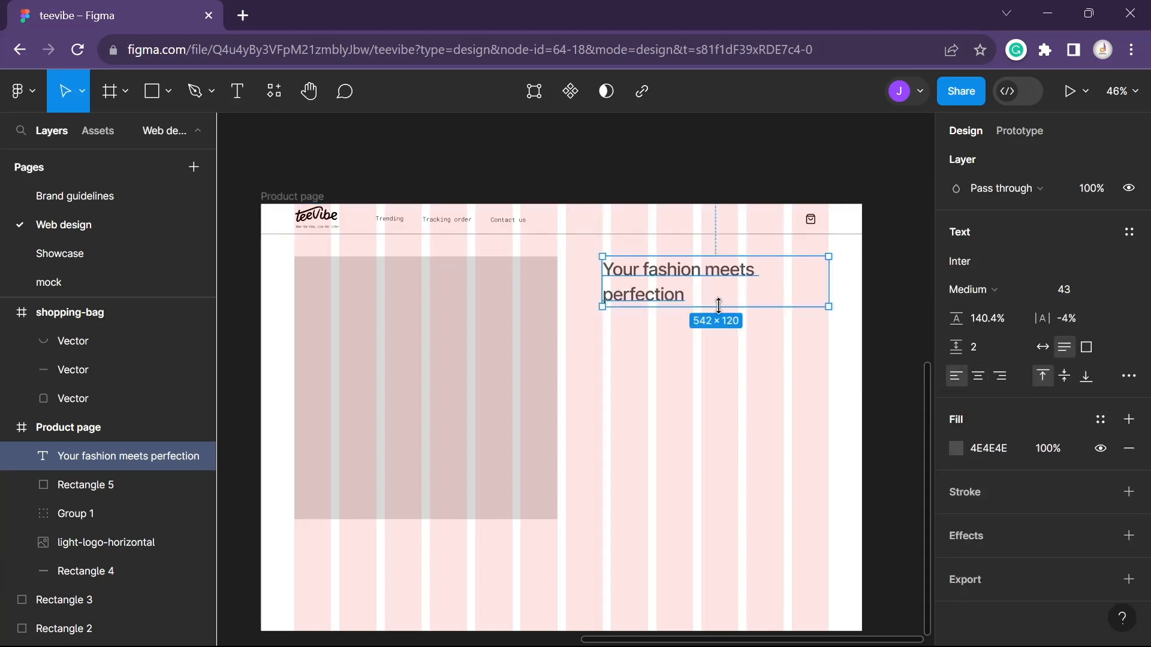
left_click(747, 159)
Add a "$25" price text in a box about 147 × 69 directly below the heading
key("t")
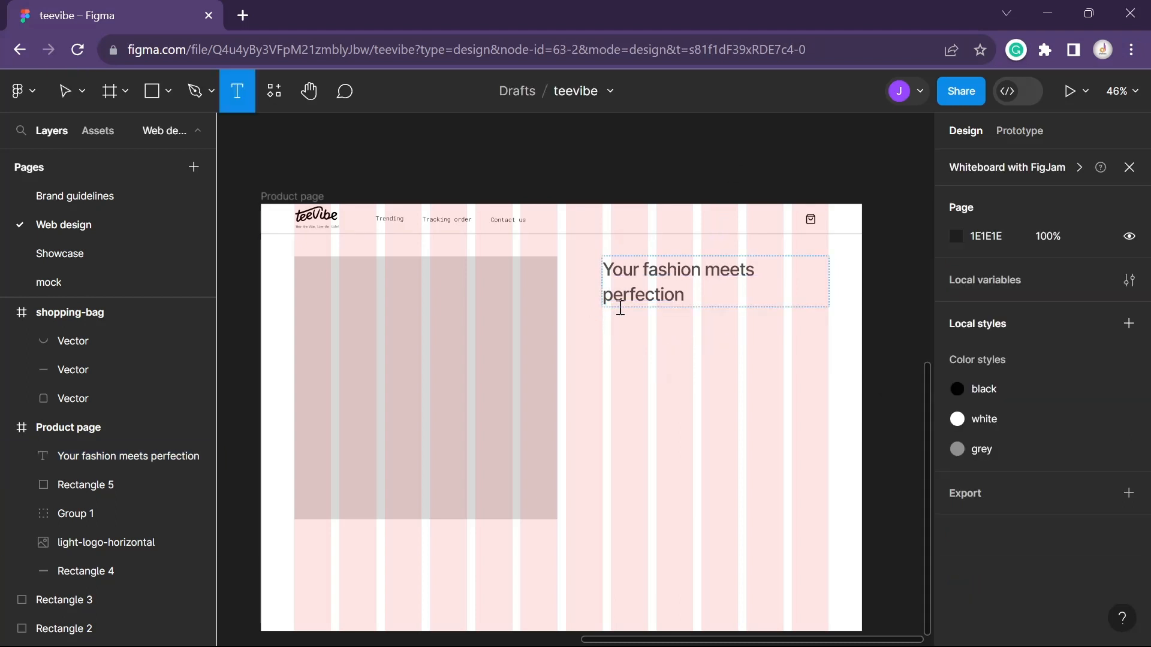
mouse_move(603, 314)
left_mouse_down()
mouse_move(628, 337)
mouse_move(664, 341)
left_mouse_up()
type("$25")
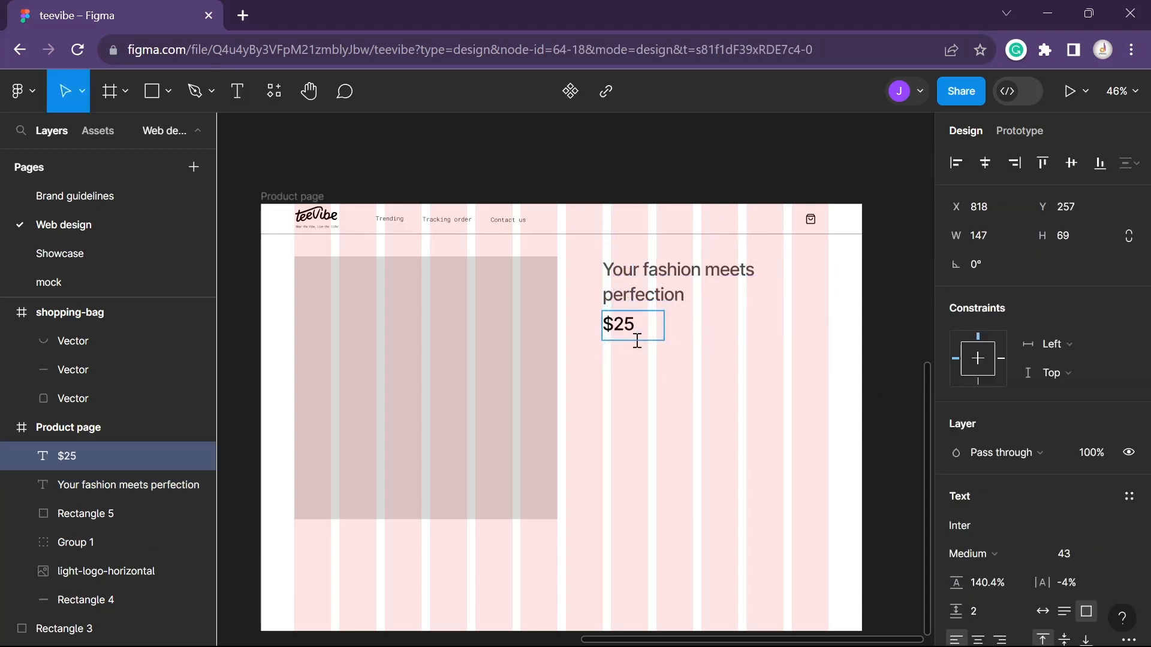
key("Escape")
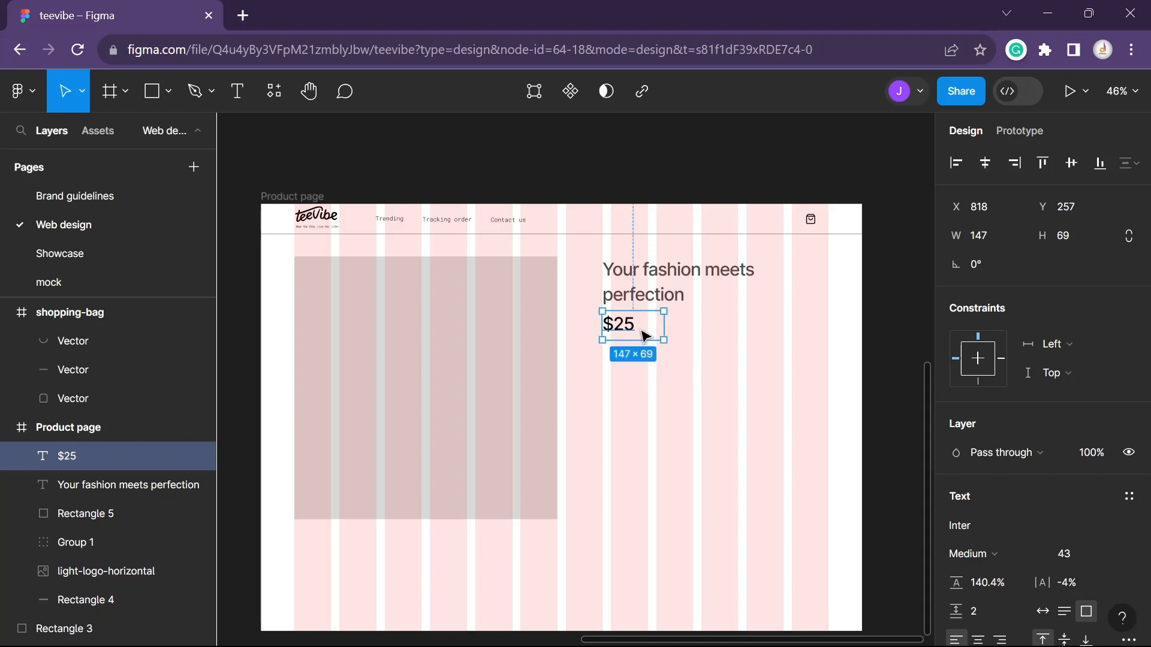
Set the font size of the "Your fashion meets perfection" heading to 42
left_click(659, 293)
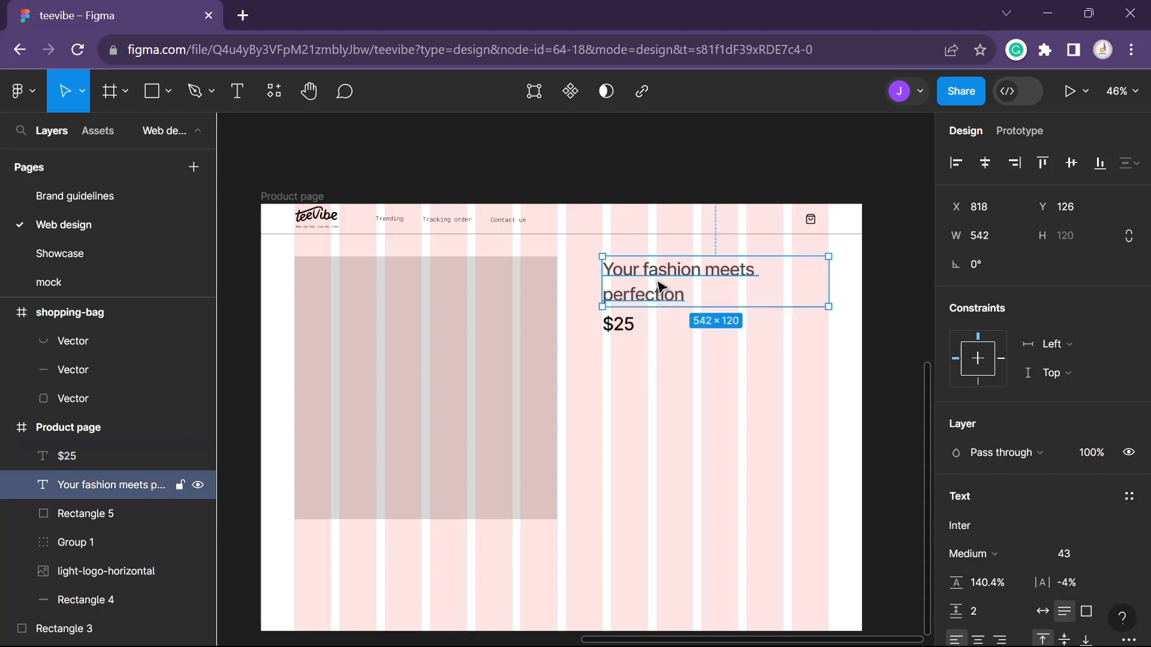
left_click(1078, 556)
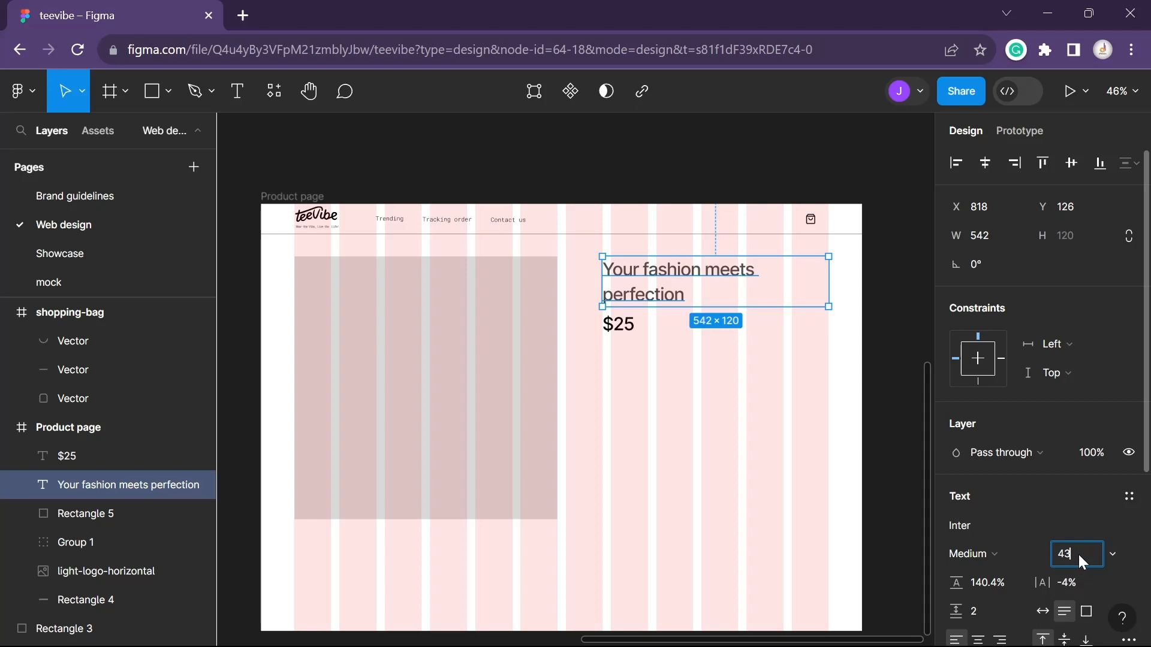
type("2")
key("Return")
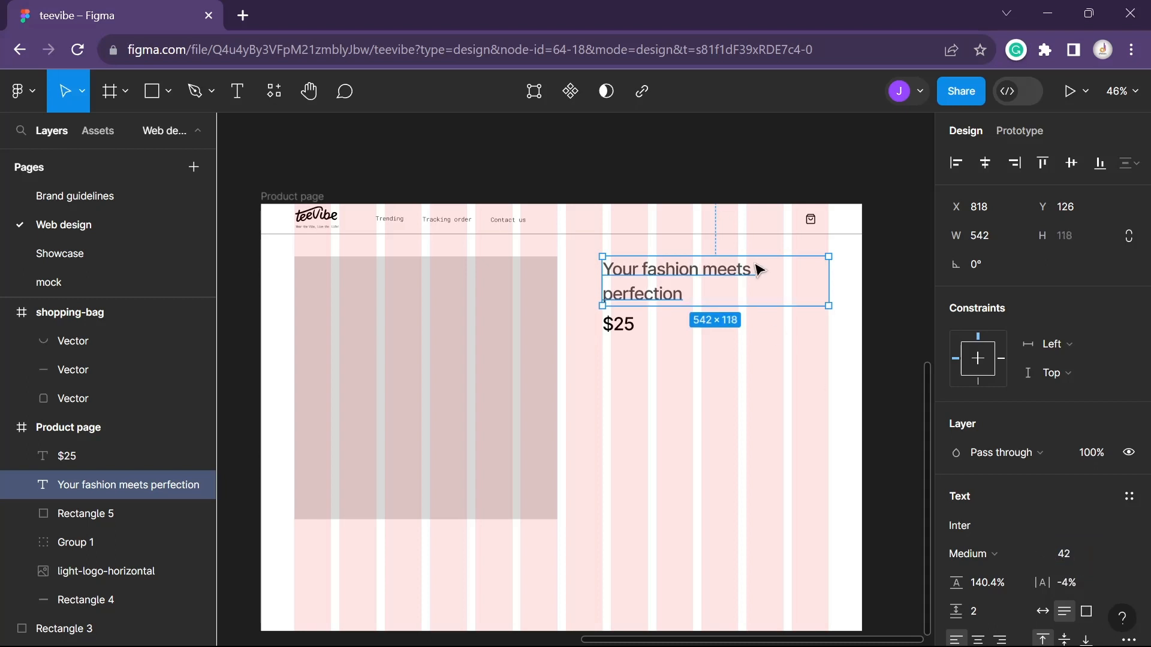
Set the "$25" price text to font size 32 and change its font to Roboto Mono
left_click(619, 360)
left_click(621, 326)
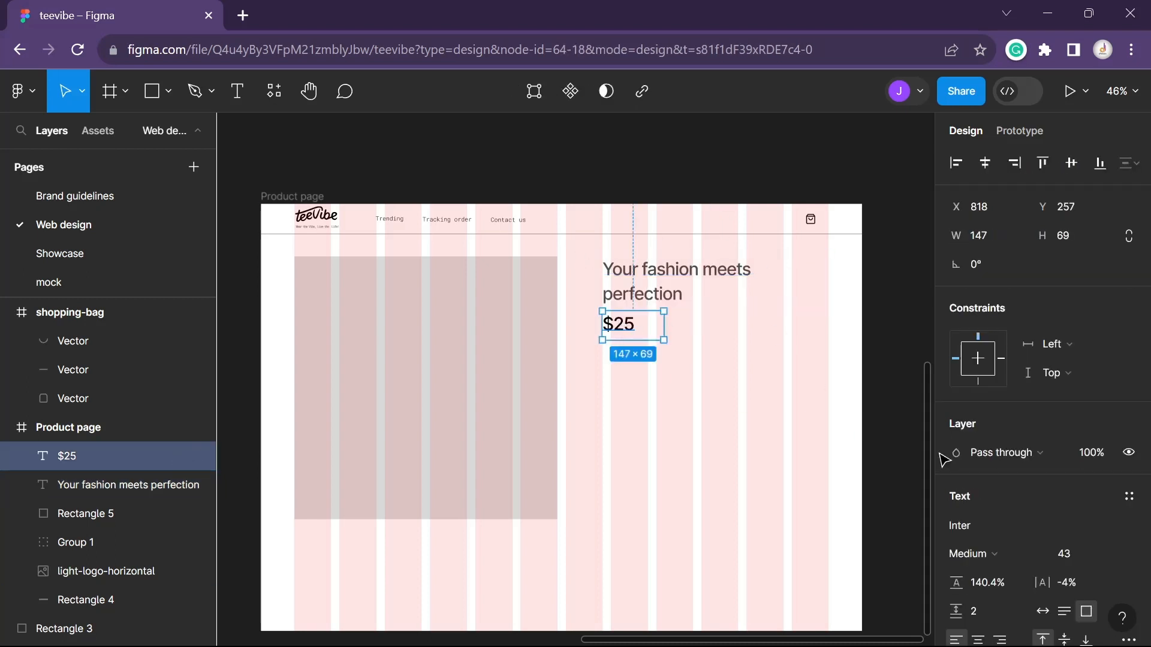
left_click(1076, 554)
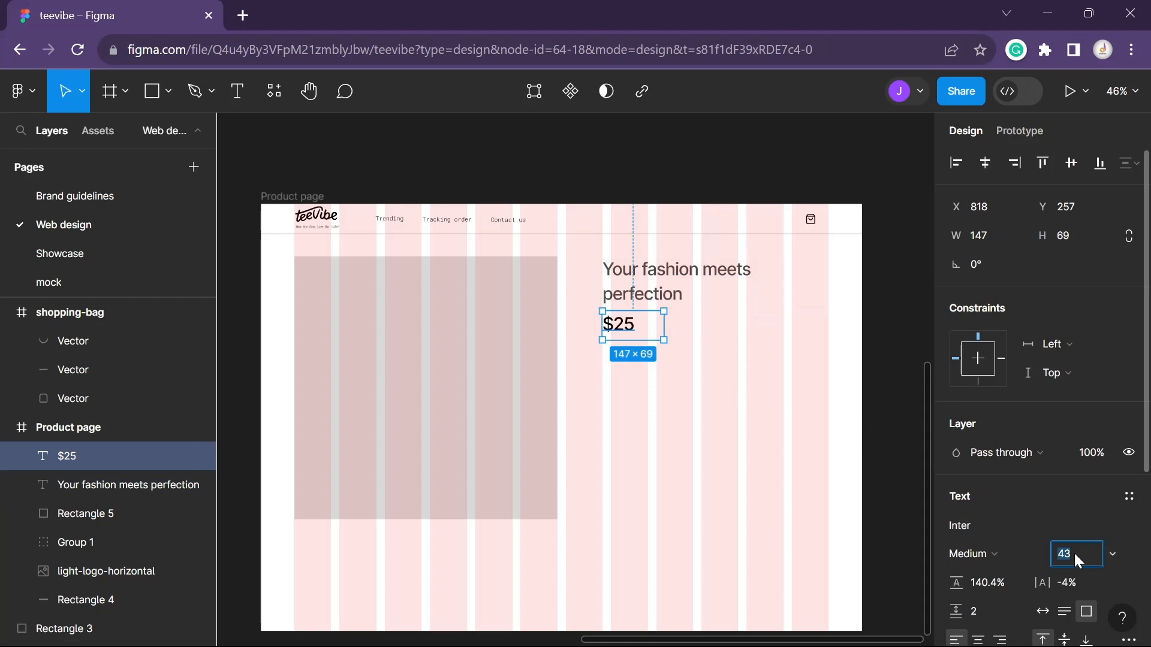
scroll(989, 480, "down", 2)
left_click(966, 436)
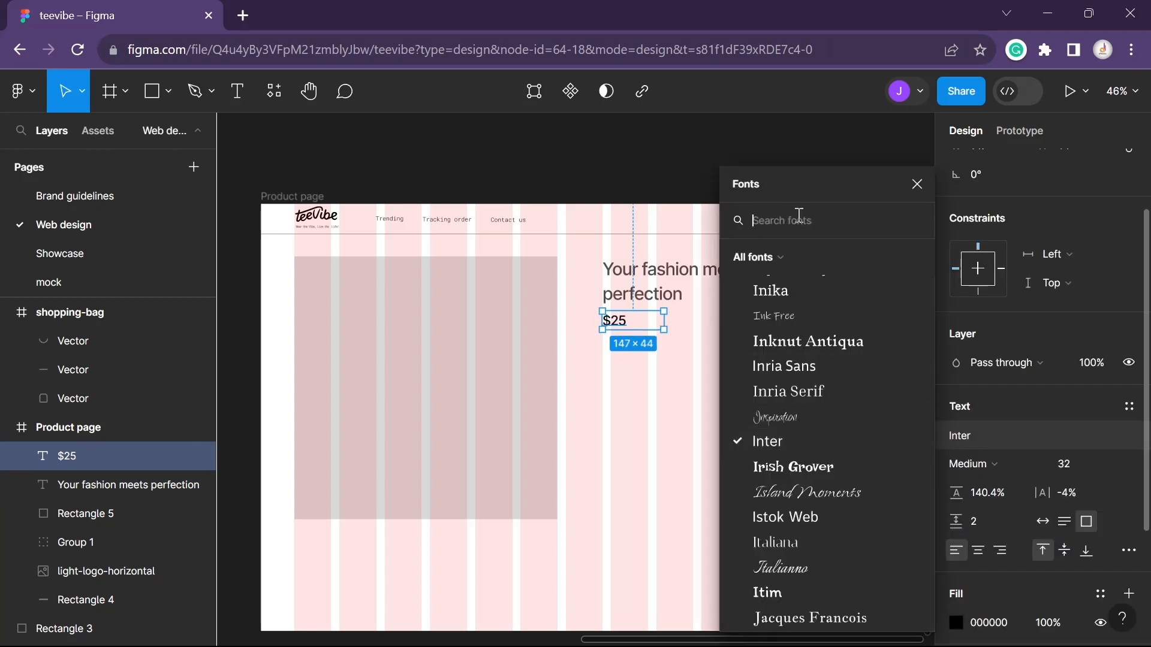
type("rob")
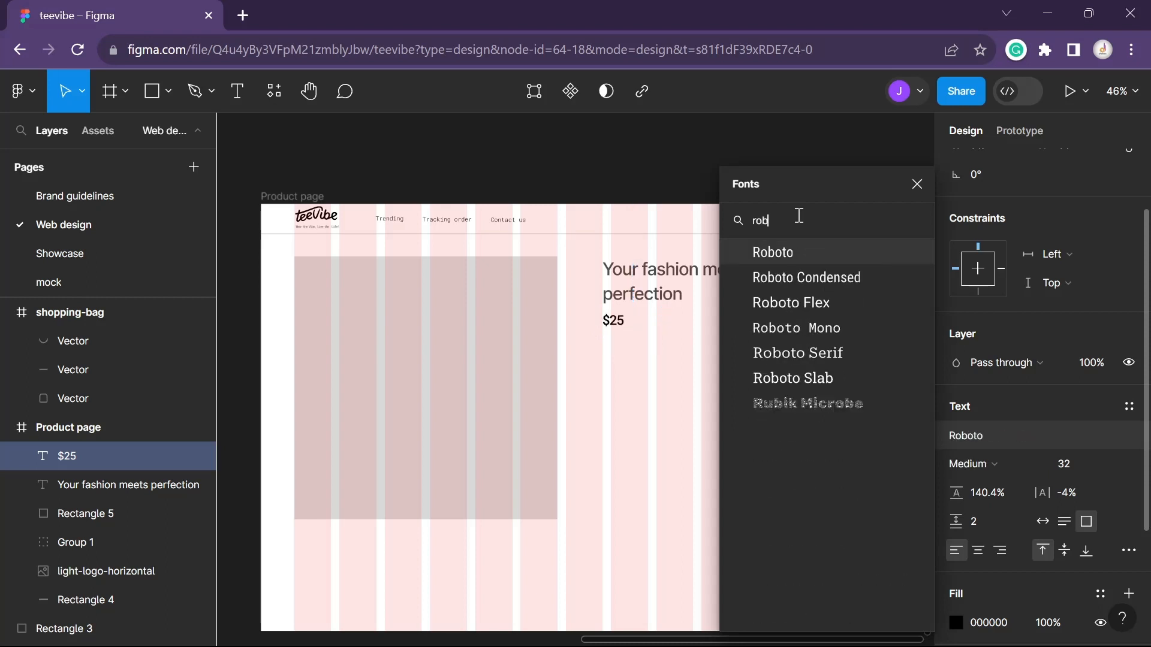
left_click(856, 328)
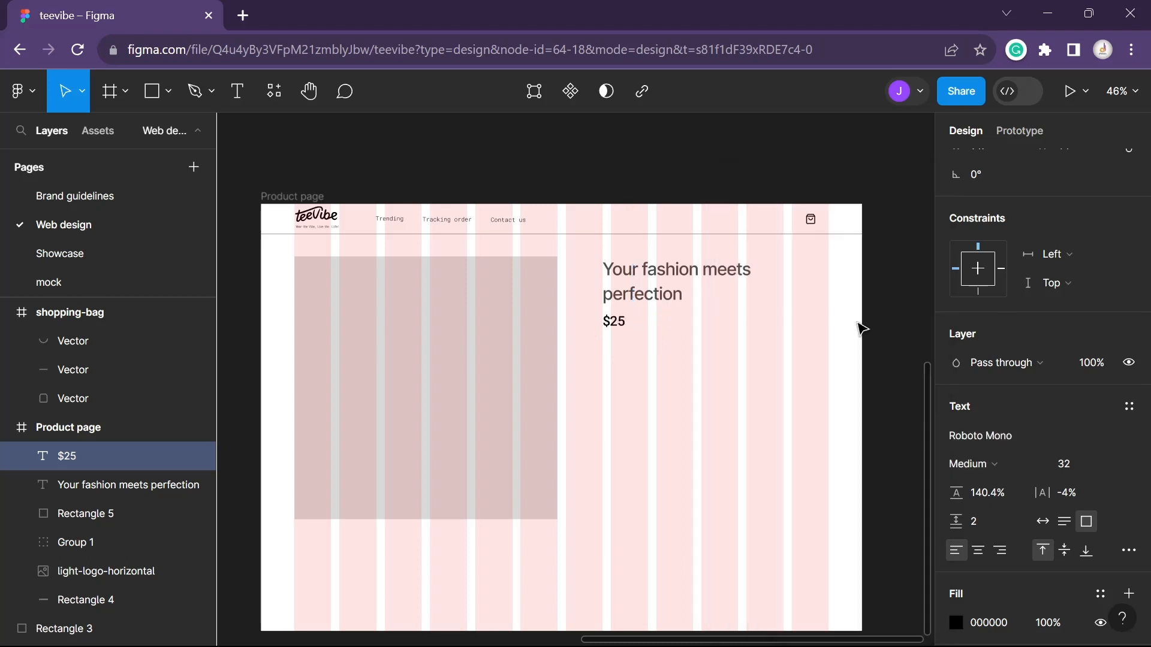
Add a "size" text below the "$25" price, with its left edge aligned to the price at X 818
left_click(613, 367)
scroll(612, 367, "up", 1)
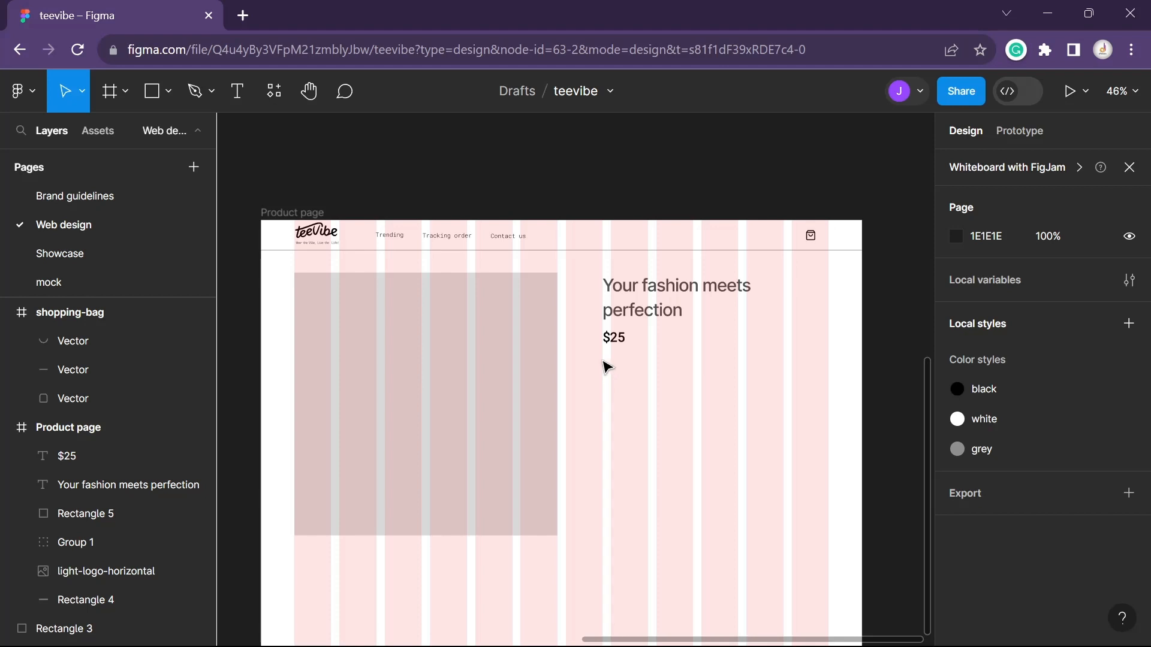
key("t")
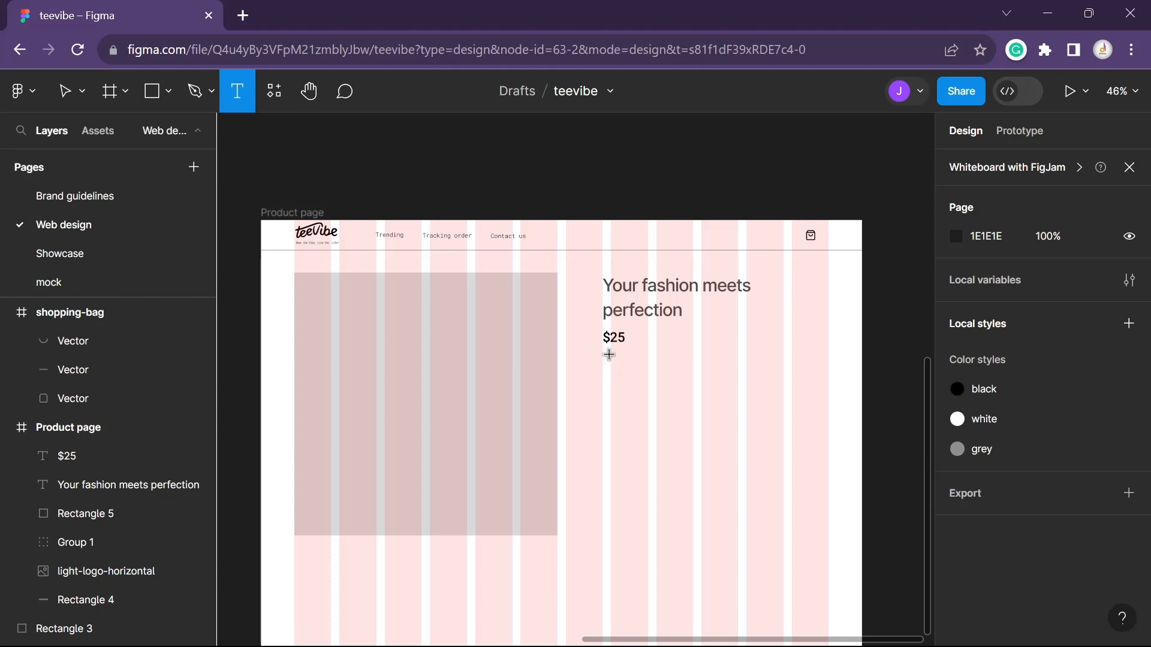
left_click(609, 355)
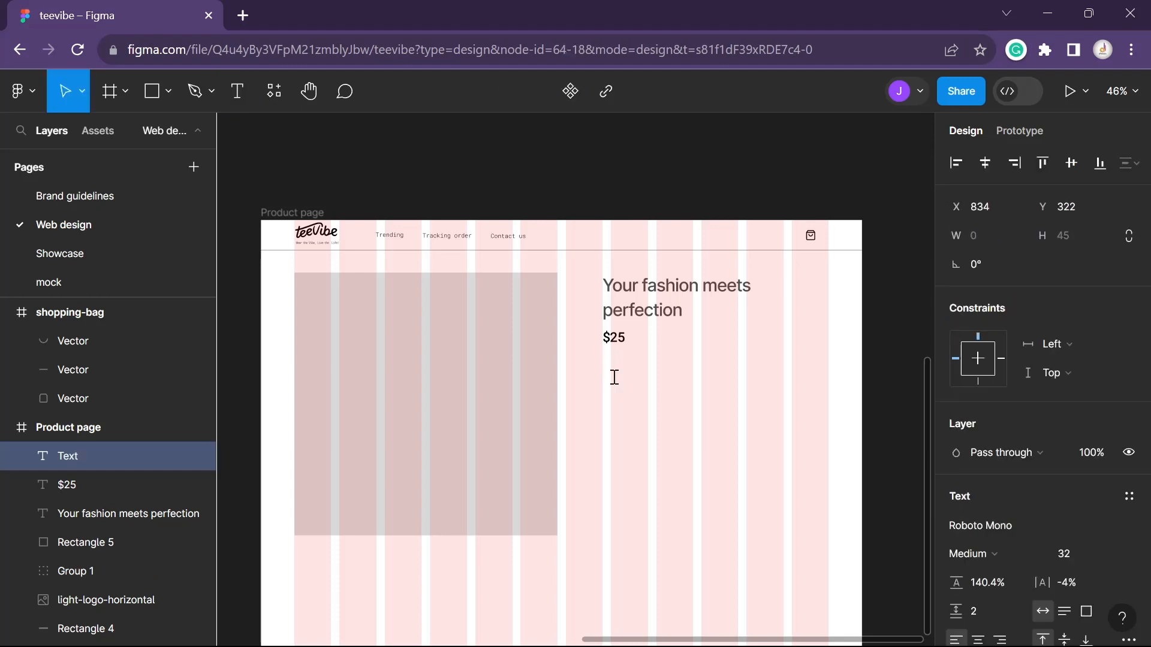
type("size")
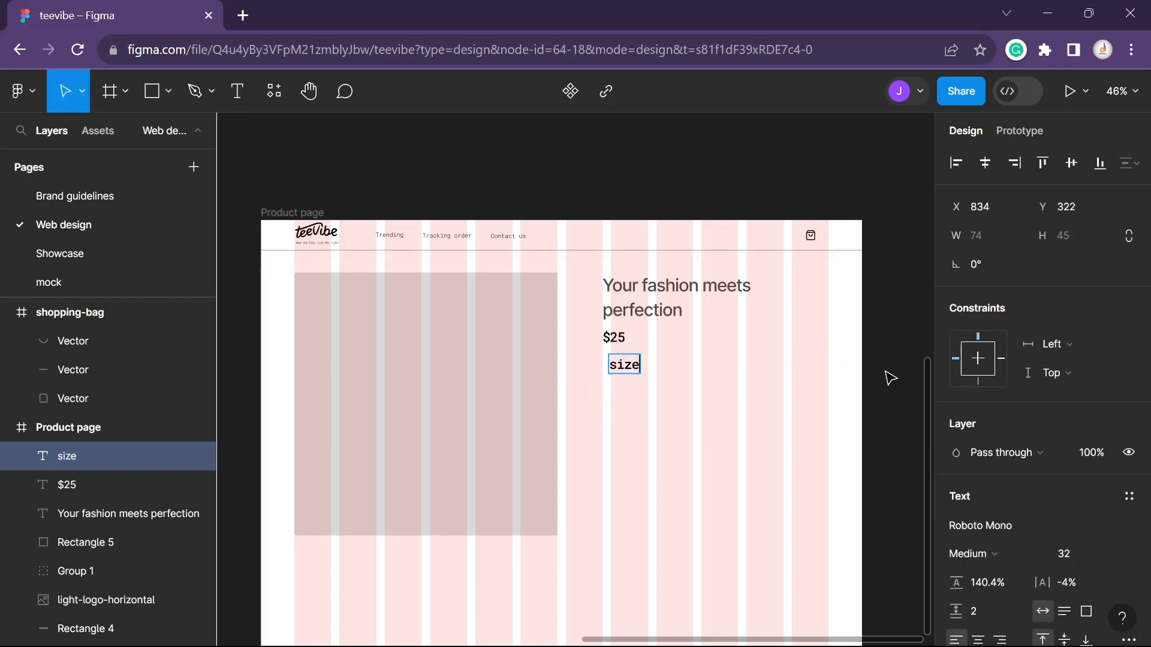
key("Escape")
left_click_drag(624, 380, 617, 380)
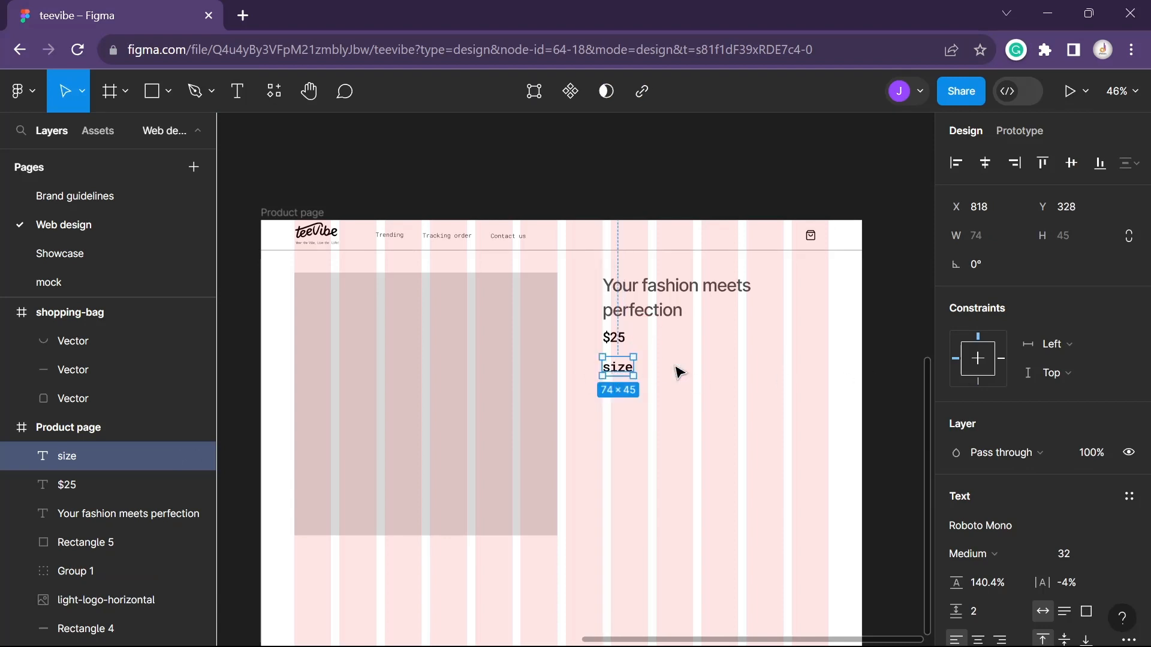
Set the font size of the "size" label to 24
scroll(1019, 420, "down", 3)
left_click(1076, 383)
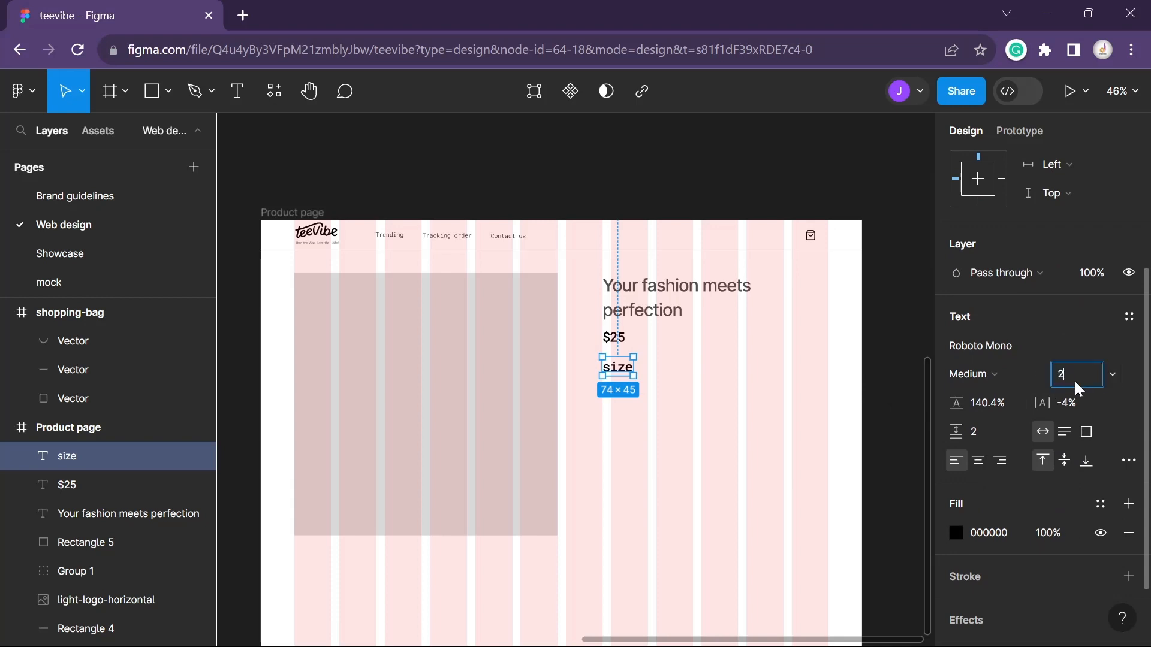
type("24")
key("Return")
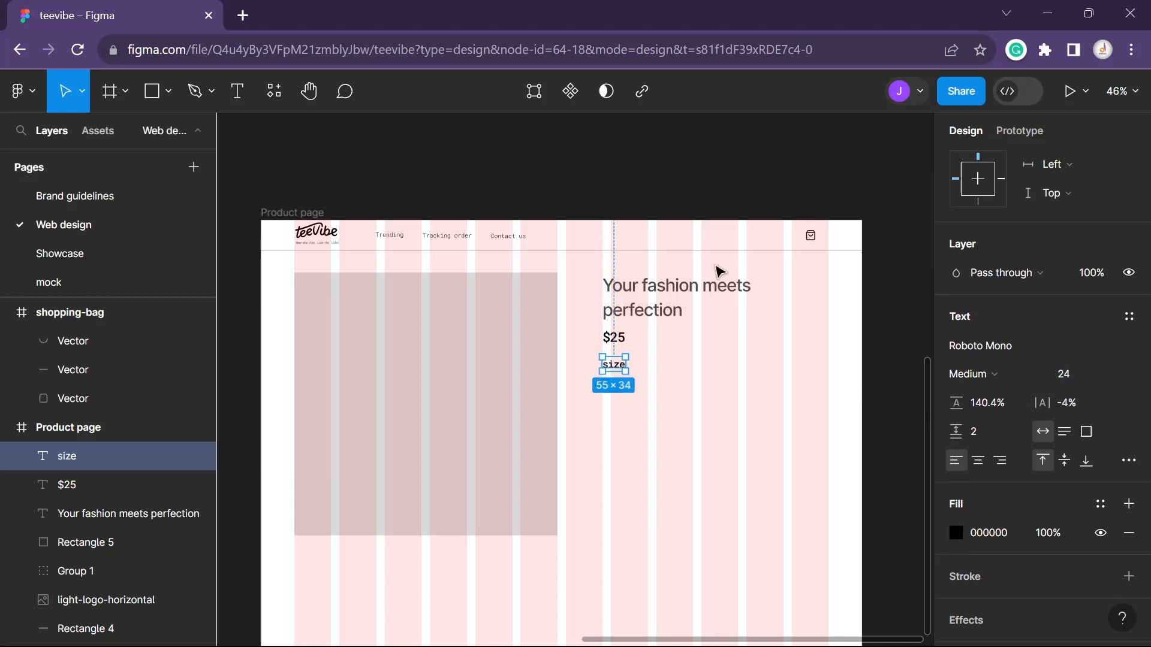
Create an evenly spaced row of four small grey squares below the "size" label and duplicate the label onto the first square
left_click(586, 495)
key("r")
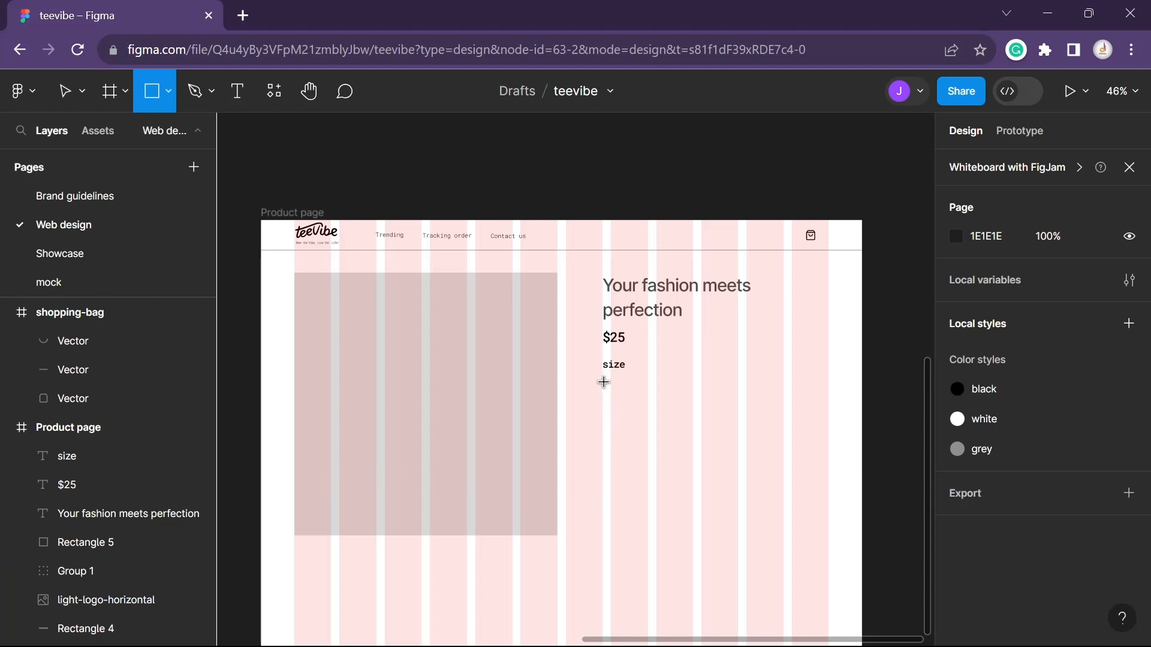
mouse_move(604, 384)
left_mouse_down()
mouse_move(625, 404)
mouse_move(663, 403)
mouse_move(645, 399)
left_mouse_up()
key("ctrl+d")
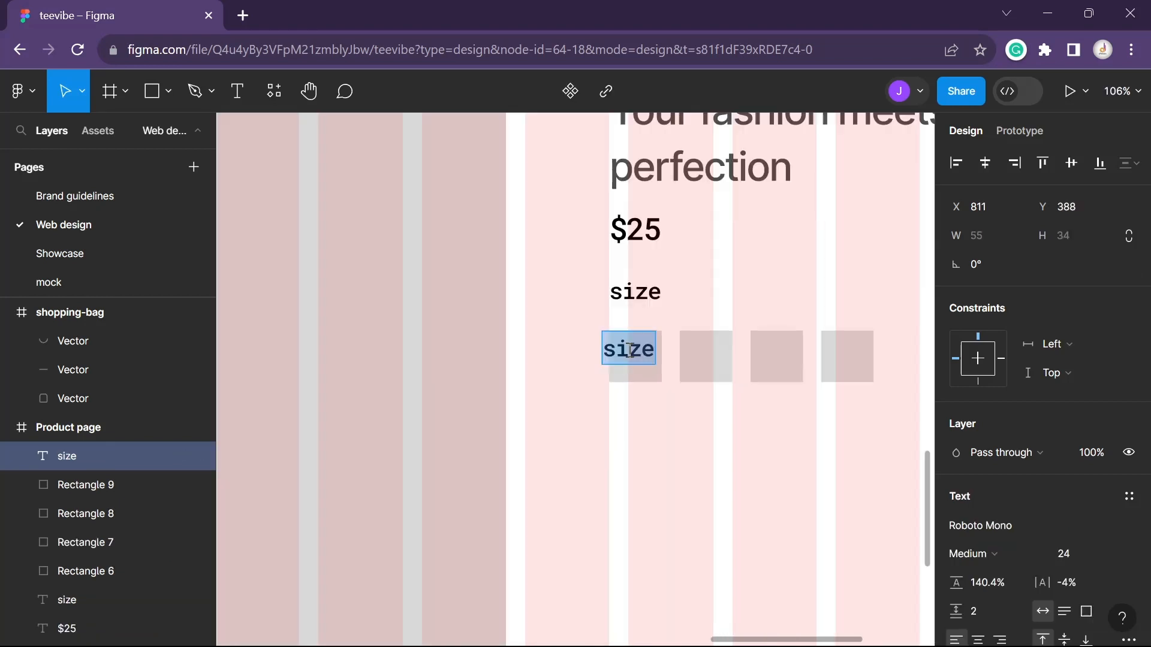
Change the duplicated label to "S" centred in the first square, and add a matching "M" in the second
type("S")
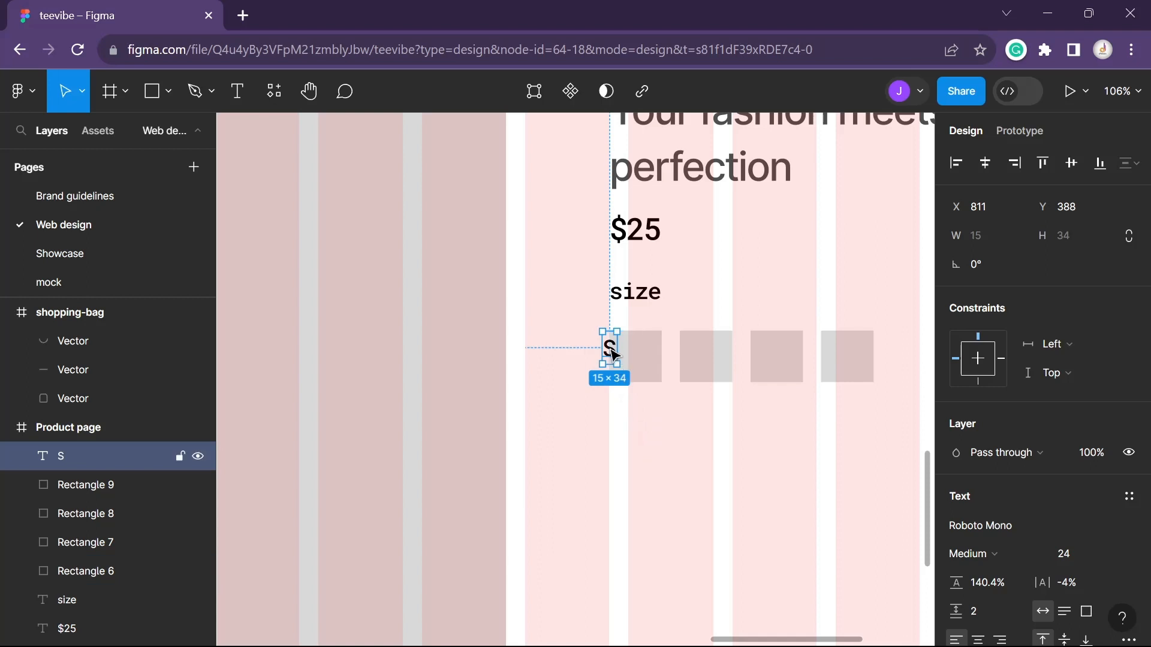
left_click_drag(612, 355, 634, 360)
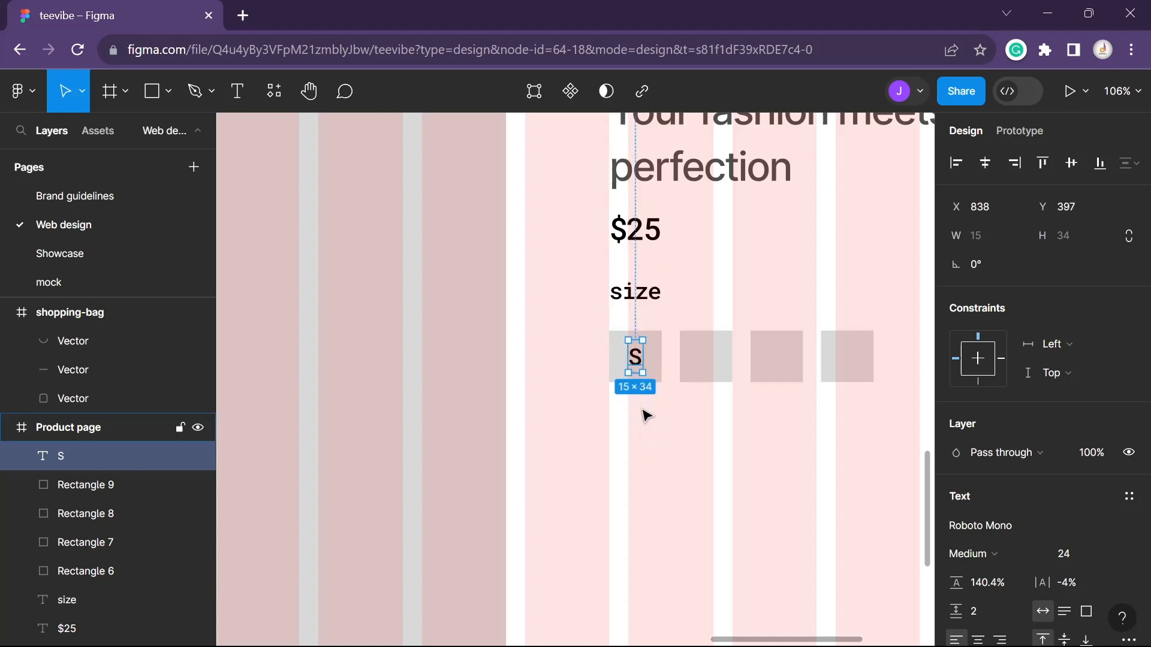
key("ctrl+d")
left_click_drag(637, 359, 776, 357)
type("M")
key("Escape")
Duplicate the "M" label to place an "L" in the third square and an "XL" in the fourth
key("ctrl+d")
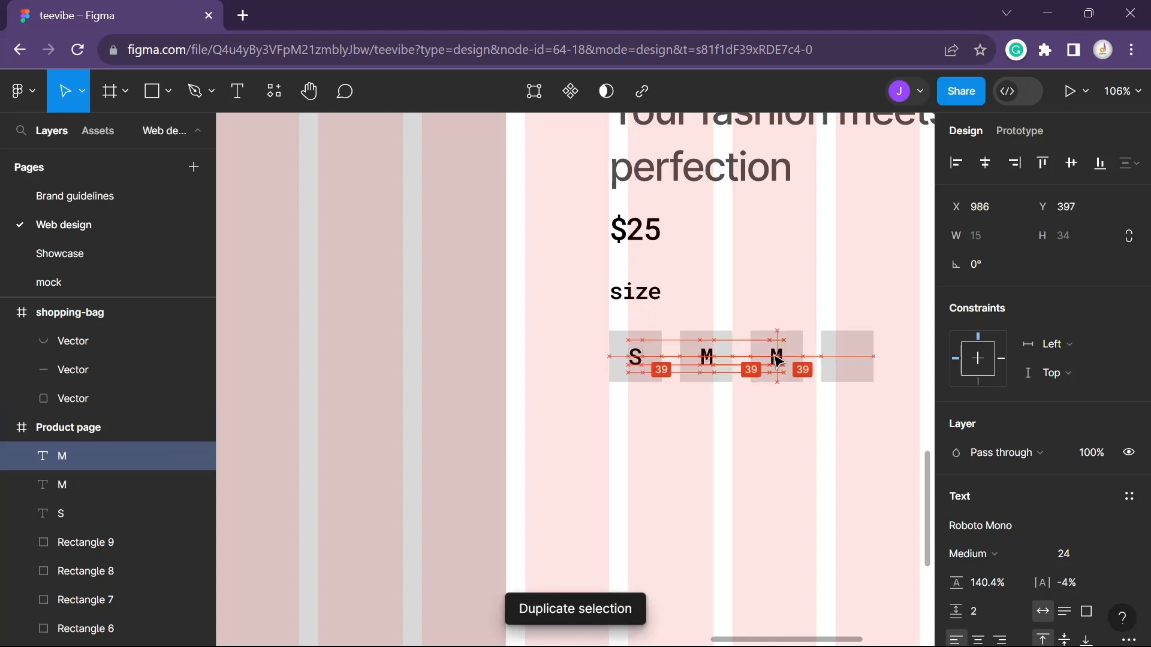
type("L")
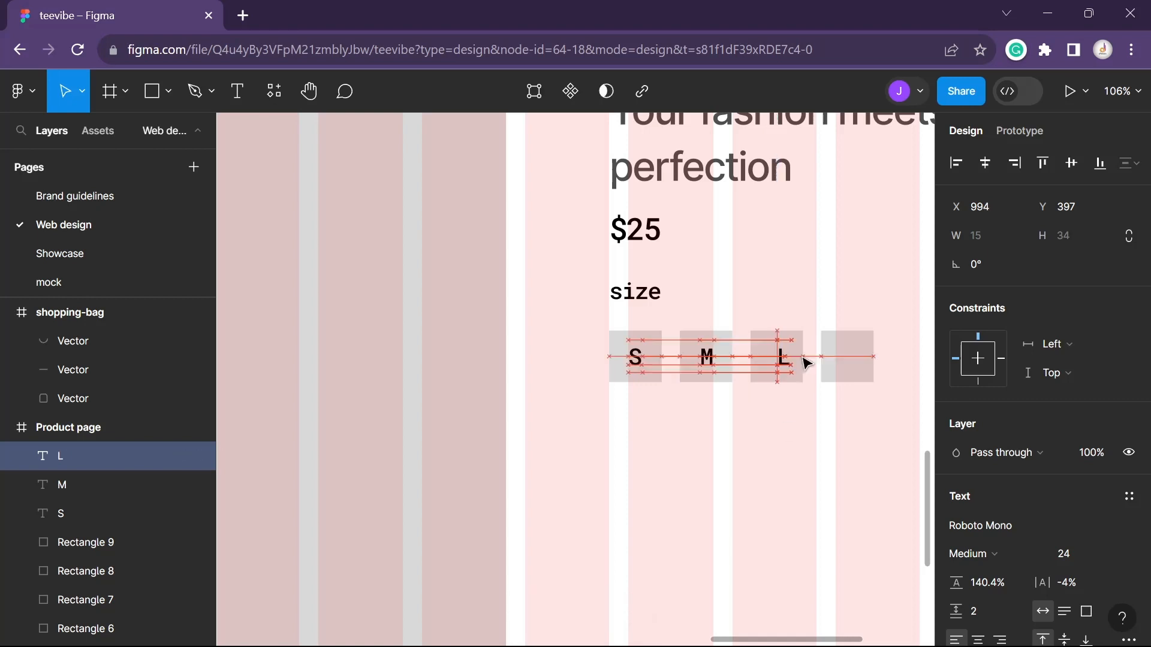
left_click_drag(807, 363, 846, 357)
double_click(846, 356)
type("XL")
key("Escape")
left_click(707, 357)
key("ctrl+d")
left_click_drag(707, 358, 771, 367)
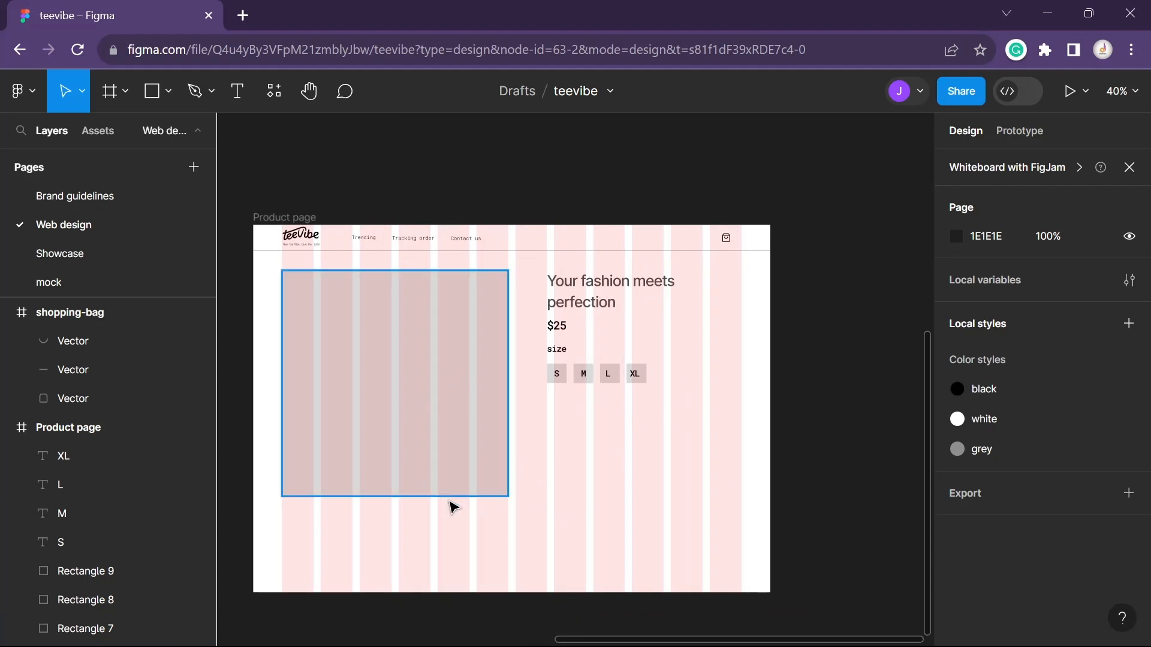
Draw a rectangle 542 wide below the size squares, spanning the heading's width, and set its height to 92
key("r")
left_click_drag(385, 374, 785, 431)
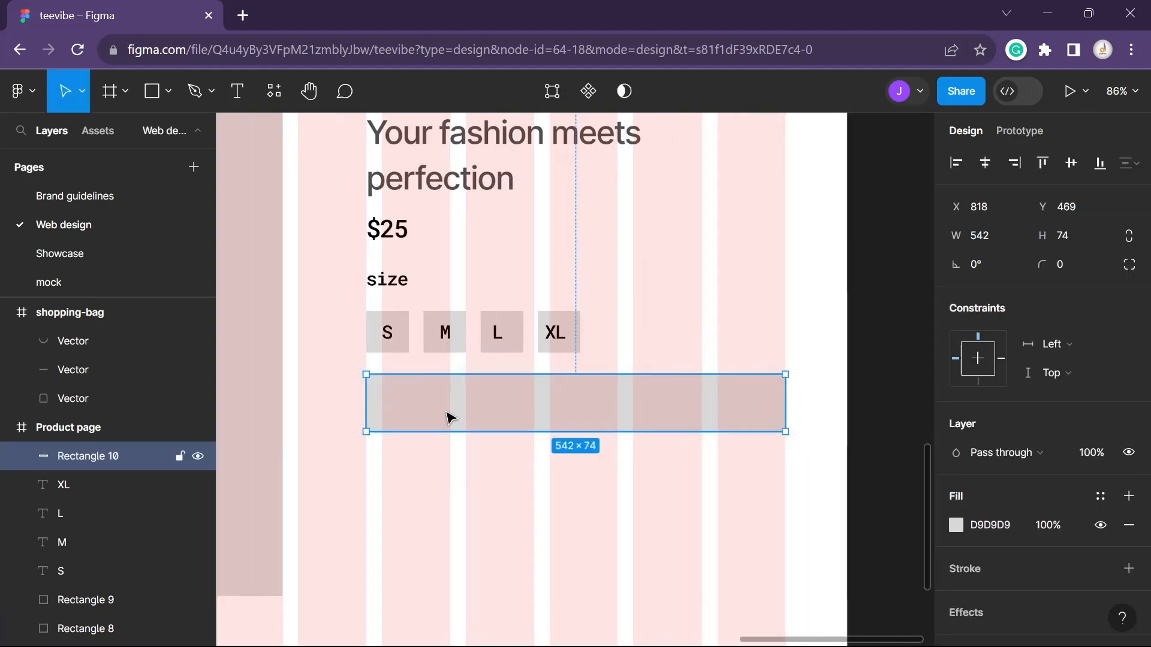
left_click(1077, 237)
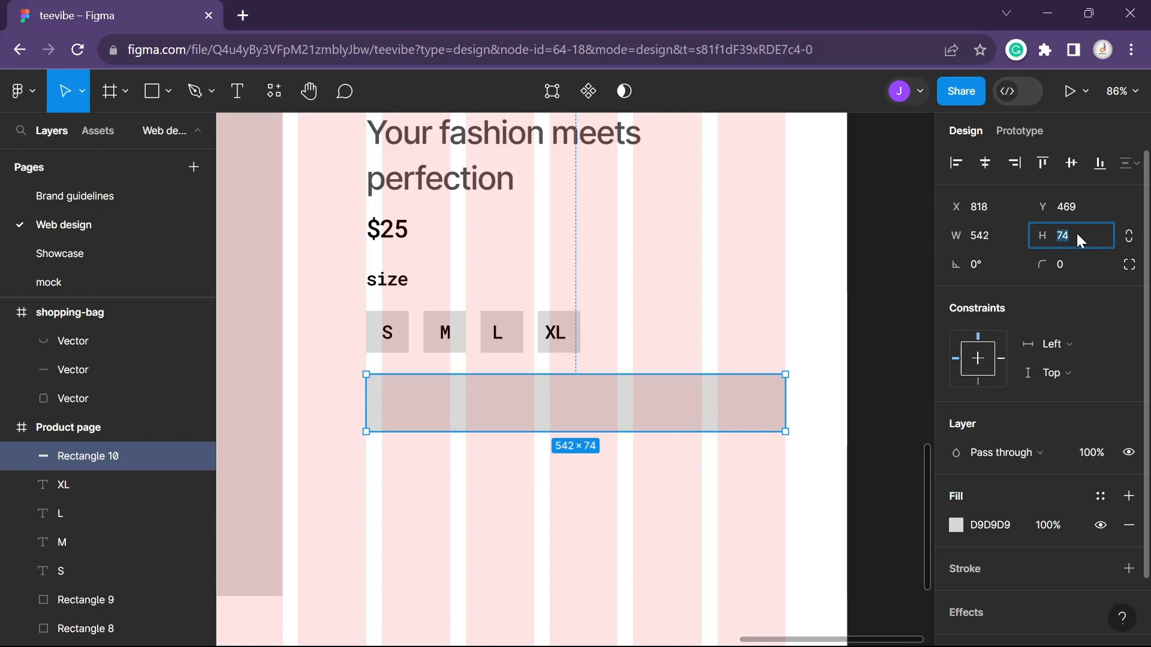
type("92")
key("Return")
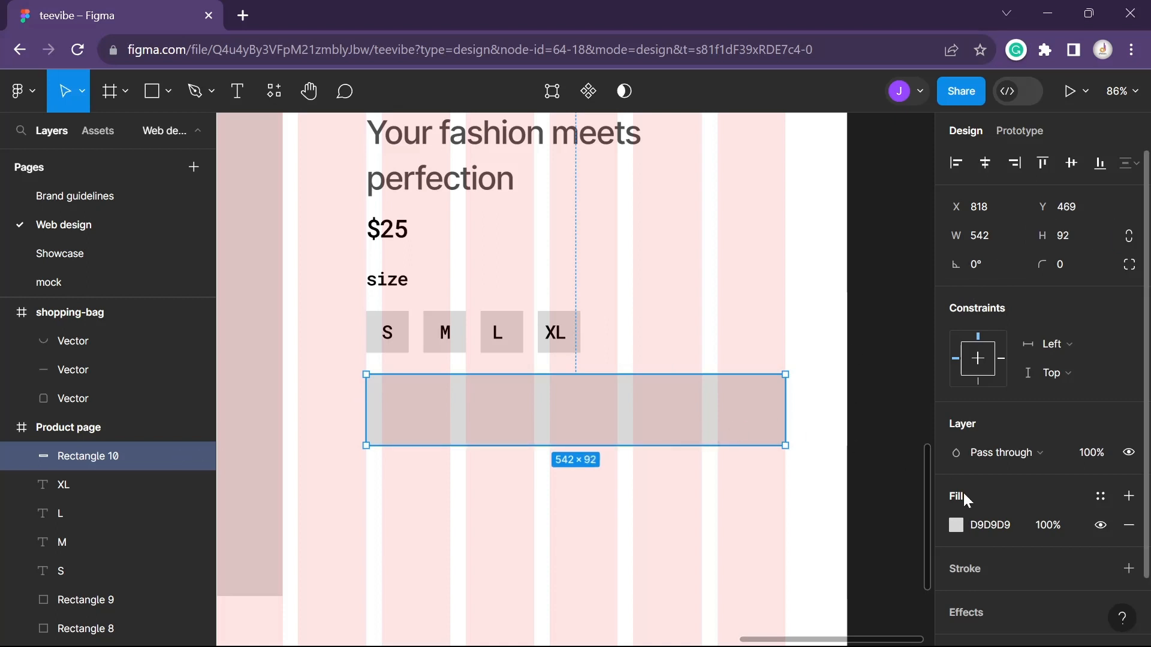
Apply the black color style to the new wide rectangle's fill
left_click(957, 526)
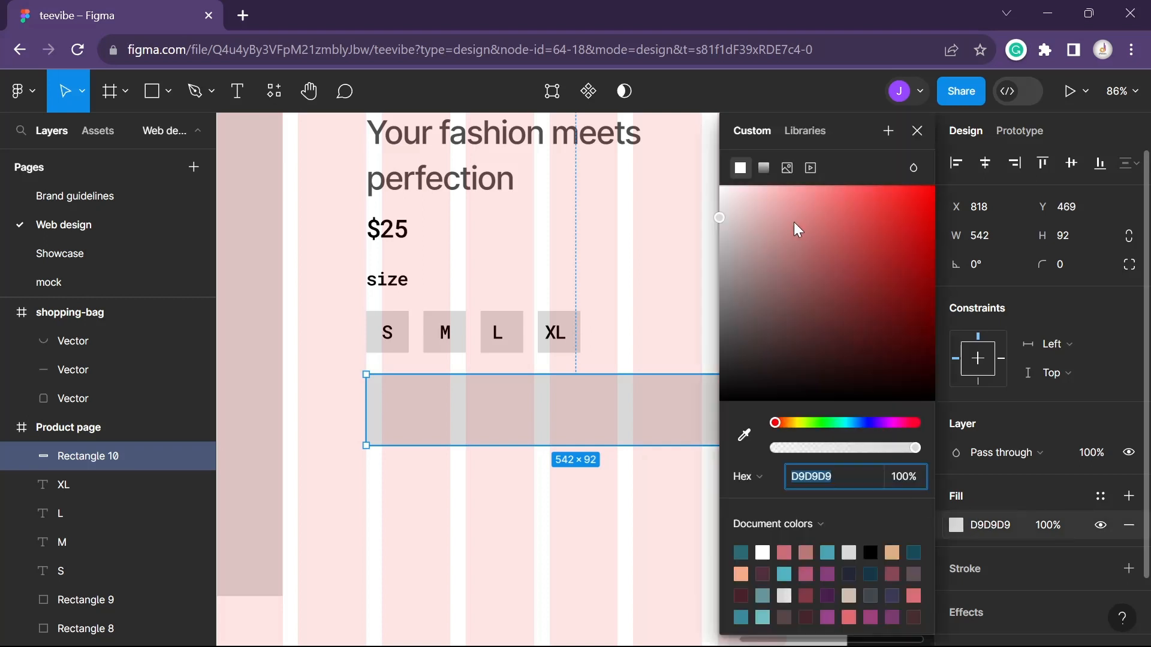
left_click(805, 131)
left_click(779, 551)
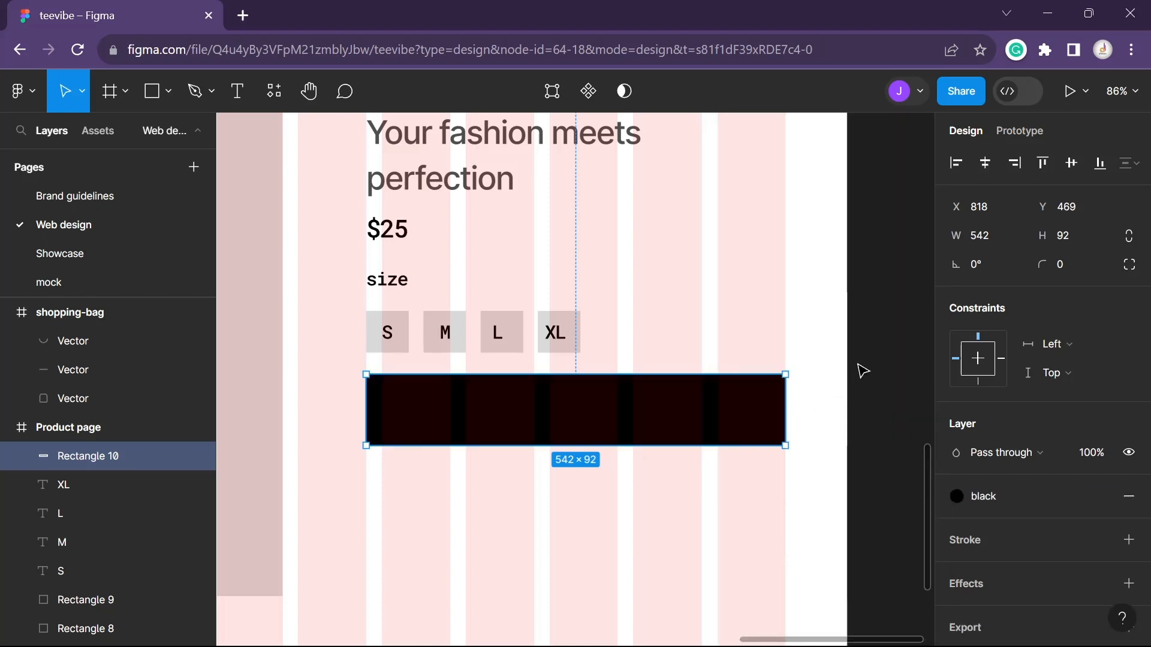
left_click(862, 390)
Duplicate the "$25" price text and place the copy in the middle of the black rectangle
scroll(827, 459, "up", 1)
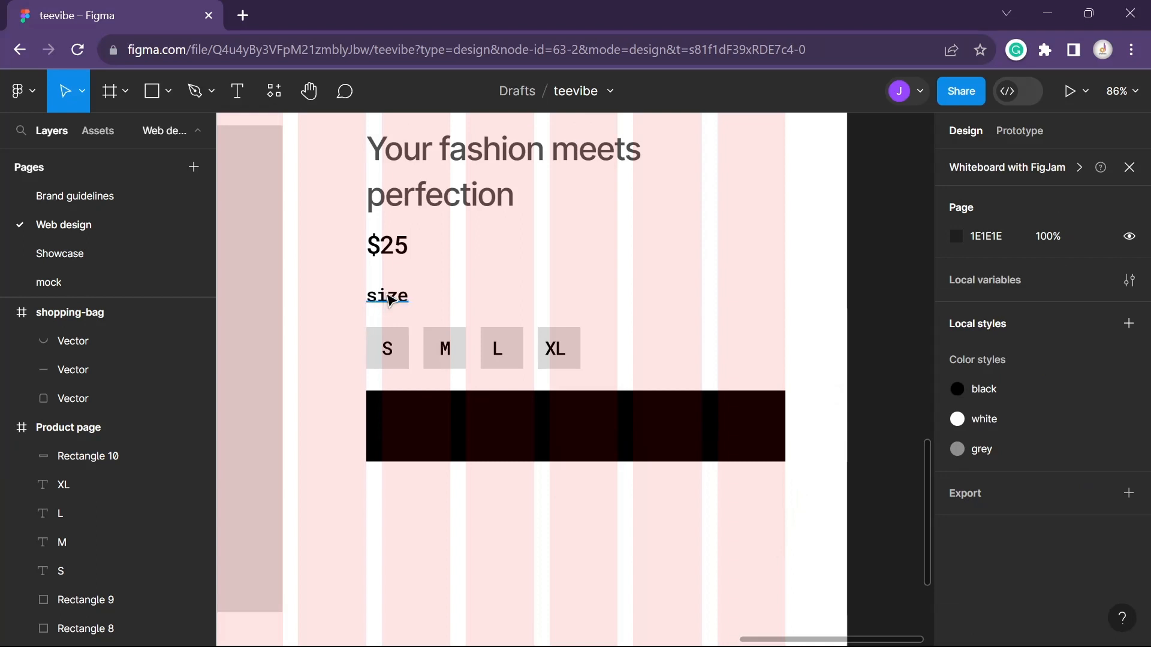
left_click(387, 251)
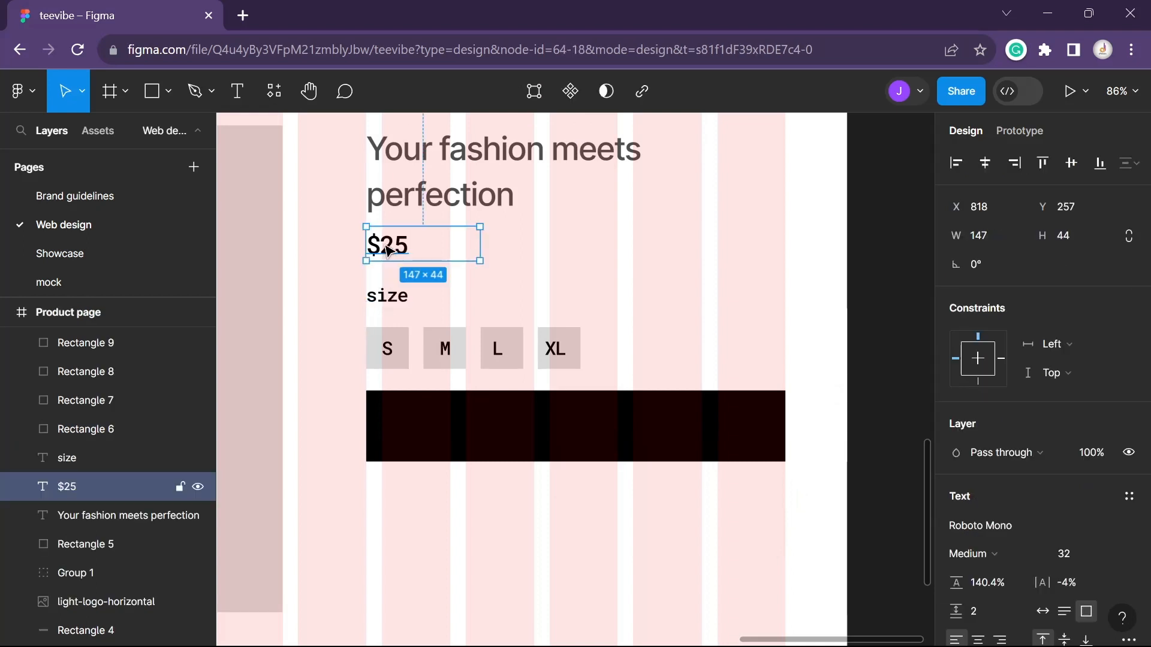
key("ctrl+d")
left_click_drag(388, 251, 561, 437)
Apply the white color style to the copied "$25" text and bring it to the front of the black rectangle
scroll(1041, 505, "down", 3)
left_click(956, 532)
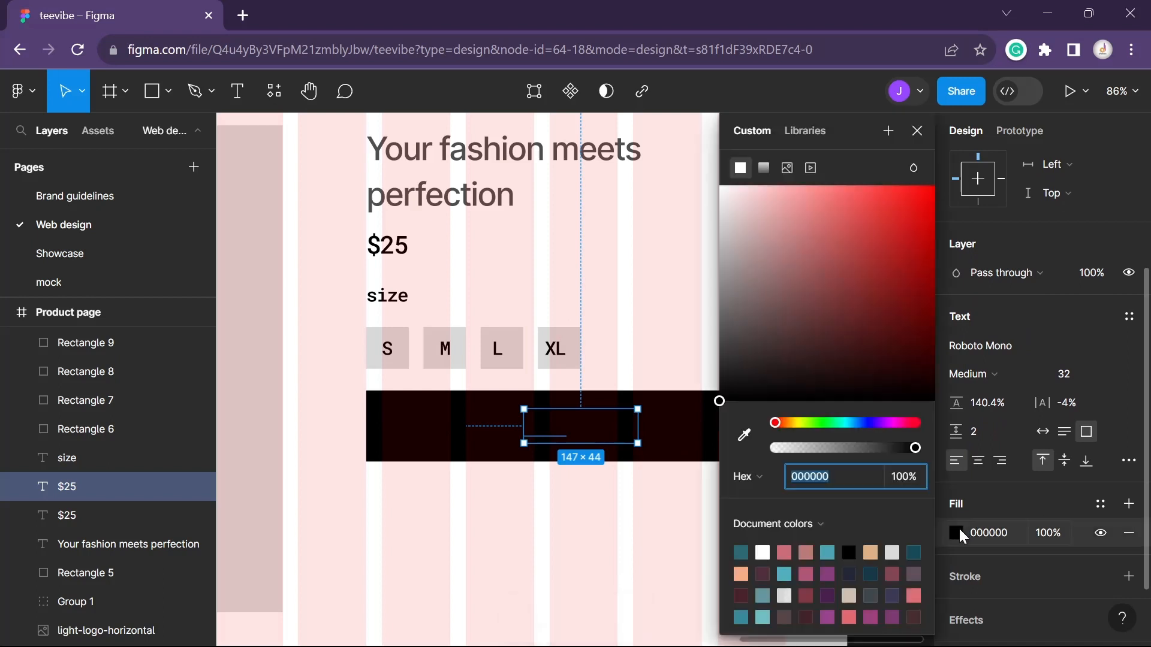
left_click(1100, 503)
left_click(786, 583)
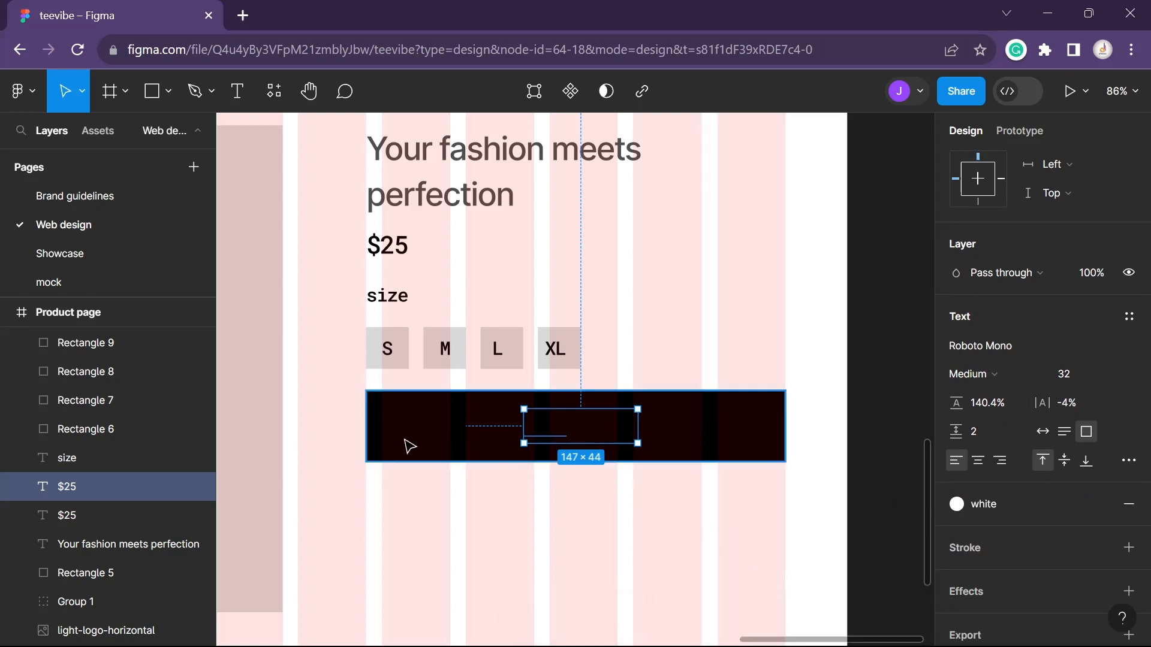
key("ctrl+shift+bracketright")
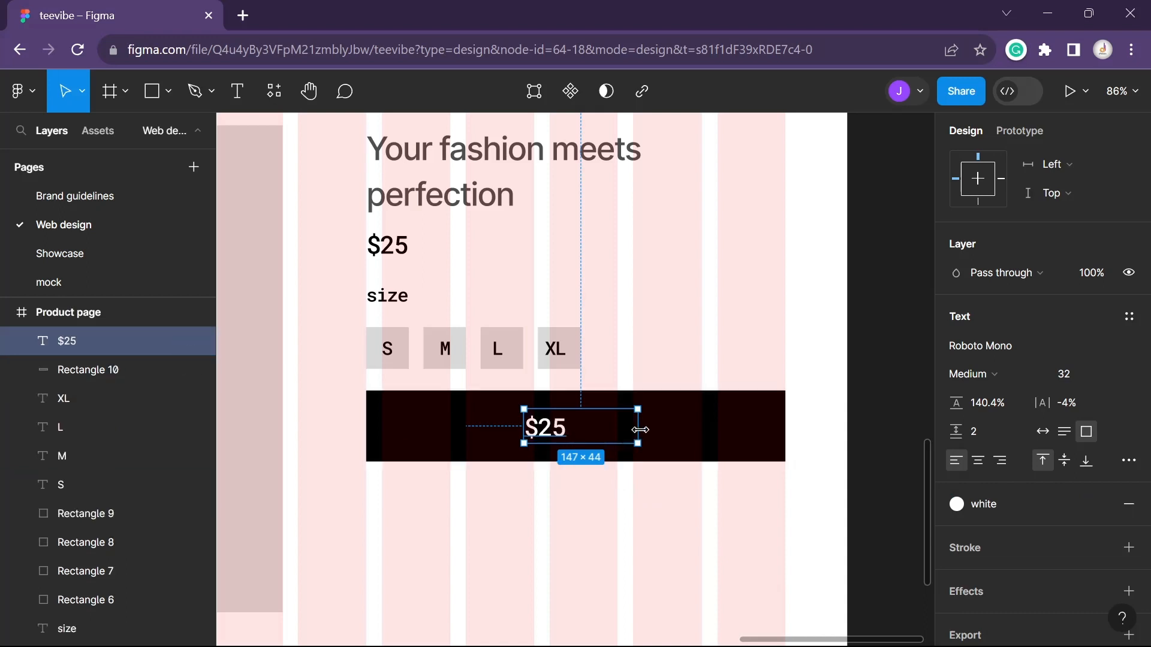
Replace the white "$25" text with "ADD TO CART" and resize its box to about 230 wide so it fits one line
left_click_drag(638, 427, 572, 431)
double_click(543, 439)
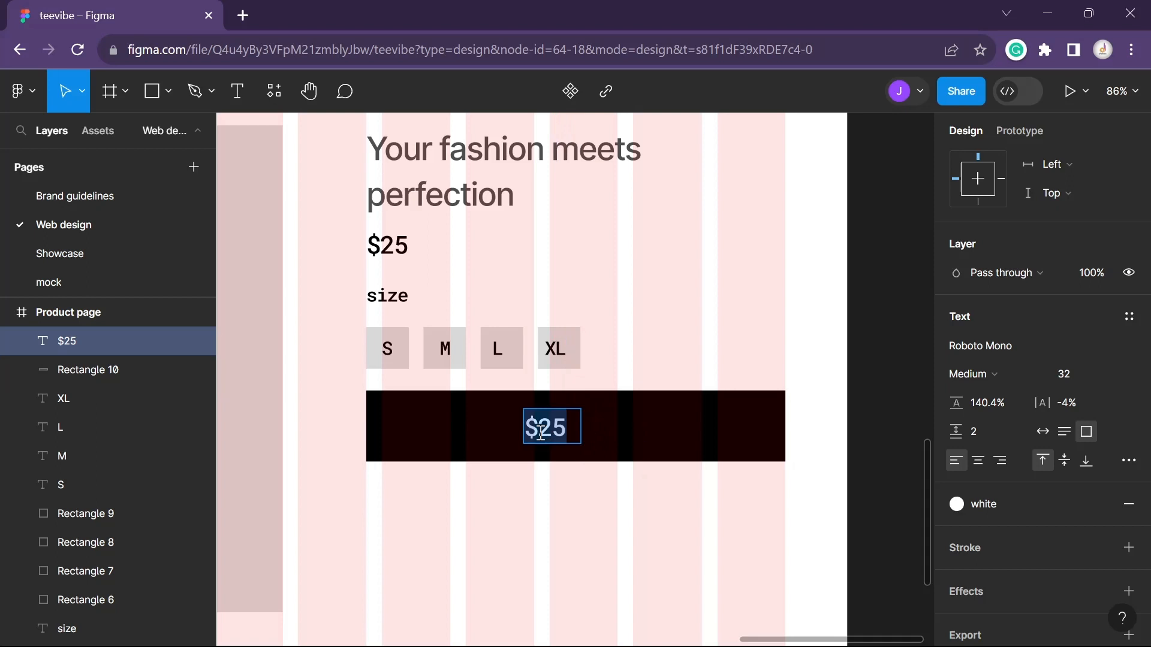
type("ADD")
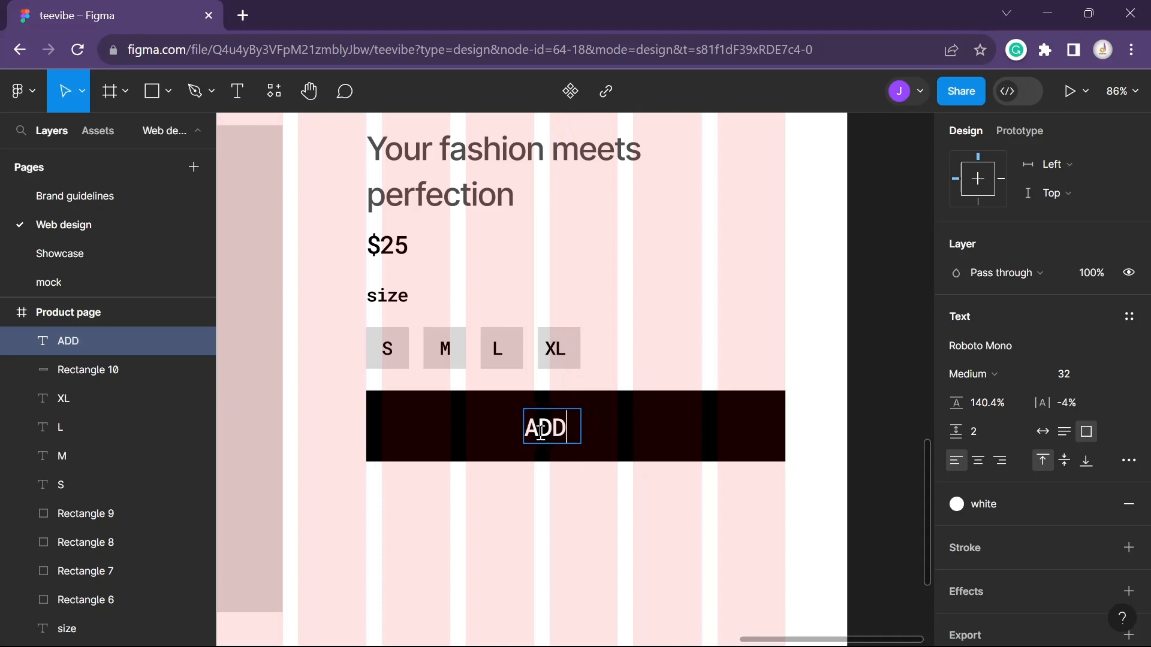
type(" TO CART")
key("Escape")
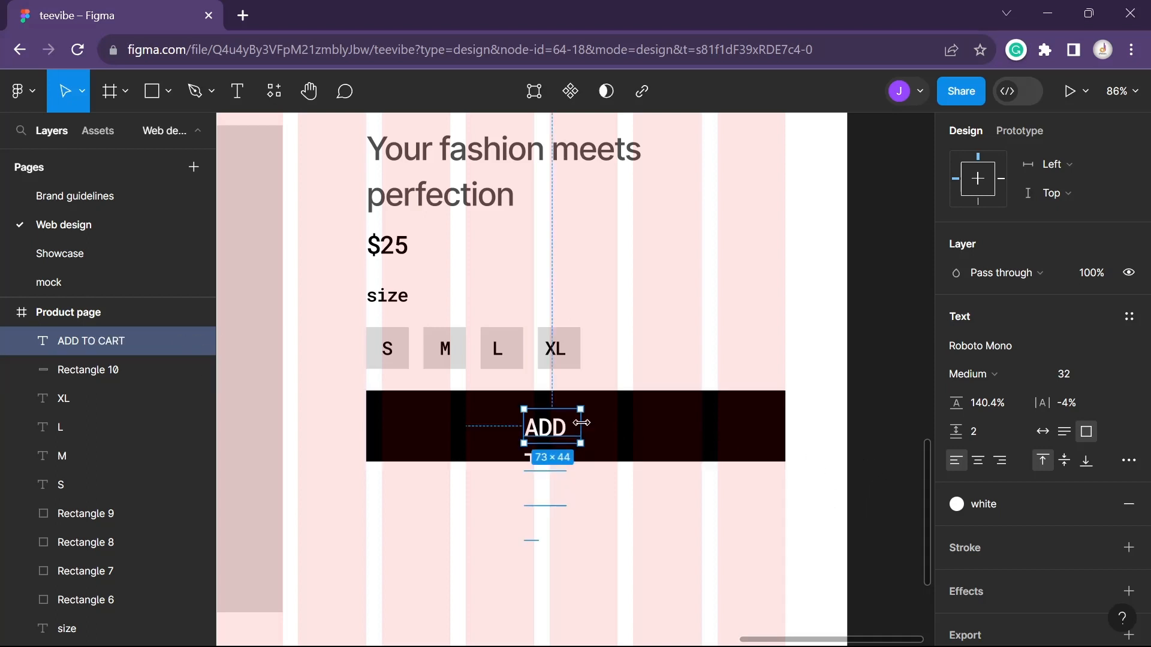
left_click_drag(581, 426, 701, 412)
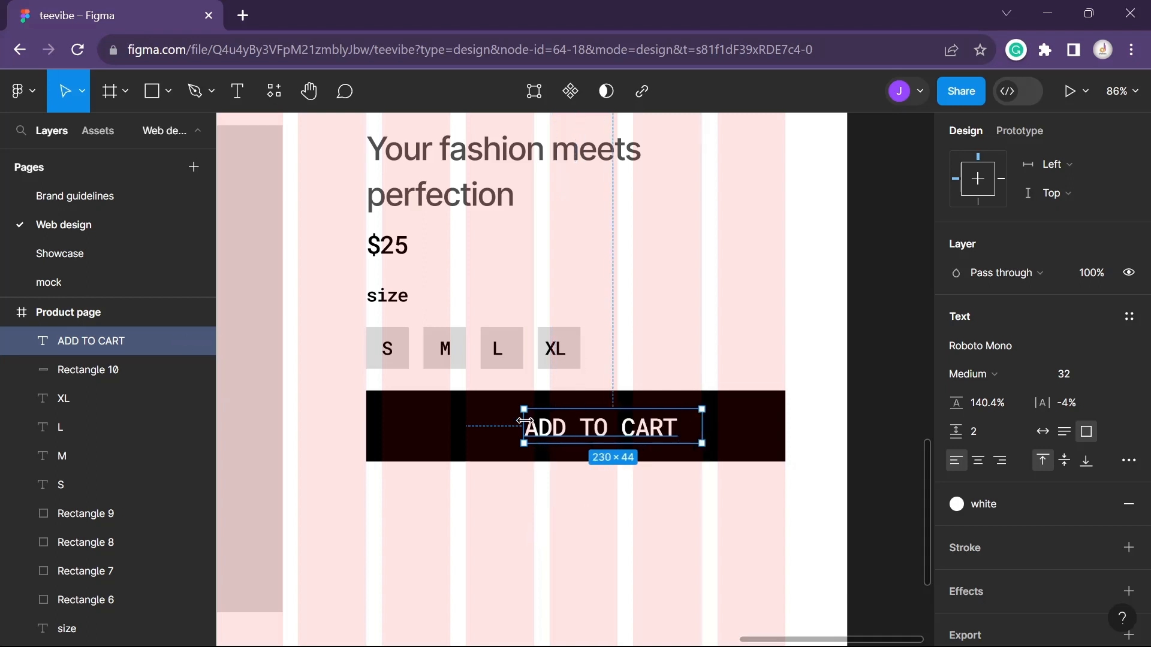
Set the "ADD TO CART" text to Regular weight and font size 28
scroll(809, 461, "down", 3)
left_click(990, 379)
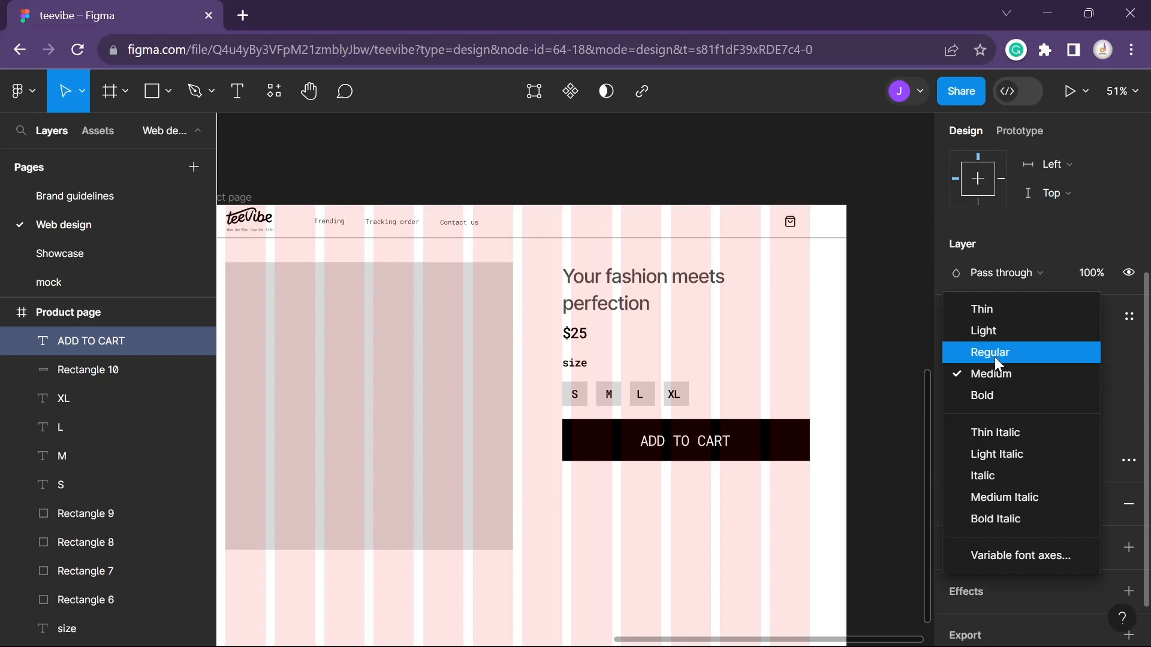
left_click(994, 357)
left_click(1070, 369)
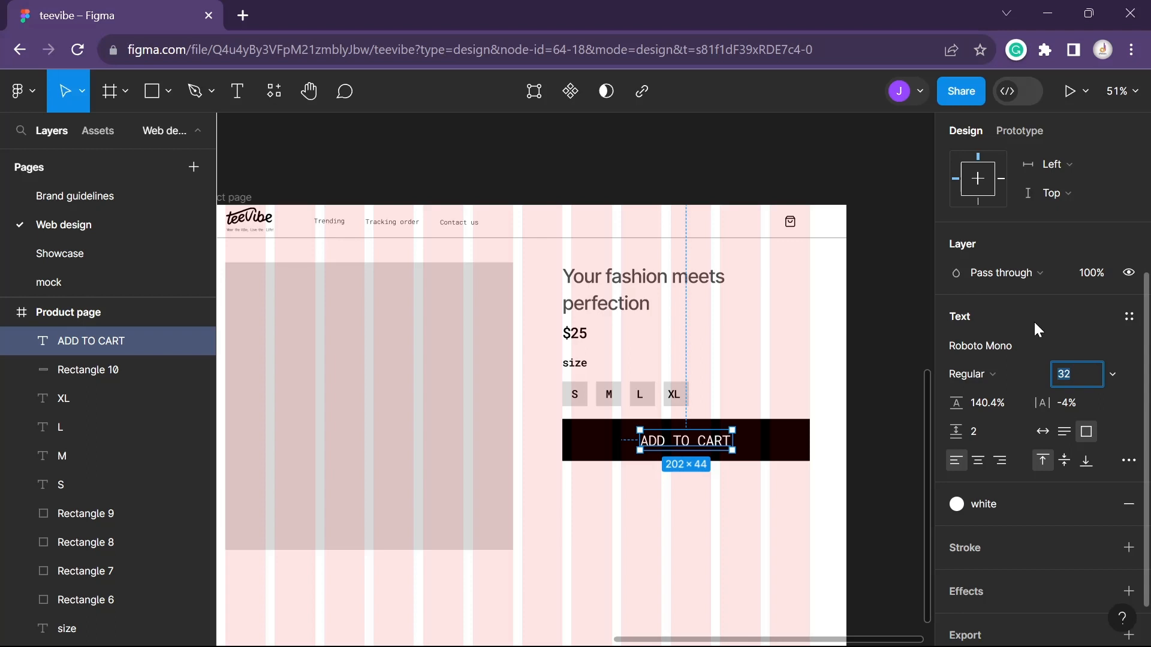
type("28")
key("Return")
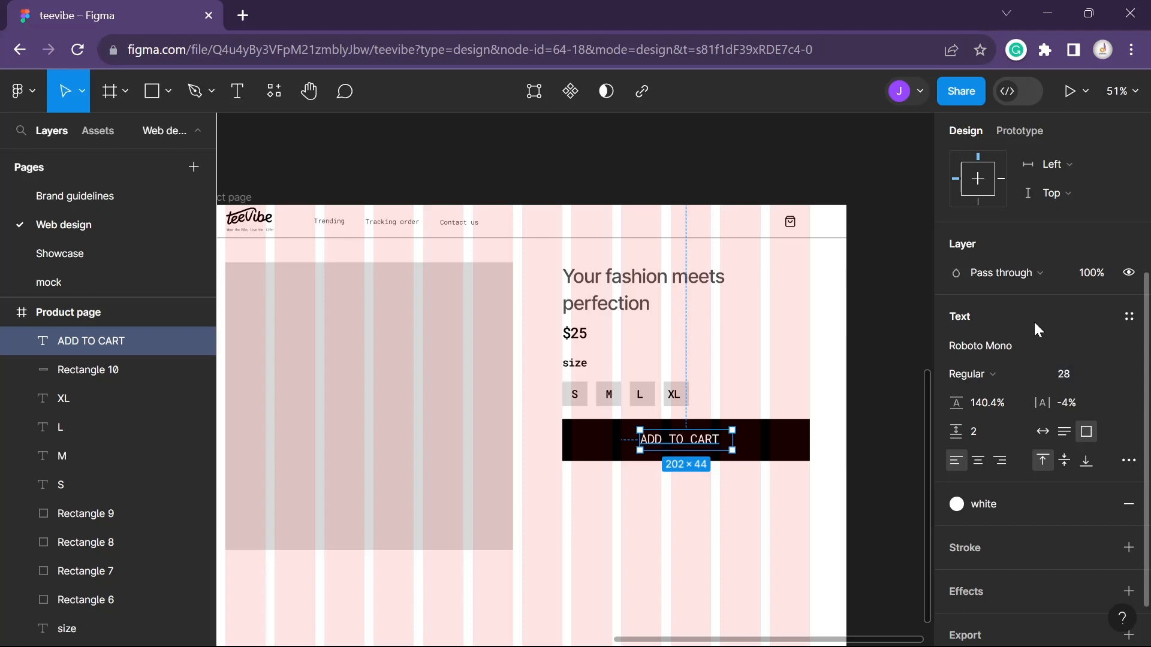
left_click(891, 403)
Select the black rectangle together with the "ADD TO CART" text and align their vertical centers
scroll(881, 447, "up", 1)
scroll(881, 454, "down", 1)
left_click(716, 465)
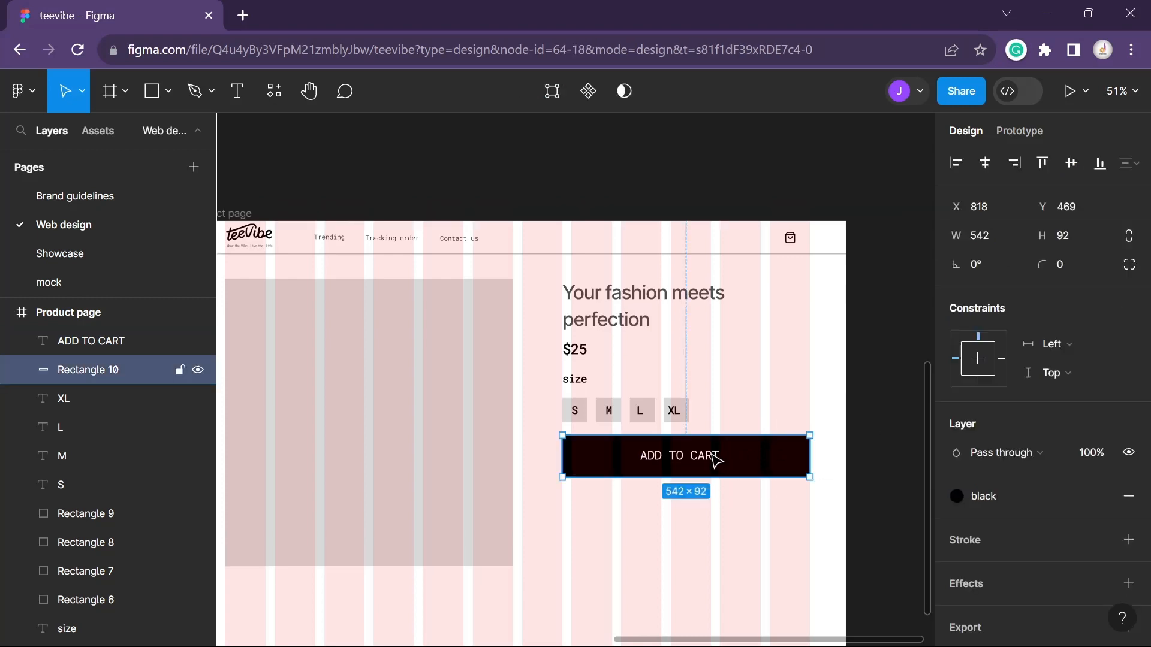
left_click(708, 457, "shift")
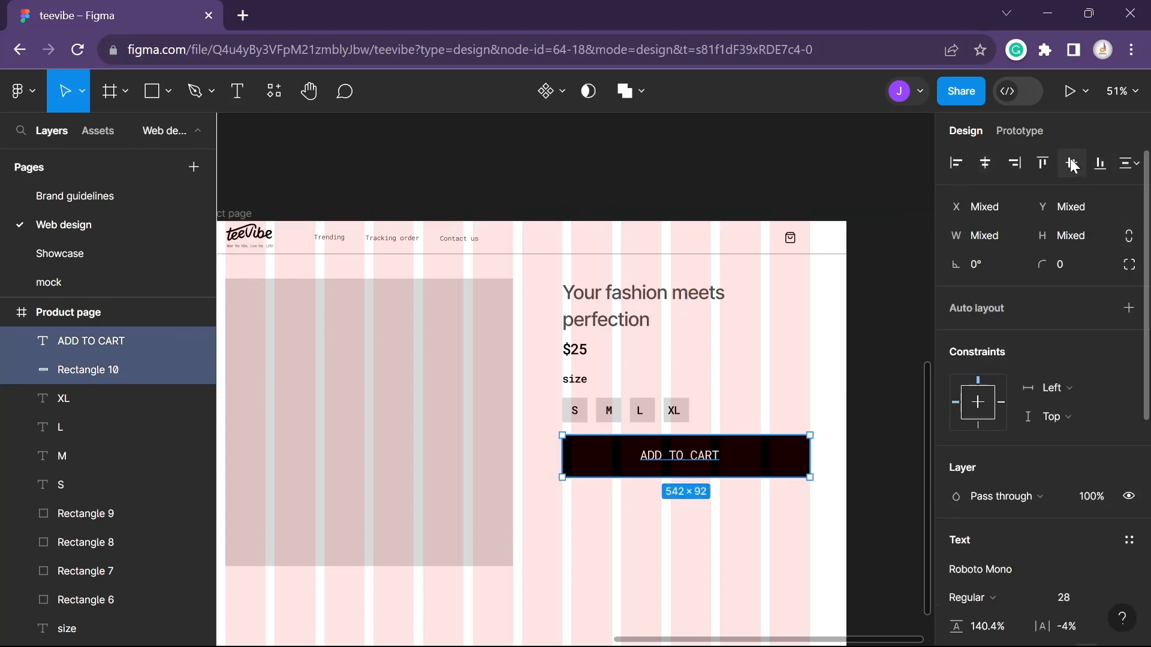
left_click(672, 505)
scroll(672, 505, "down", 3)
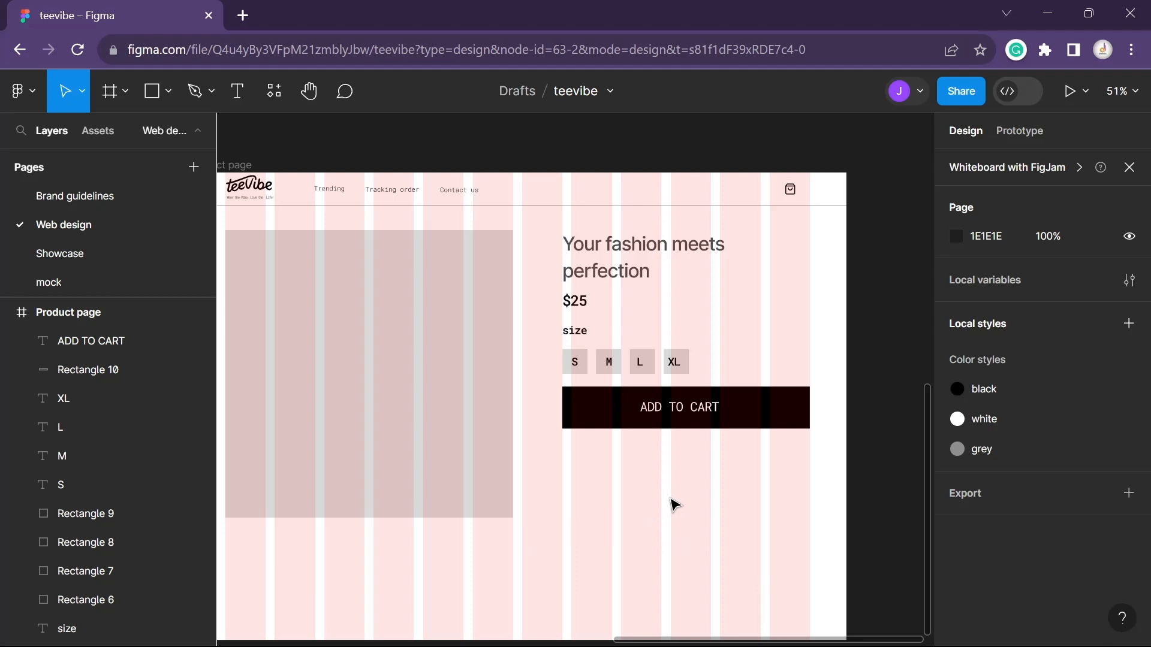
scroll(673, 505, "down", 1)
scroll(673, 504, "up", 2)
scroll(673, 505, "down", 4)
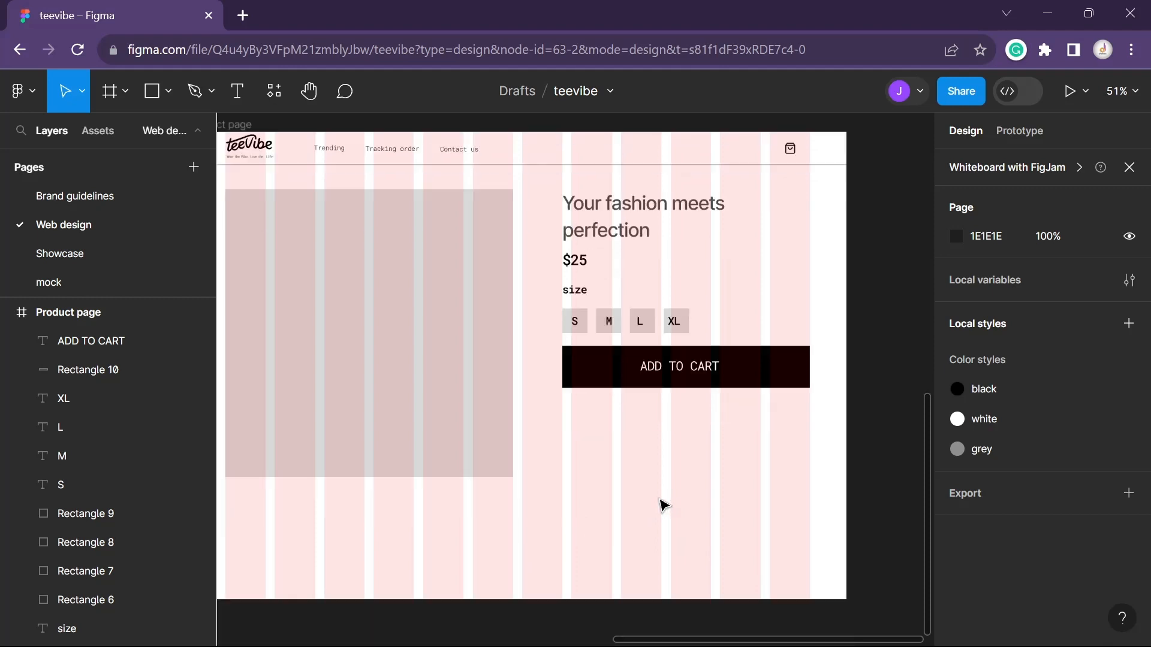
Draw a text box about 542 × 353 below the black button and paste the copied product description into it
key("t")
left_click_drag(563, 404, 810, 565)
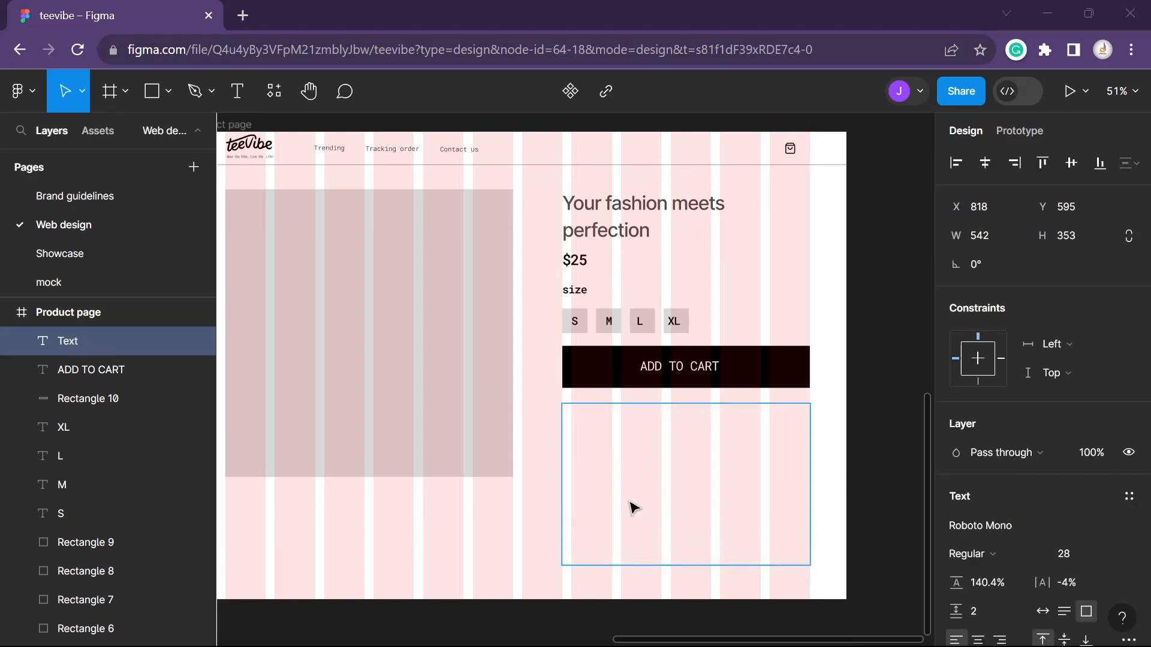
key("ctrl+v")
key("Escape")
scroll(873, 442, "down", 3)
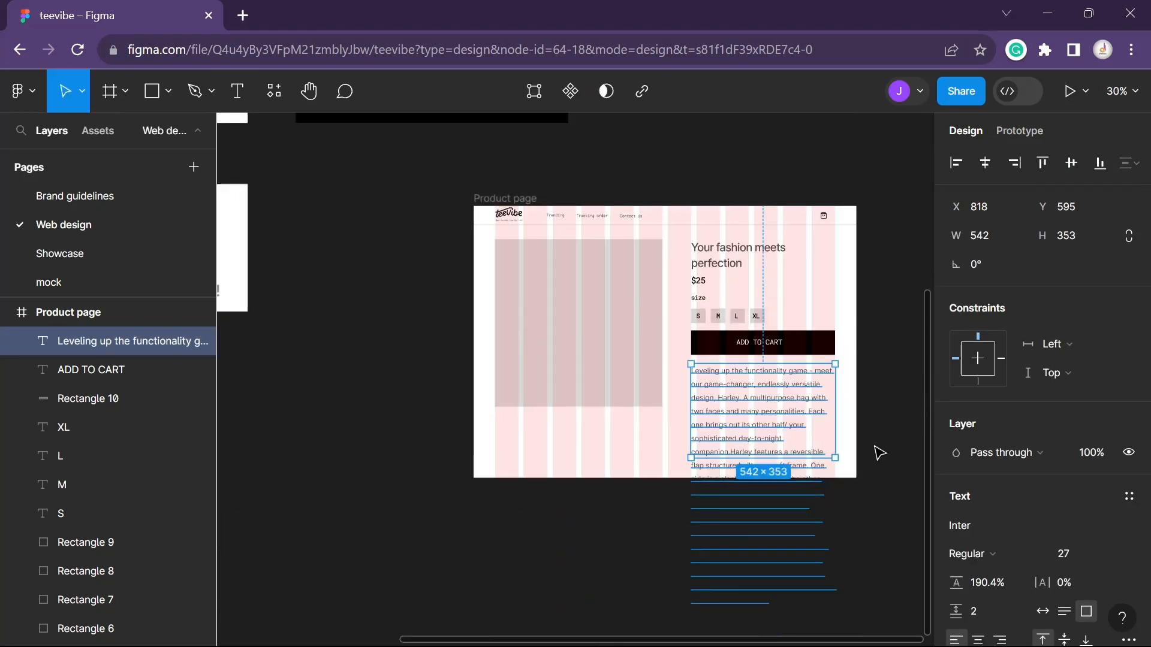
scroll(879, 452, "down", 1)
Extend the Product page frame downward to a height of about 2476 so it holds the whole description
left_click(540, 215)
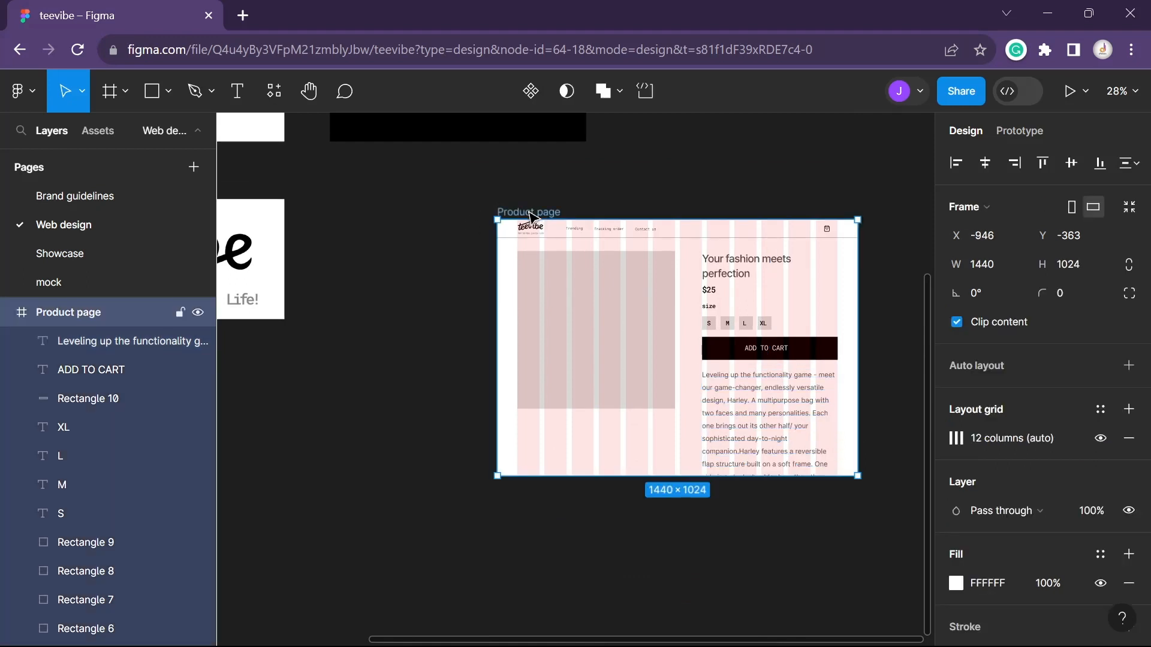
left_click_drag(602, 482, 609, 602)
scroll(830, 452, "up", 4)
scroll(851, 414, "up", 2)
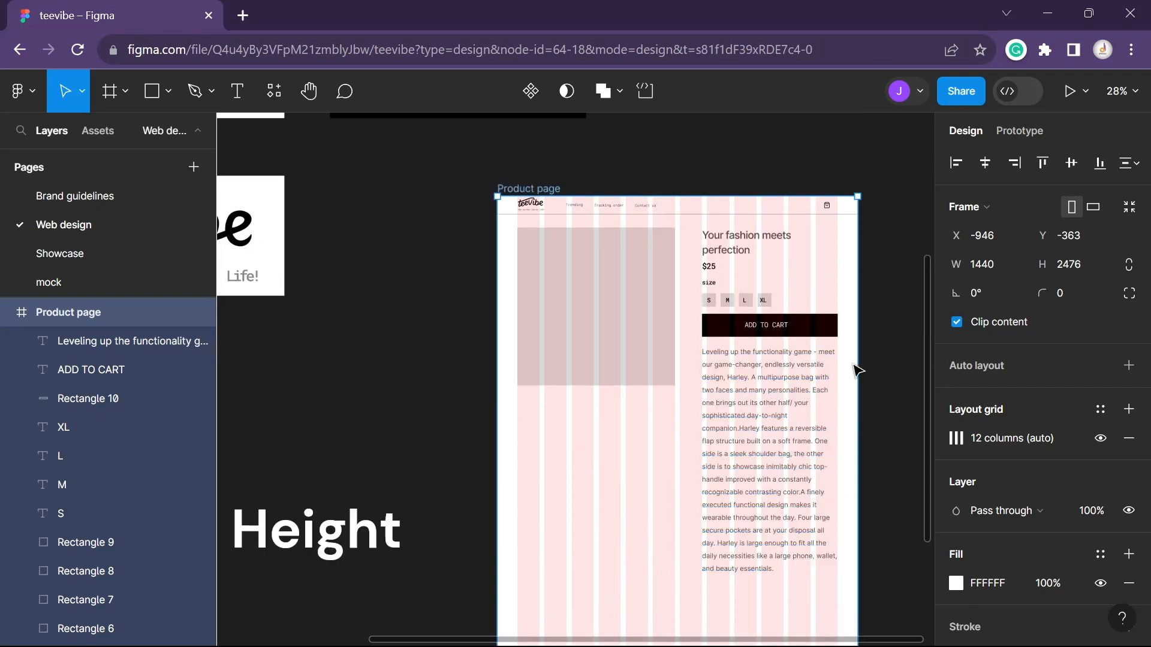
left_click(889, 301)
Duplicate the large grey image placeholder, place the copy beneath it and shrink the copy to 315 × 315
left_click_drag(889, 300, 677, 293)
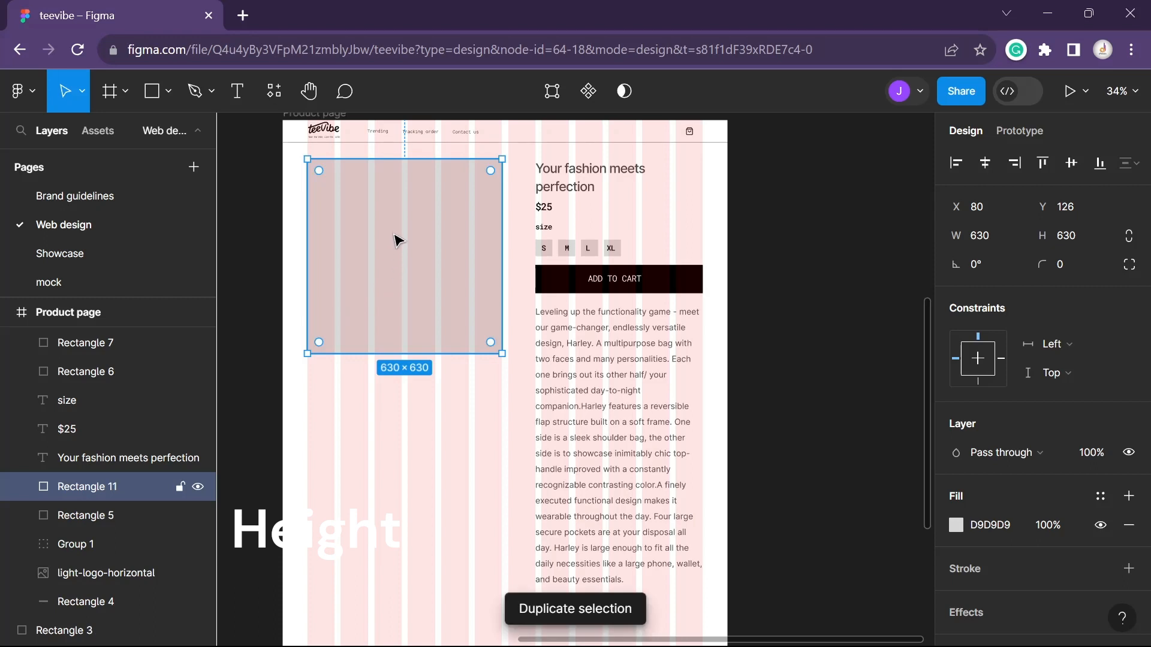
left_click_drag(394, 243, 398, 452)
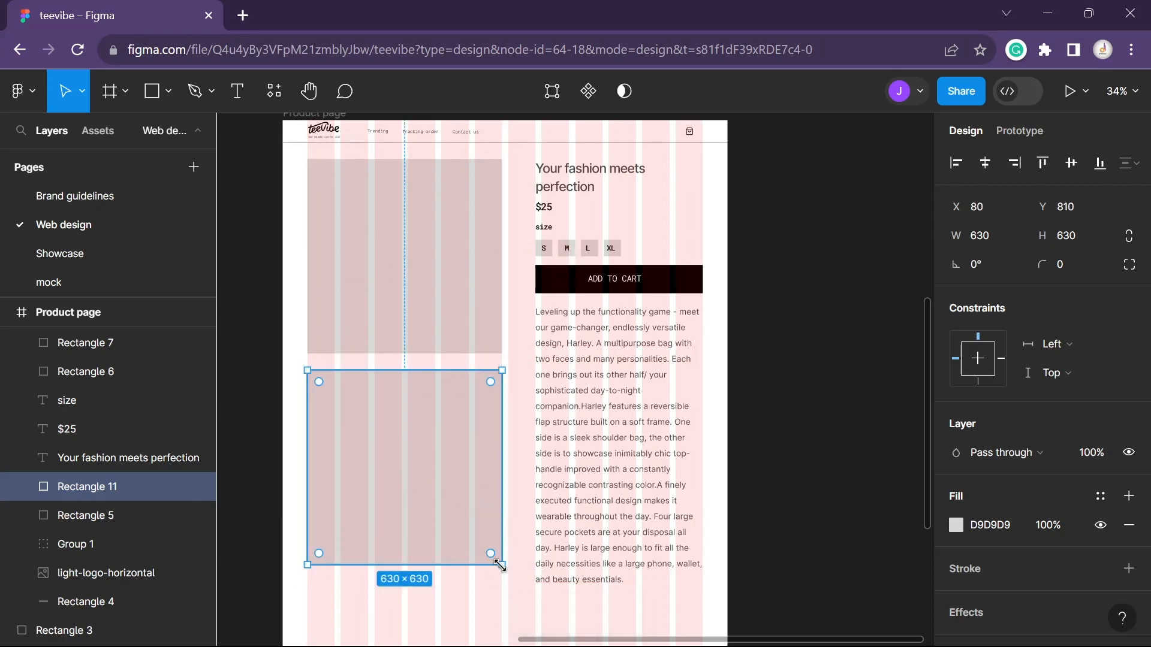
left_click_drag(501, 565, 397, 500)
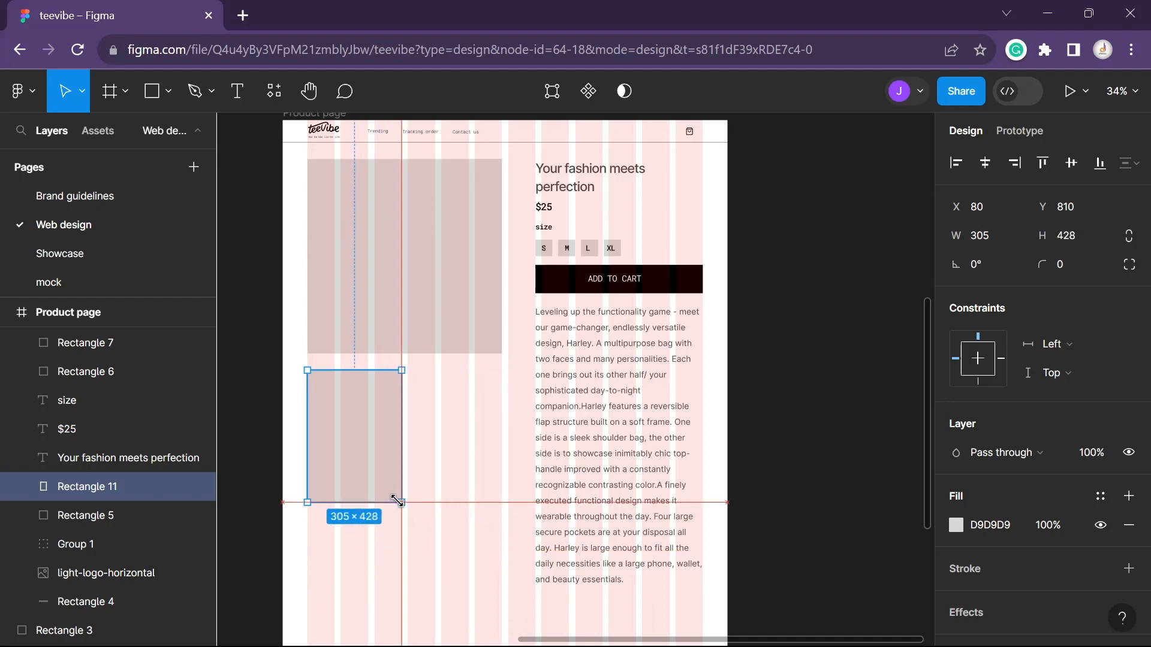
Duplicate the small square to line up with the large placeholder's right edge and shrink the copy to about 267 × 267
left_click_drag(379, 368, 475, 366)
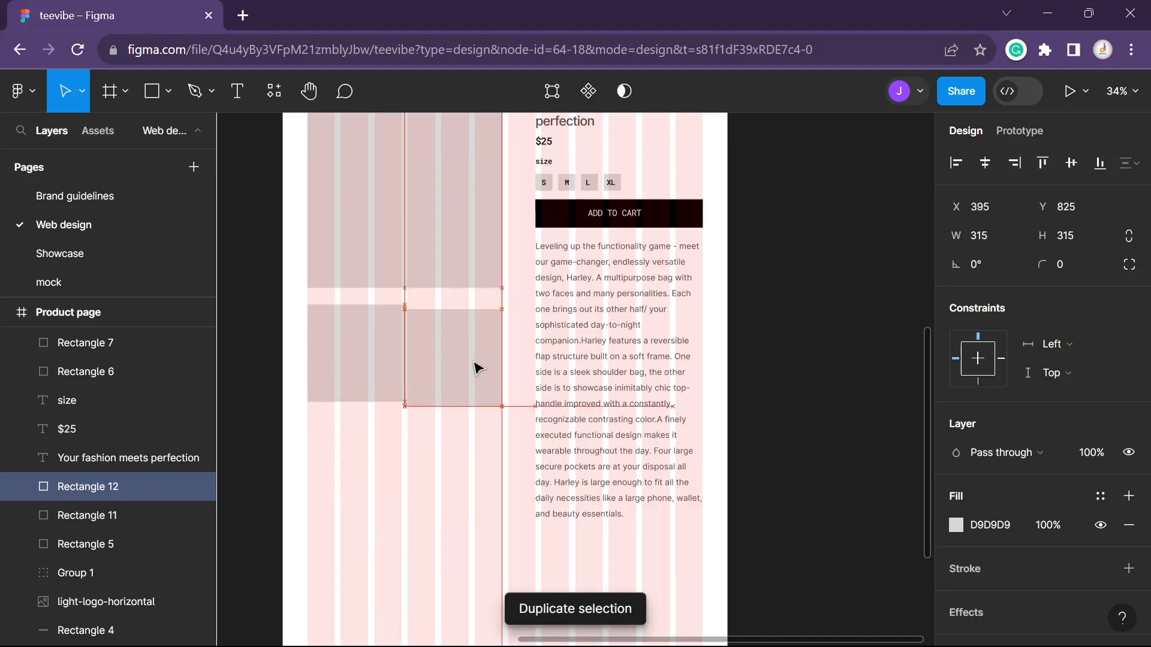
scroll(400, 376, "up", 3)
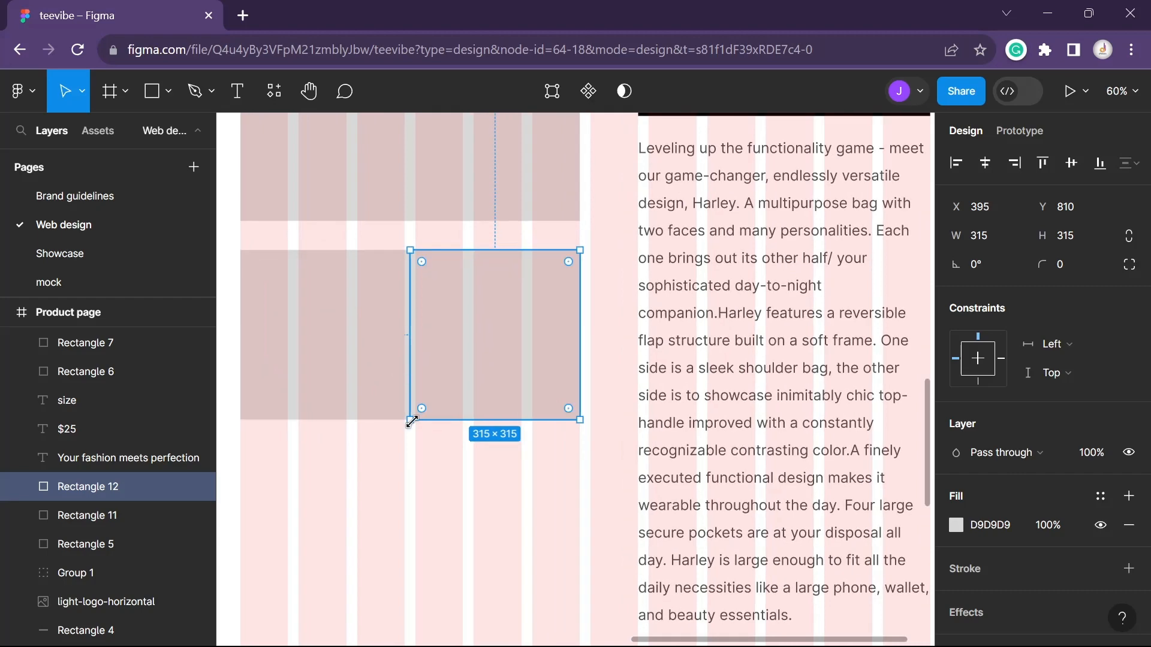
left_click_drag(411, 419, 424, 407)
Copy the 267 × 267 square to the large placeholder's left edge, delete the 315 × 315 square, and adjust the pair's vertical position
left_click_drag(466, 353, 316, 320)
left_click(362, 350)
key("Delete")
left_click(348, 406)
scroll(349, 405, "up", 1)
left_click_drag(330, 373, 329, 384)
left_click_drag(540, 379, 540, 386)
Duplicate the left 267 × 267 square and position the copy directly below it, matching the gap between the other placeholders
left_click_drag(398, 558, 400, 589)
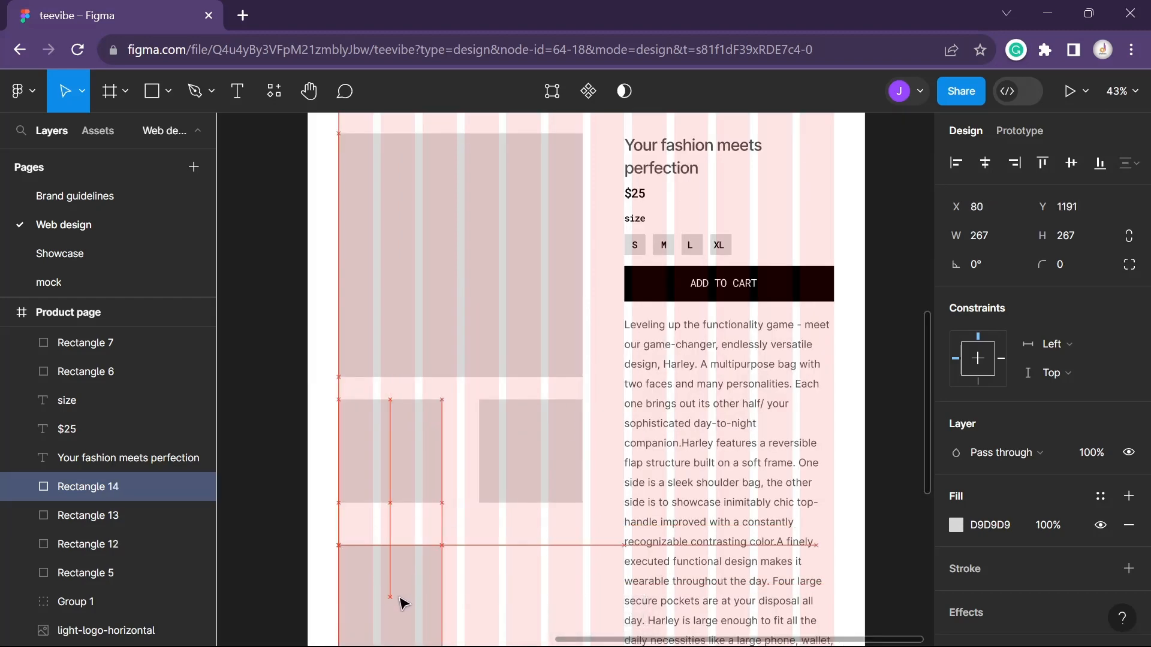
scroll(483, 545, "down", 1)
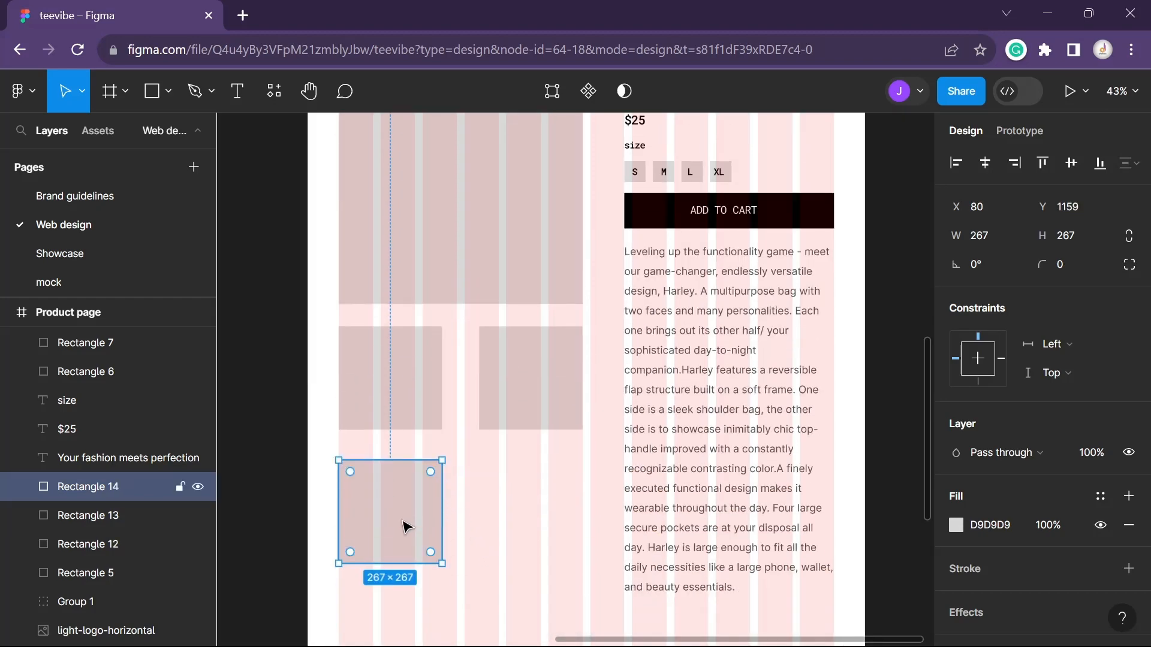
mouse_move(401, 522)
left_mouse_down()
mouse_move(398, 551)
mouse_move(404, 527)
left_mouse_up()
left_click(290, 422)
Hide the 12-column layout grid of the Product page frame
scroll(456, 543, "down", 5)
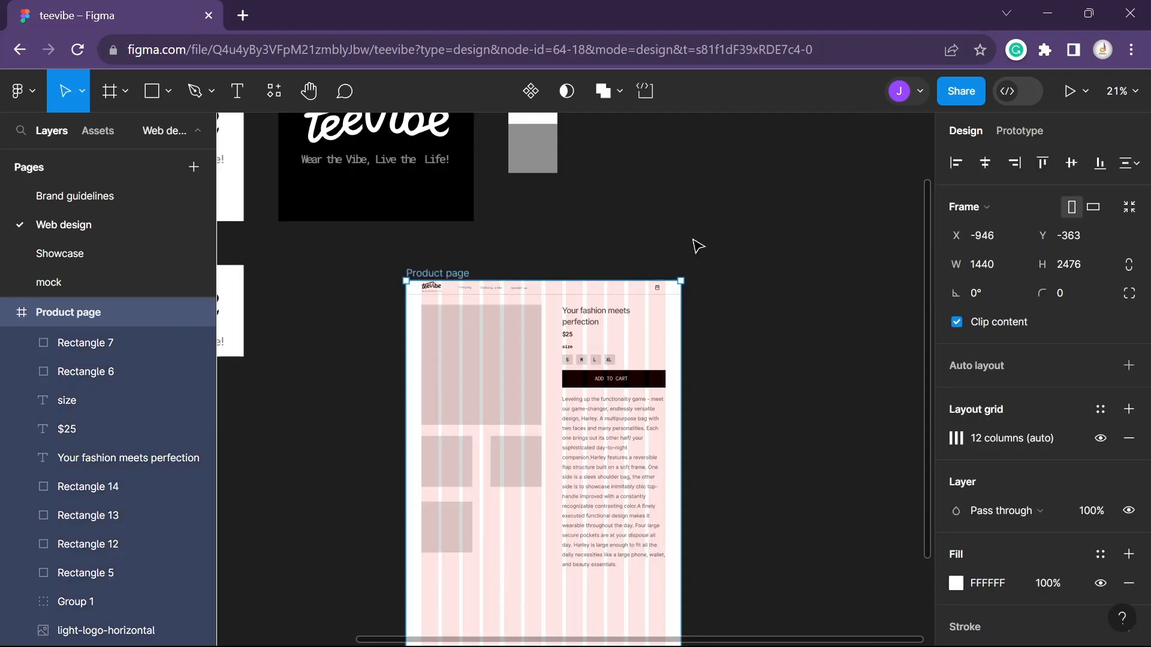
left_click(1101, 439)
left_click(834, 429)
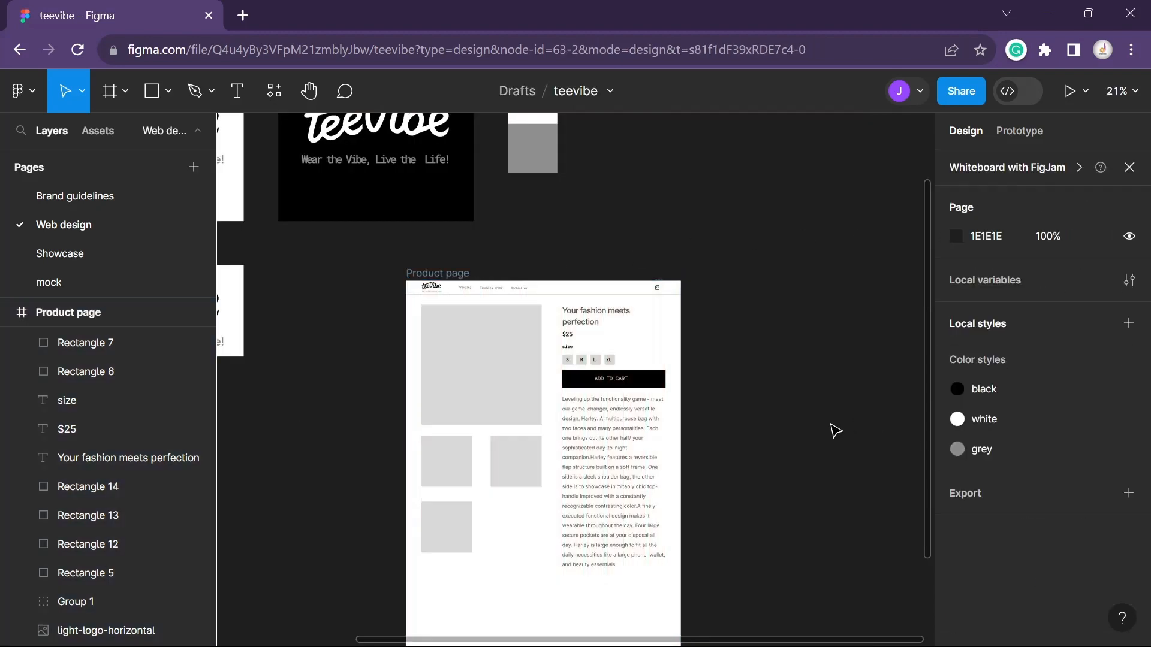
scroll(729, 478, "up", 2)
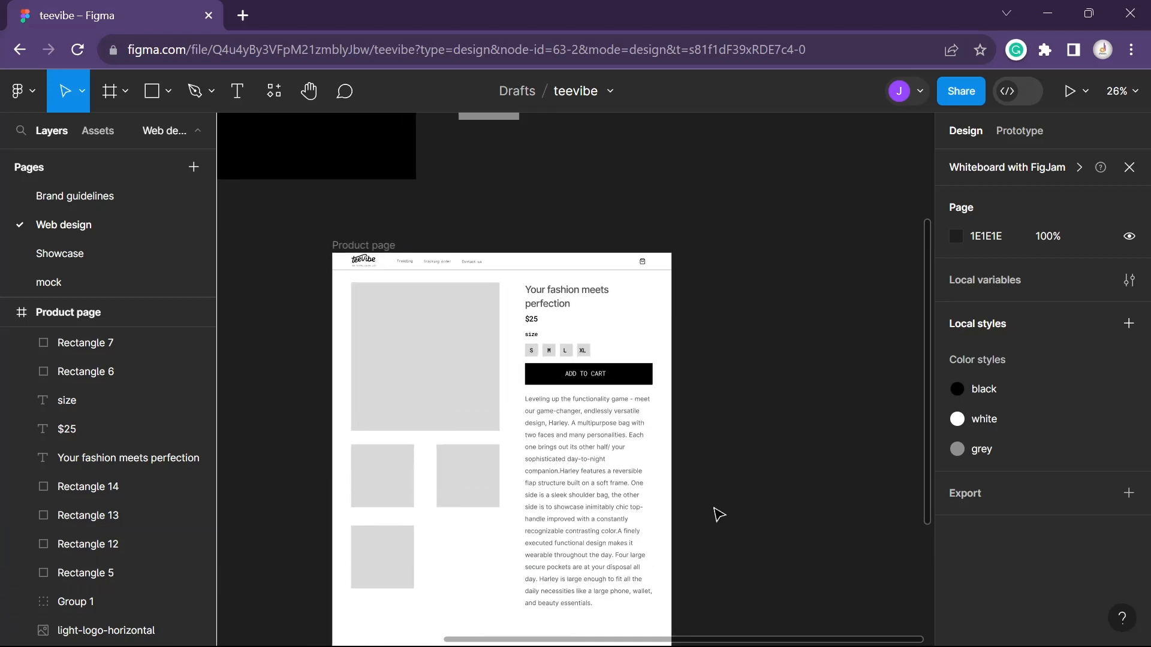
scroll(717, 512, "down", 3)
Move the add-to-cart button and description down about 40, and shift the description text further down to about Y 656
left_click_drag(731, 461, 526, 240)
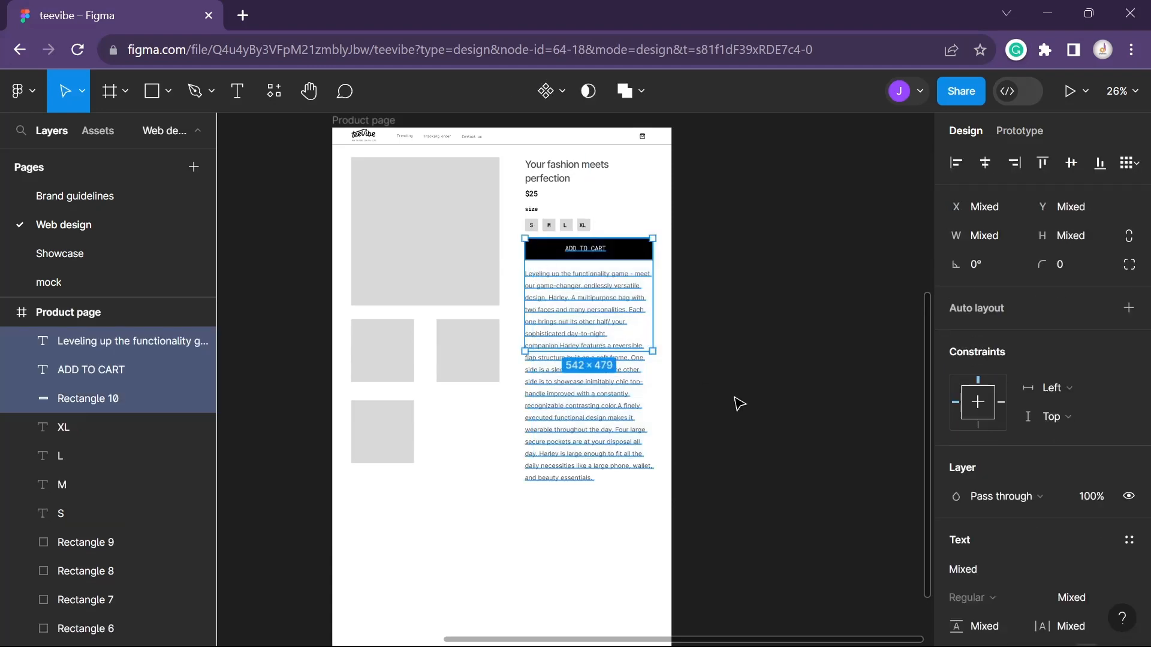
key("shift+Down")
key("shift+Down")
key("shift+Down")
key("shift+Down")
left_click_drag(752, 479, 516, 359)
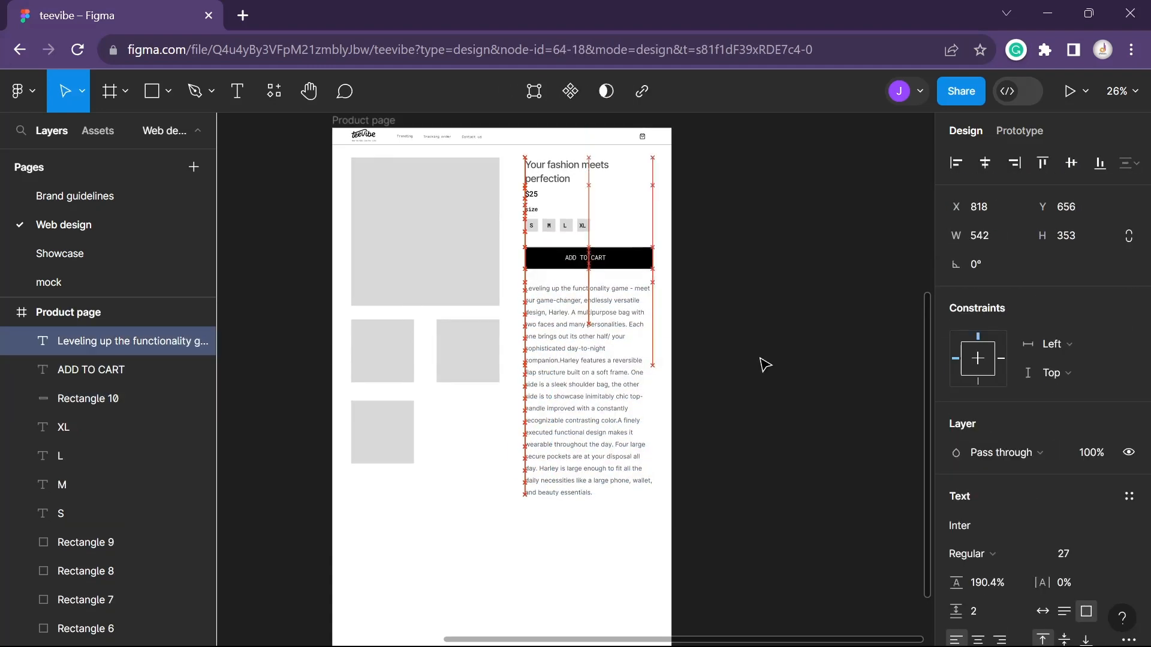
left_click(758, 383)
scroll(742, 419, "up", 2)
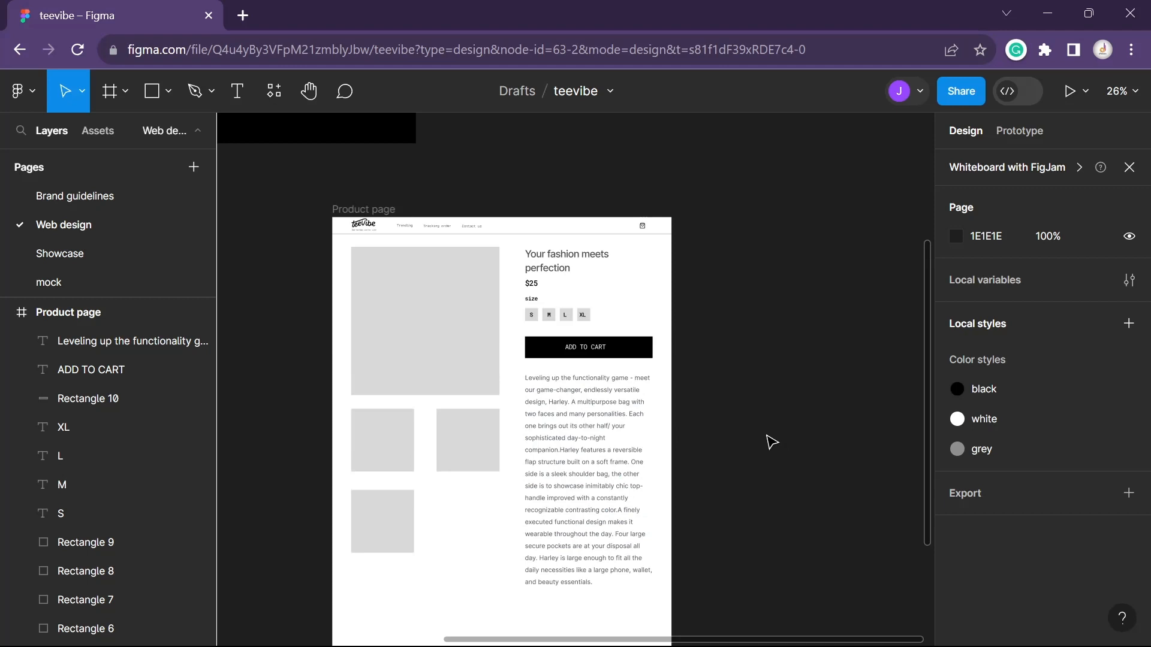
scroll(772, 442, "down", 3)
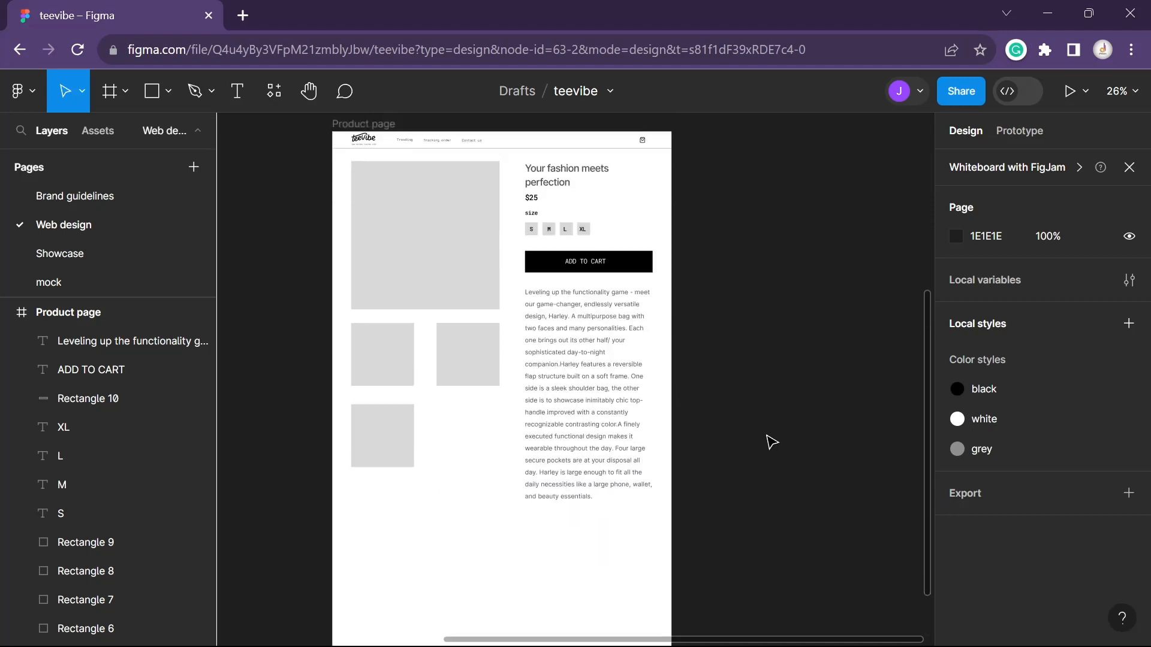
scroll(772, 442, "up", 1)
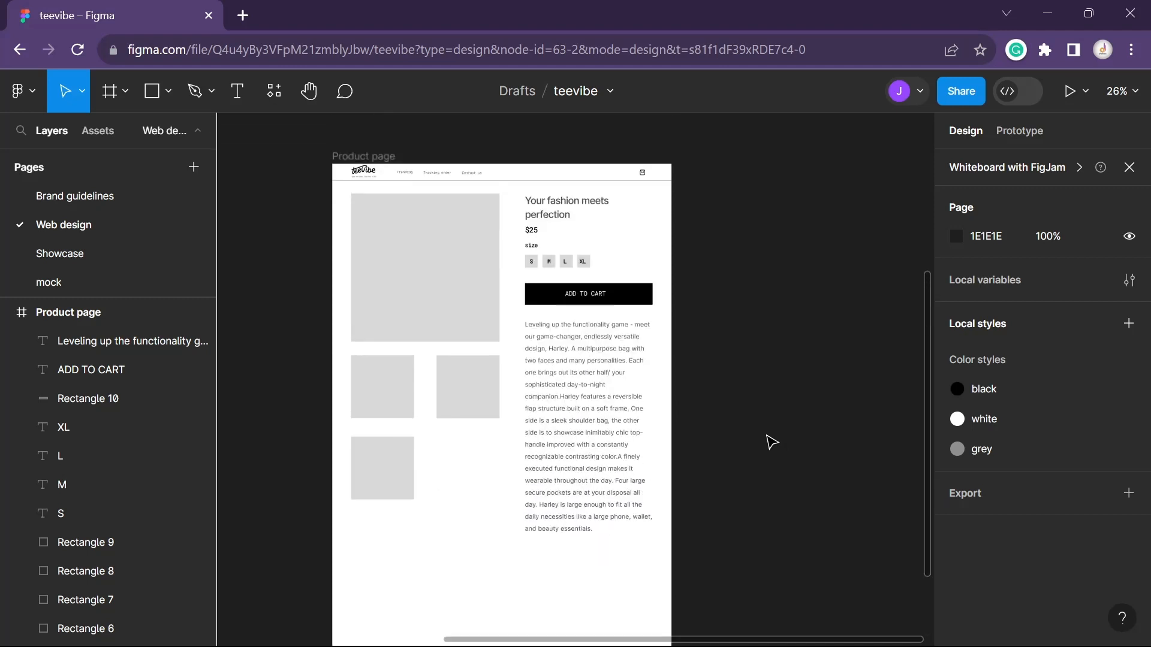
scroll(771, 442, "up", 1)
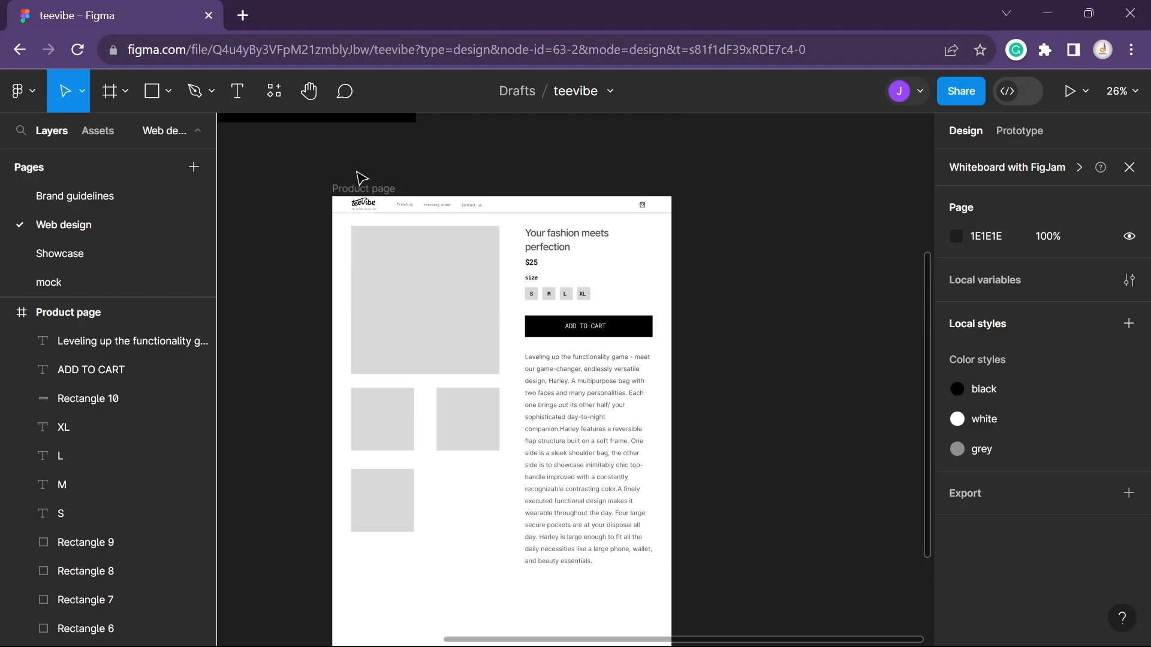
Add an Android Large frame (360 × 800) and place it beside the Product page frame with their top edges aligned
left_click(122, 94)
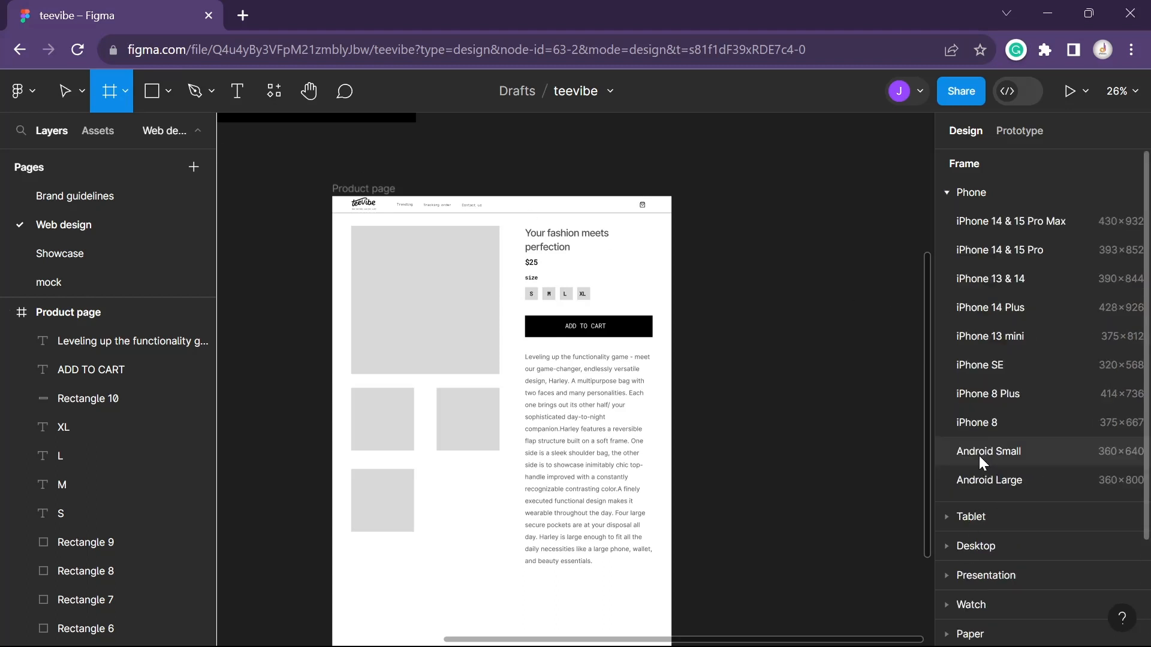
left_click(994, 482)
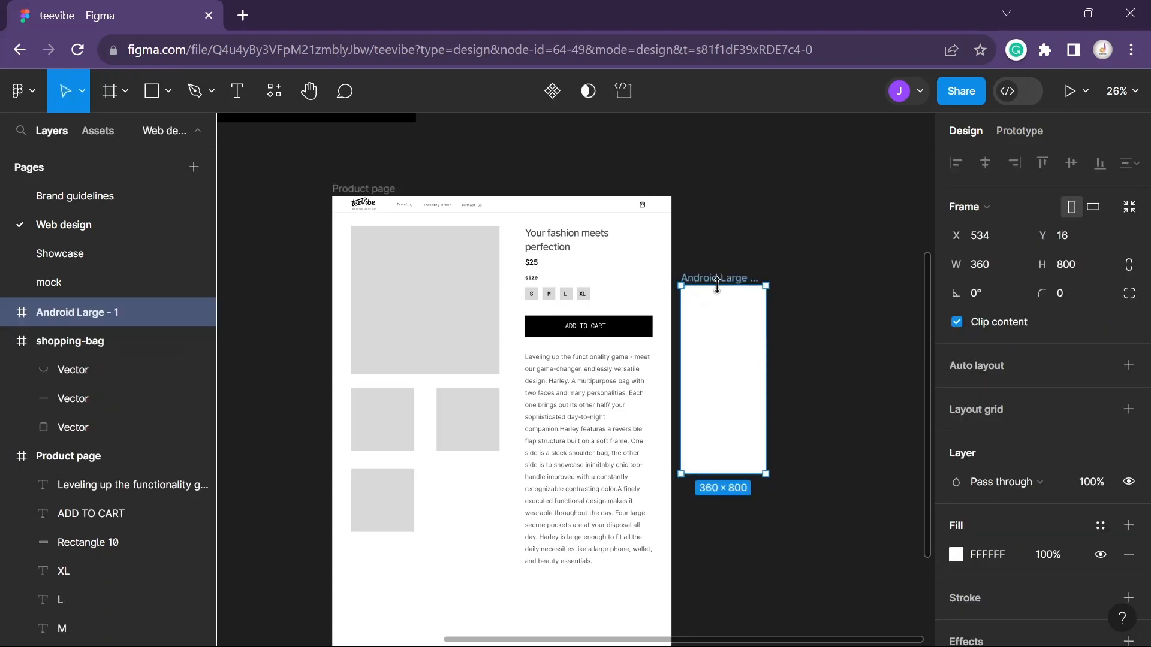
left_click_drag(717, 286, 741, 190)
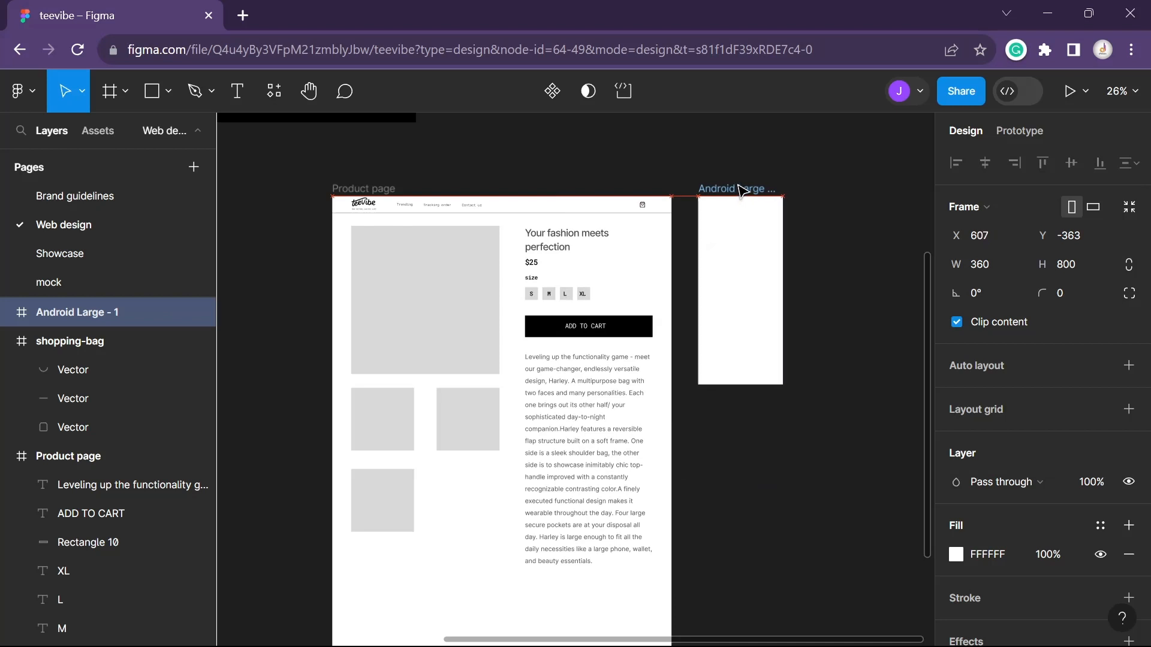
Rename the new Android frame as "Product-page-mob"
double_click(737, 187)
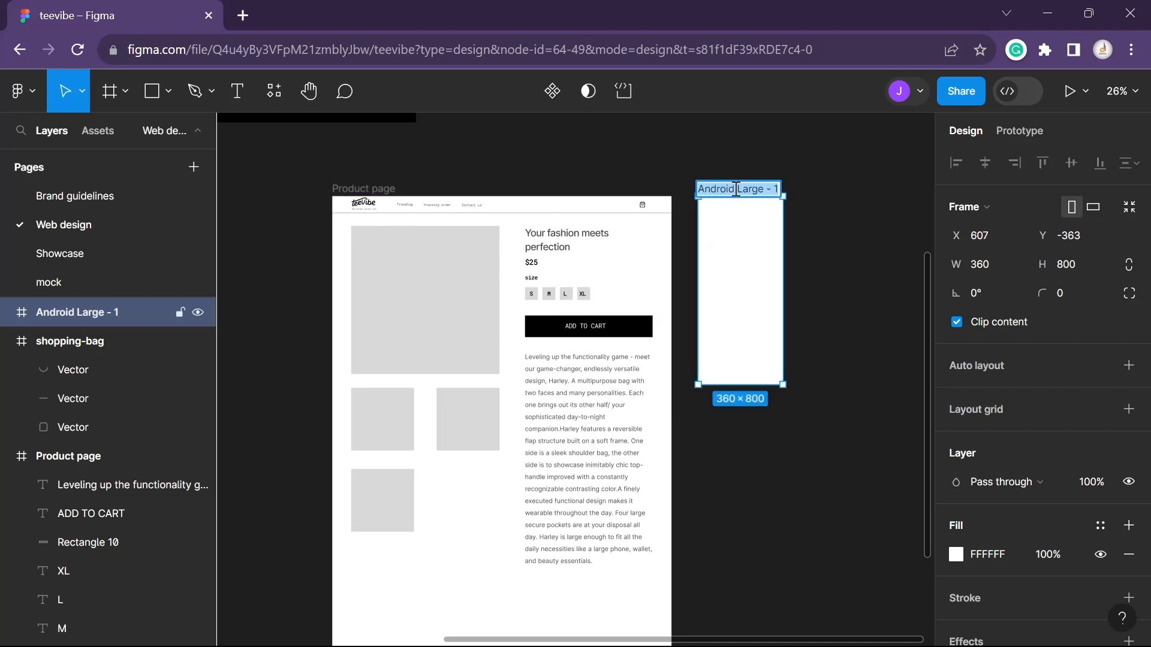
type("Product")
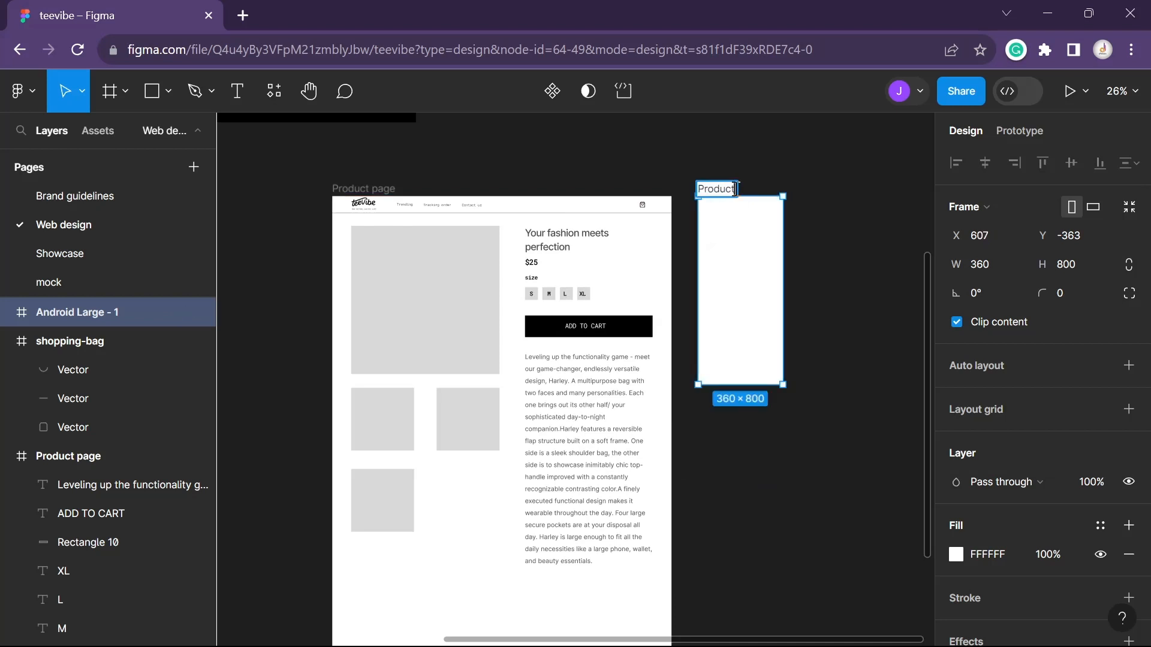
type(" page-mob")
key("Return")
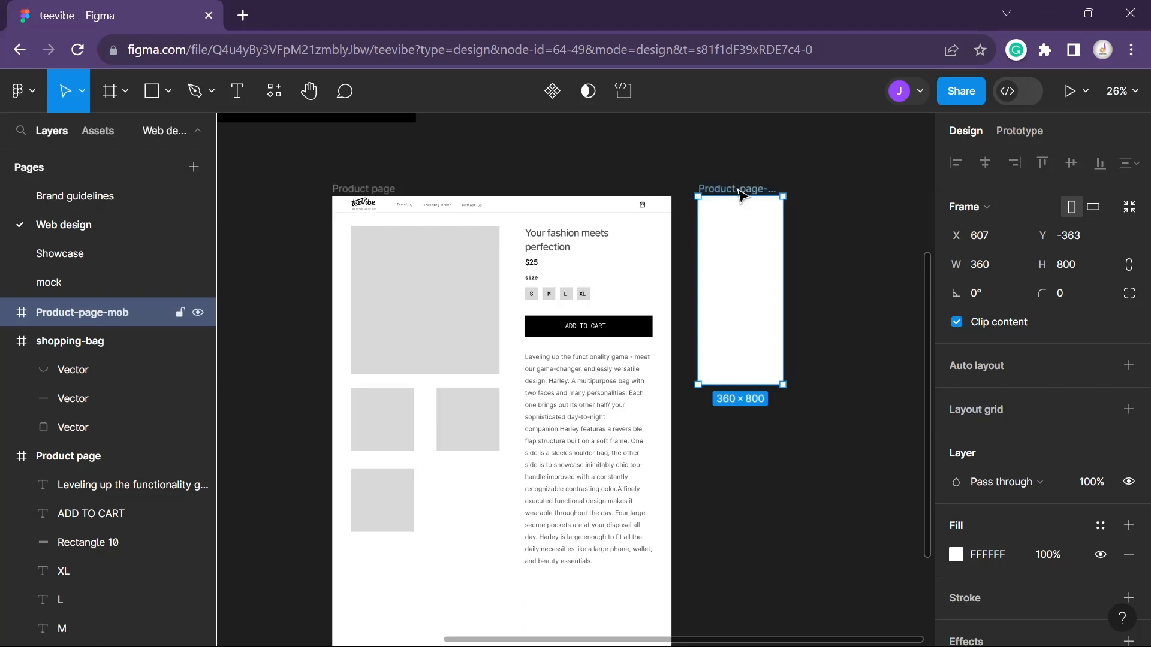
Lengthen the Product-page-mob frame downward while keeping its width at 360
left_click_drag(760, 384, 771, 539)
scroll(838, 450, "up", 5)
left_click(824, 464)
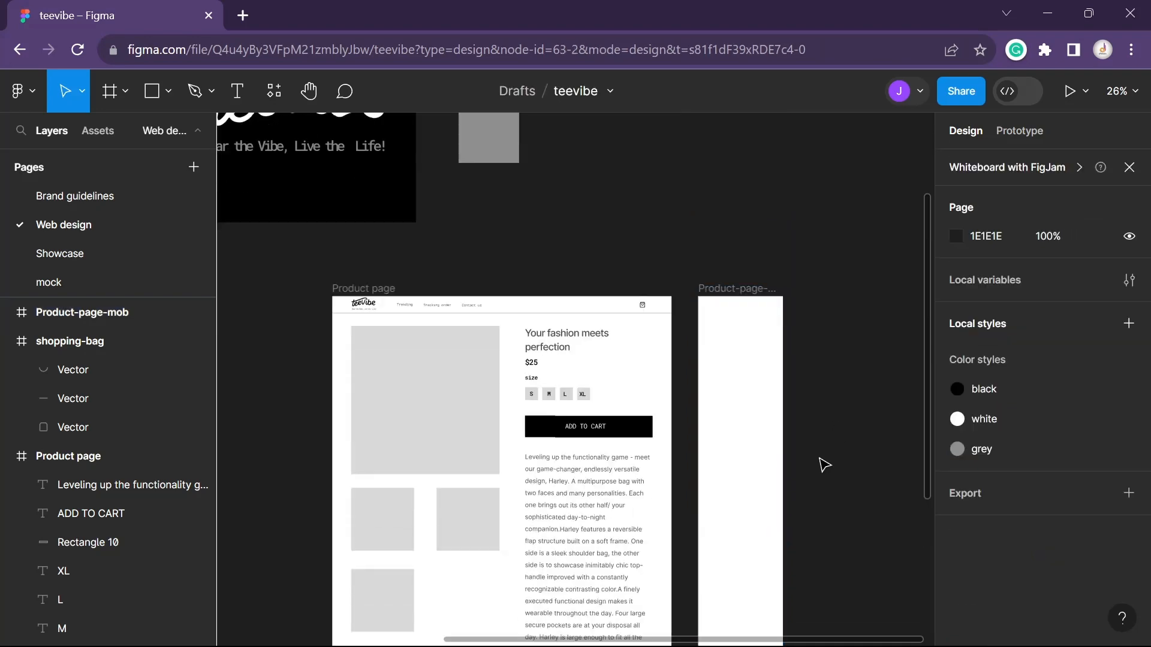
scroll(812, 398, "down", 2)
scroll(719, 236, "up", 2)
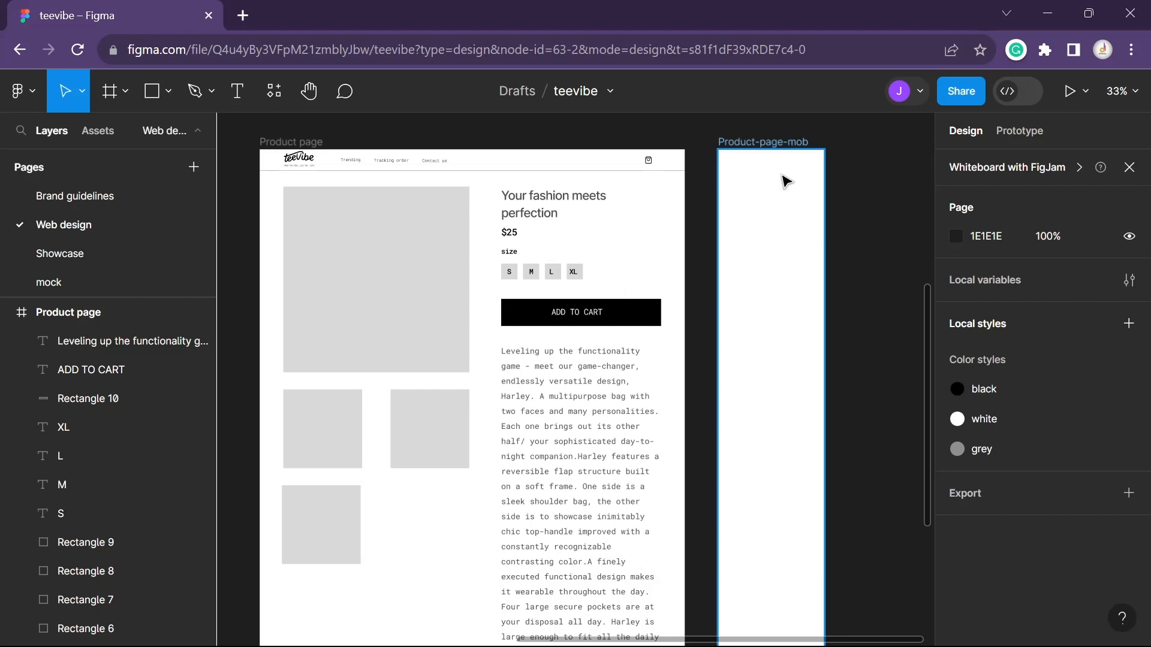
left_click(294, 163)
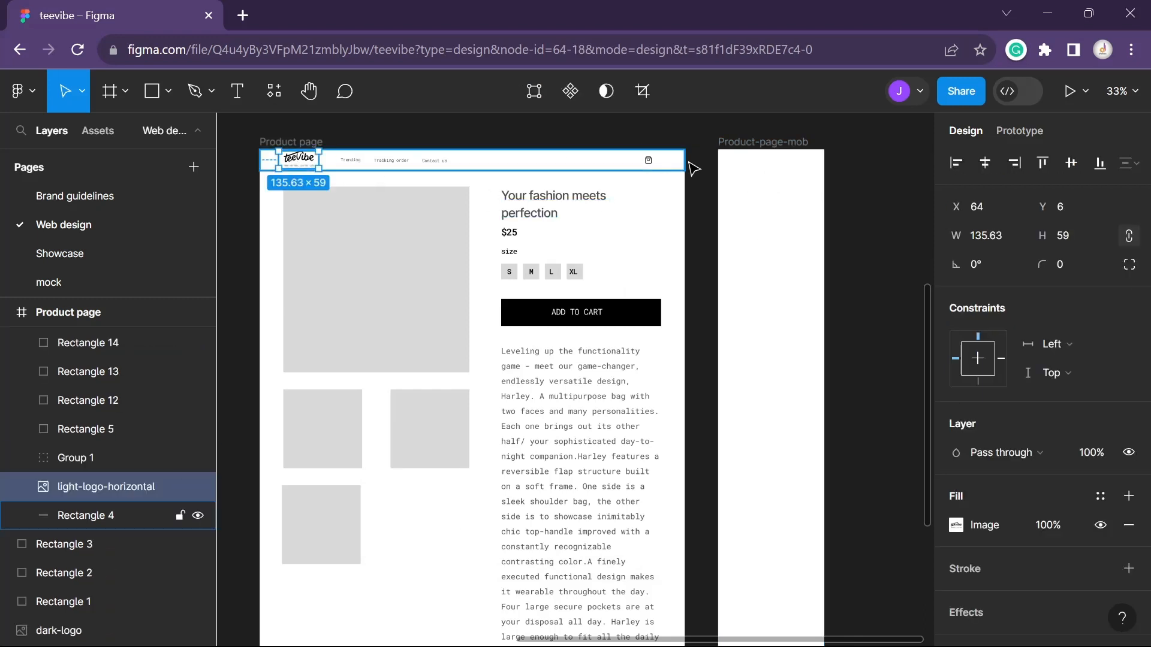
left_click(772, 154)
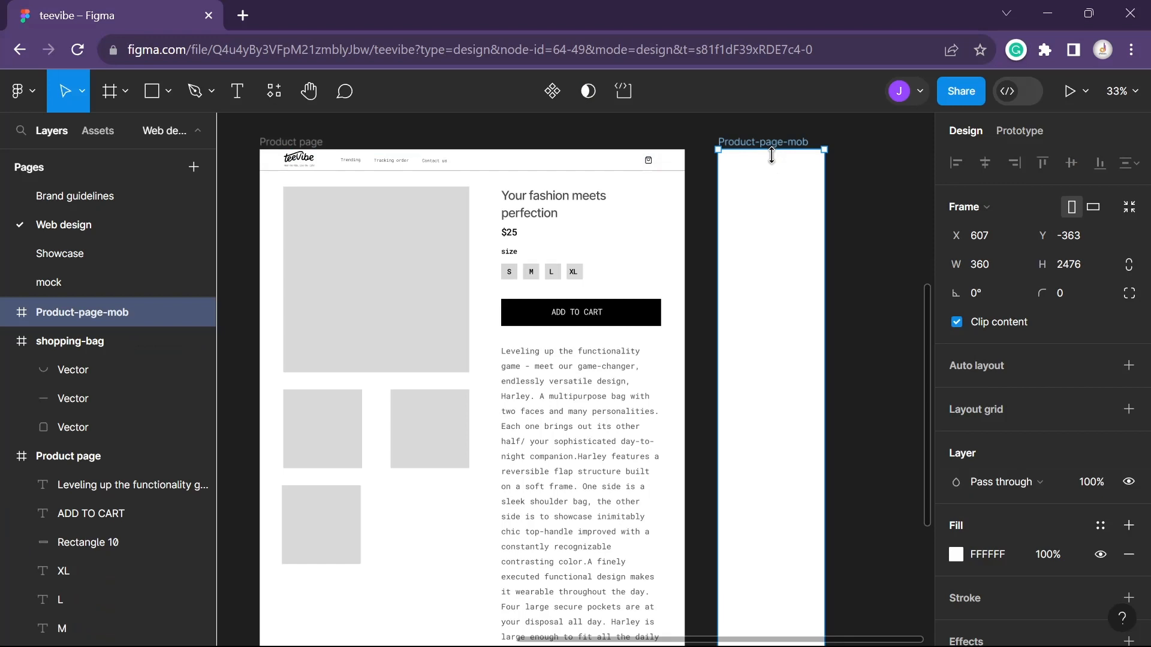
left_click(423, 162)
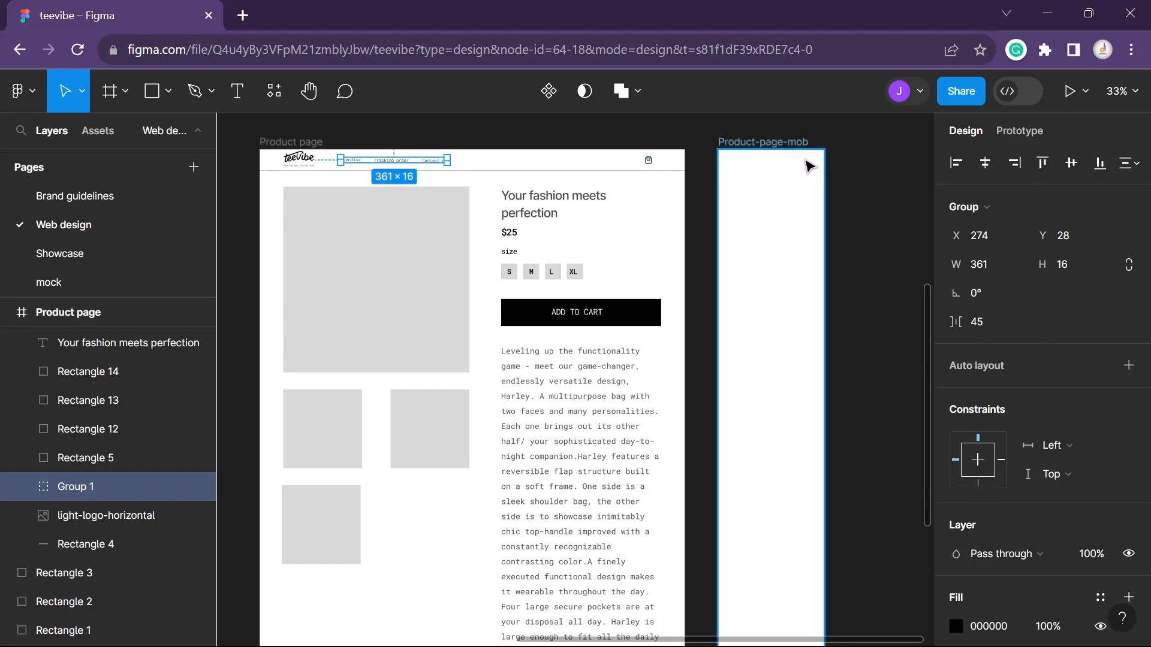
left_click(402, 313)
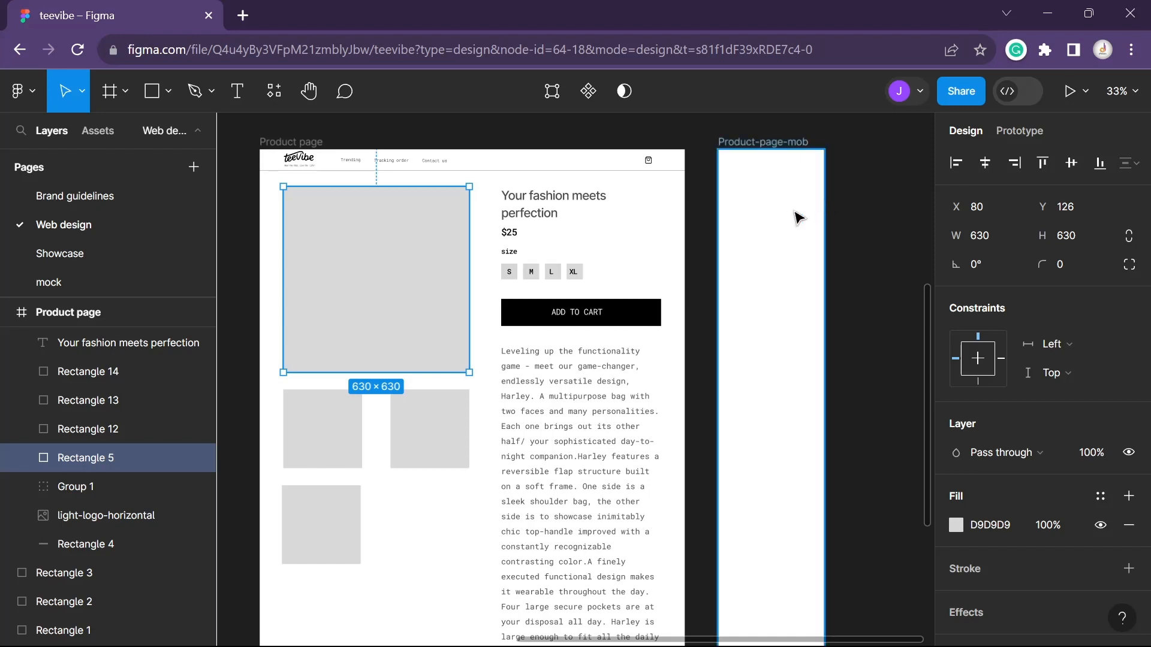
Paste a copy of the header bar rectangle into the Product-page-mob frame and fit it to the frame's top at 360 × 72
key("ctrl+v")
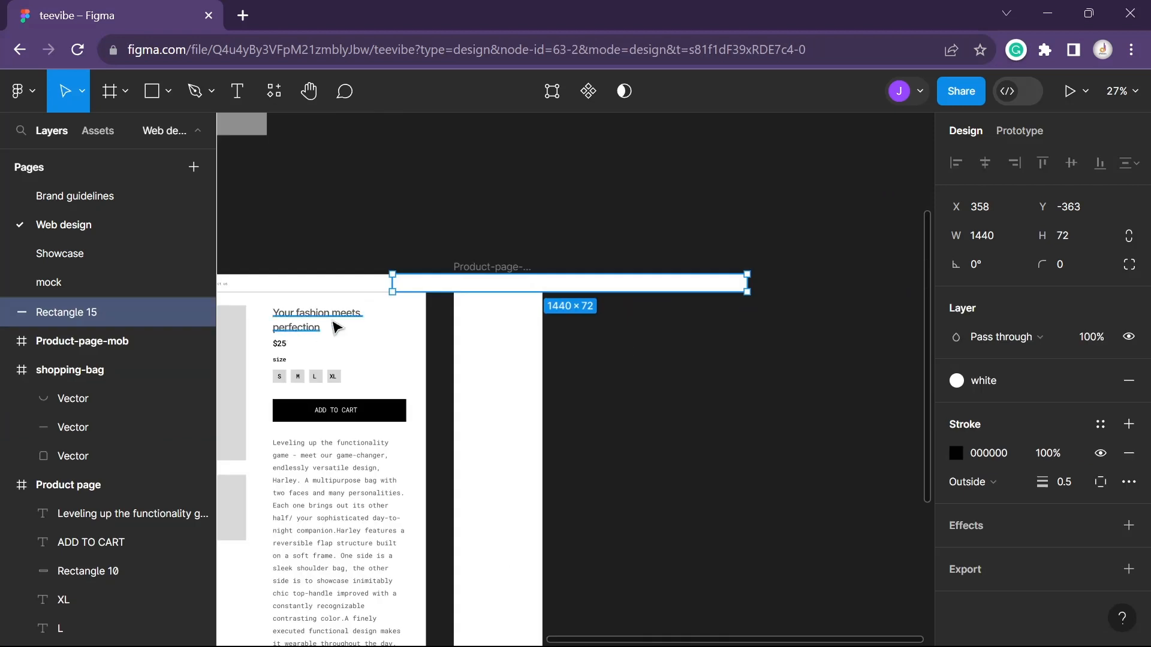
left_click_drag(605, 284, 528, 284)
left_click_drag(314, 276, 453, 275)
left_click_drag(671, 283, 542, 282)
scroll(558, 325, "up", 3)
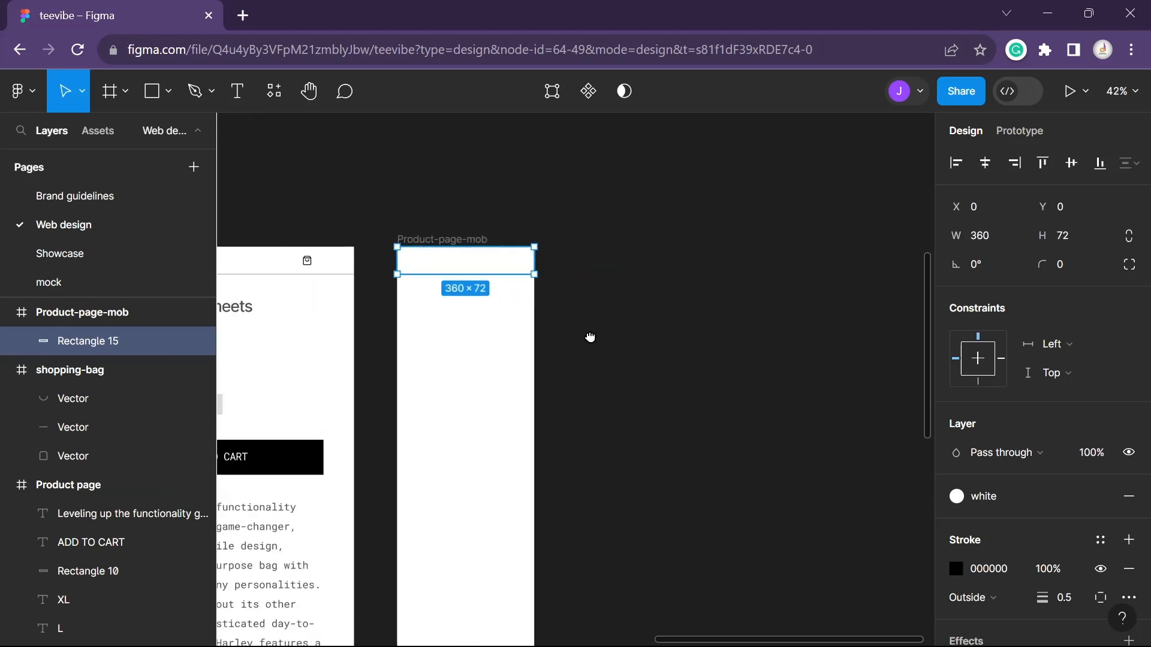
Duplicate the Teevibe logo from the Product page header and place the copy in the mobile frame's header bar
left_click_drag(589, 338, 782, 386)
left_click(667, 271)
left_click_drag(385, 290, 556, 243)
left_click_drag(321, 259, 563, 175)
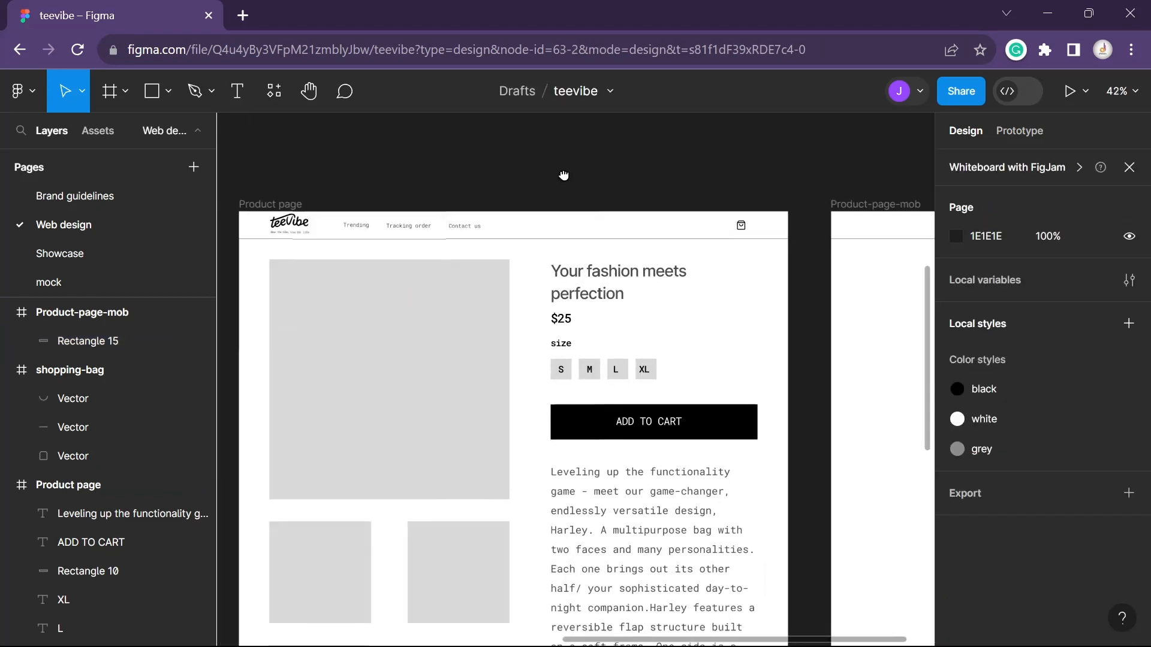
left_click(286, 222)
key("ctrl+d")
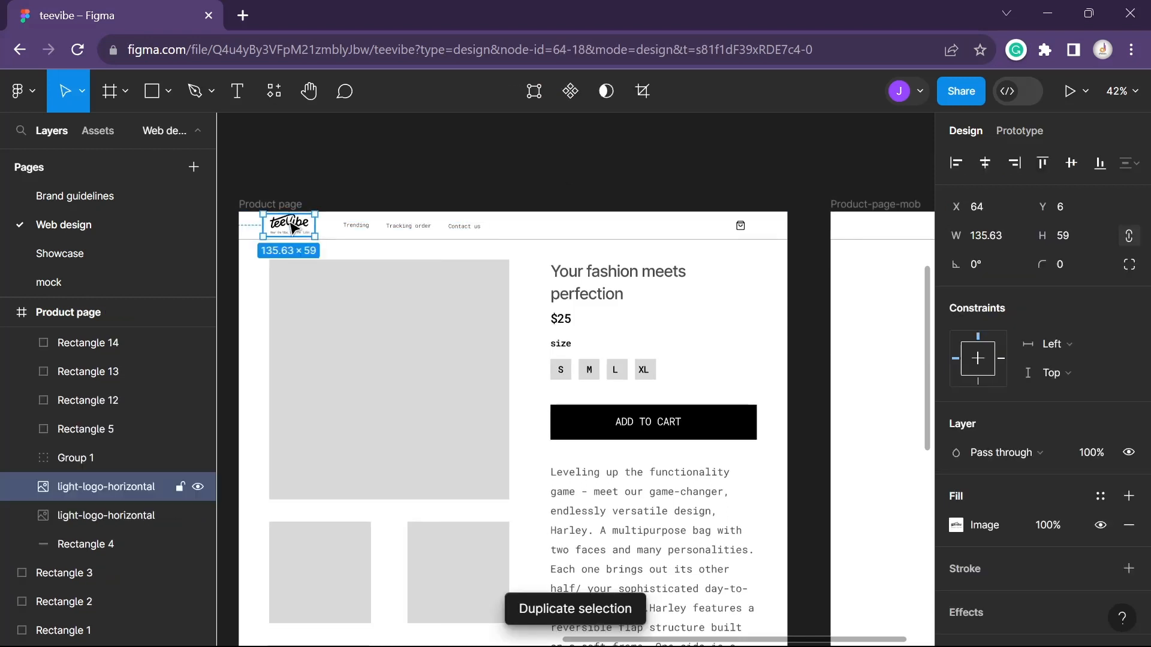
left_click_drag(326, 219, 722, 238)
scroll(721, 240, "up", 5)
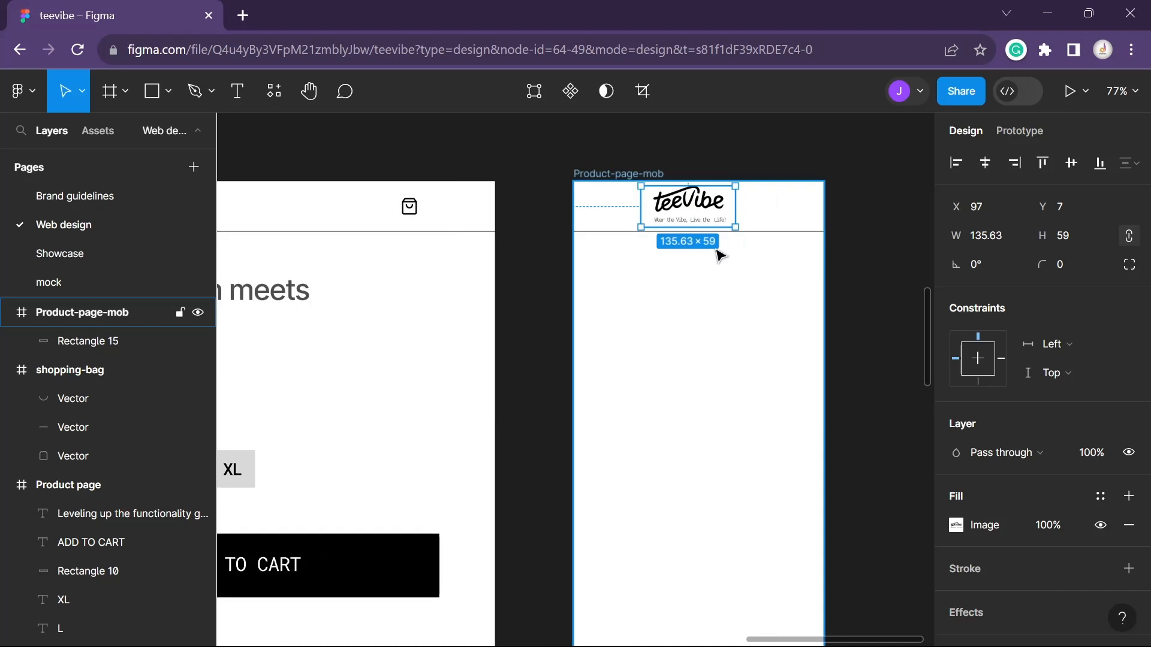
left_click_drag(680, 202, 682, 198)
Center the logo horizontally and vertically on the mobile header bar
left_click(778, 192)
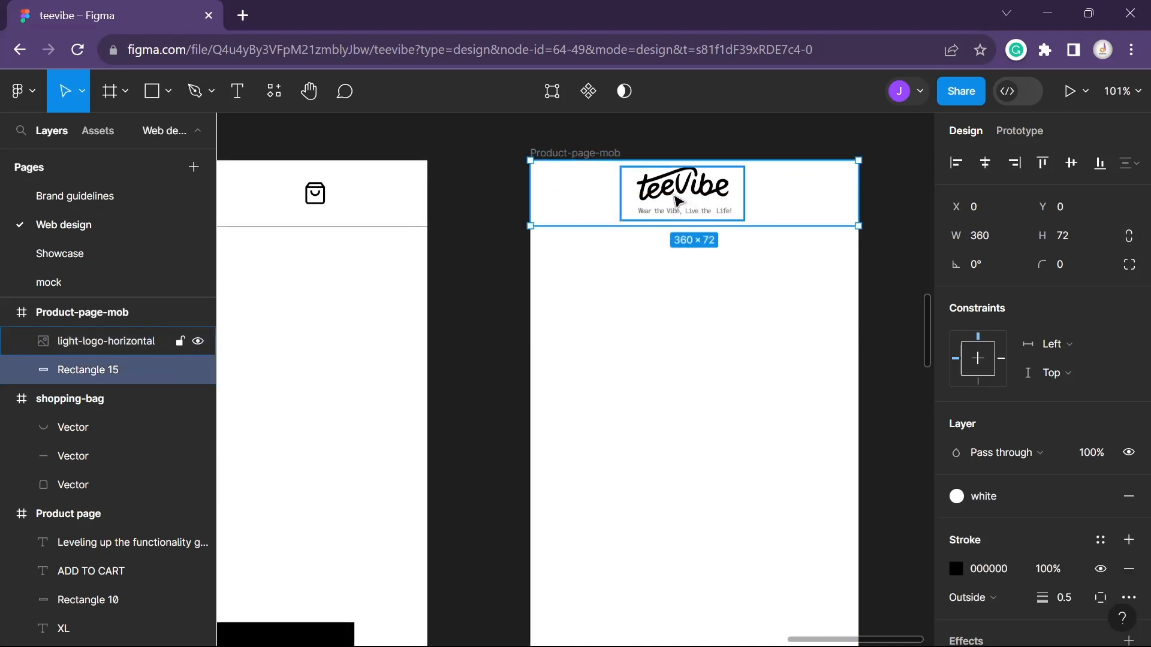
left_click(680, 202, "shift")
left_click(980, 165)
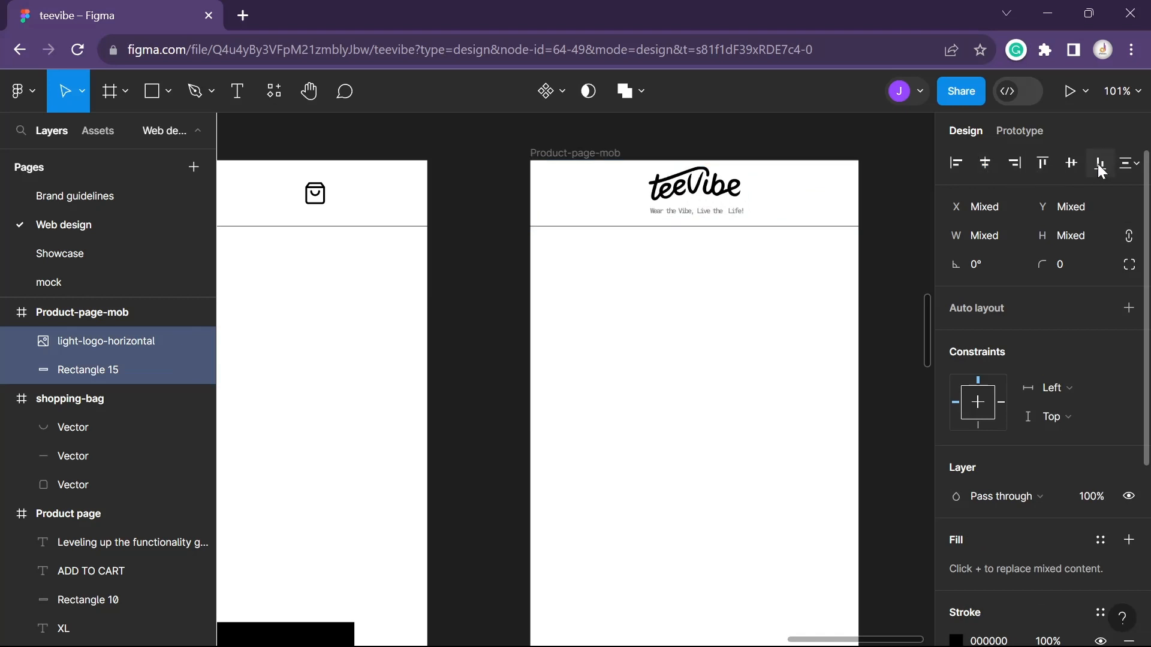
left_click(1066, 167)
left_click(750, 128)
scroll(798, 353, "down", 5)
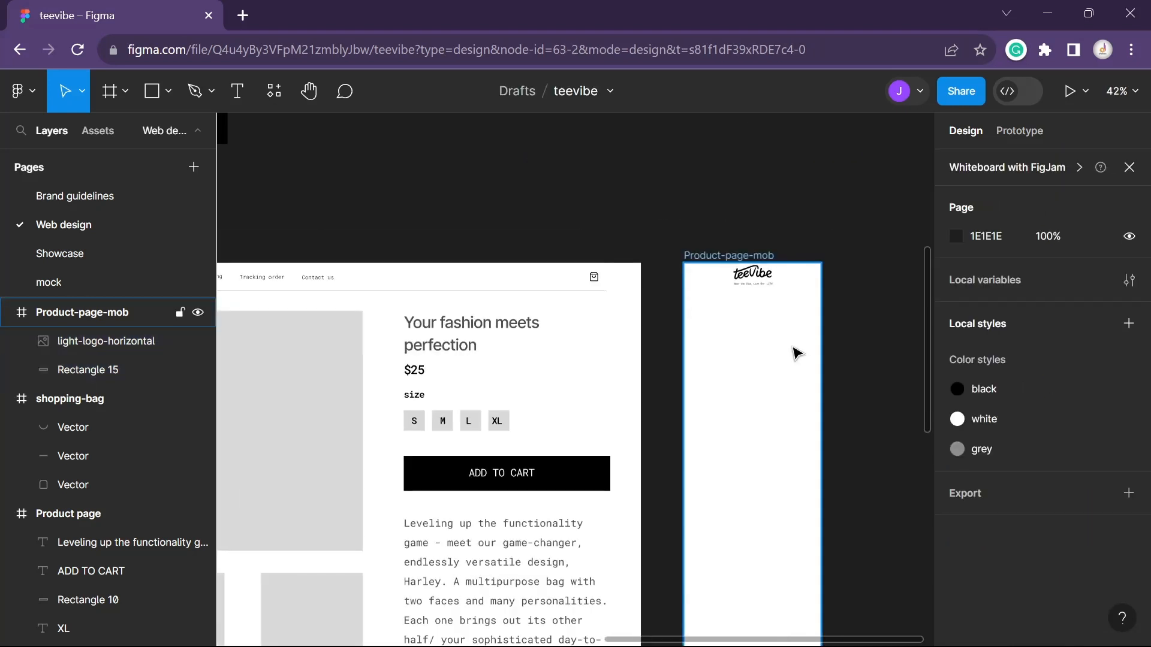
Copy the shopping bag icon from the Product page header into the mobile header's right end at X 317, Y 23
left_click(592, 274)
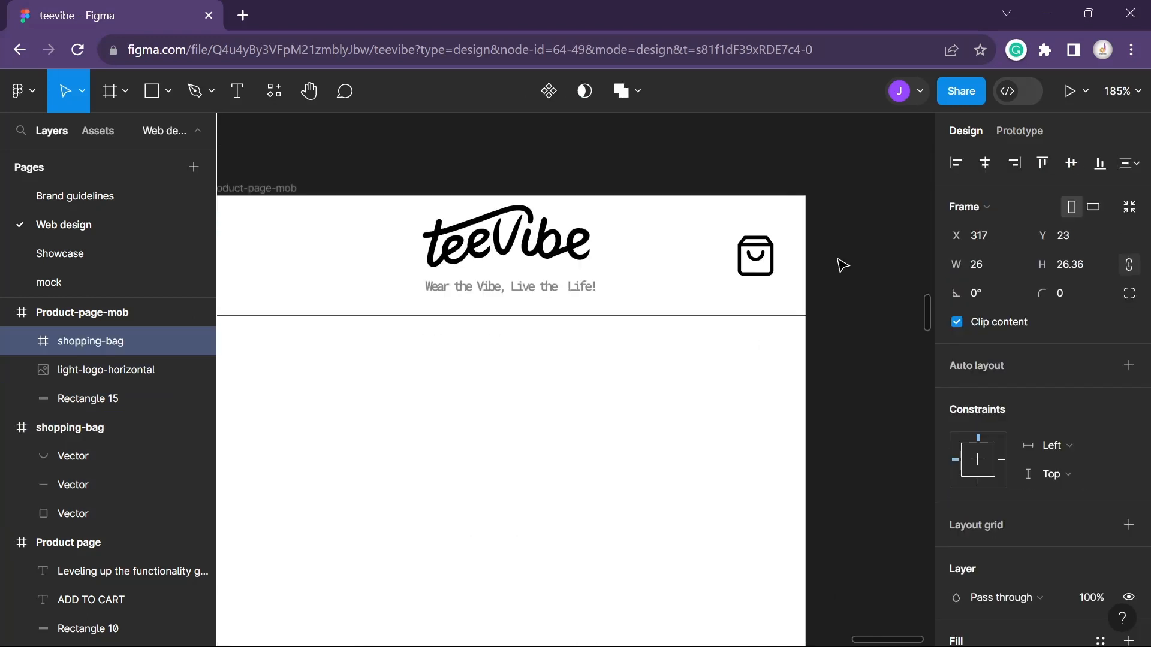
scroll(877, 335, "down", 5)
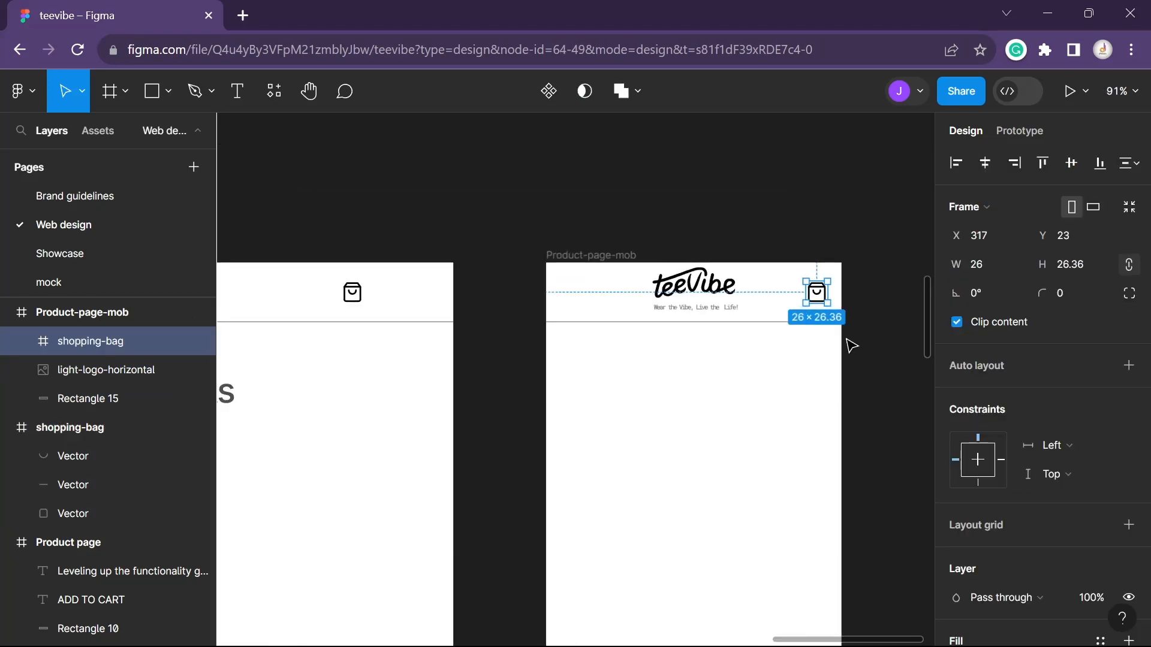
left_click(879, 374)
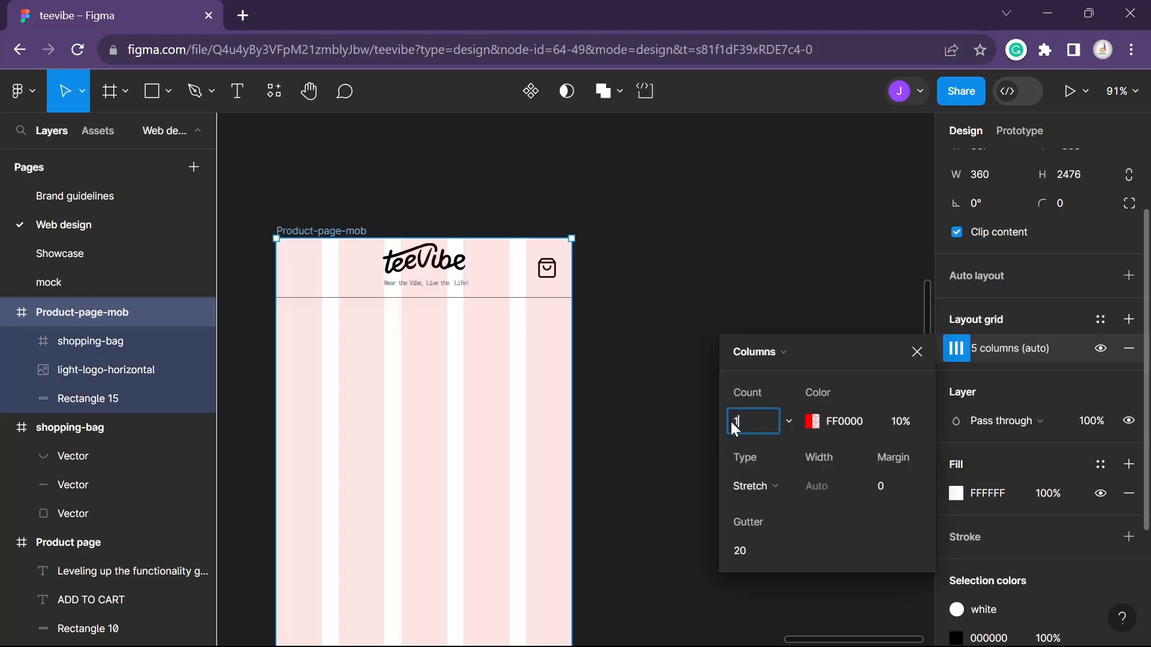
Give the Product-page-mob frame a column layout grid with 12 columns and a margin of 16
key("Return")
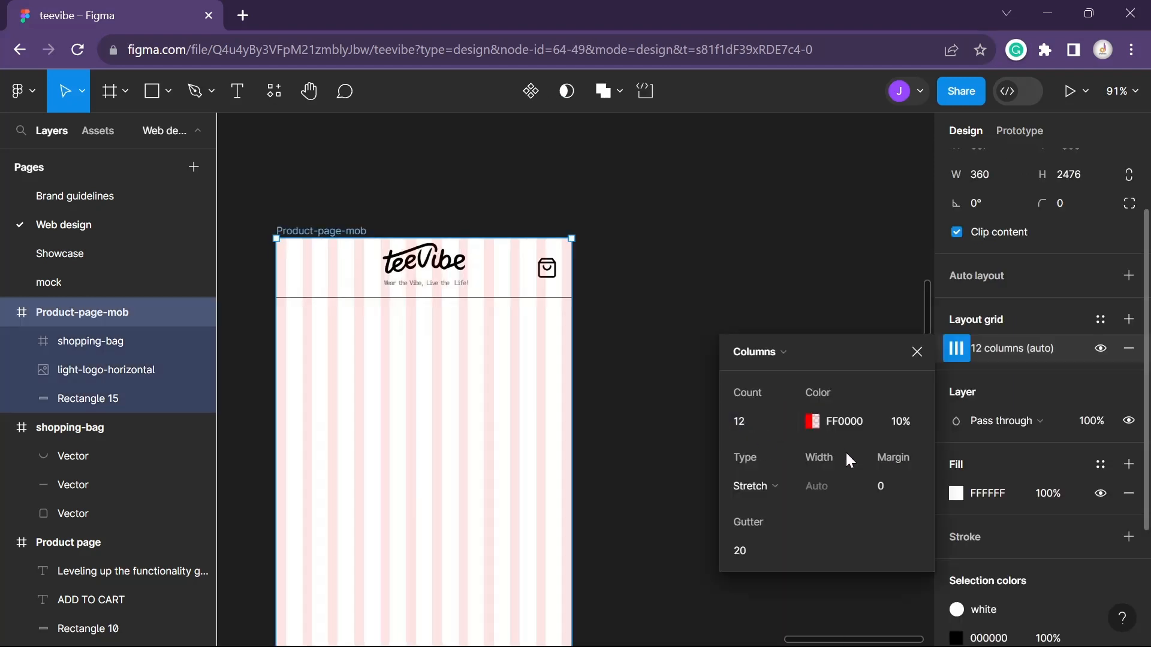
type("16")
key("Return")
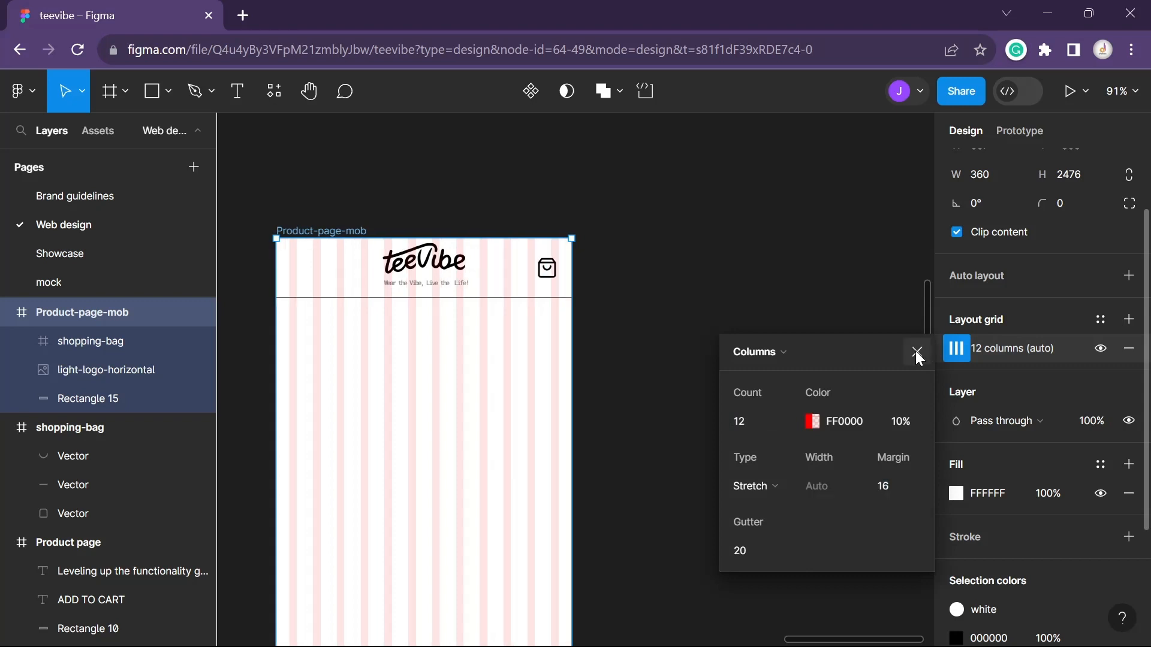
left_click(916, 351)
left_click(719, 372)
Insert the bar-chart-2 icon with the Feather Icons plugin
left_click_drag(624, 373, 830, 380)
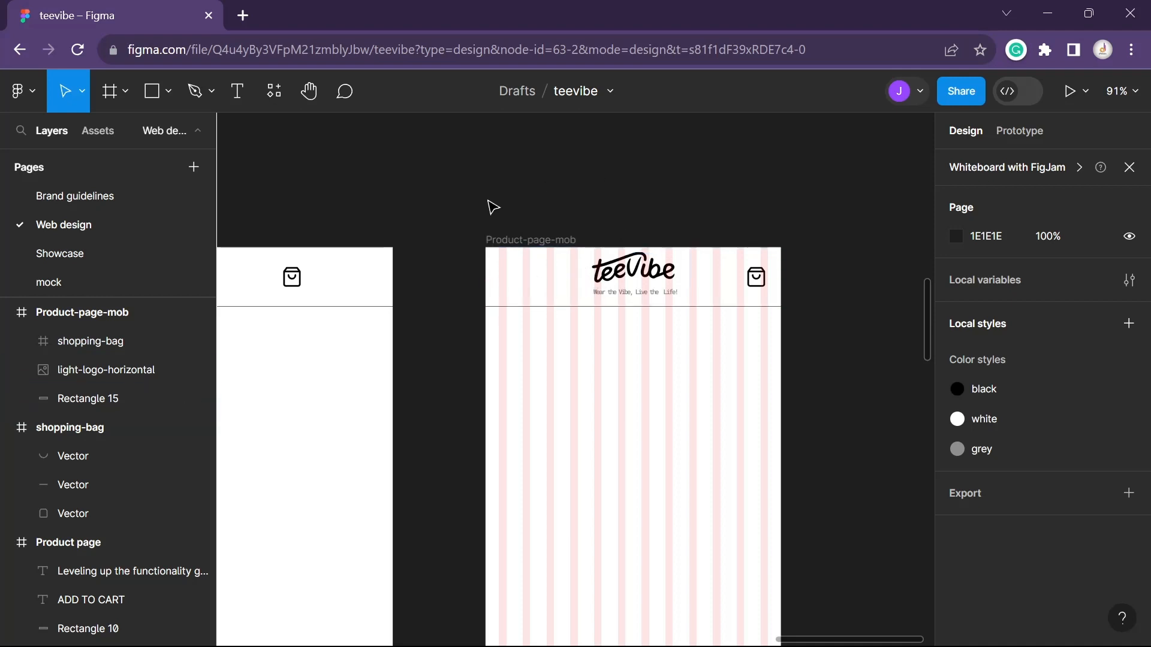
right_click(519, 284)
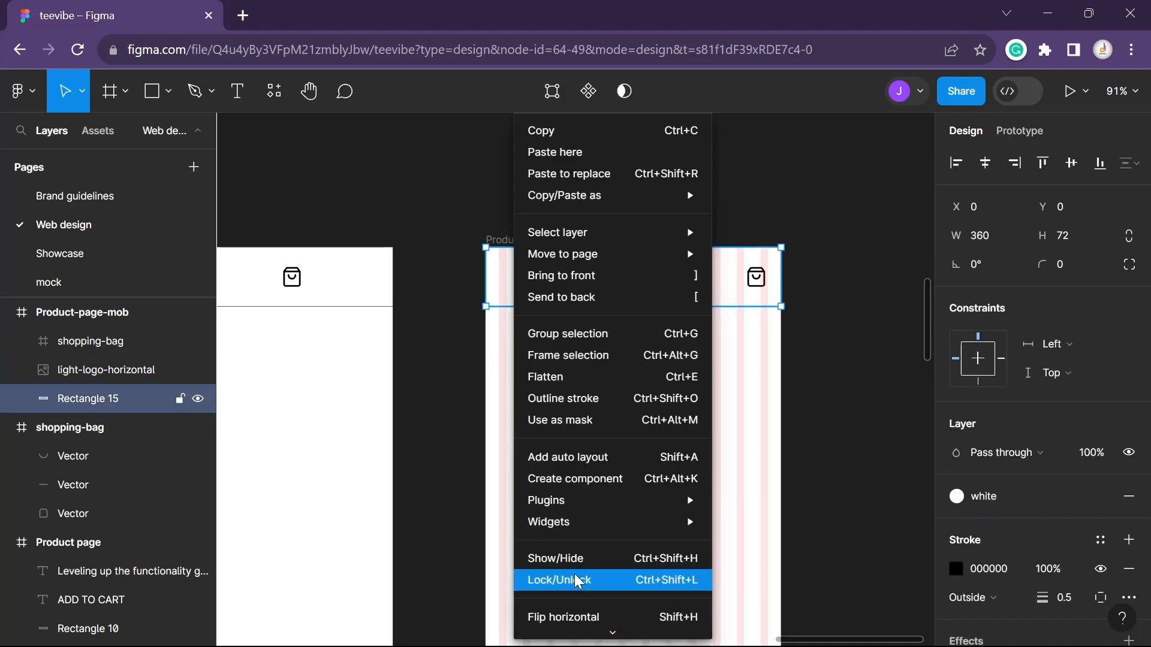
mouse_move(589, 500)
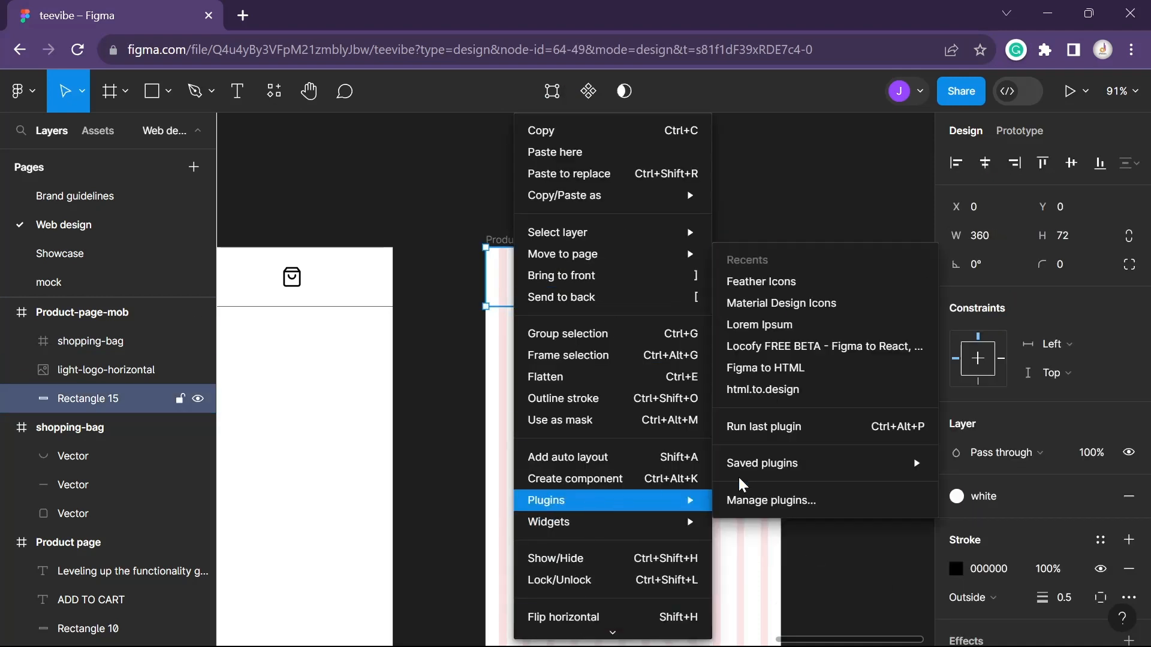
left_click(807, 287)
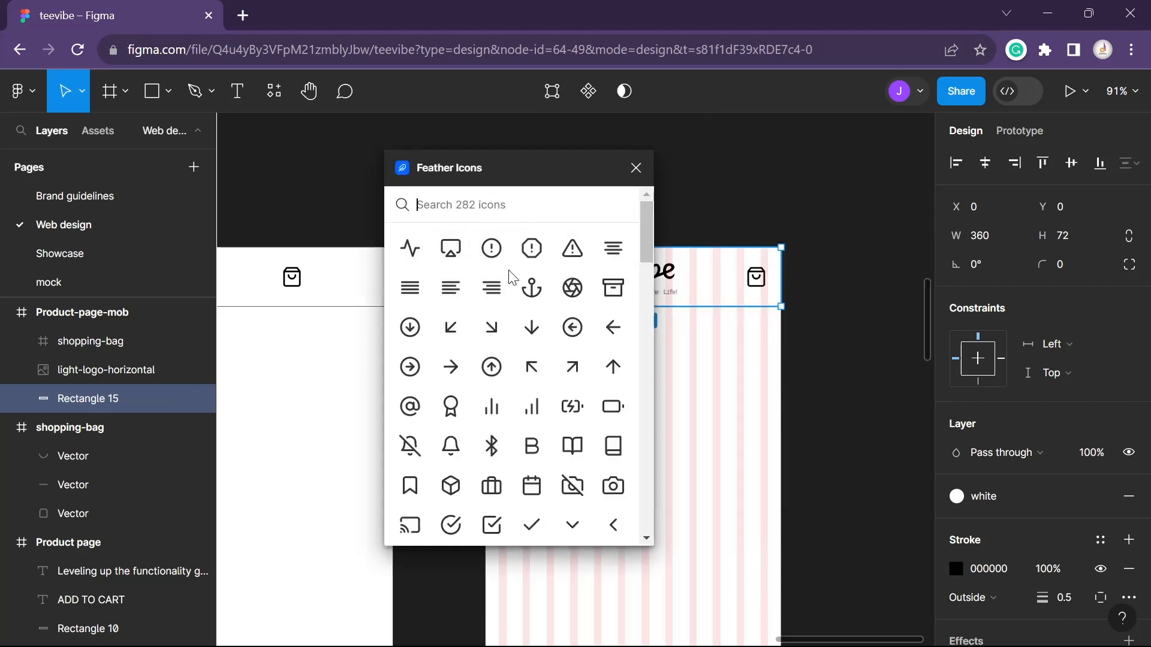
left_click(492, 407)
left_click(634, 169)
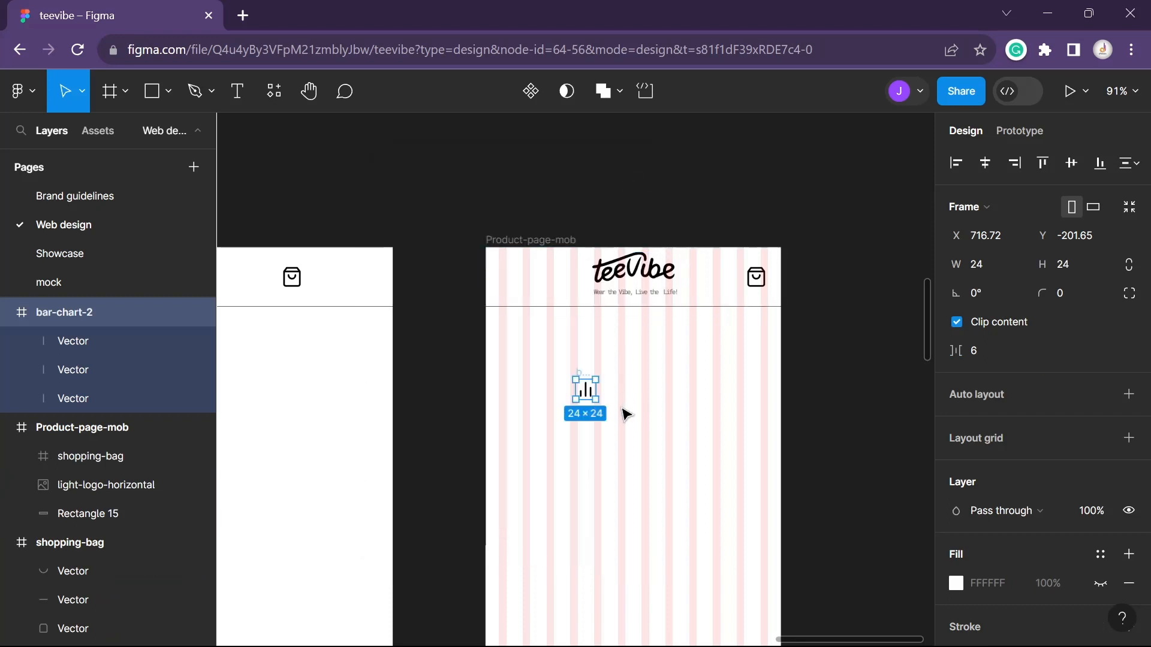
Rotate the bar-chart-2 icon to -90° and move it to the left end of the mobile header as a menu icon
scroll(616, 419, "up", 4)
left_click(996, 288)
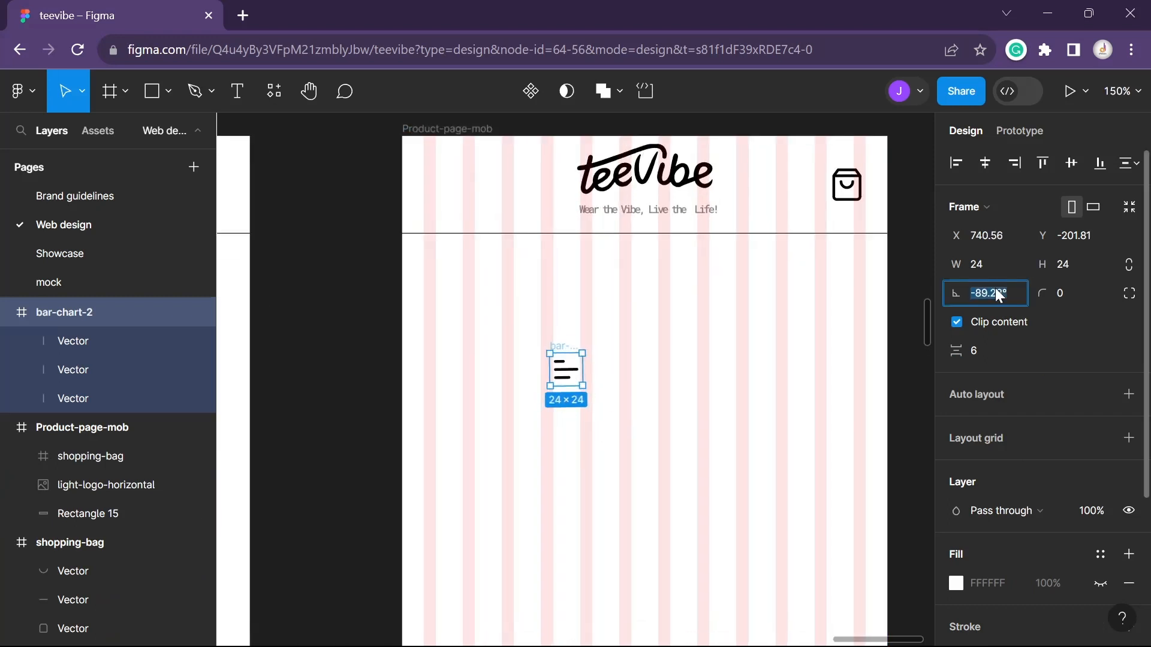
type("-9")
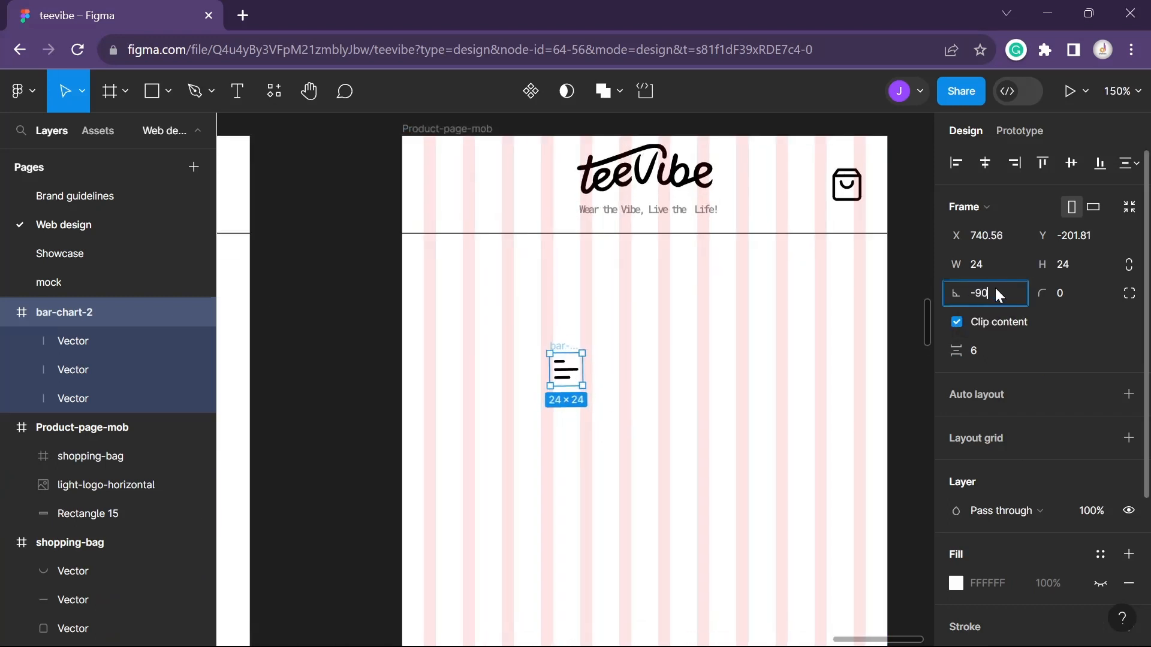
key("Return")
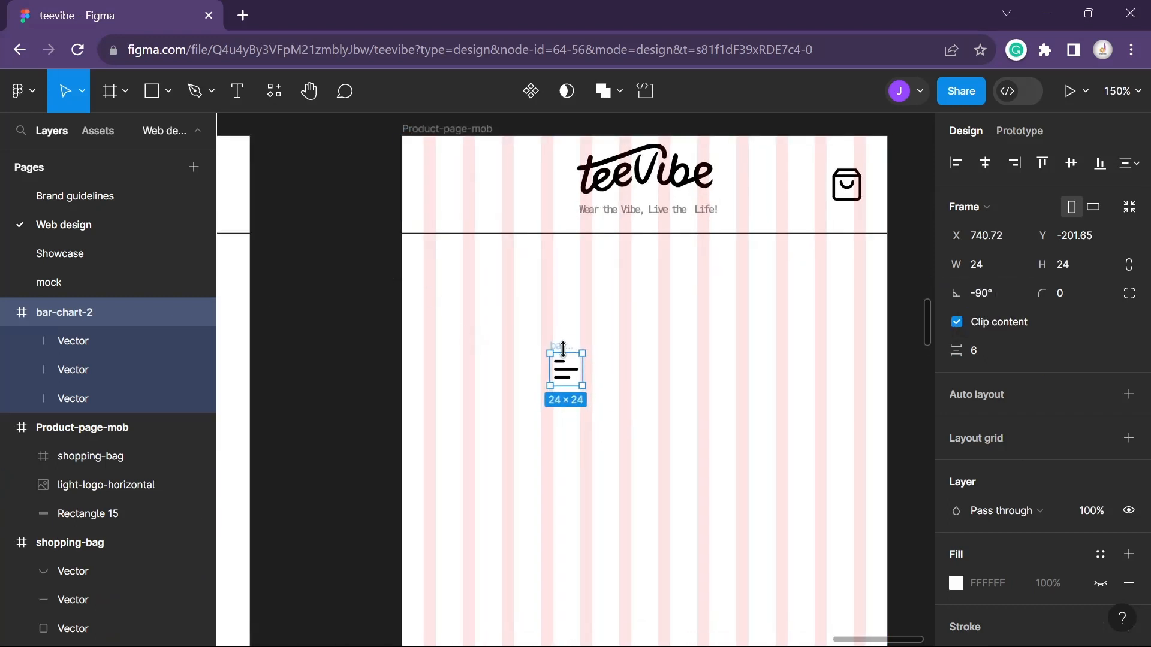
left_click_drag(567, 349, 445, 164)
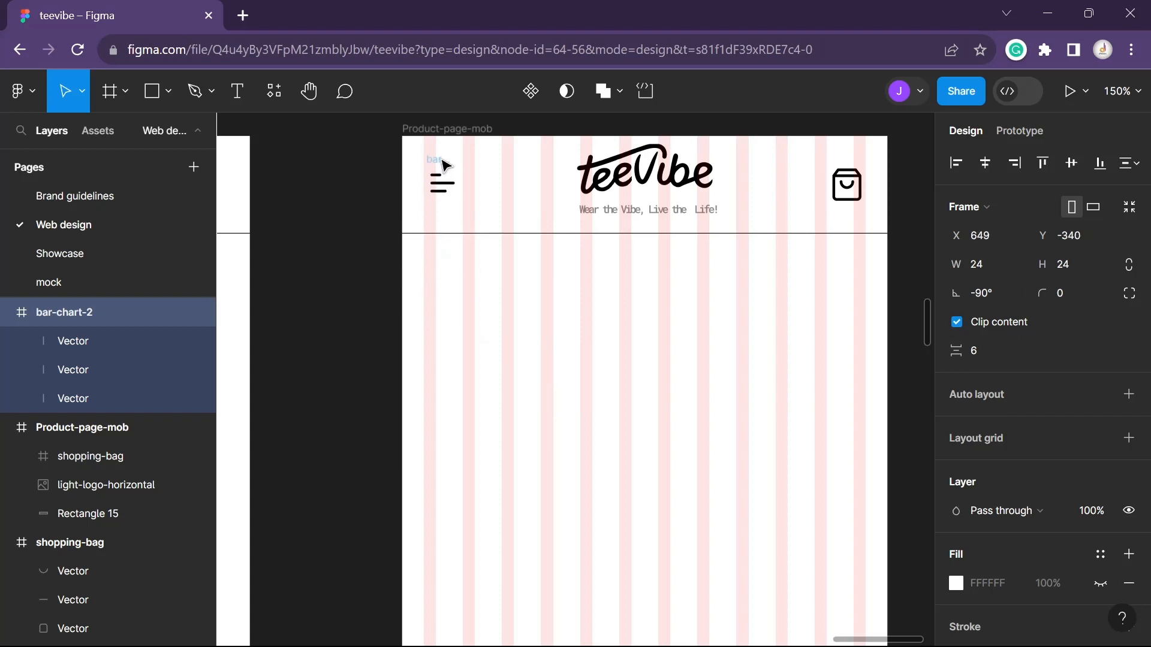
Resize the menu icon proportionally to 26 × 26, matching the width of the shopping bag icon
left_click(847, 182)
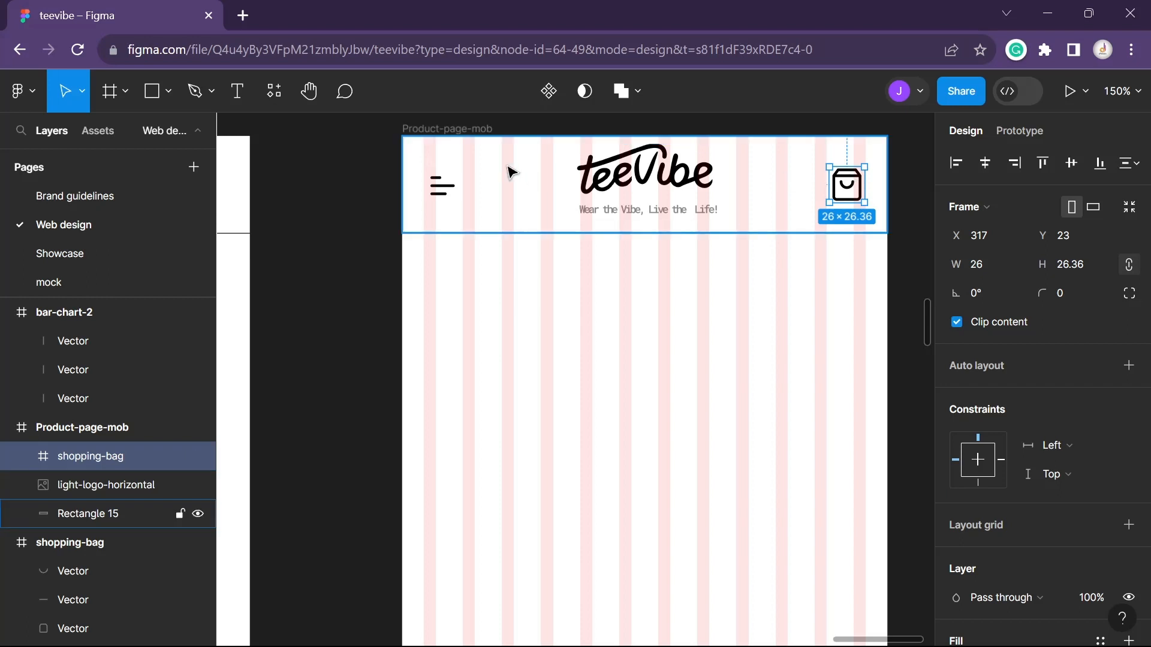
left_click(443, 186)
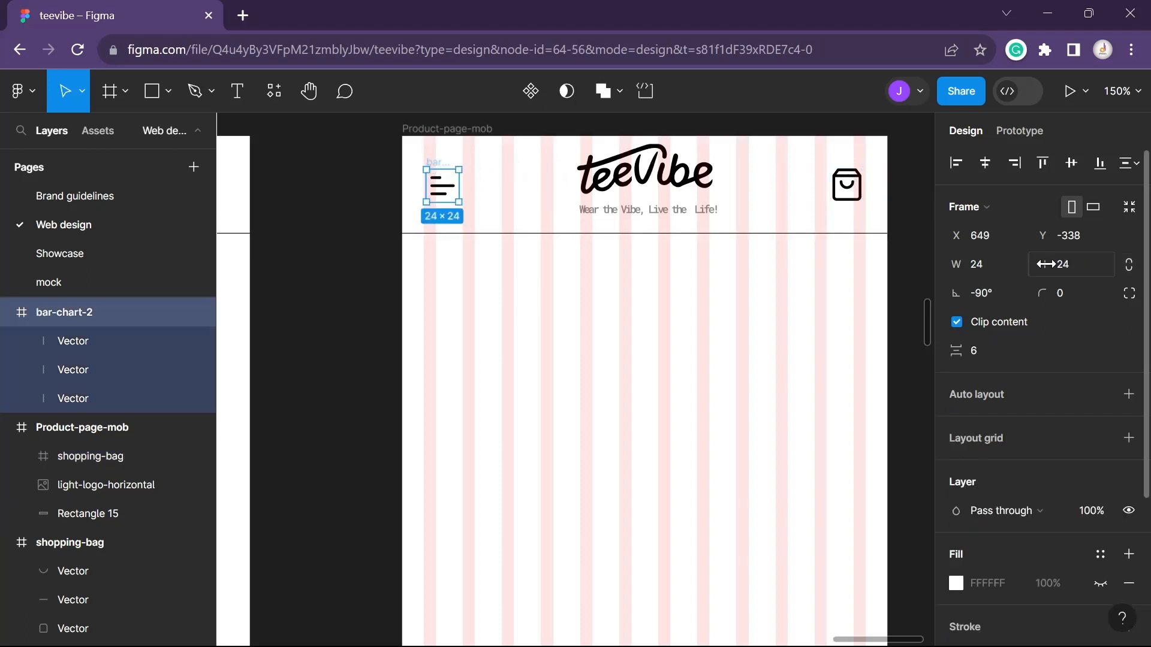
left_click(993, 274)
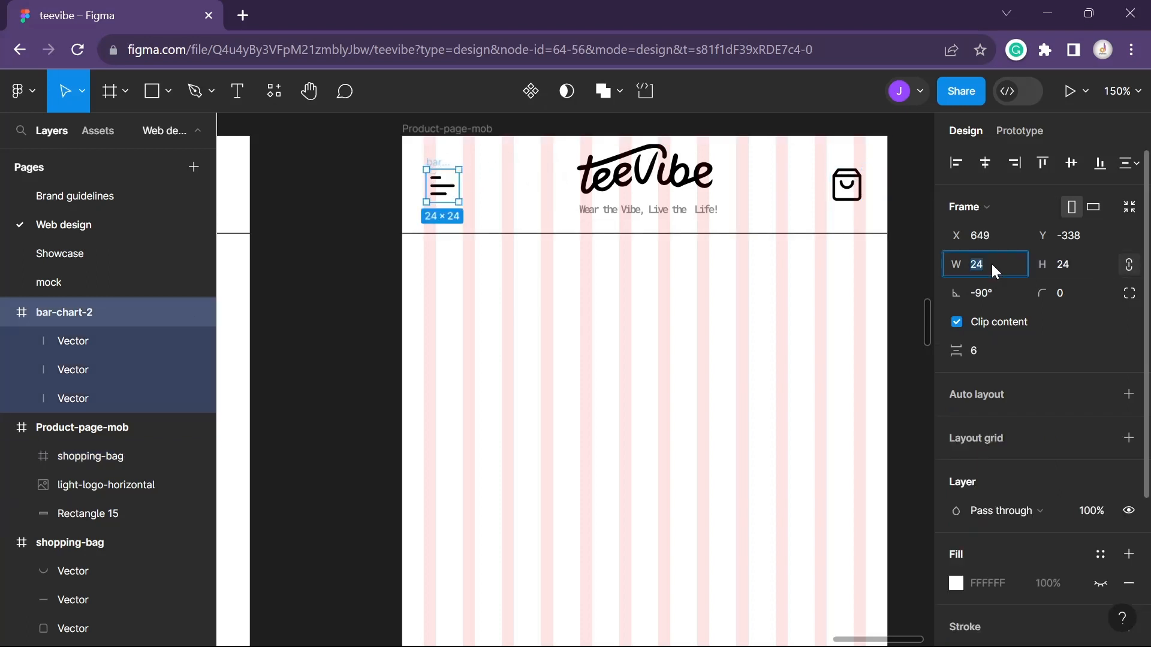
type("26")
key("Return")
scroll(535, 291, "up", 1)
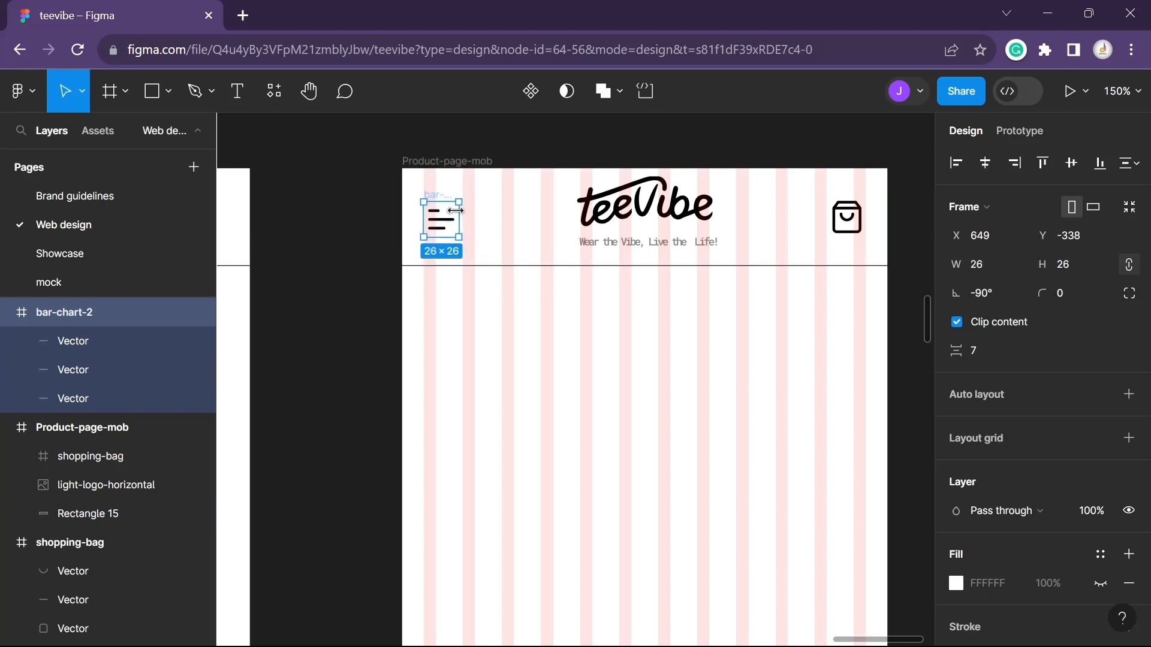
Align the menu icon with the vertical center of the mobile header bar
left_click(508, 181)
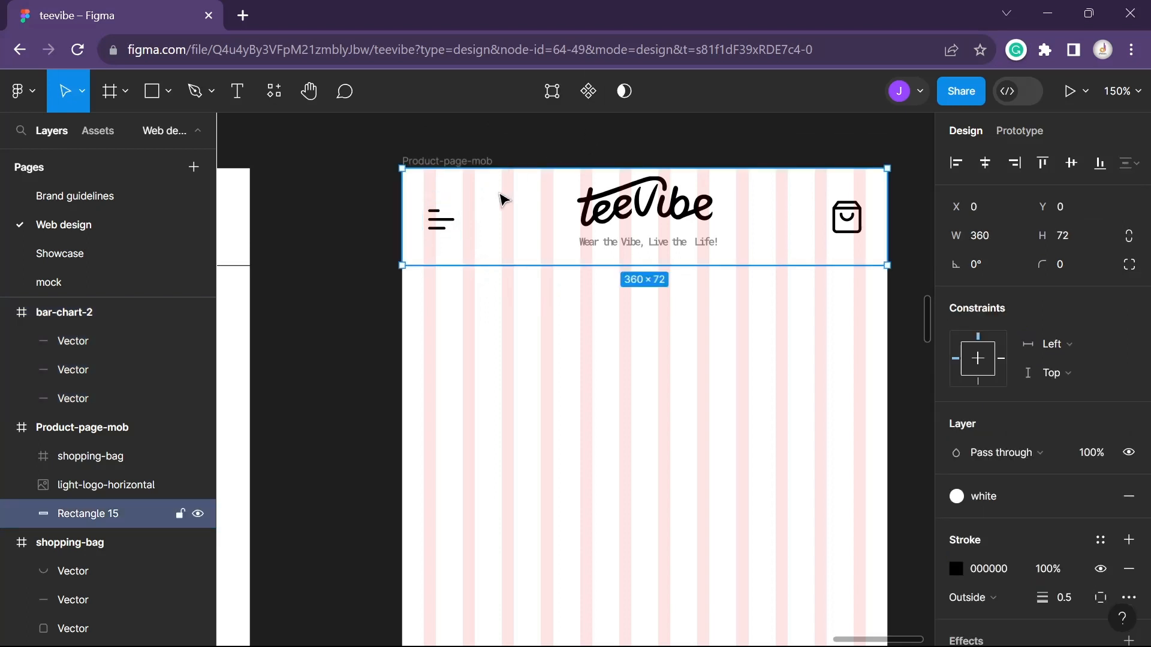
left_click(433, 205, "shift")
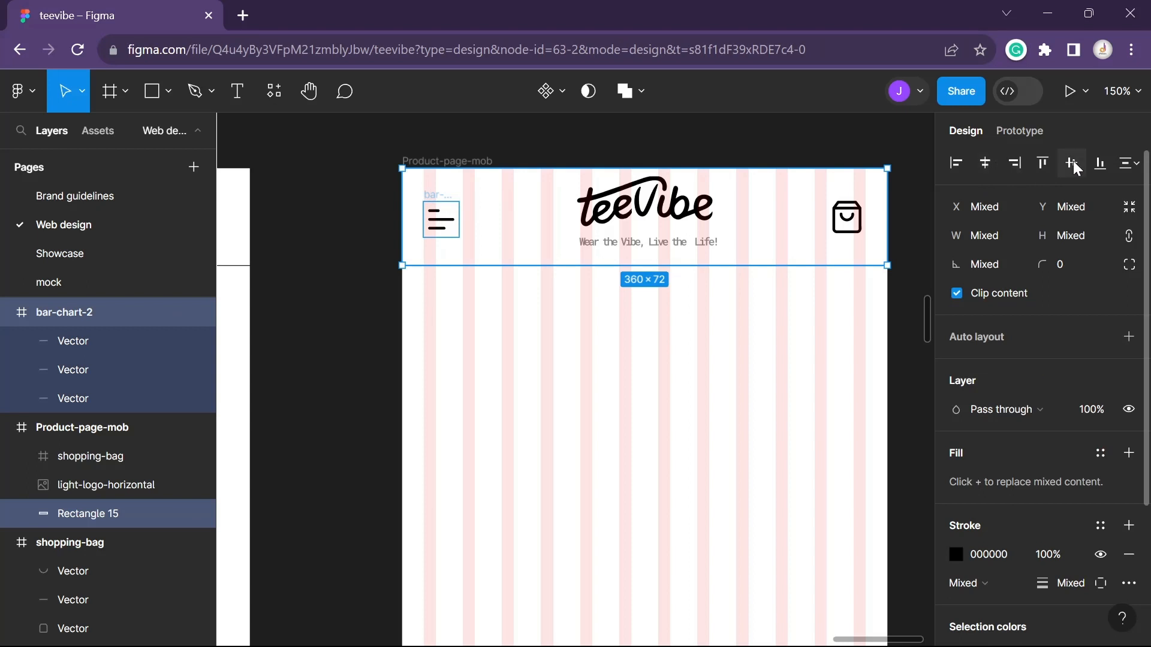
left_click(365, 341)
scroll(360, 412, "down", 5)
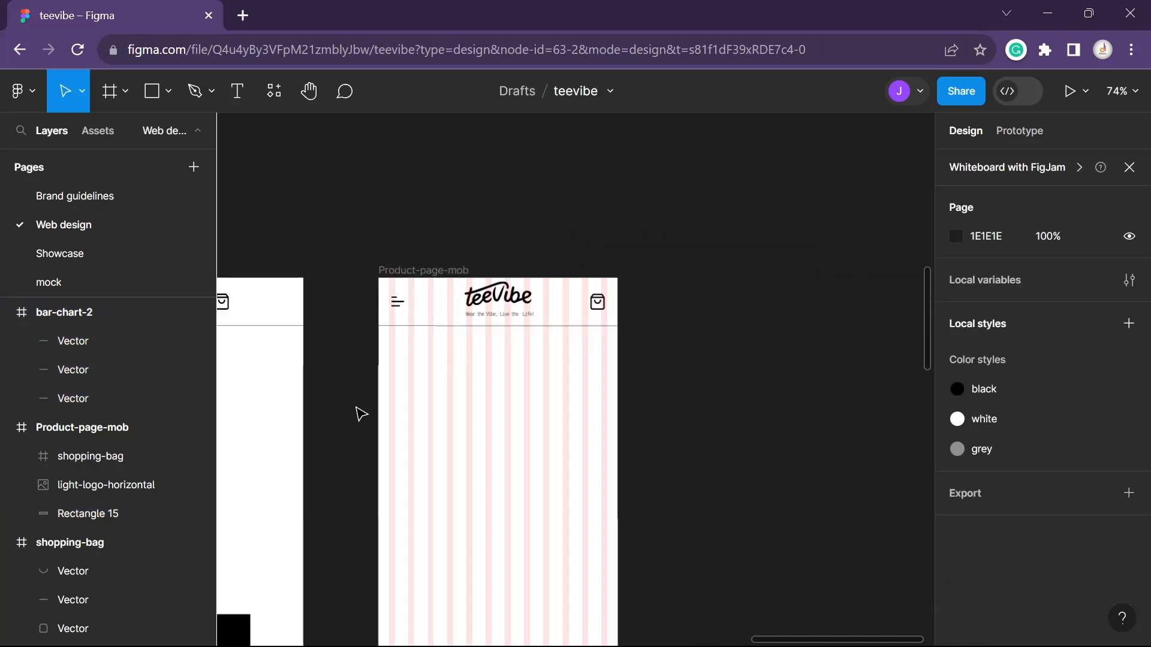
Hide the 12-column layout grid of the Product-page-mob frame
left_click(423, 270)
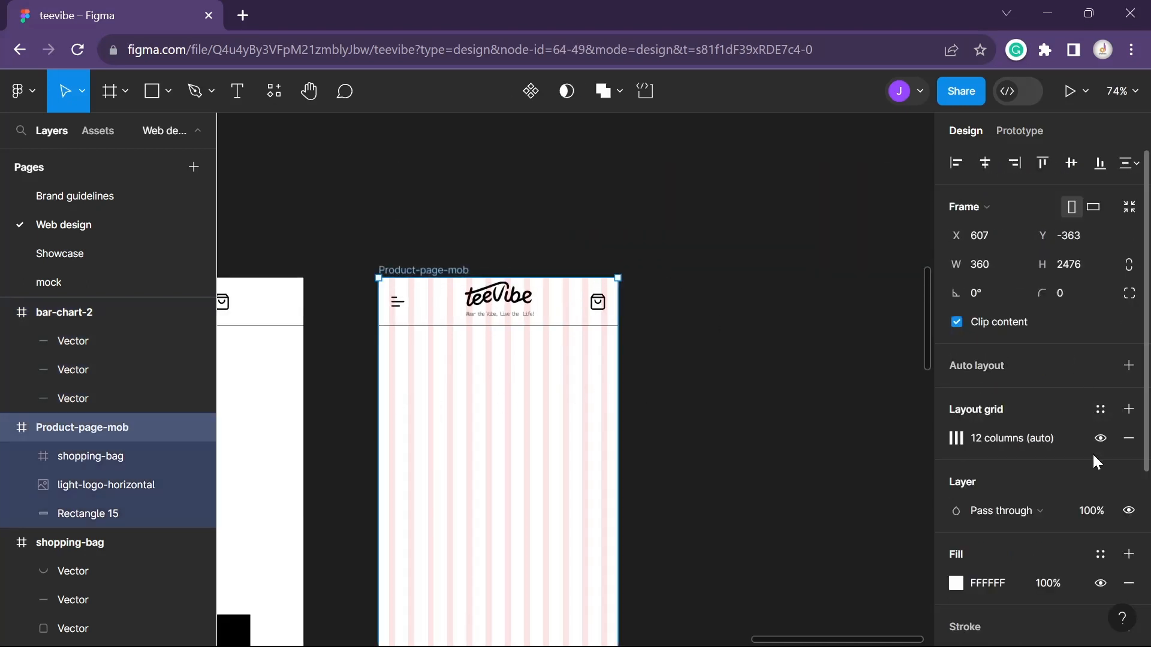
left_click(1104, 438)
left_click(713, 365)
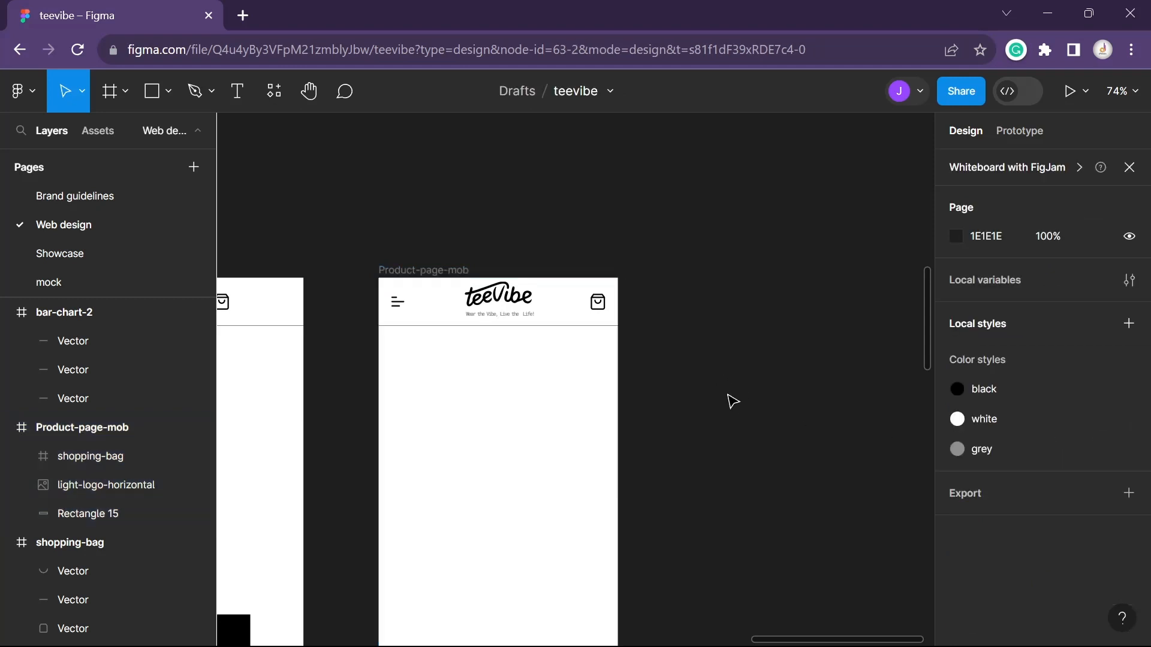
Duplicate the large grey image placeholder from the Product page and place the copy below the header in Product-page-mob
scroll(743, 419, "down", 5)
scroll(746, 427, "up", 2)
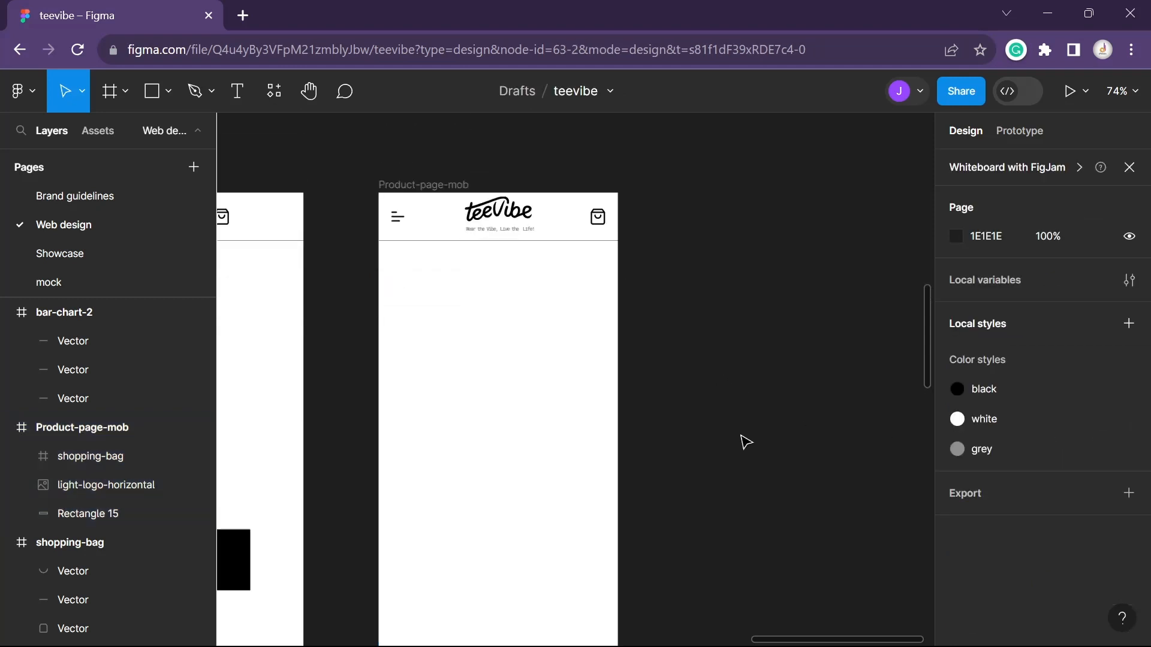
left_click_drag(368, 401, 753, 392)
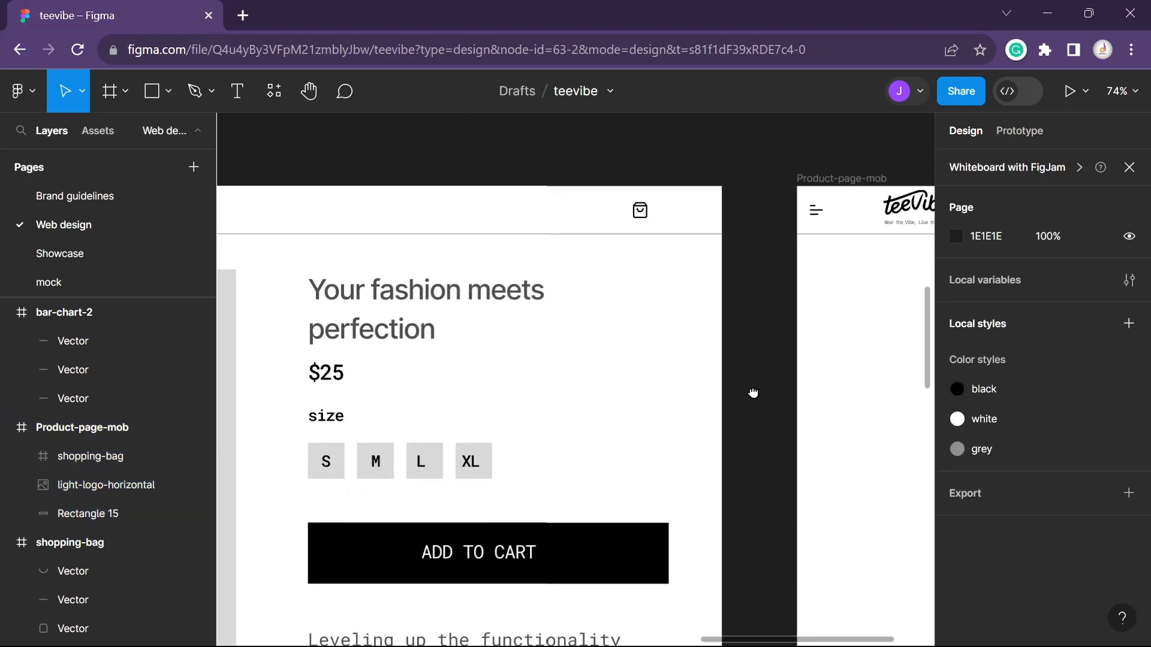
scroll(667, 442, "down", 3)
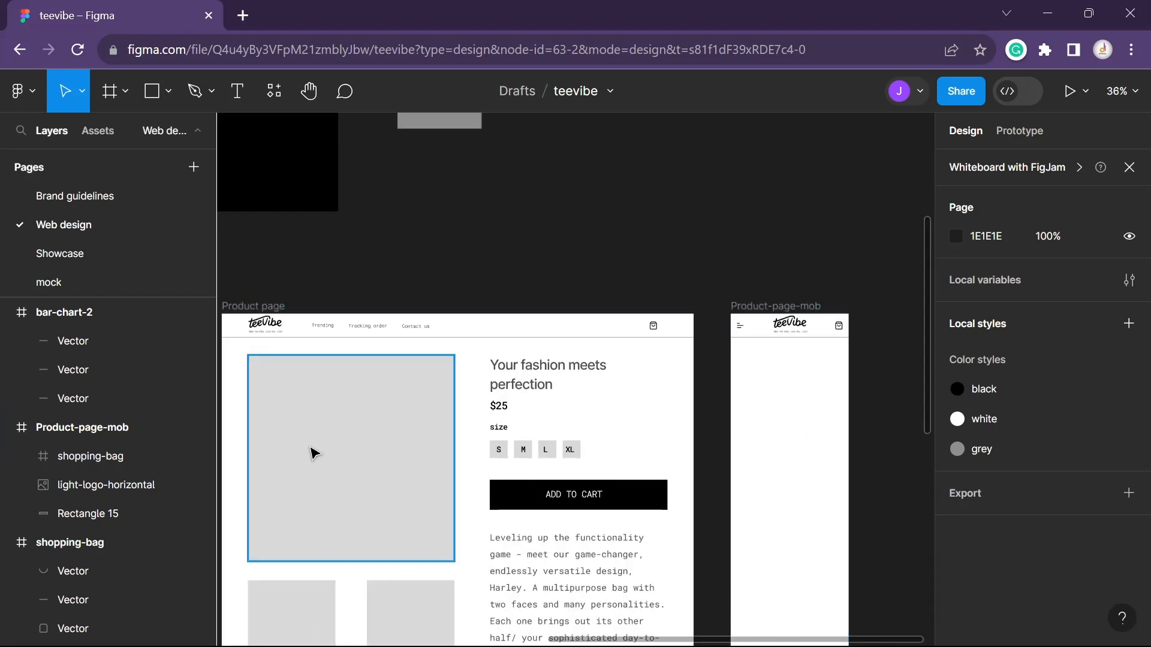
left_click(373, 463)
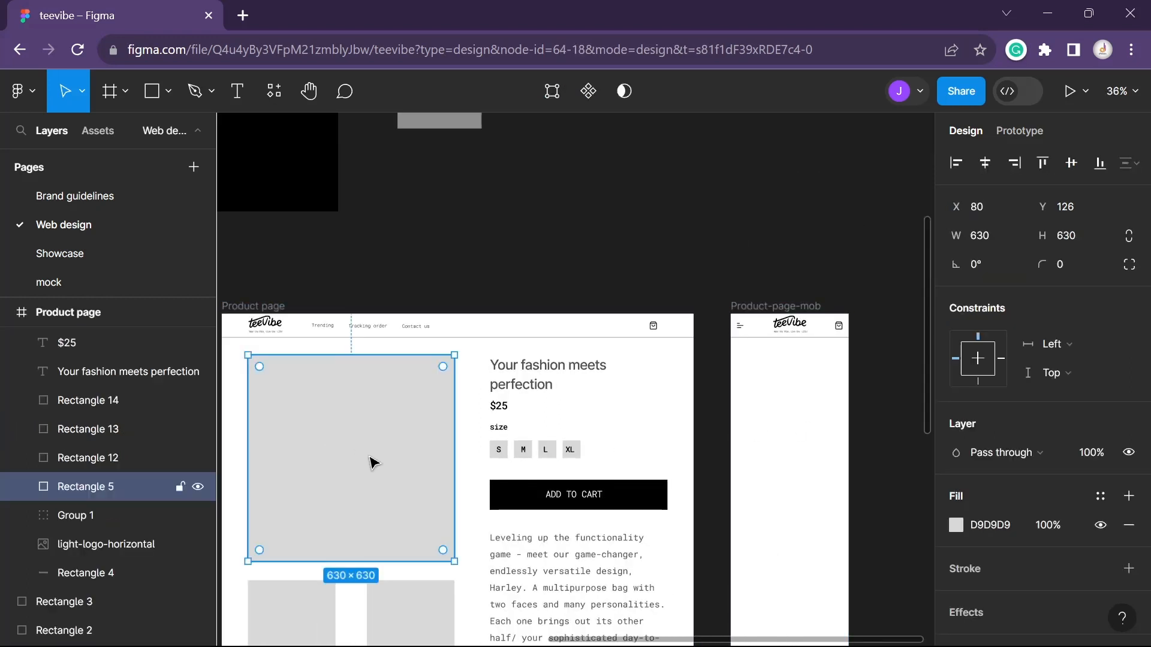
key("ctrl+d")
left_click_drag(358, 464, 801, 456)
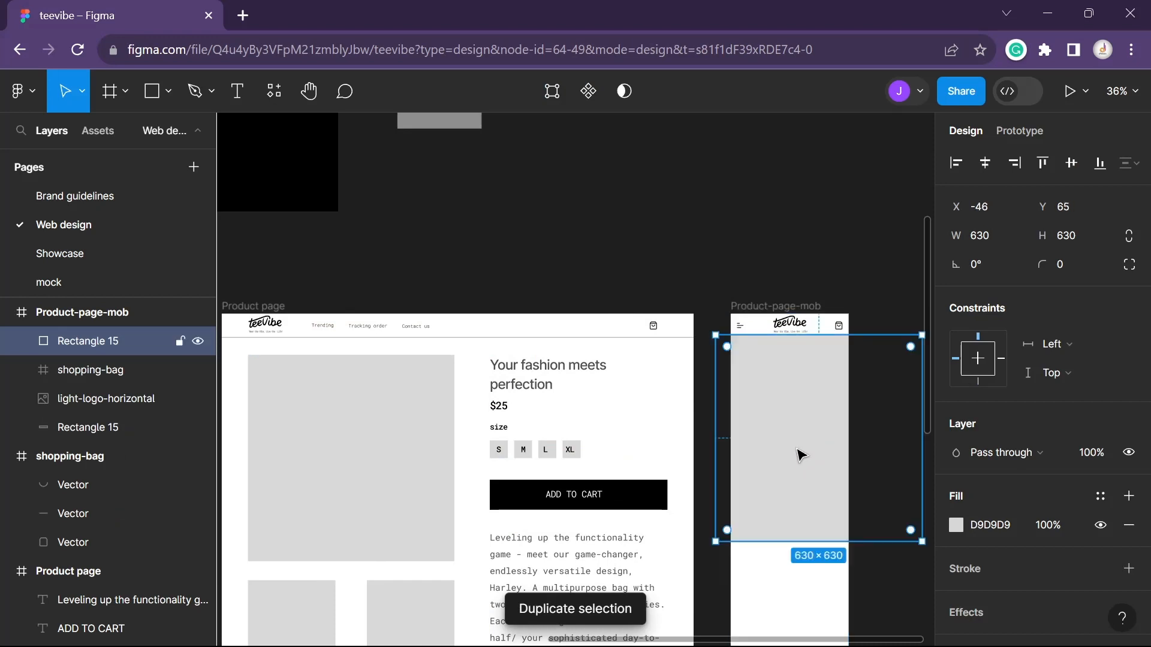
Resize the mobile image placeholder to 360 × 360 so it spans the frame's full width directly below the header
left_click_drag(715, 541, 730, 535)
scroll(705, 543, "right", 5)
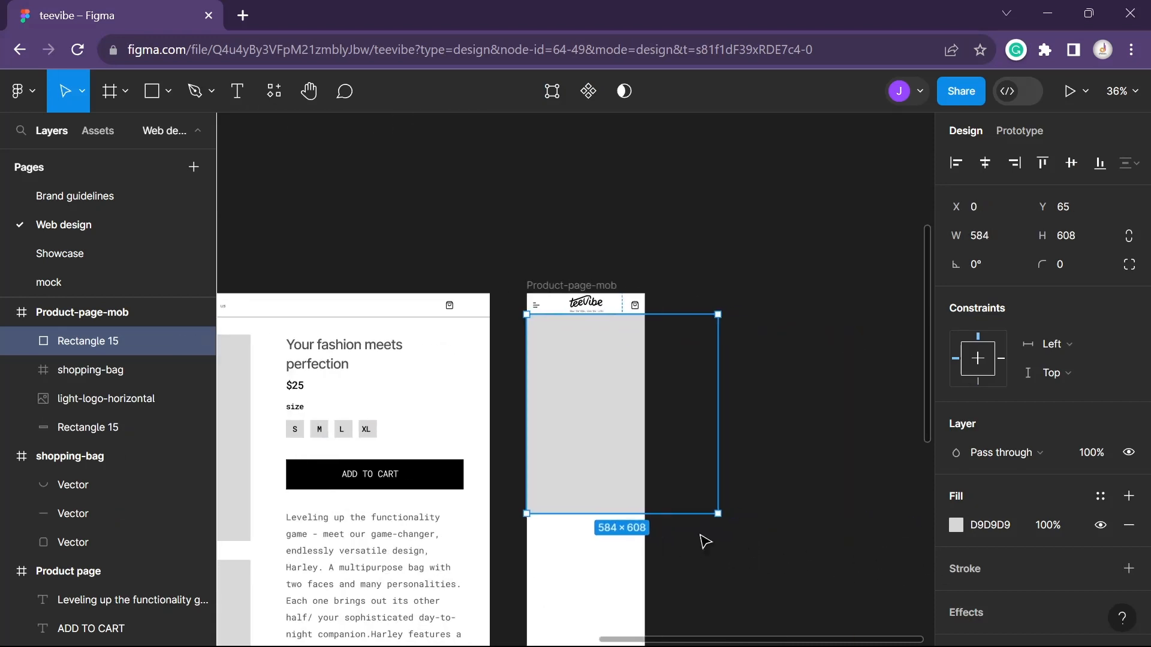
left_click_drag(718, 482, 645, 465)
left_click_drag(600, 514, 591, 445)
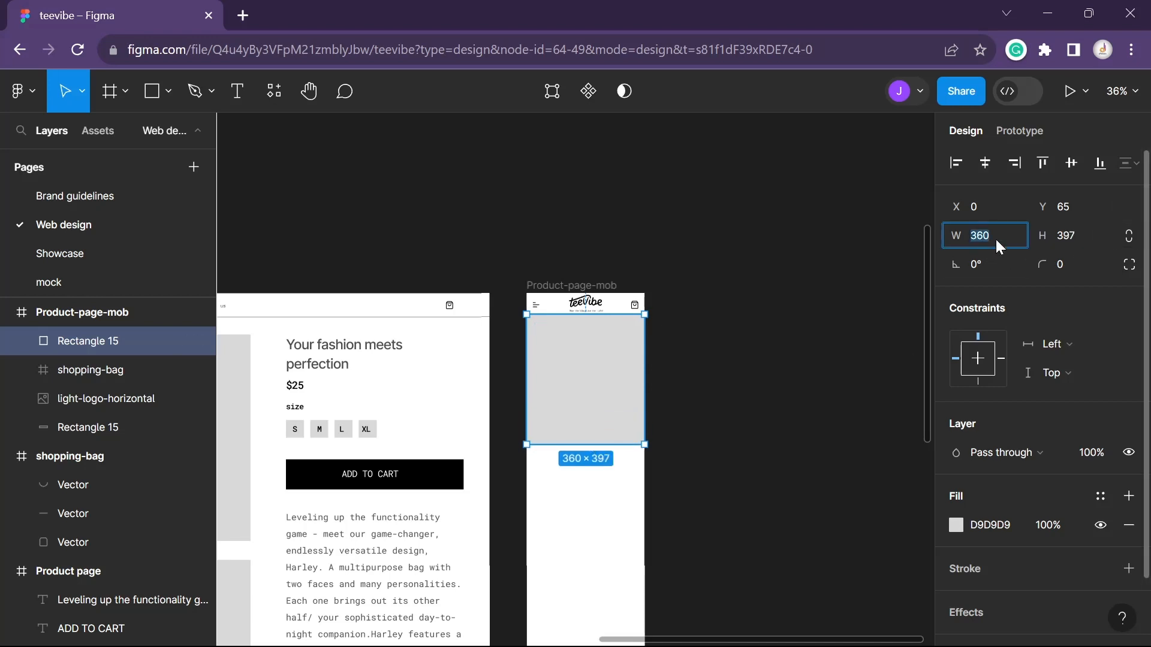
left_click(1078, 236)
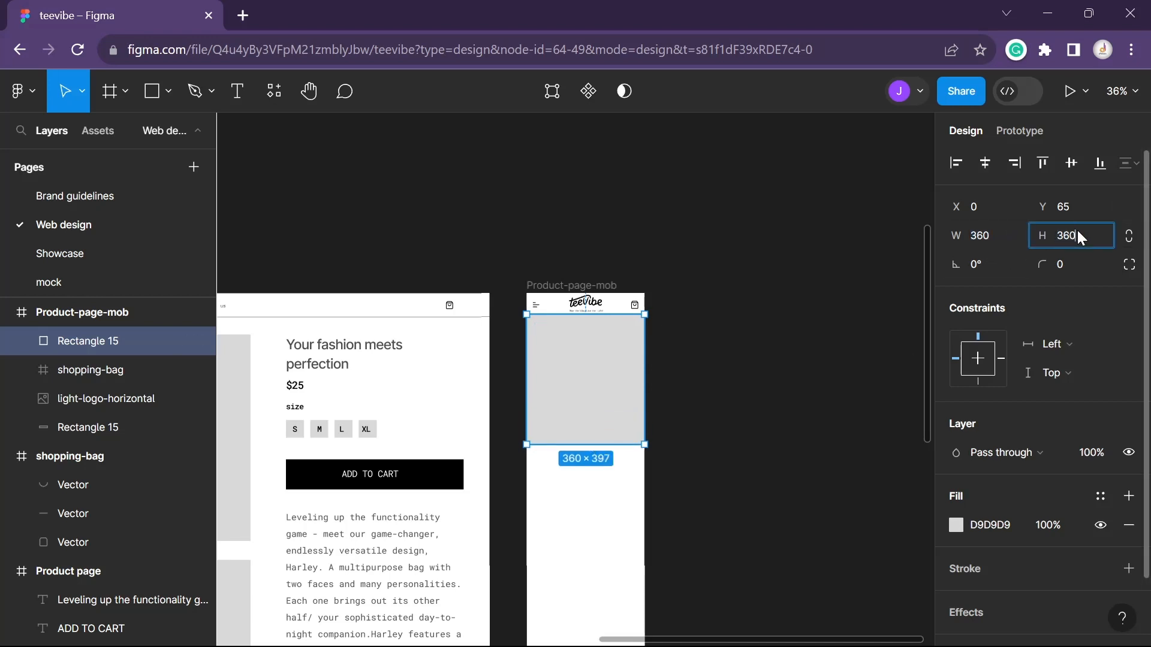
type("360")
key("Return")
left_click(737, 416)
scroll(695, 457, "up", 1)
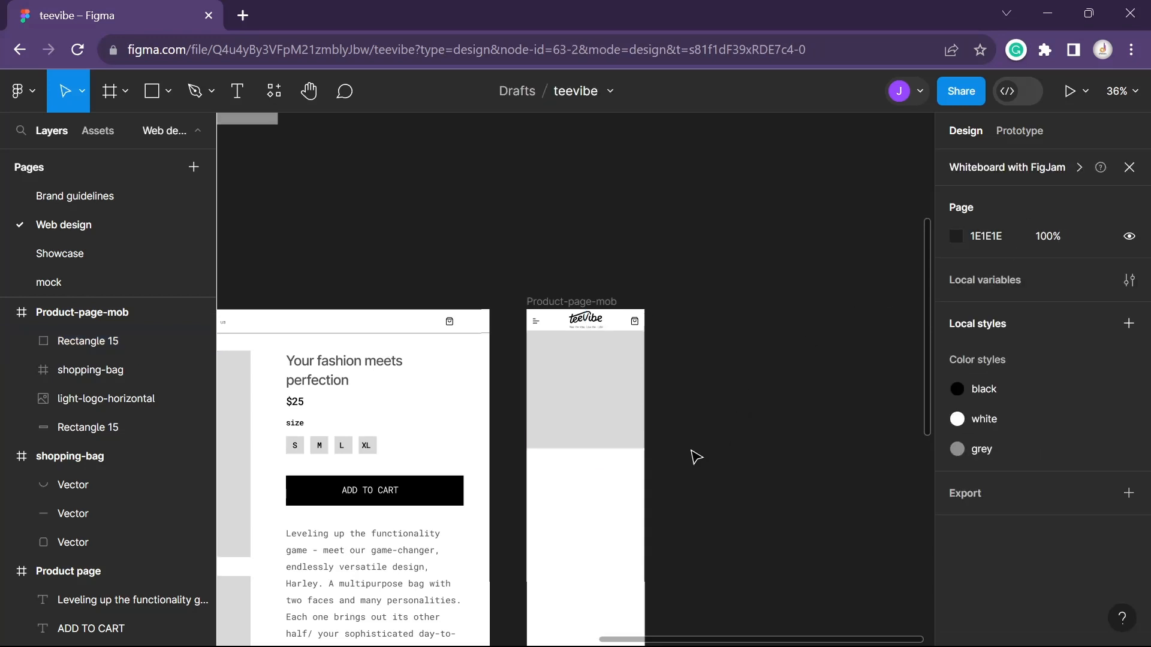
scroll(637, 485, "up", 5)
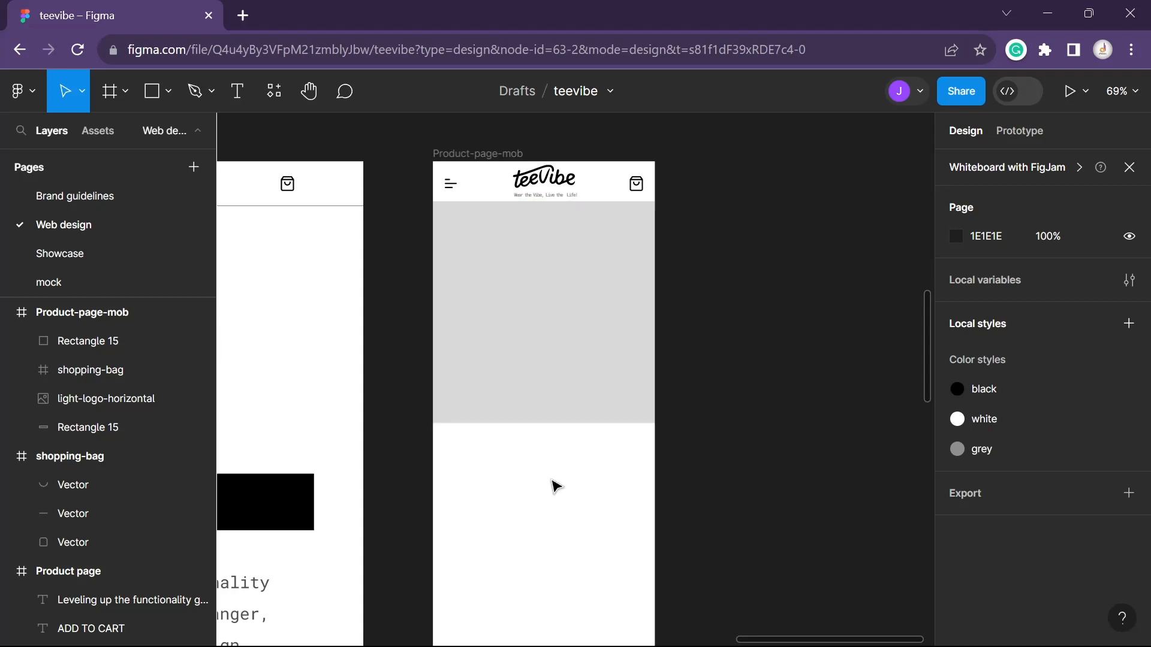
key("o")
left_click_drag(512, 434, 522, 444)
scroll(522, 455, "up", 8)
key("Delete")
Draw a small circle about 10 px wide below the mobile image placeholder and center it horizontally in the frame
key("o")
mouse_move(488, 381)
left_mouse_down()
mouse_move(513, 407)
mouse_move(617, 411)
left_mouse_up()
scroll(560, 445, "down", 4)
left_click(985, 163)
Duplicate the circle into an evenly spaced row of three carousel dots and group them, centered below the image placeholder
scroll(623, 438, "up", 3)
key("ctrl+d")
left_click_drag(696, 450, 524, 403)
key("ctrl+g")
scroll(524, 413, "down", 4)
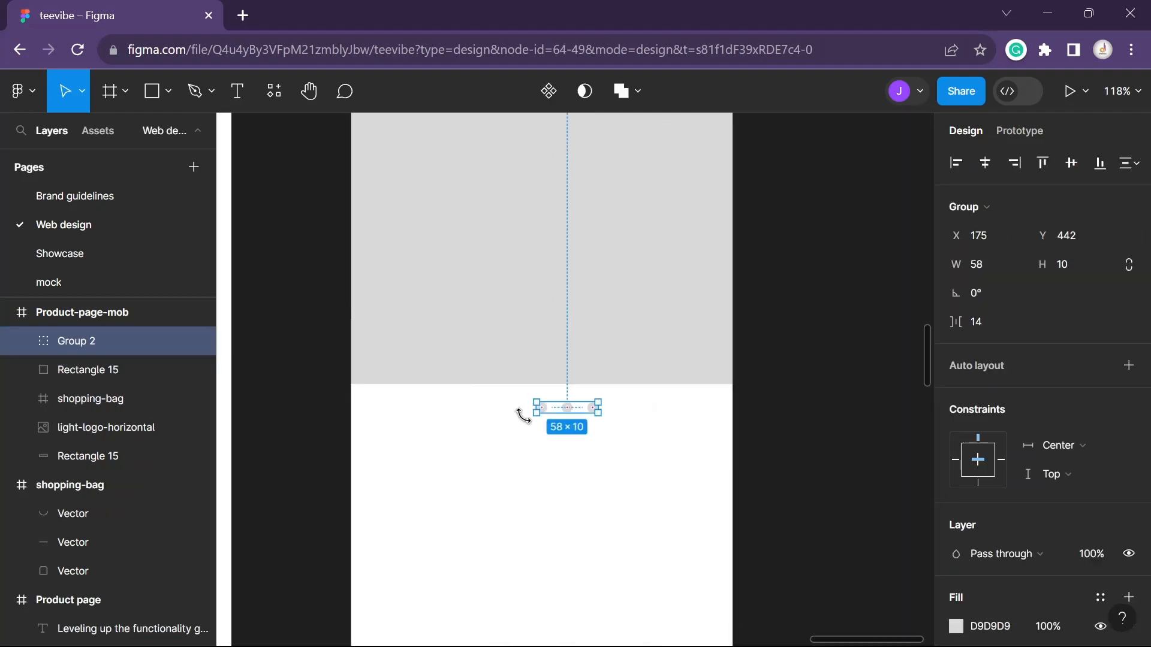
scroll(523, 416, "down", 4)
left_click(714, 462)
Copy the heading "Your fashion meets perfection" from the Product page to the area below the carousel dots in Product-page-mob
scroll(714, 462, "down", 5)
left_click_drag(481, 194, 605, 131)
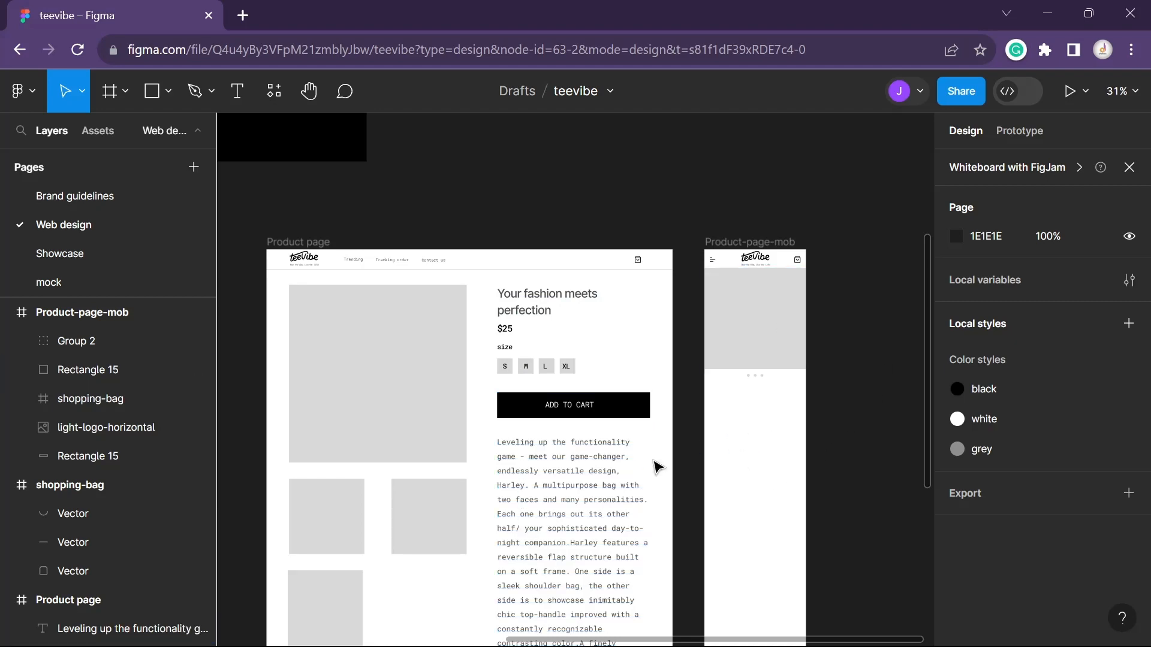
scroll(787, 446, "up", 5)
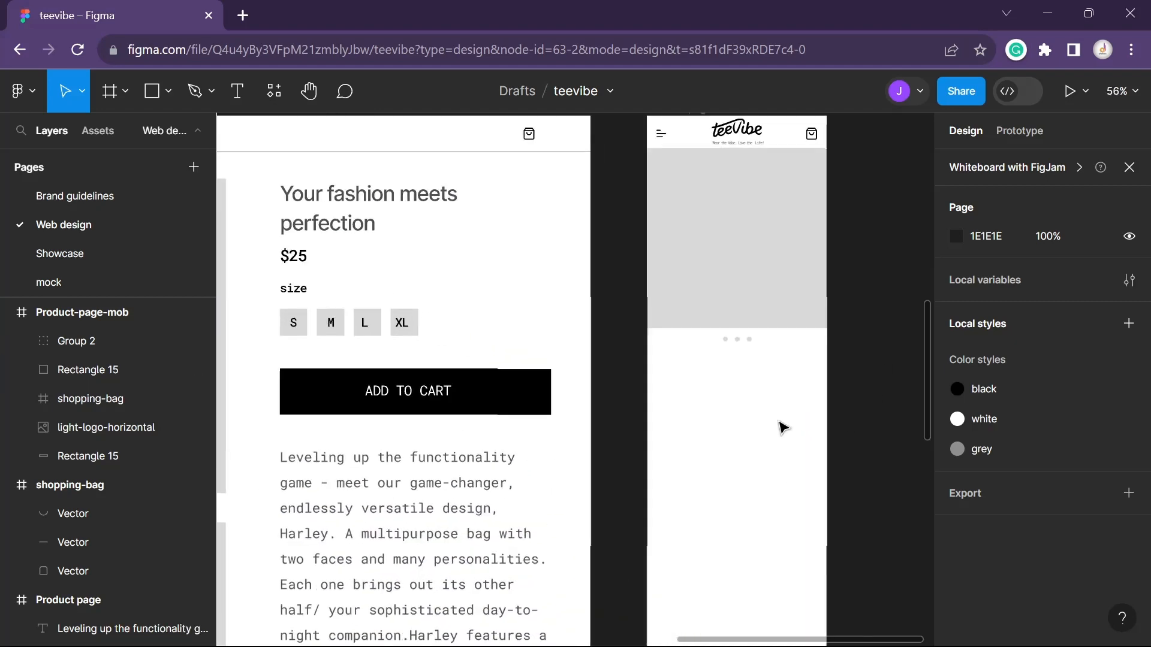
left_click(362, 198)
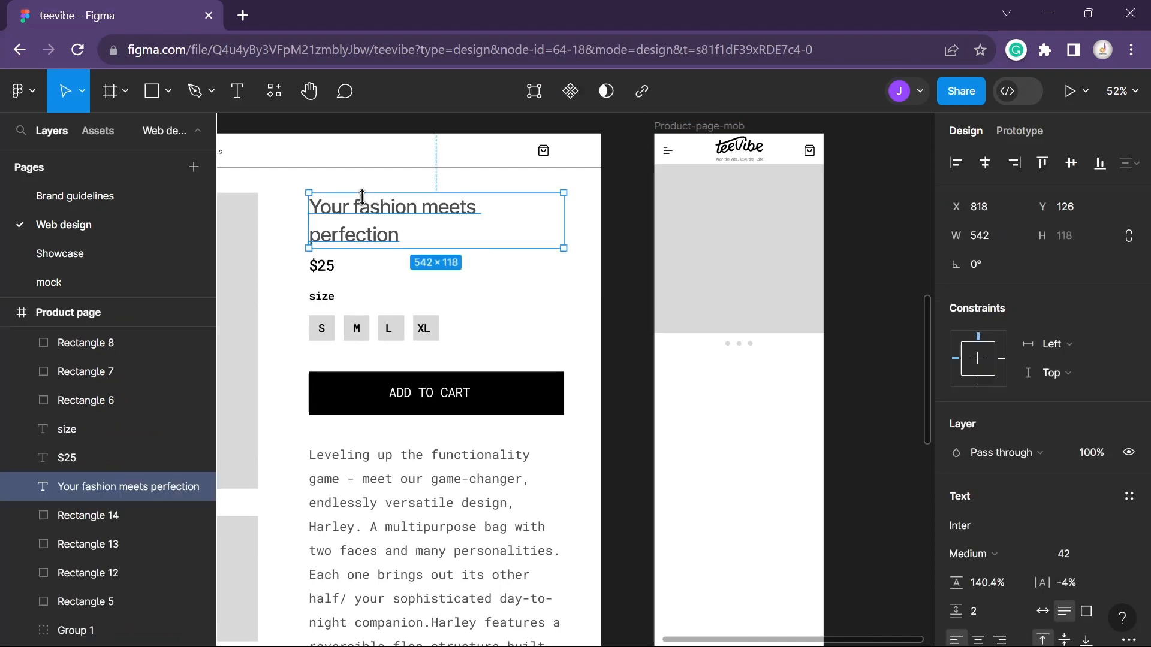
left_click_drag(362, 198, 715, 366)
left_click_drag(914, 381, 651, 384)
Show the column layout grid of Product-page-mob and fit the heading between its margins at a width of 328
left_click(715, 127)
key("shift+g")
left_click(438, 373)
left_click_drag(437, 372, 588, 354)
scroll(588, 354, "up", 5)
Set the mobile heading's font size to 20
left_click(1073, 554)
type("20")
key("Return")
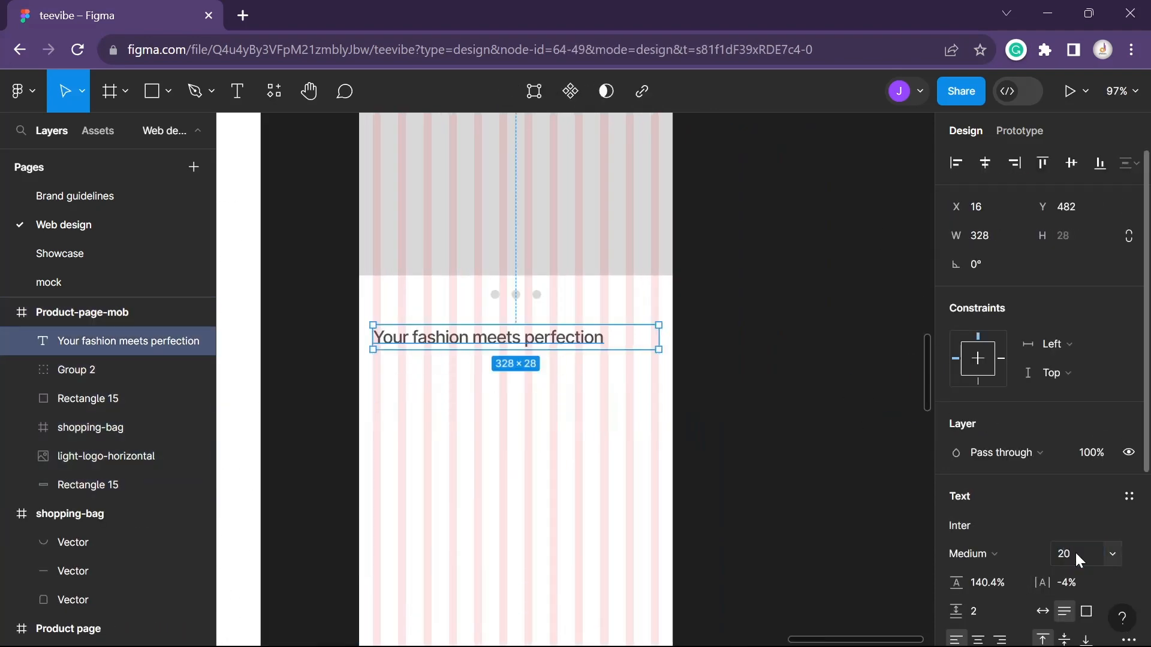
Duplicate the $25 price below the mobile heading, aligned to the grid margin, and set its font size to 20
scroll(563, 434, "down", 5)
left_click(290, 345)
key("ctrl+d")
scroll(519, 451, "up", 5)
left_click_drag(291, 345, 504, 376)
left_click(1073, 555)
type("20")
key("Return")
left_click(508, 382)
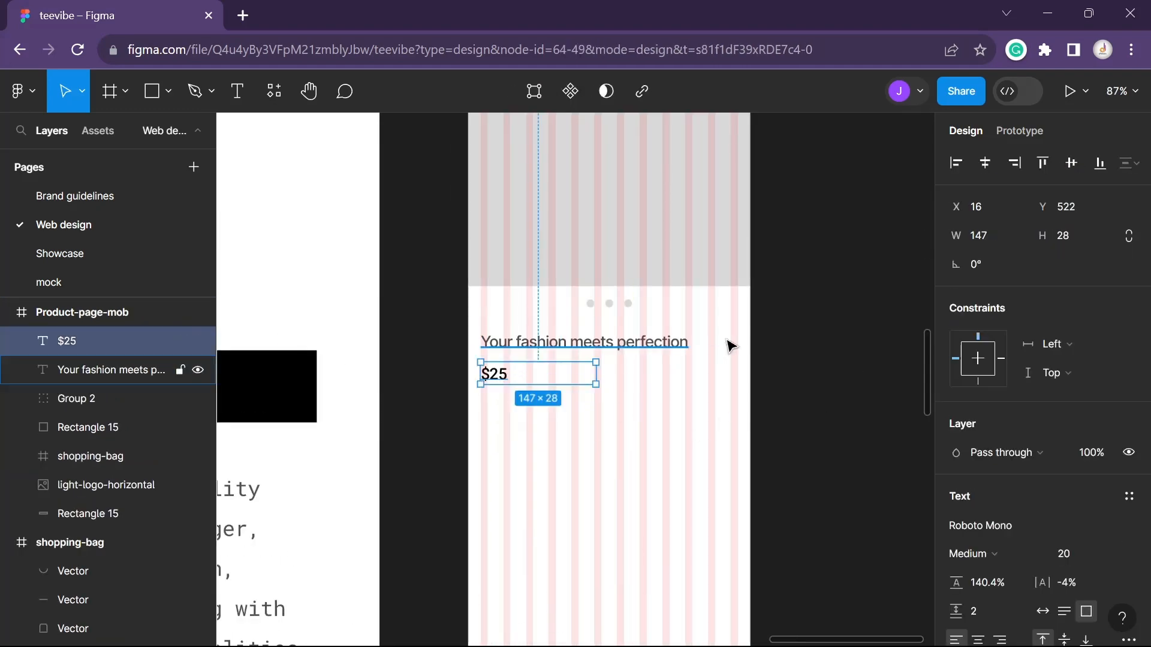
Copy the size label and the S, M, L and XL boxes below the price in the mobile frame
scroll(731, 346, "down", 3)
left_click(316, 294)
left_click_drag(458, 343, 677, 418)
scroll(676, 418, "up", 5)
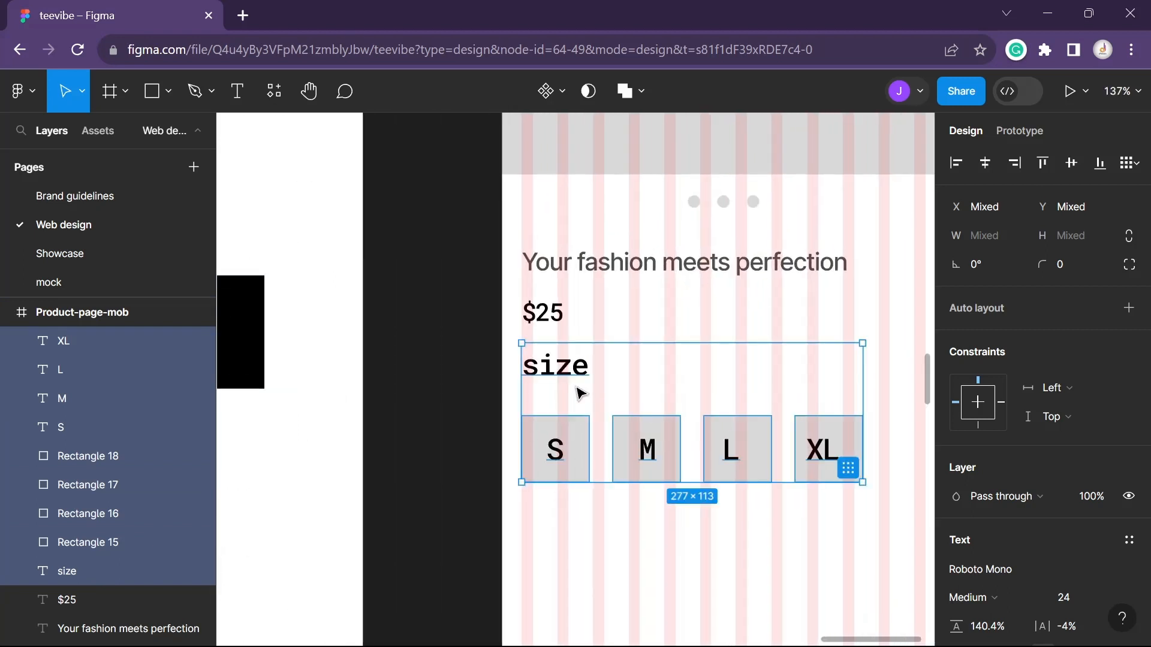
Set the mobile size label to font size 20 and Light weight
double_click(573, 372)
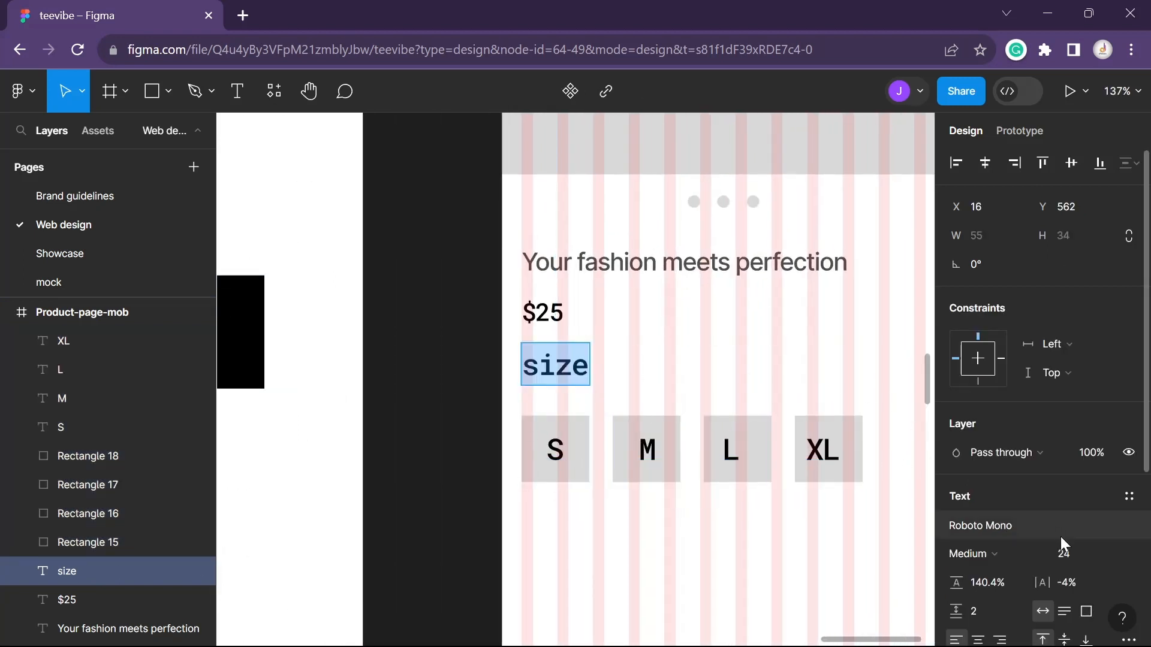
left_click(1081, 555)
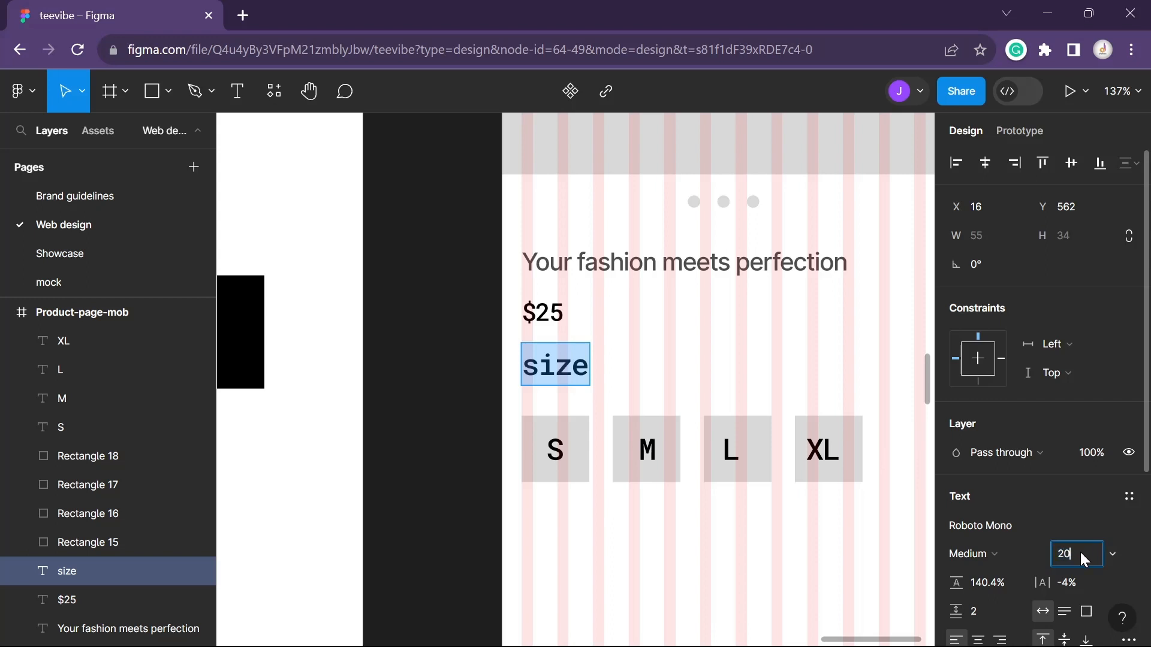
type("20")
key("Return")
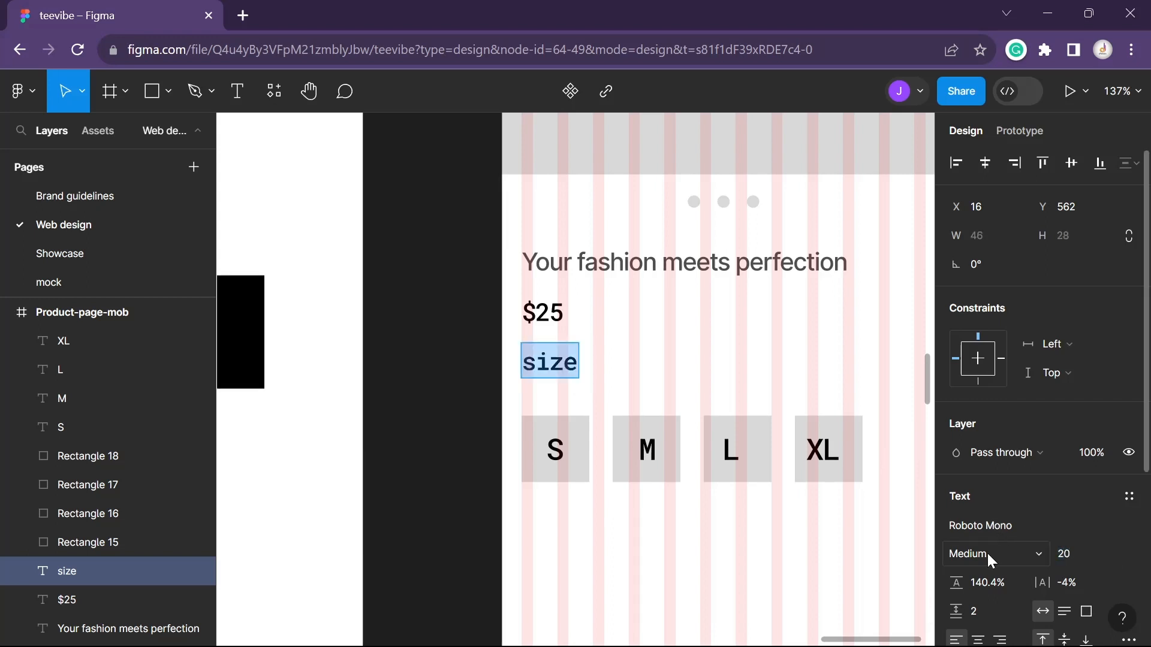
left_click(987, 552)
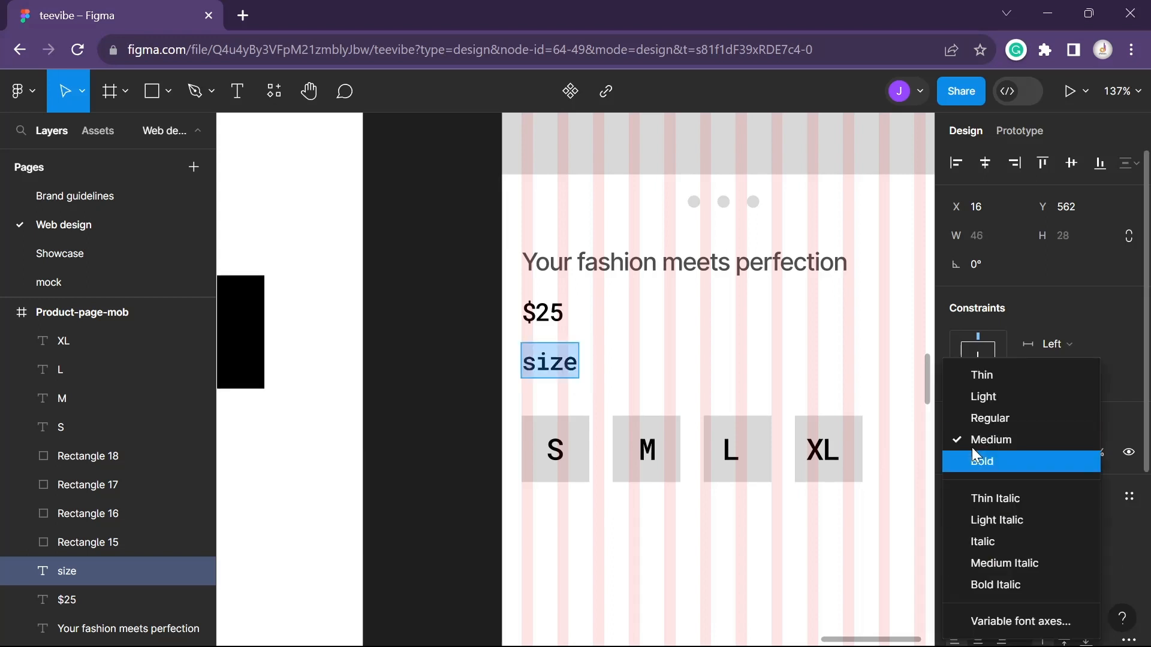
left_click(988, 396)
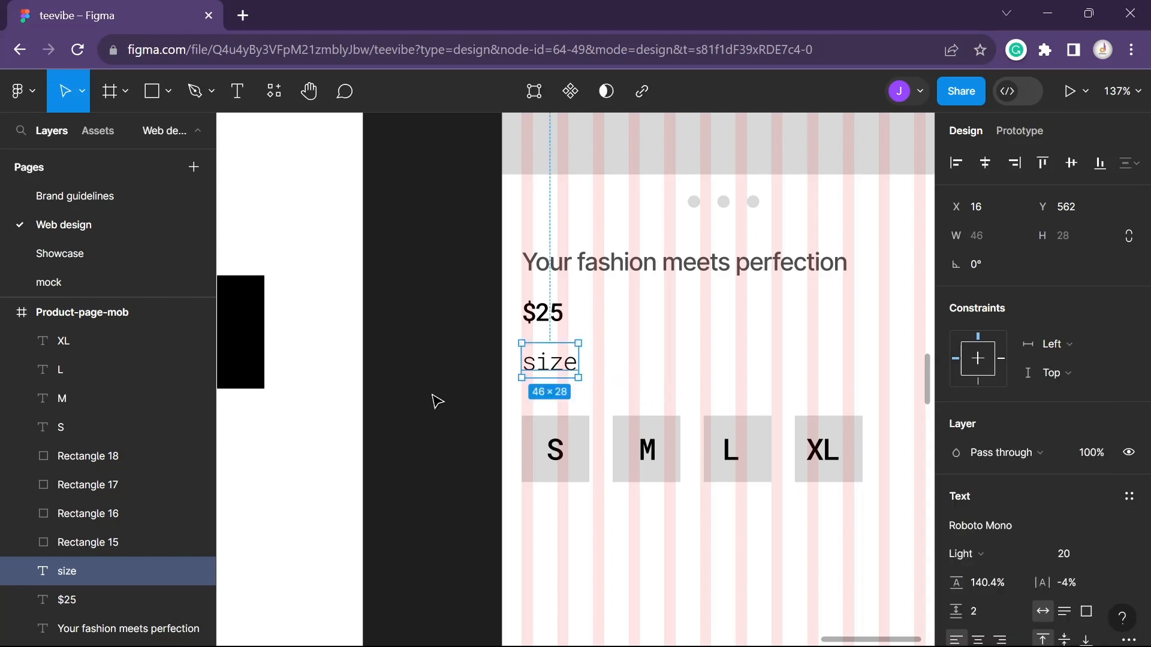
Adjust the vertical spacing of the price, size label and size boxes below the mobile heading
scroll(449, 437, "down", 5)
scroll(804, 403, "left", 3)
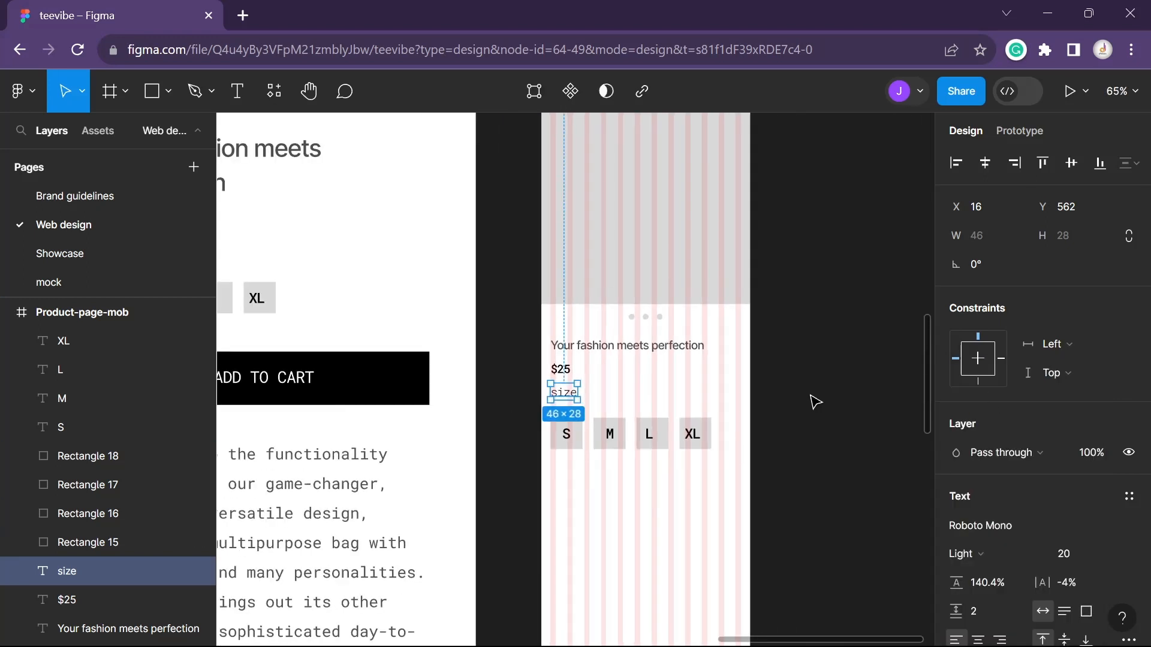
left_click(817, 401)
scroll(827, 478, "up", 3)
left_click_drag(704, 459, 504, 354)
Duplicate the black ADD TO CART button with its label below the mobile size boxes, fitted to the 328-wide grid margins
left_click(503, 346)
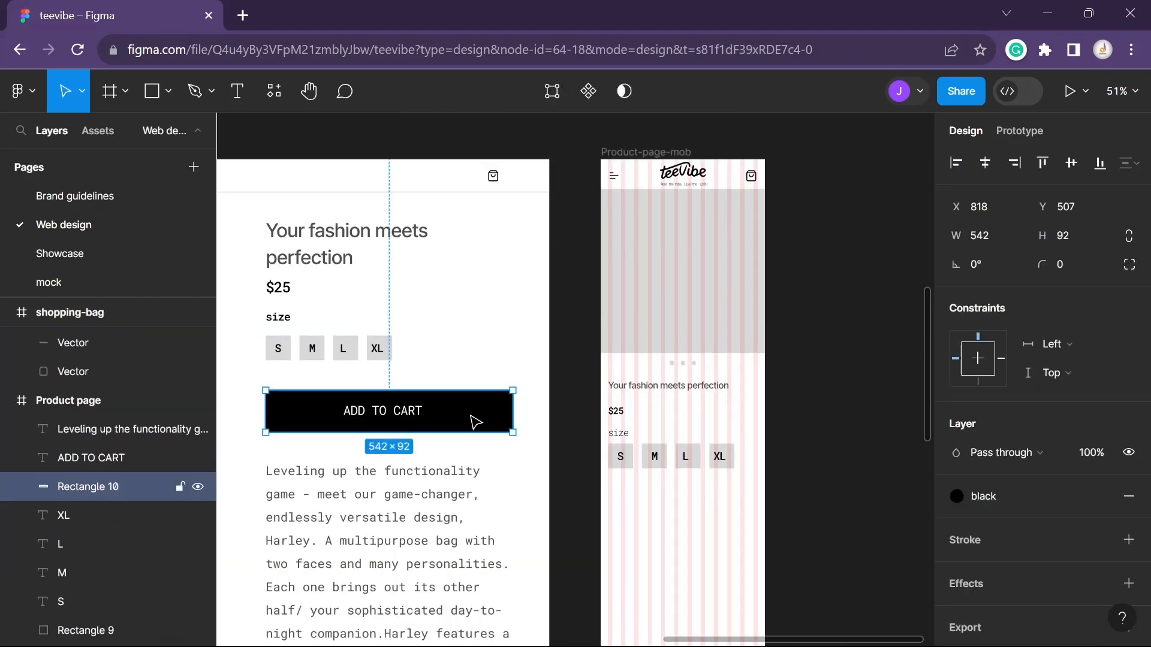
left_click(408, 418, "shift")
key("ctrl+d")
left_click_drag(456, 418, 747, 514)
scroll(658, 534, "up", 4)
double_click(714, 483)
left_click(884, 469)
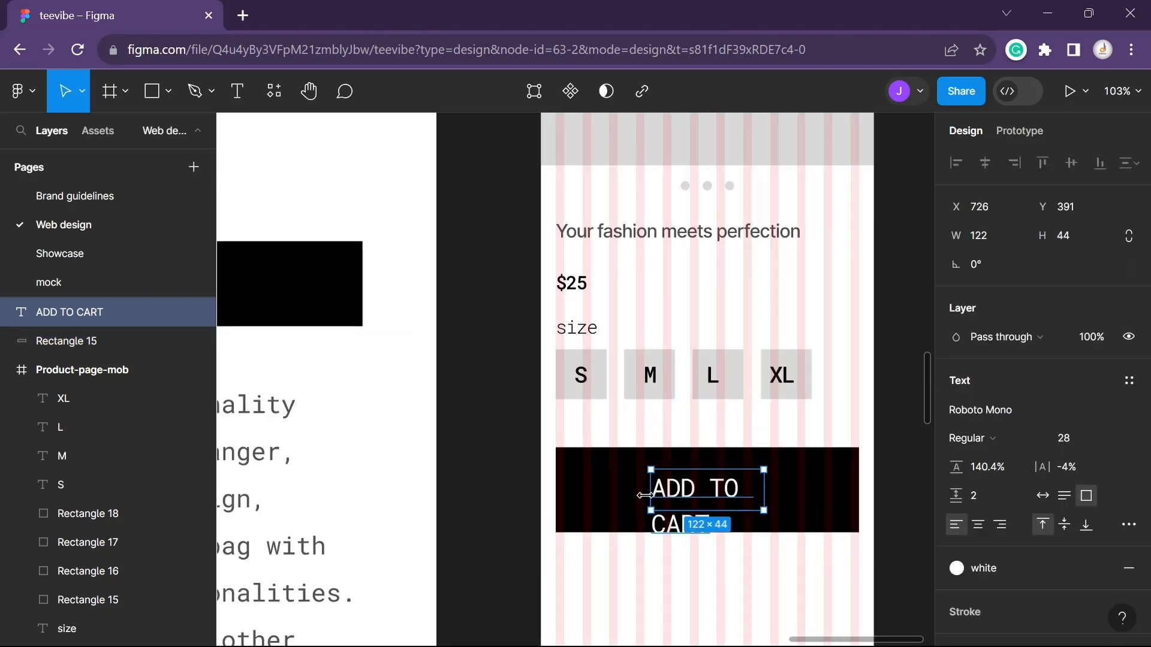
Widen the mobile ADD TO CART text box to 197 so the label fits on one line, centered on the button
left_click_drag(649, 494, 588, 492)
left_click_drag(761, 492, 746, 494)
left_click(818, 330)
key("ctrl+z")
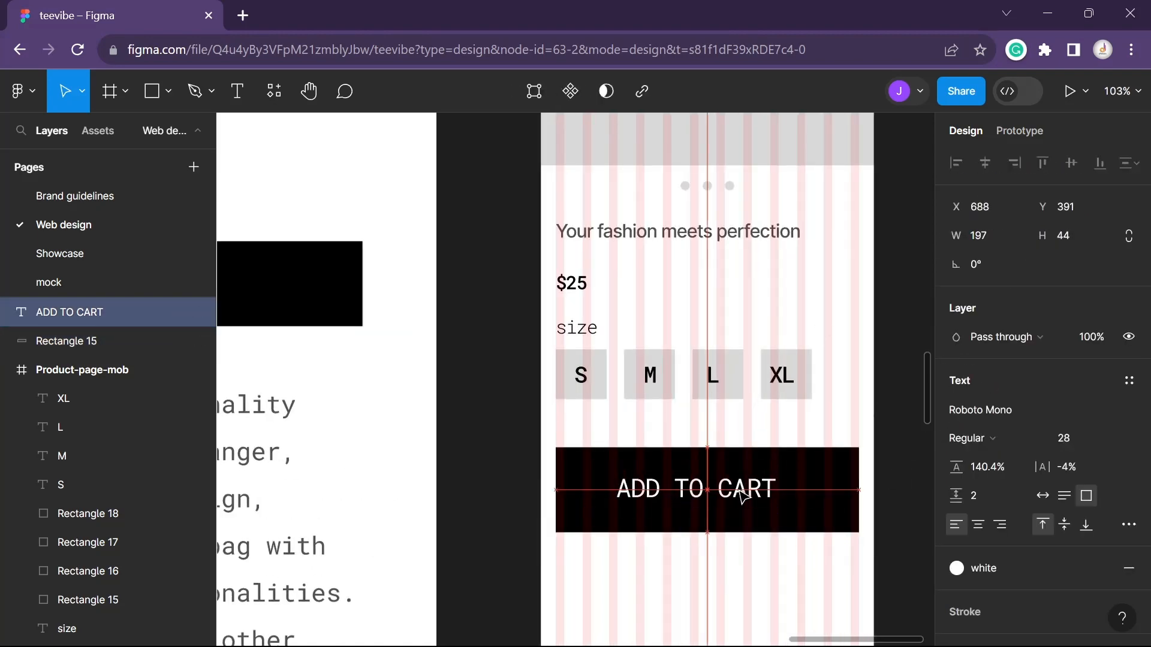
Set the font size of the mobile ADD TO CART label to 16
left_click(878, 506)
scroll(878, 506, "down", 3)
left_click(813, 497)
left_click(1073, 438)
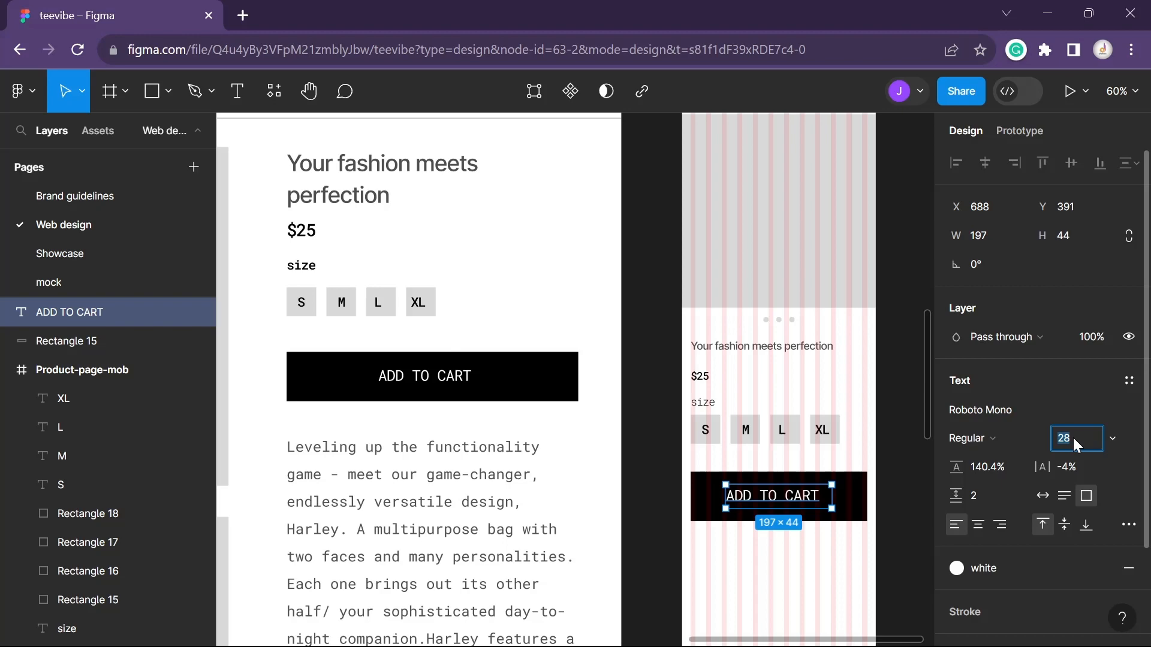
type("16")
key("Return")
Reduce the mobile ADD TO CART button's height to 62 and reposition its label at the middle of the button
scroll(837, 539, "up", 5)
left_click(829, 450)
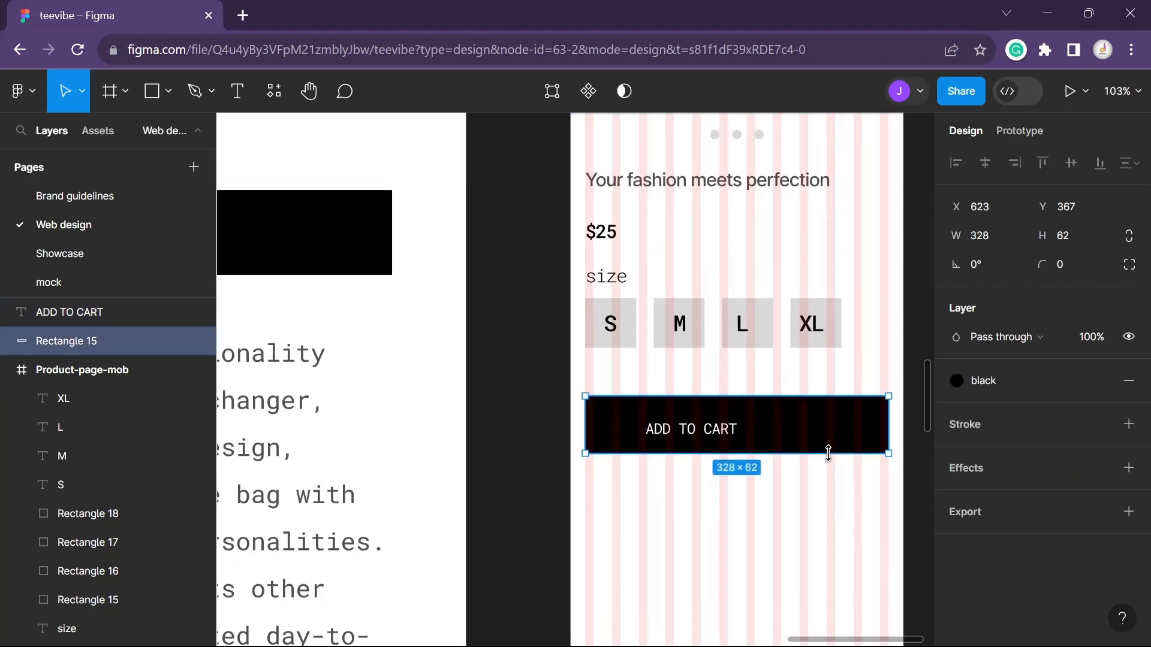
left_click(713, 430)
left_click(836, 439)
left_click(713, 432)
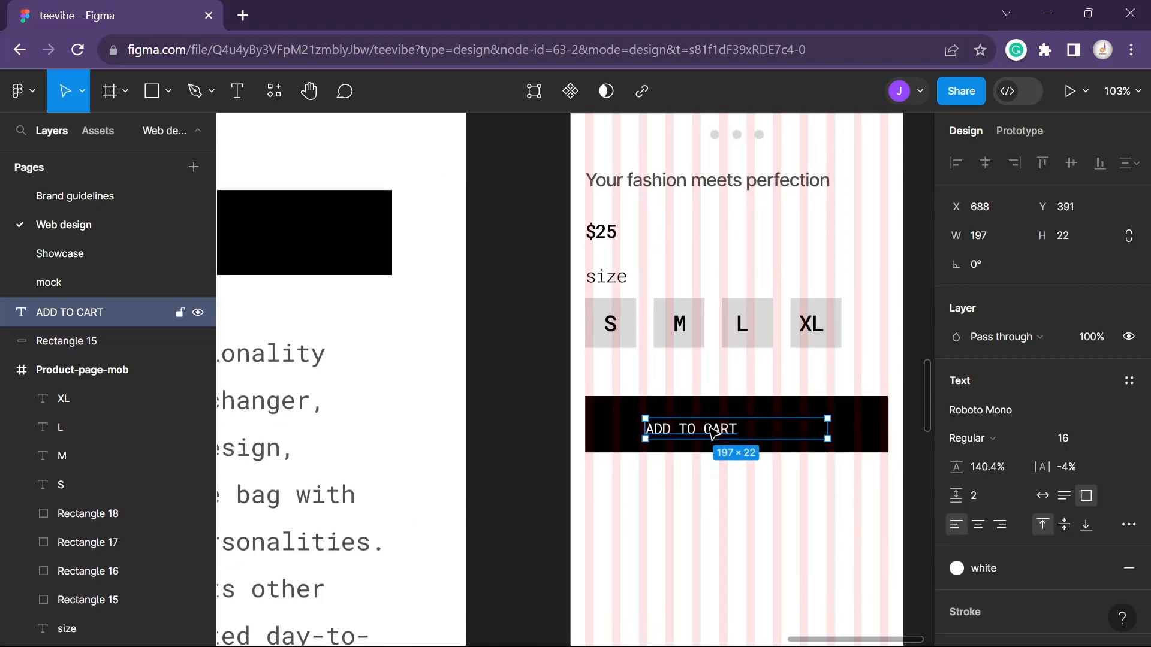
left_click_drag(710, 430, 767, 427)
left_click_drag(883, 429, 804, 428)
left_click(783, 497)
scroll(783, 497, "down", 5)
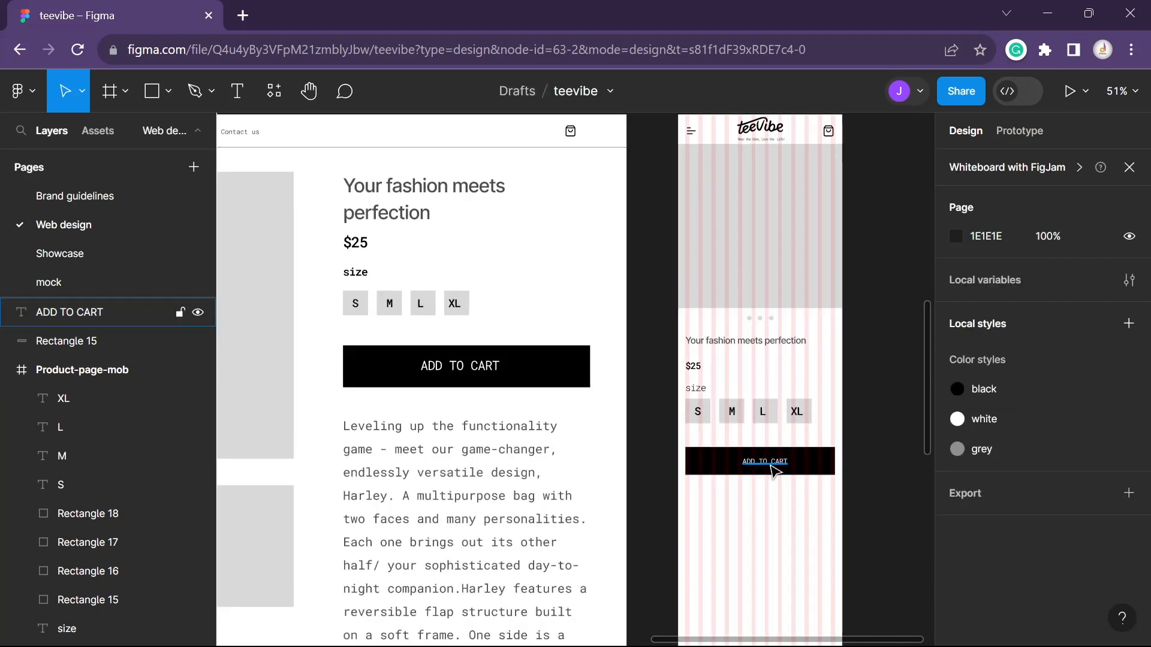
left_click(773, 470)
left_click(881, 555)
Duplicate the product description text and place the copy below the ADD TO CART button in Product-page-mob, aligned to the grid margin
scroll(881, 555, "up", 2)
scroll(882, 555, "down", 6)
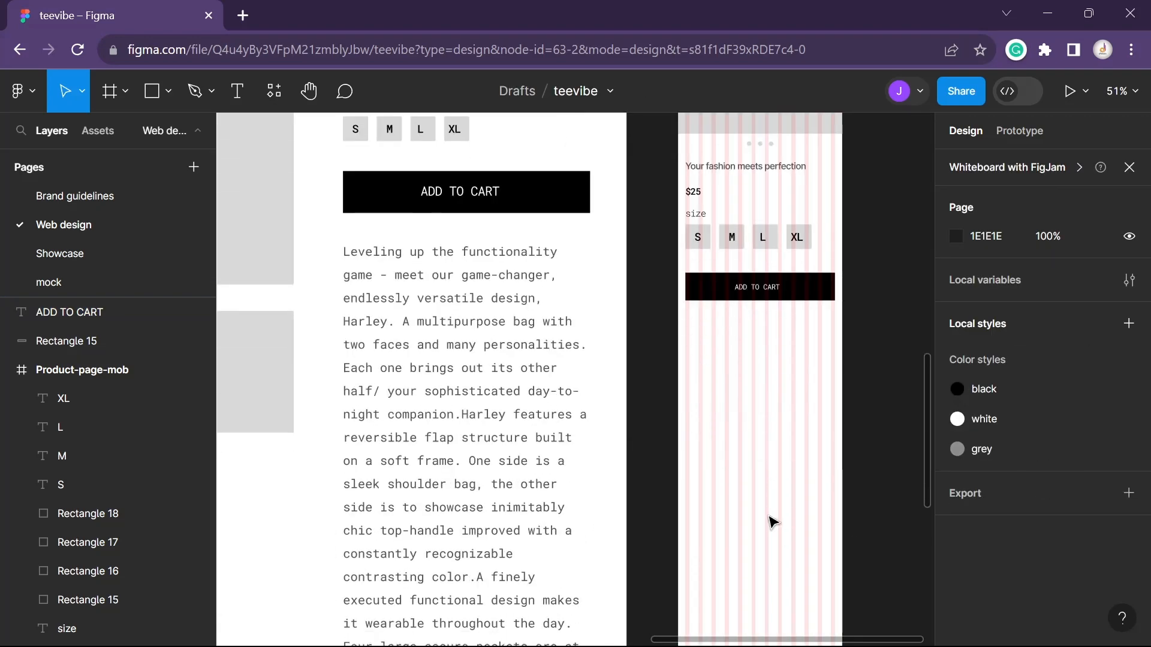
left_click(444, 386)
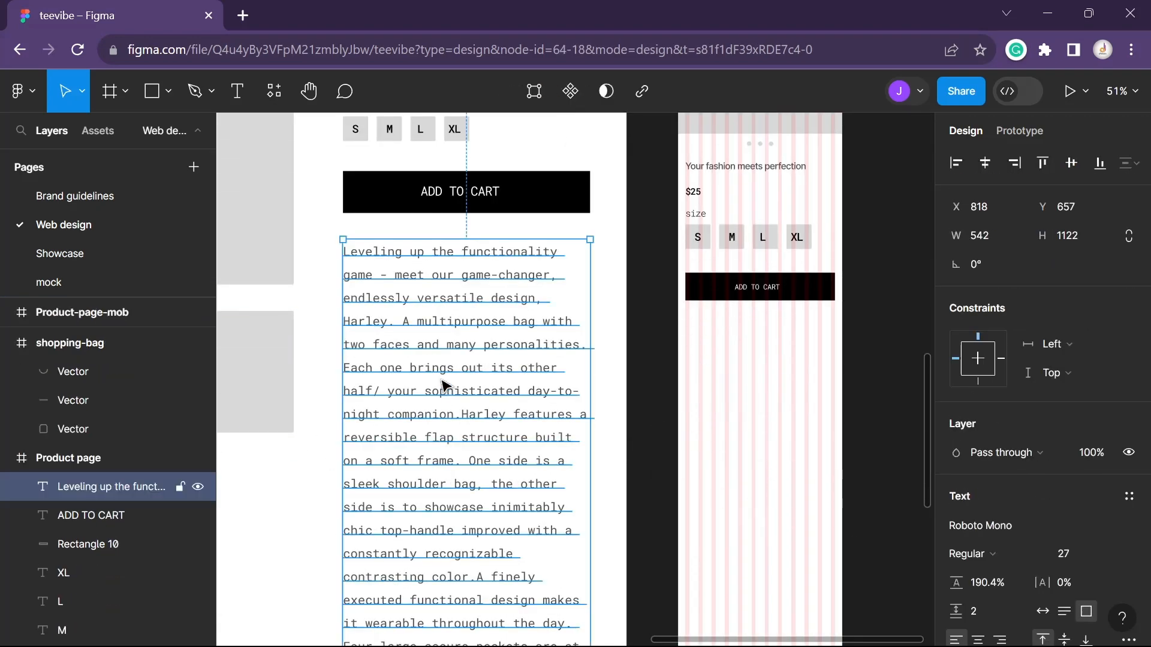
key("ctrl+d")
left_click_drag(444, 386, 722, 429)
Narrow the mobile description text box to the grid margins and reduce its font size to fit the frame
scroll(808, 480, "down", 2)
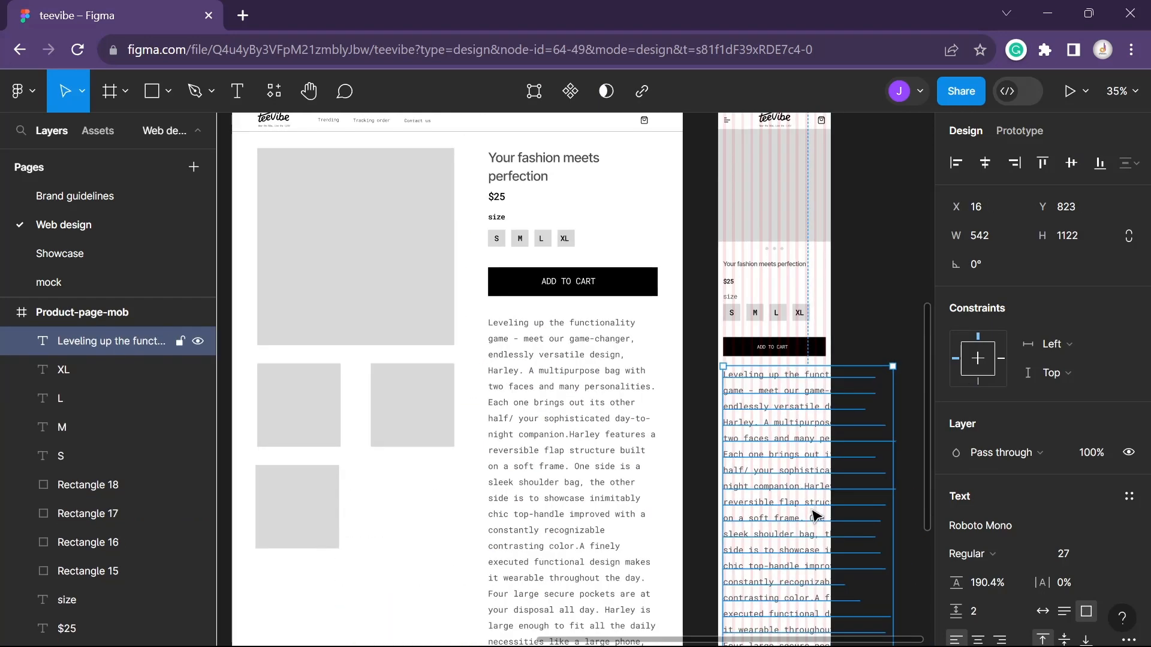
left_click_drag(871, 325, 615, 282)
left_click_drag(635, 421, 568, 420)
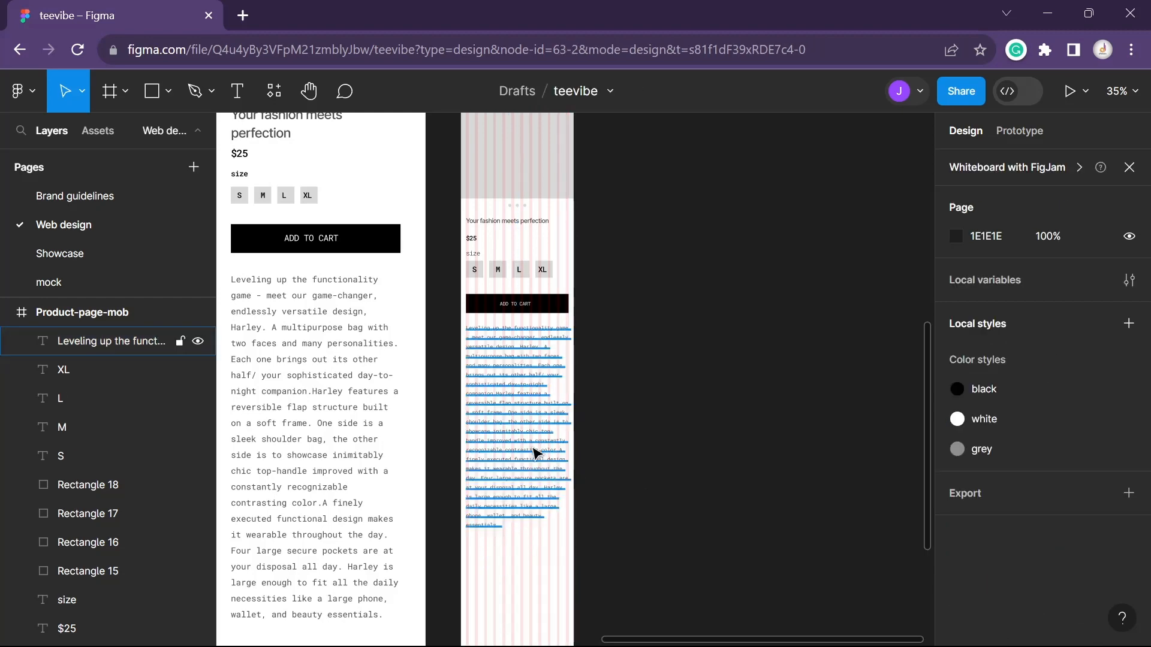
left_click(523, 432)
left_click(691, 468)
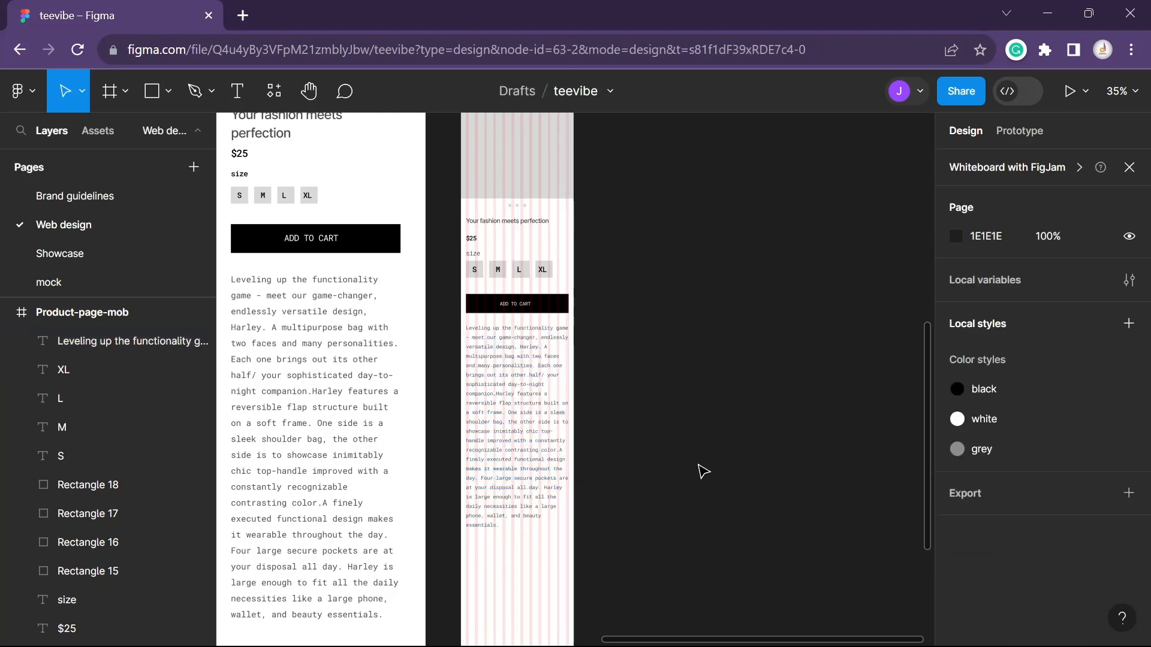
Hide the 12-column layout grid on the Product-page-mob frame and review the mobile page
scroll(552, 428, "up", 3)
scroll(641, 450, "up", 7)
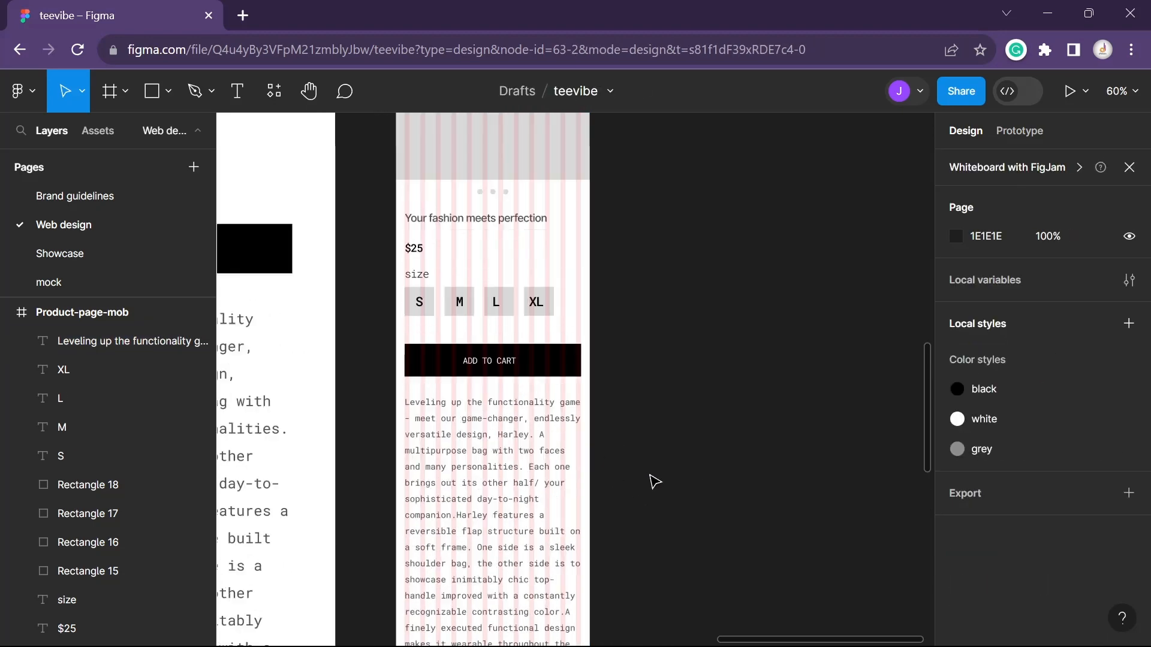
left_click(441, 260)
left_click(1101, 438)
scroll(783, 477, "down", 5)
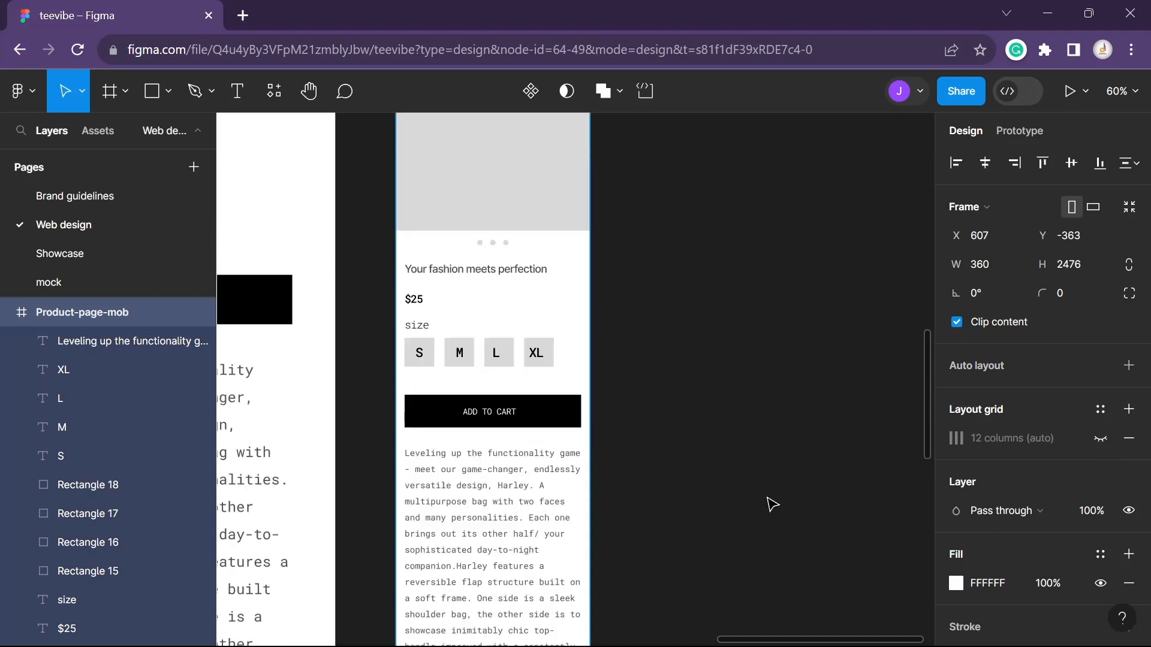
scroll(772, 504, "down", 1)
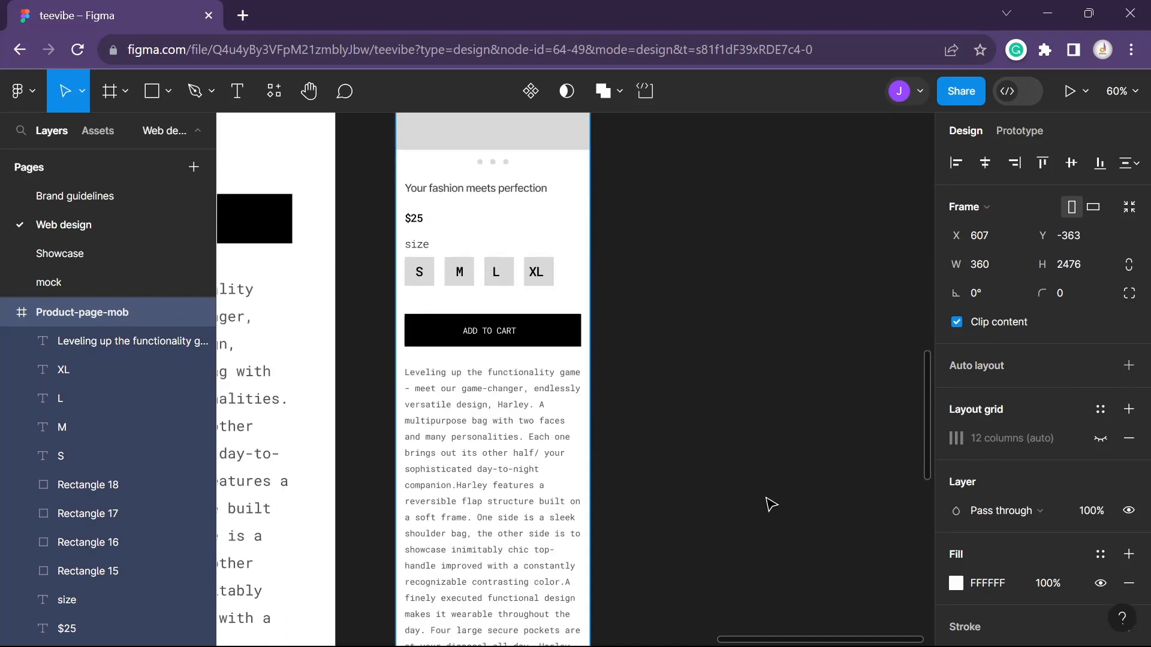
scroll(772, 505, "up", 6)
scroll(772, 504, "down", 5)
scroll(774, 502, "down", 5)
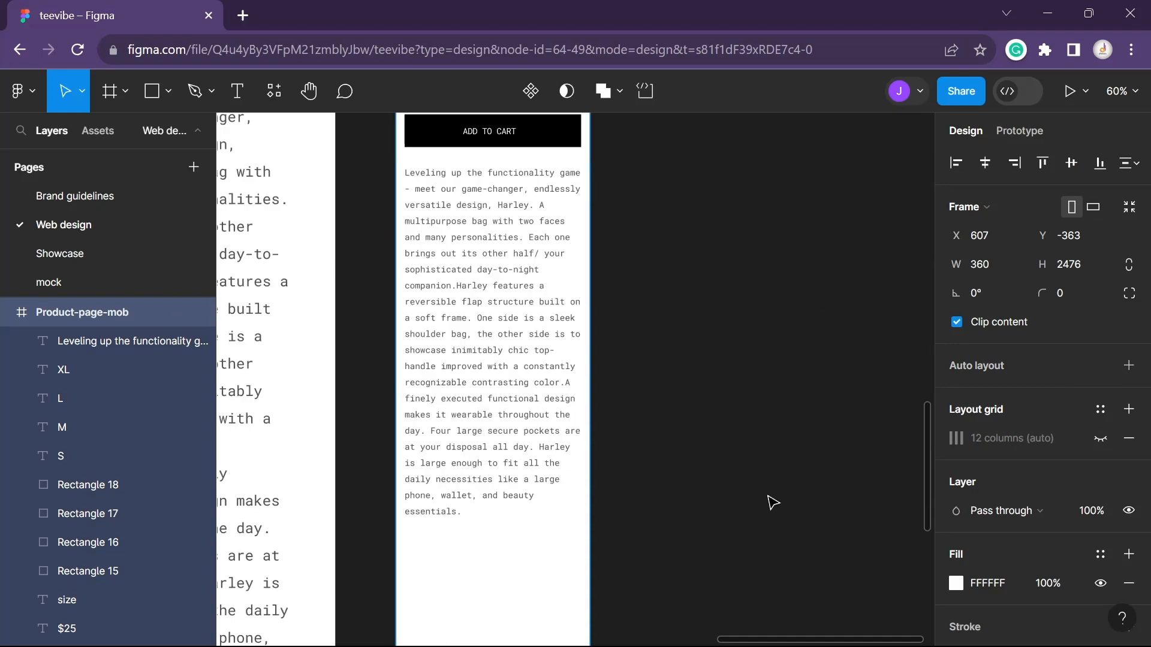
scroll(773, 501, "up", 10)
Draw a 542 px wide horizontal line below the Product page description and place a duplicate about 86 px beneath it
scroll(772, 500, "down", 14)
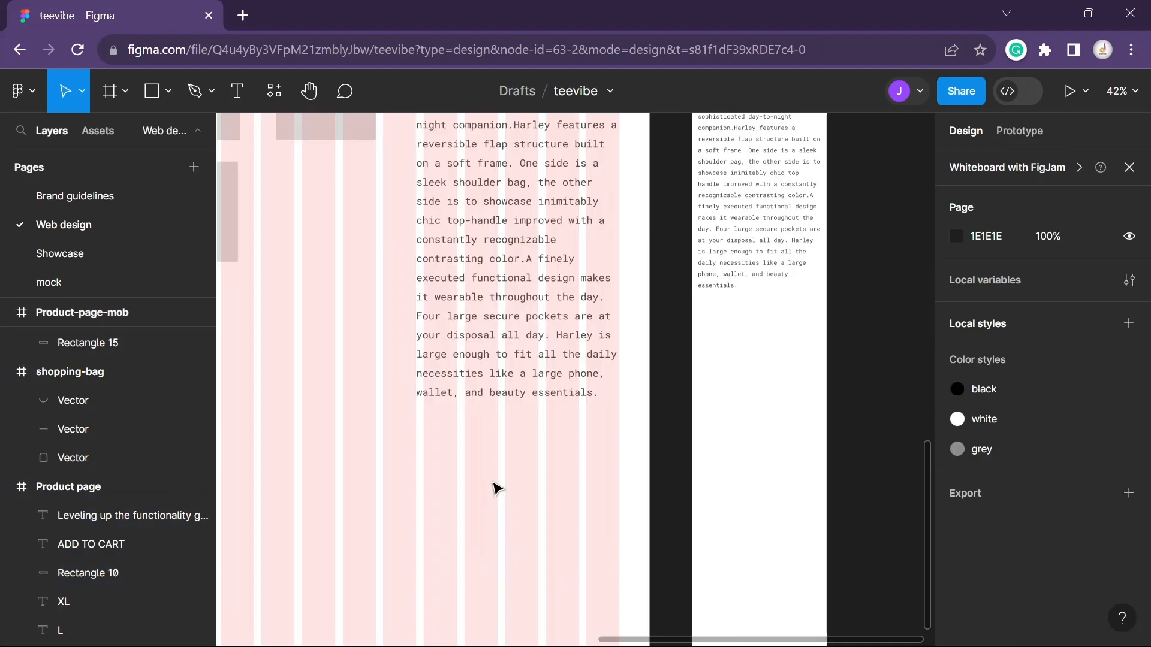
key("l")
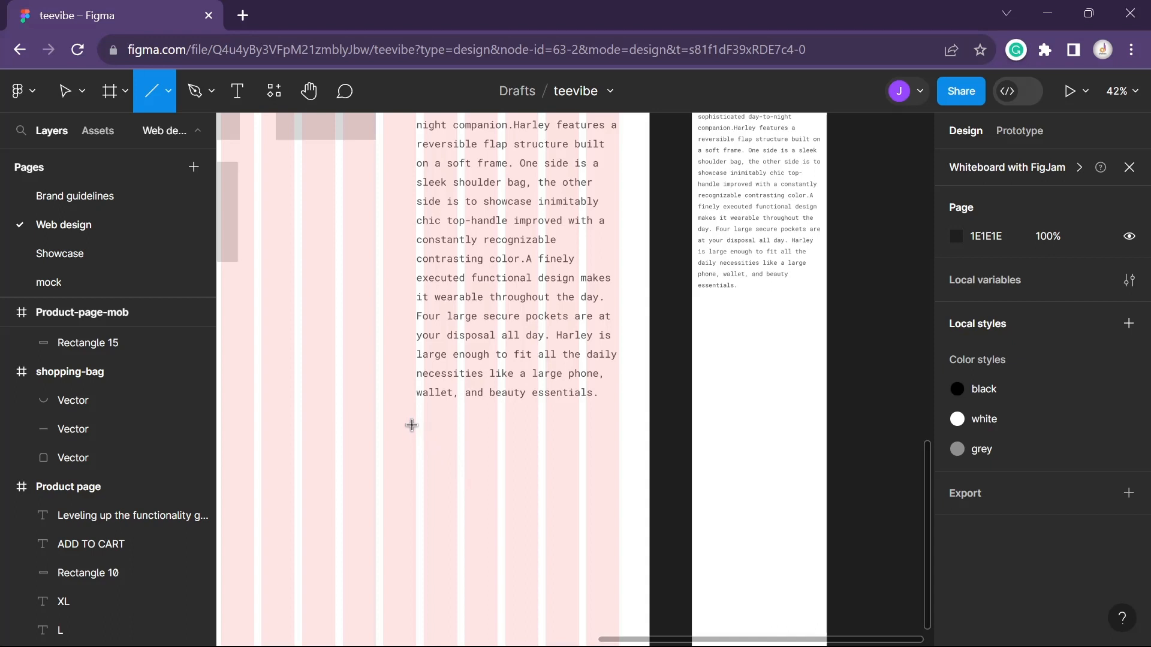
left_click_drag(417, 428, 615, 432)
key("ctrl+d")
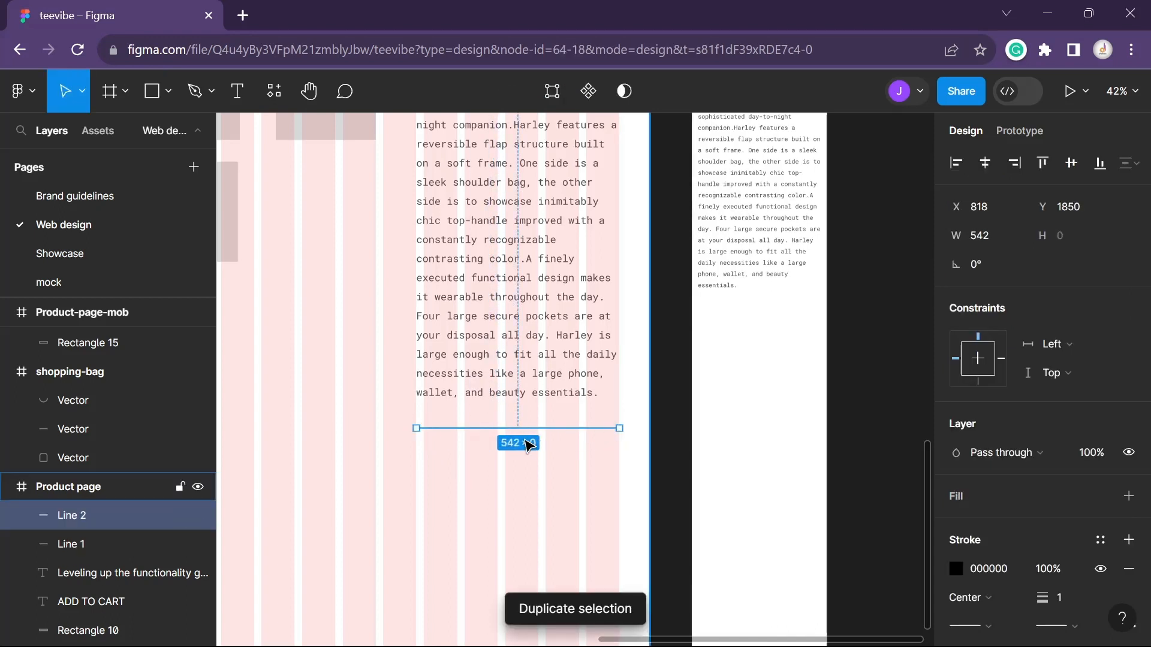
left_click_drag(521, 429, 522, 465)
left_click(565, 488)
Add the text "Return policy" between the two lines, vertically centred and aligned to the first grid column's edge
scroll(566, 487, "up", 3)
key("t")
left_click(340, 429)
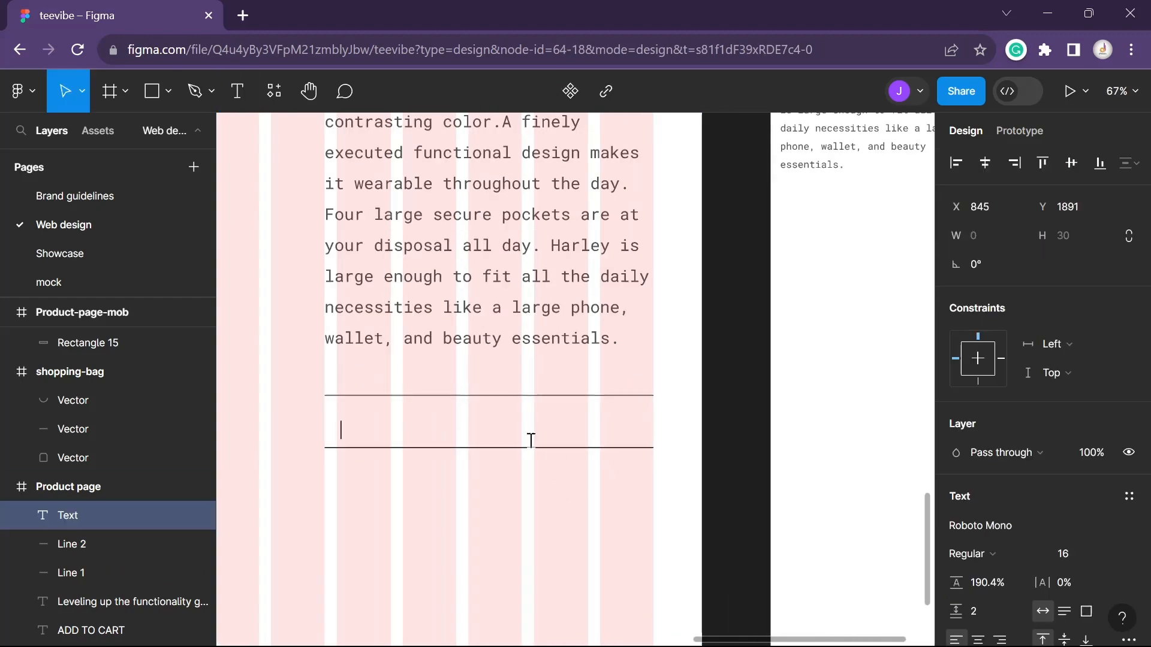
type("Return policy")
key("Escape")
mouse_move(384, 430)
left_mouse_down()
mouse_move(372, 432)
mouse_move(378, 424)
left_mouse_up()
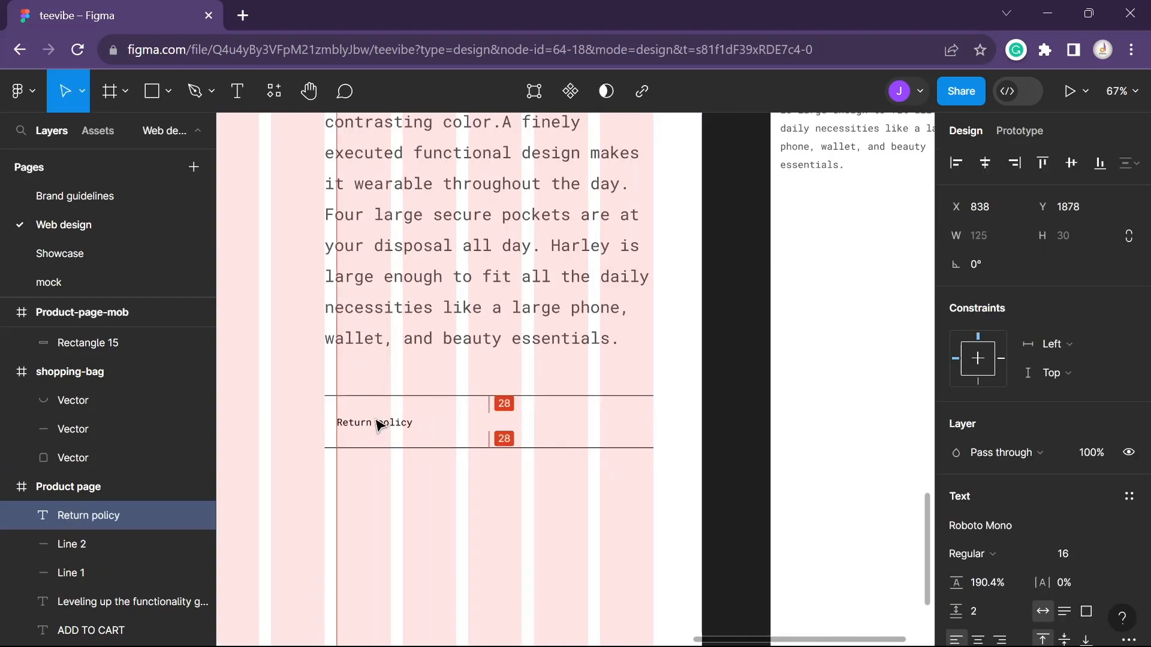
Set the Return policy text's font size to 20 and apply the grey colour style
left_click(1064, 554)
type("20")
key("Return")
scroll(1043, 480, "down", 4)
left_click(957, 448)
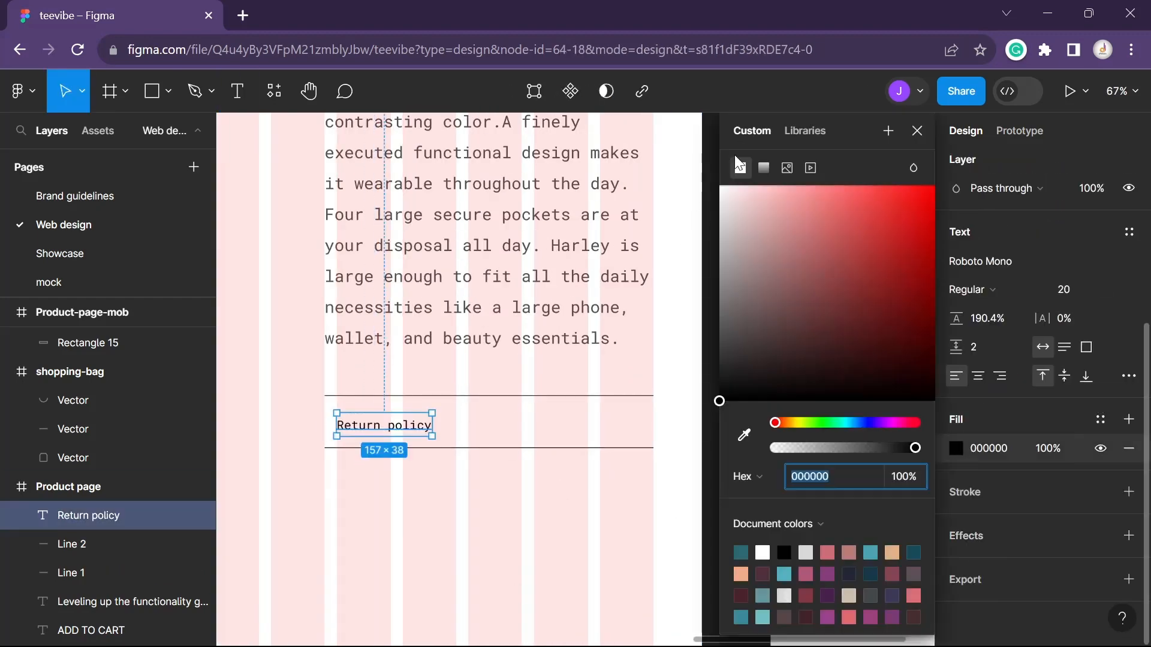
left_click(1100, 419)
left_click(743, 596)
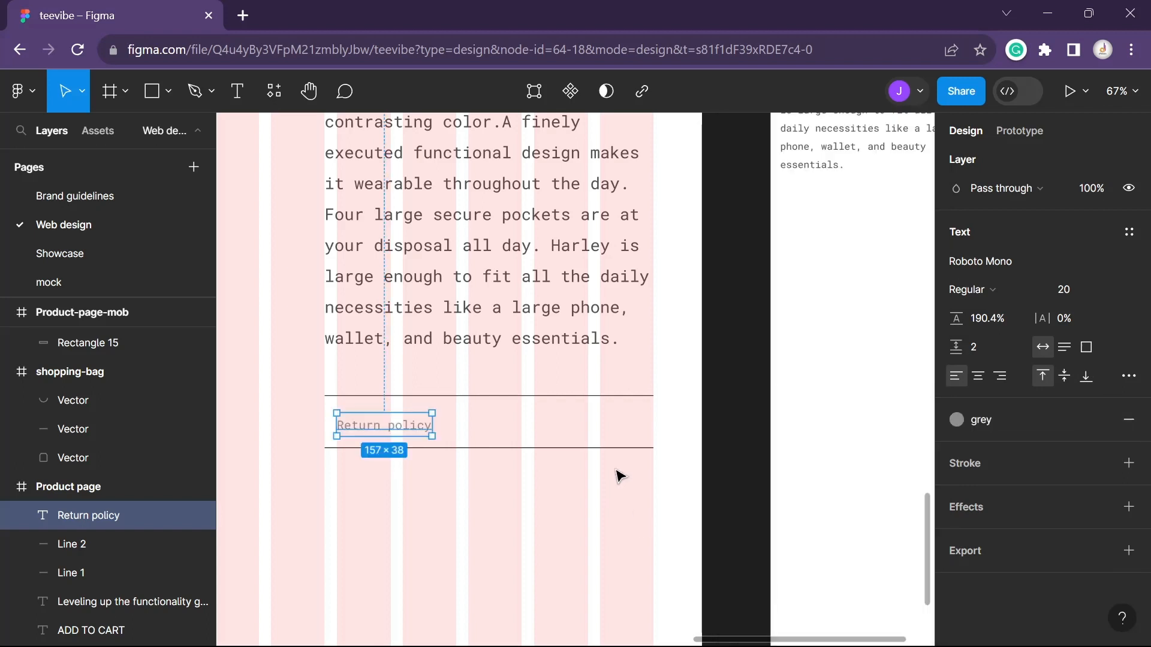
left_click(705, 430)
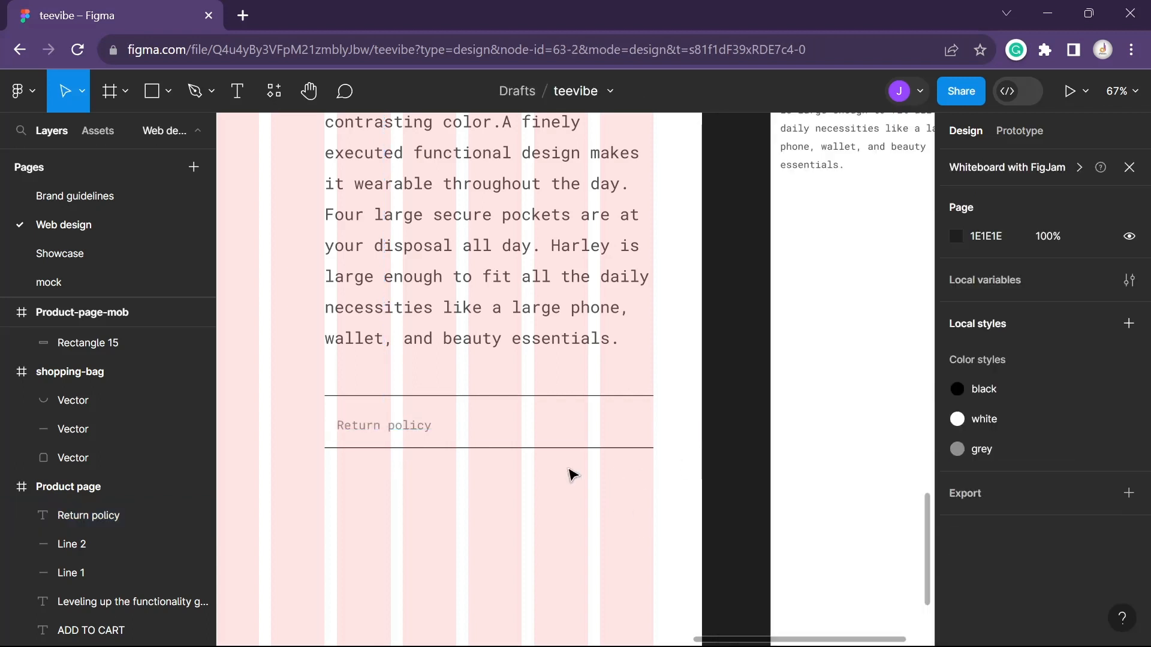
Re-centre the Return policy text vertically between the lines and apply the black colour style to it
left_click(413, 429)
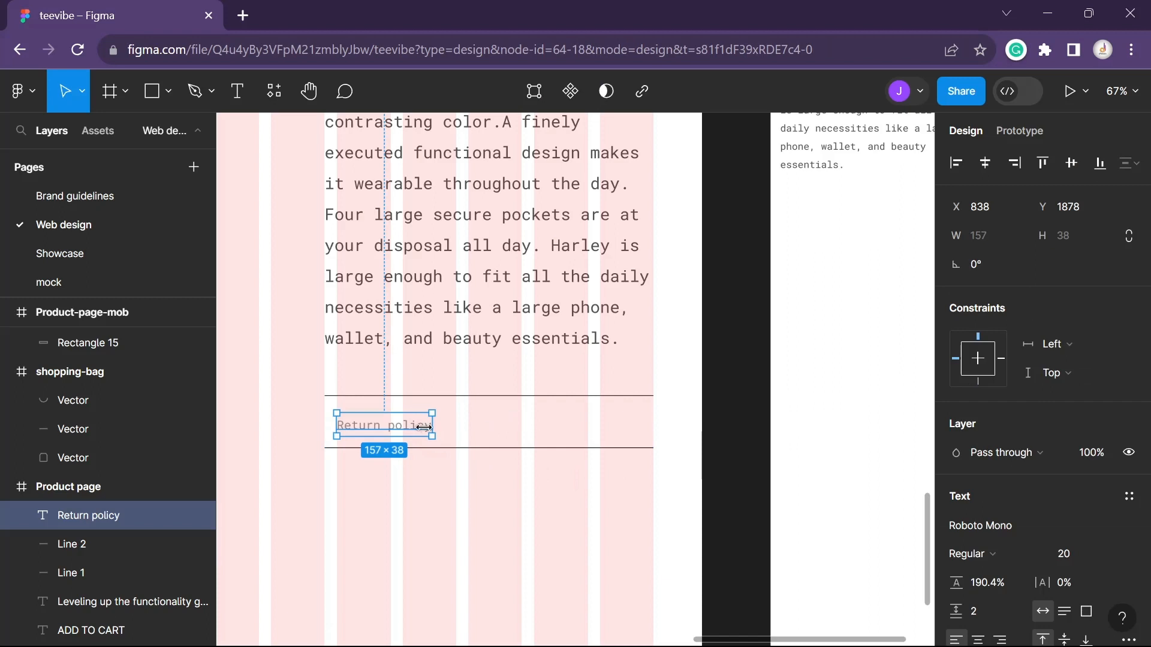
left_click_drag(402, 429, 404, 425)
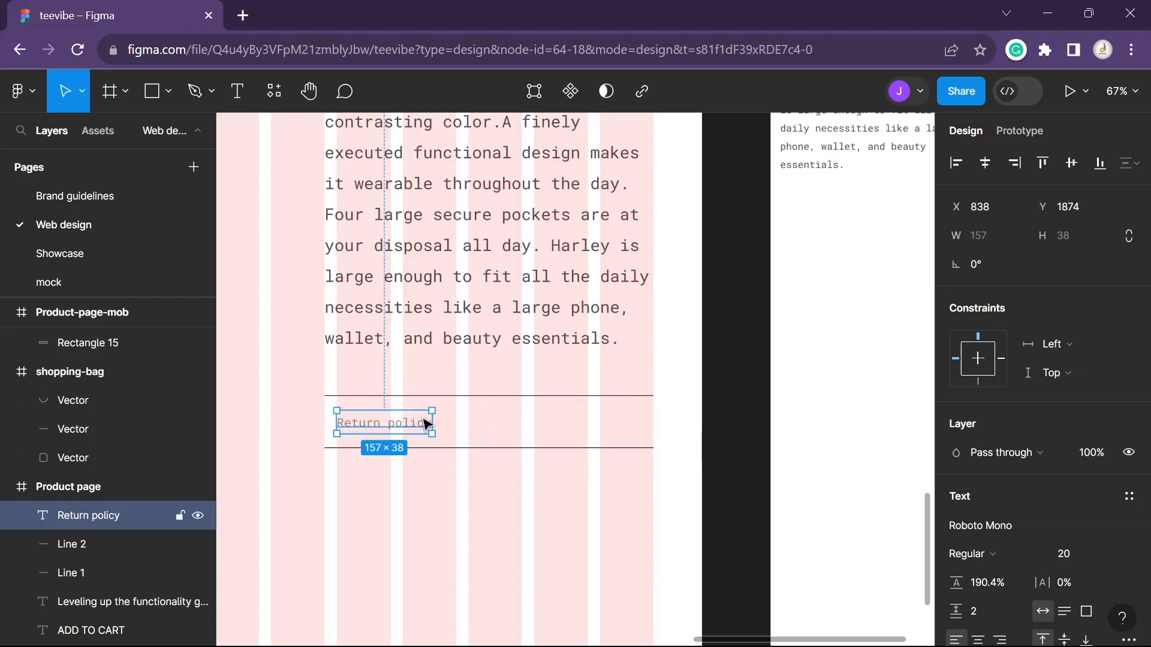
scroll(1013, 516, "down", 4)
left_click(957, 454)
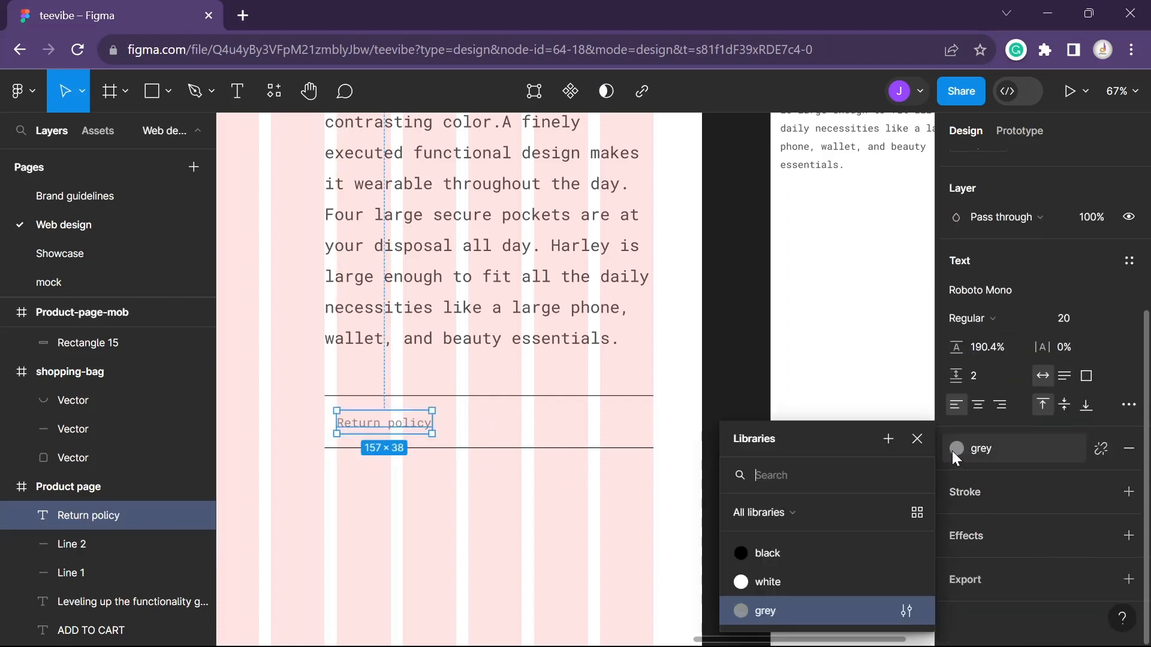
left_click(765, 547)
left_click(700, 423)
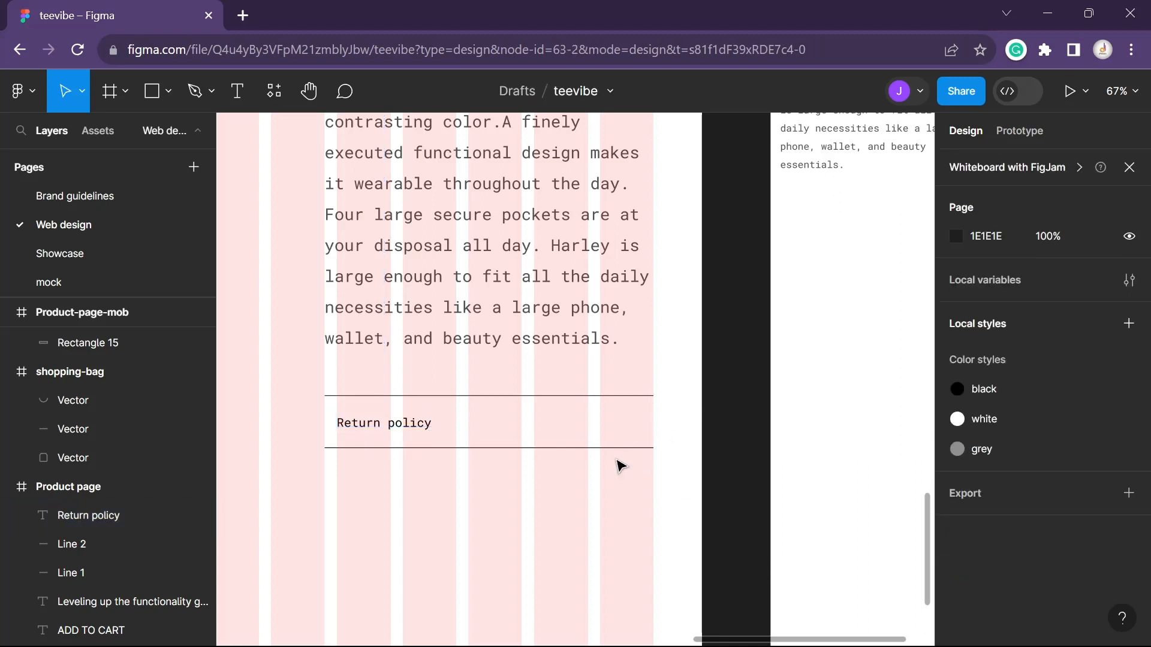
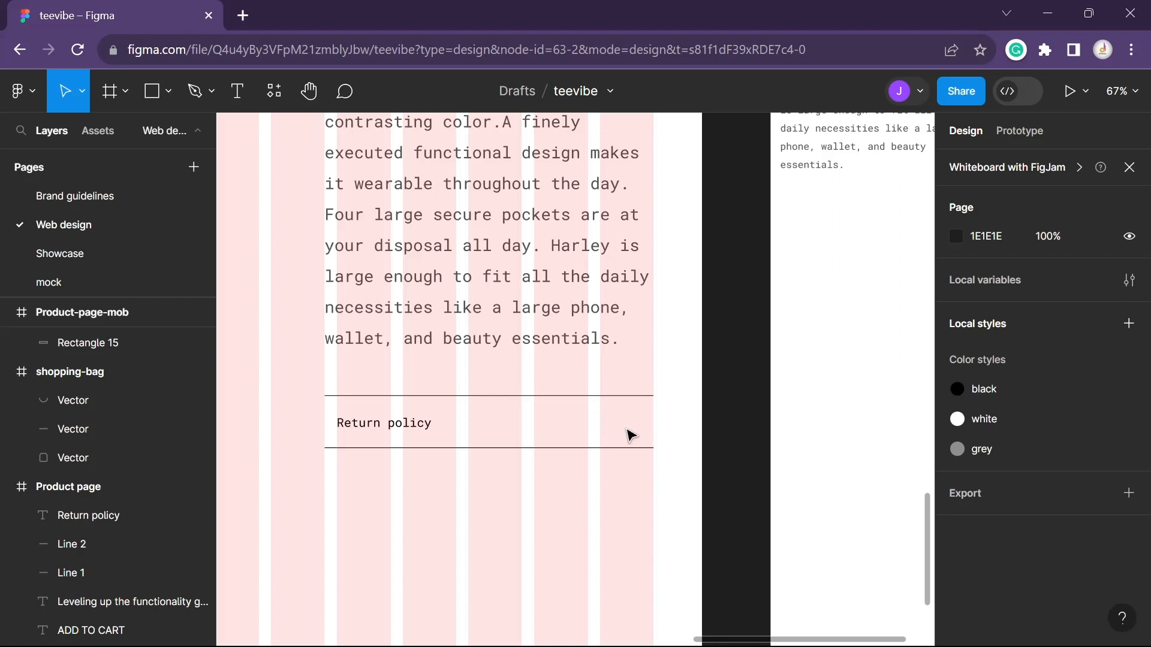
Insert the chevron-down icon with the Feather Icons plugin
right_click(603, 416)
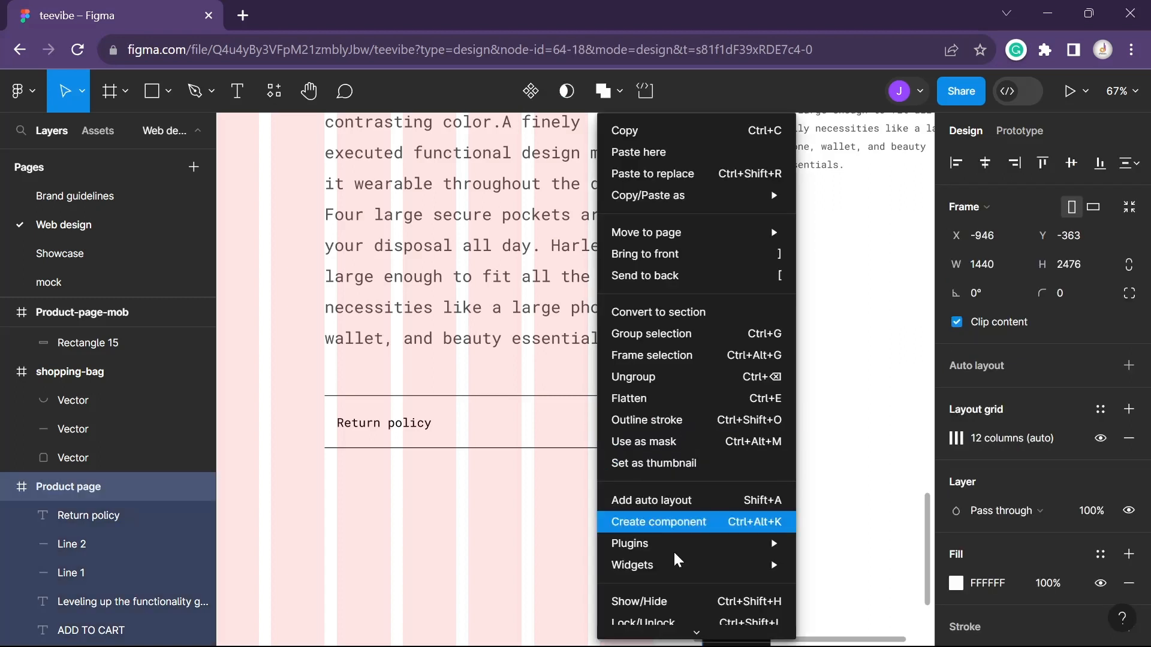
mouse_move(675, 566)
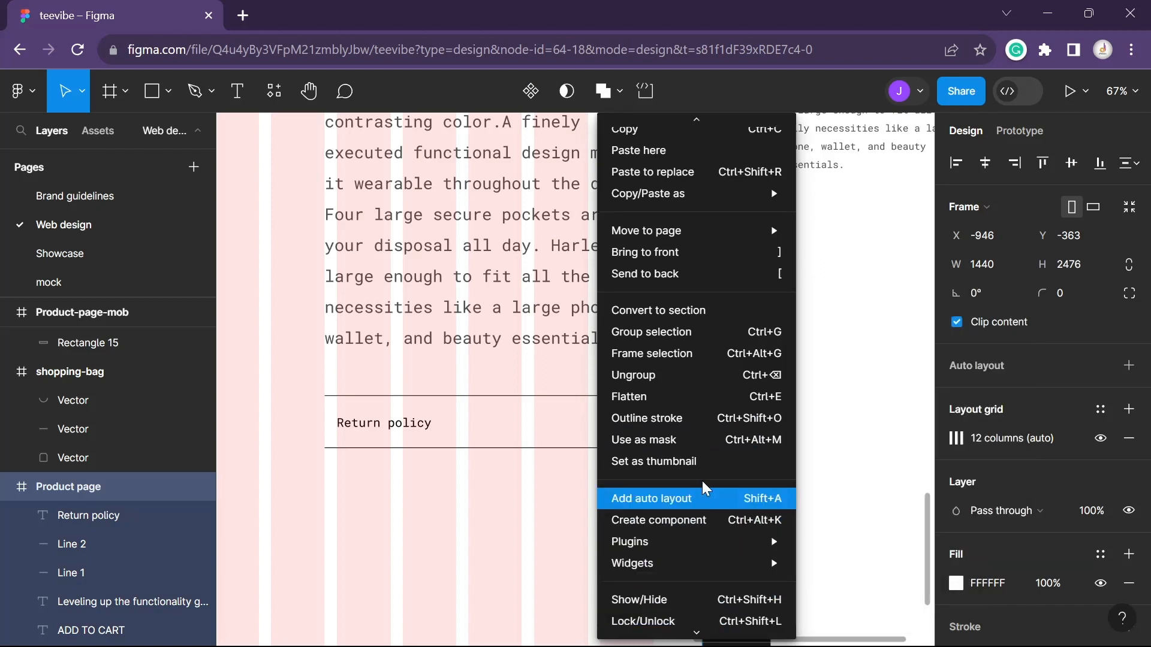
mouse_move(707, 544)
left_click(877, 327)
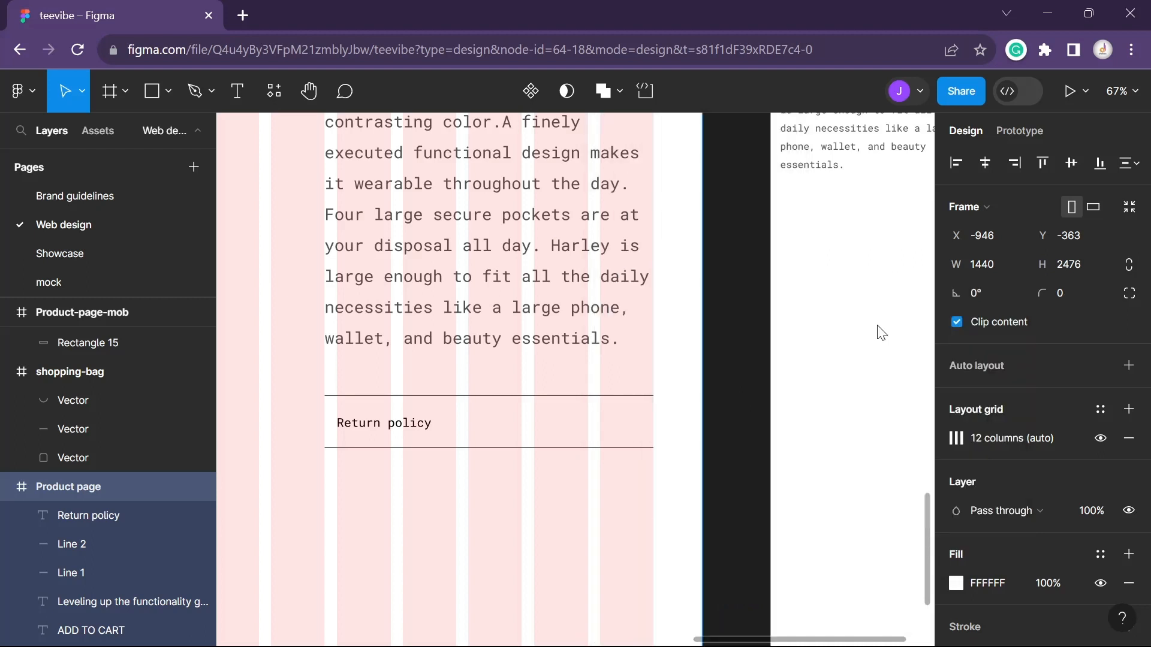
scroll(532, 356, "down", 2)
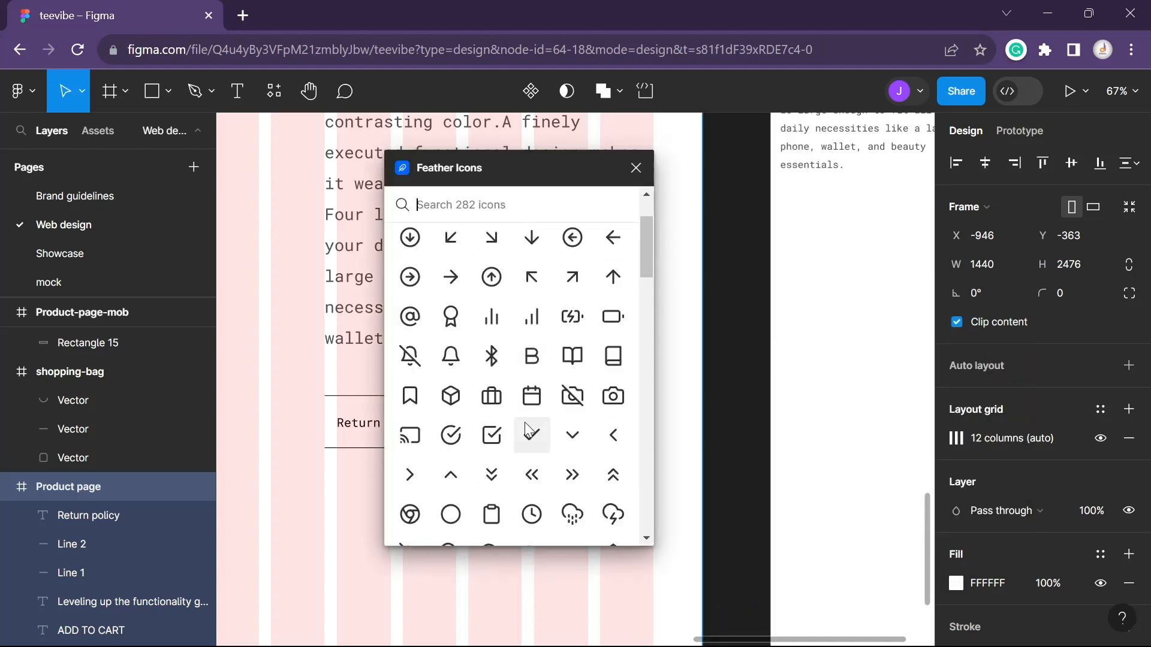
left_click(571, 438)
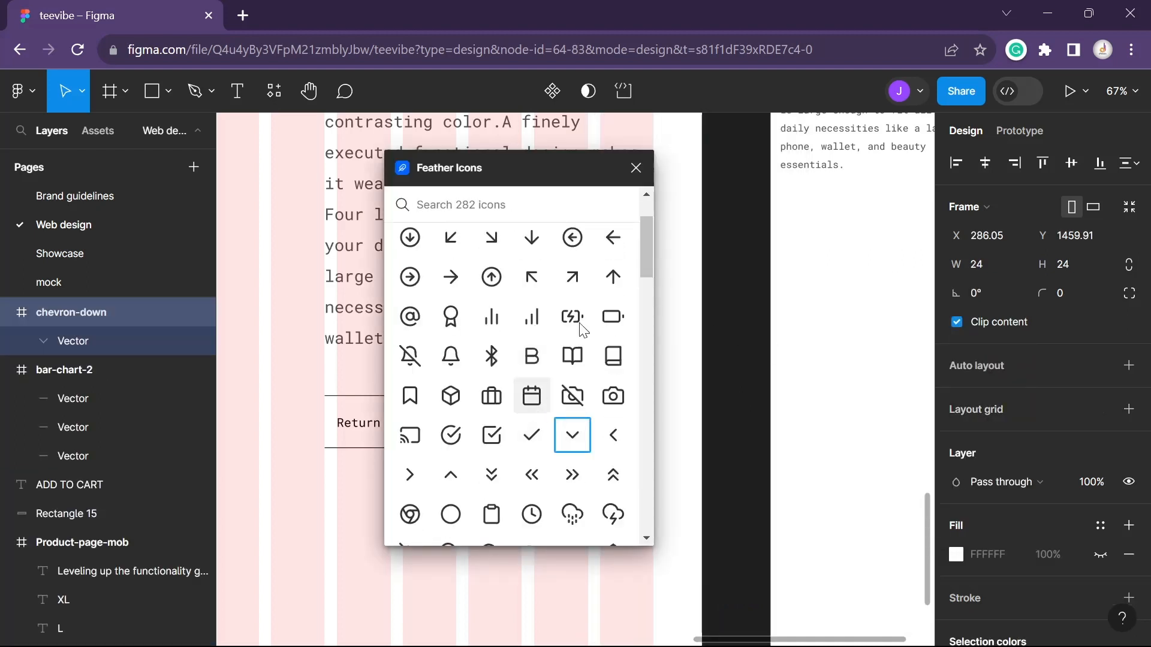
left_click(636, 168)
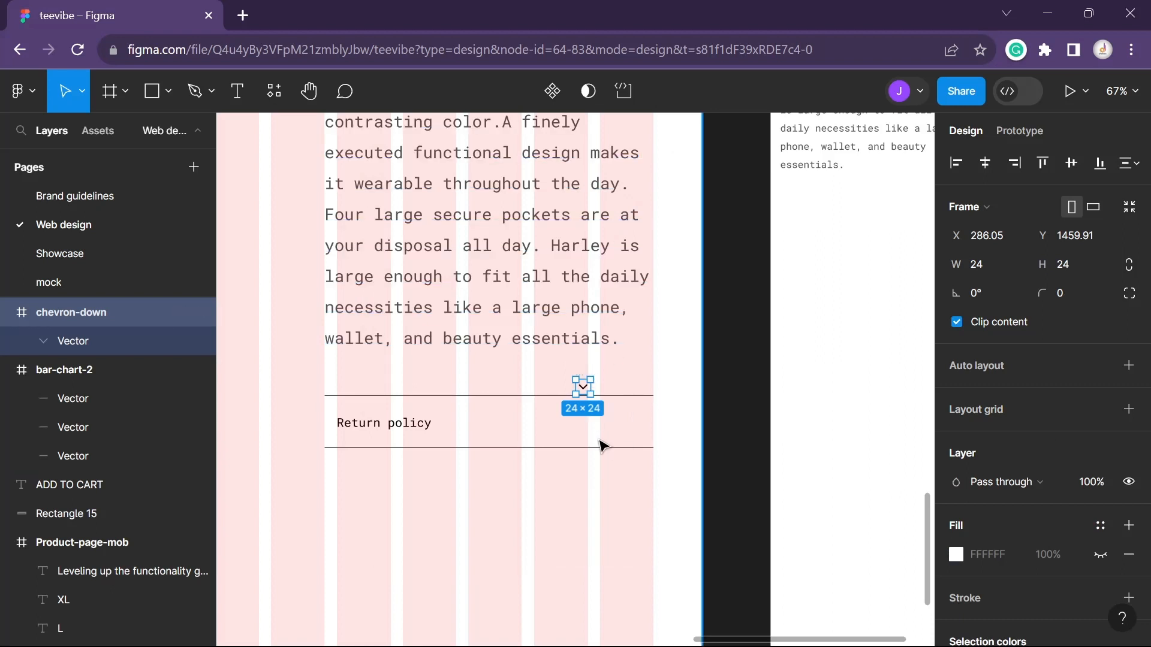
Place the whole chevron-down icon frame near the right end of the Return policy row, vertically centred between the lines
scroll(600, 445, "up", 5)
left_click(567, 322)
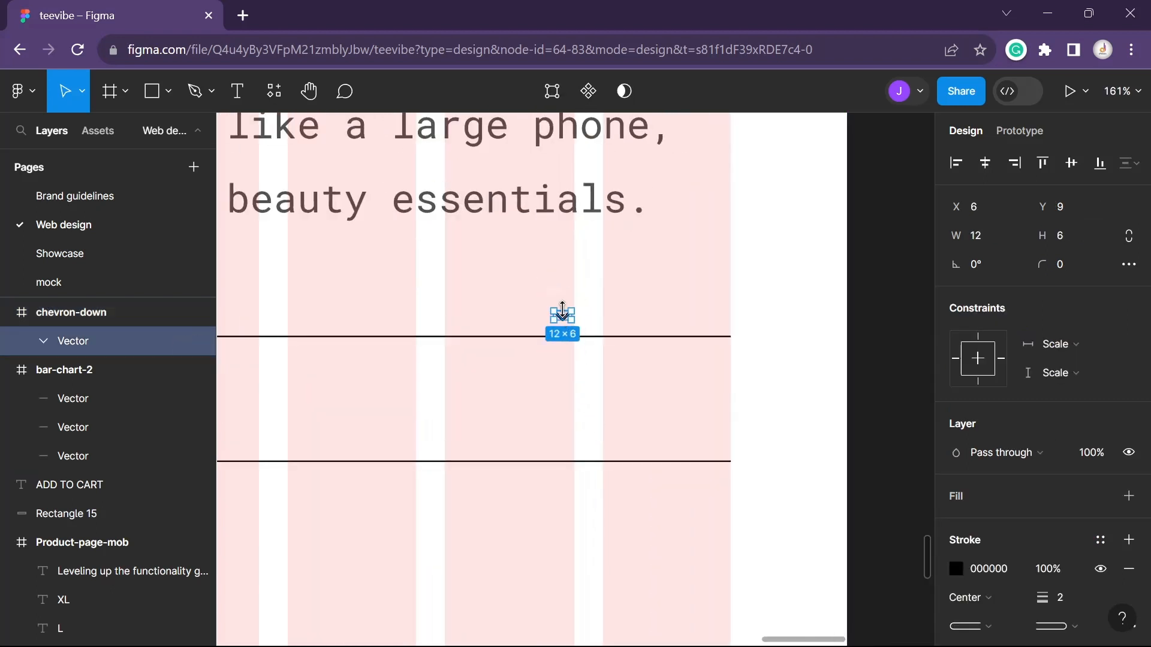
left_click(170, 316)
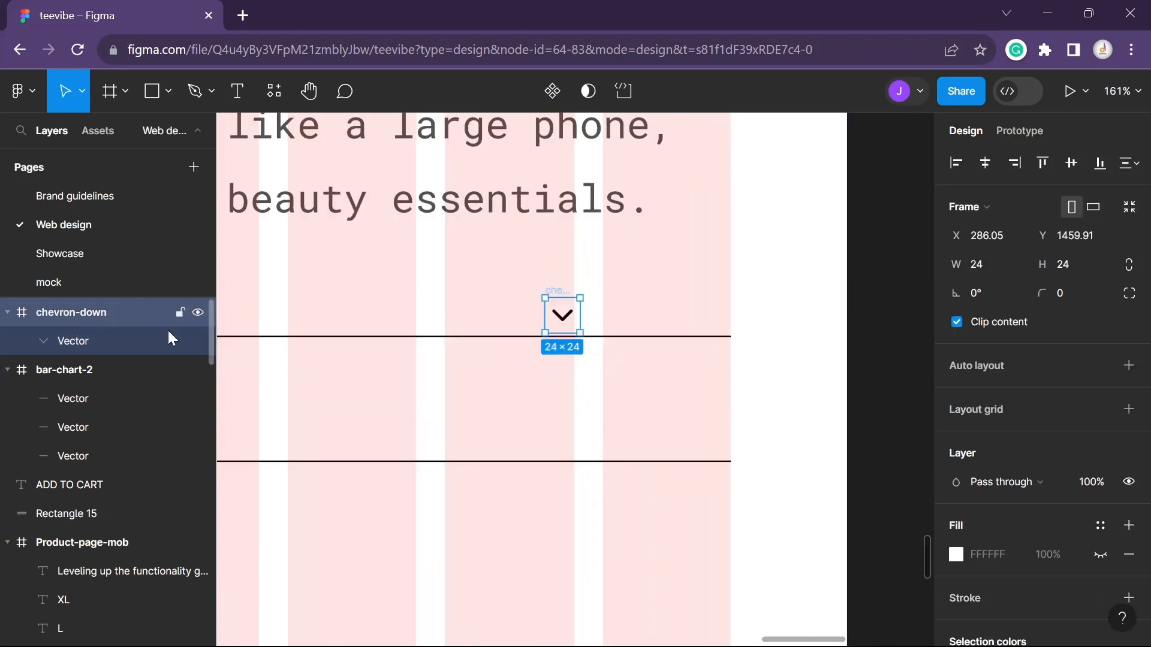
left_click_drag(556, 292, 646, 381)
scroll(761, 431, "down", 5)
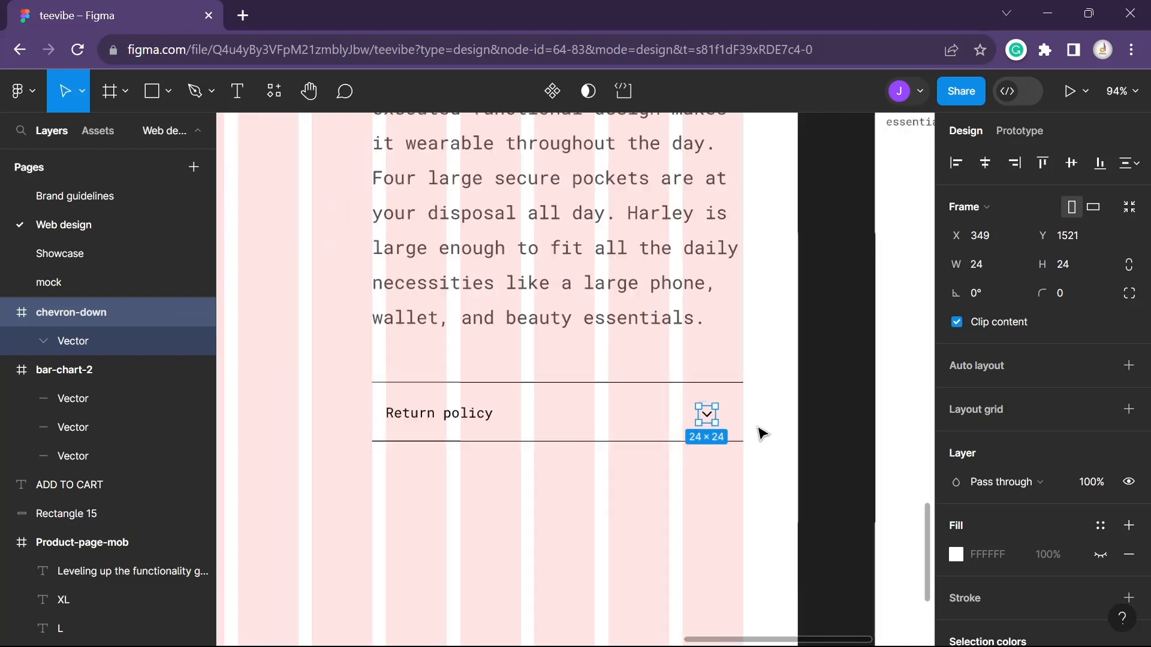
left_click(786, 412)
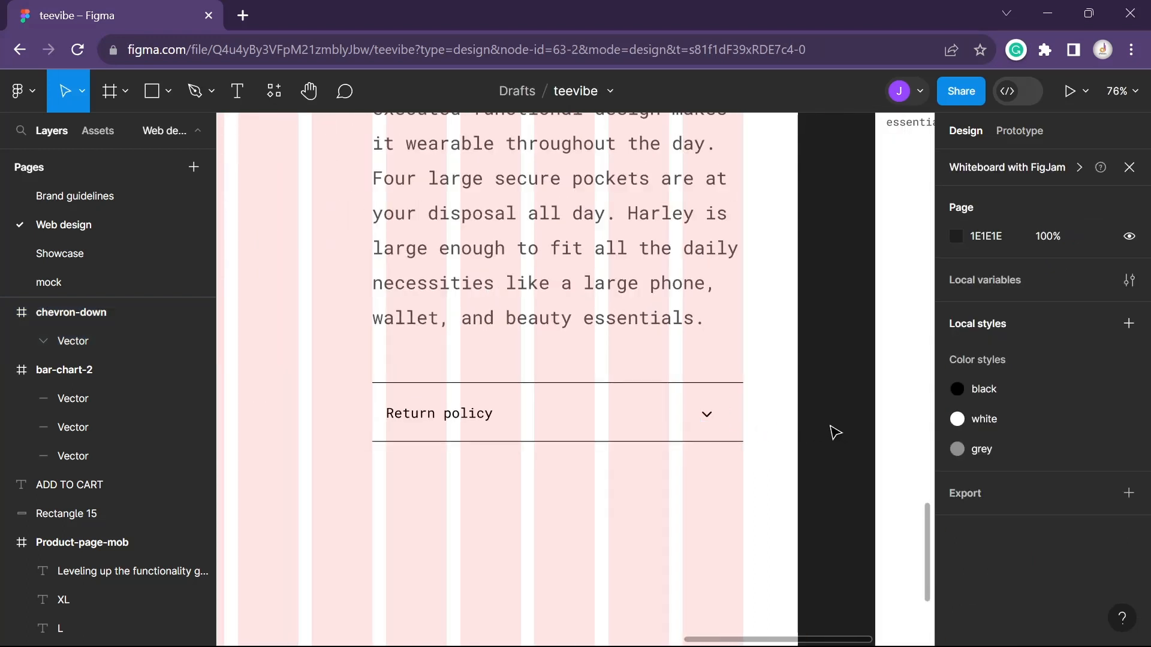
Group the Return policy row's lines, text and chevron, and place a duplicate of the group directly below it
left_click_drag(756, 466, 348, 373)
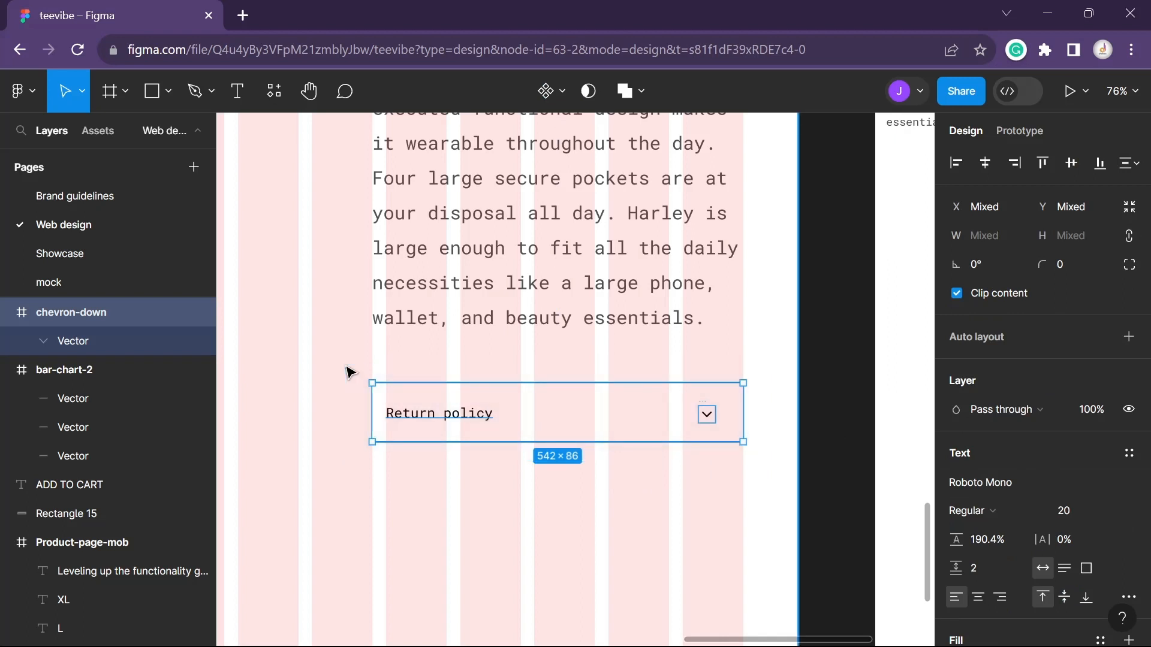
key("ctrl+g")
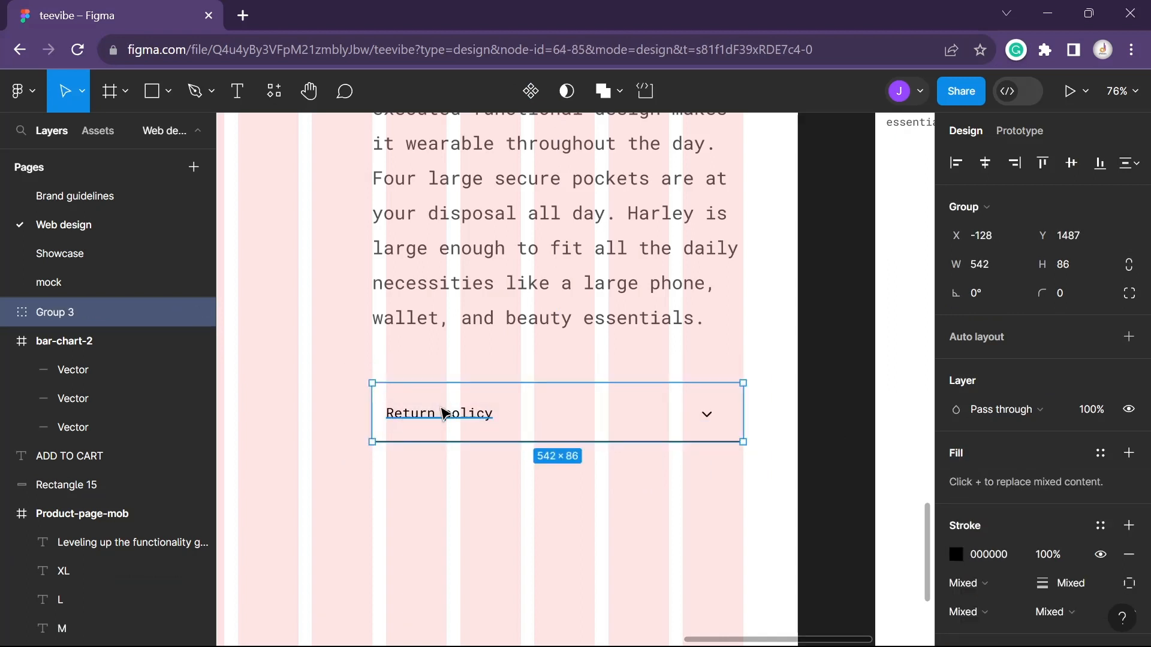
key("ctrl+d")
left_click_drag(453, 413, 447, 474)
Change the text of the duplicated row to "Delivery time"
double_click(420, 472)
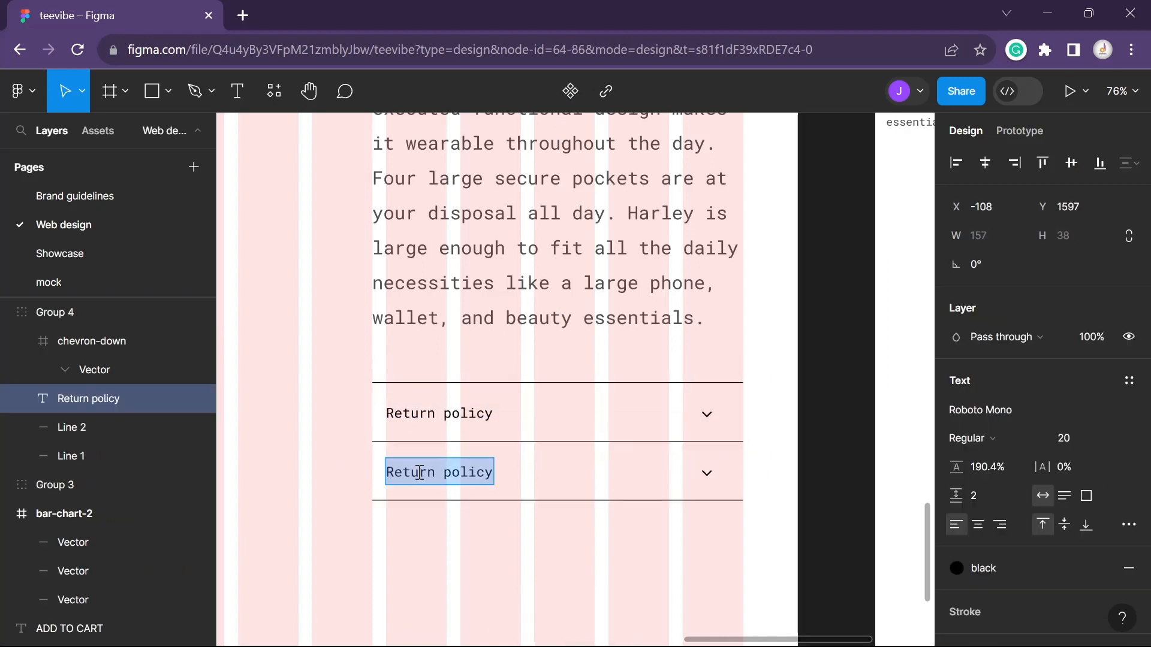
type("Delivery")
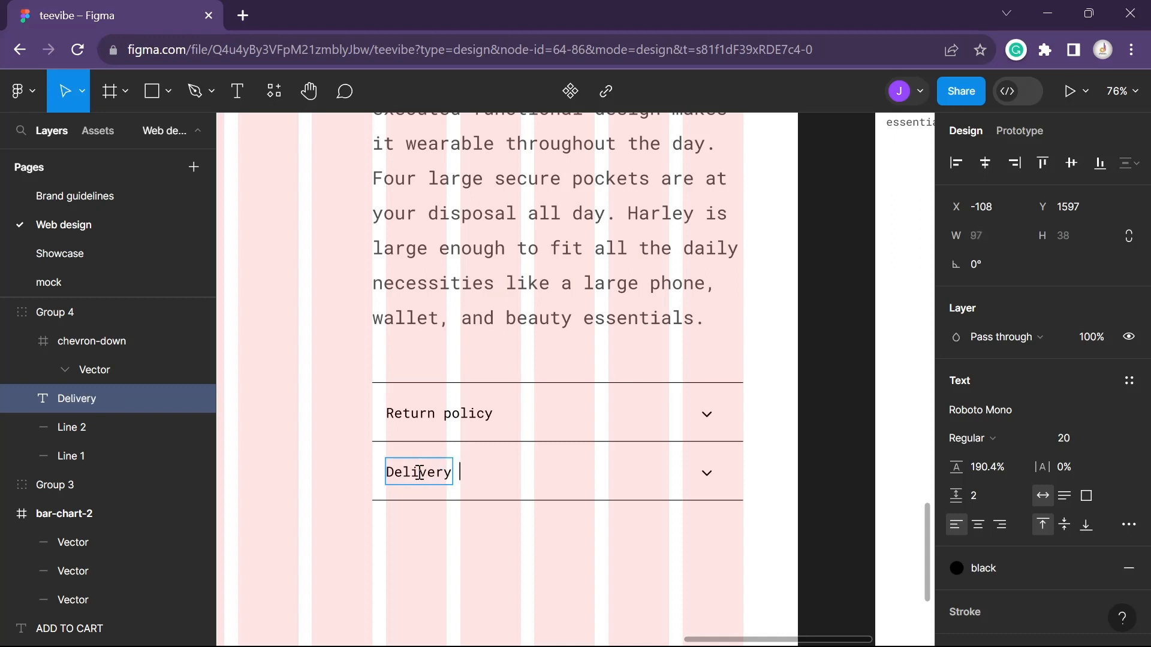
type(" time")
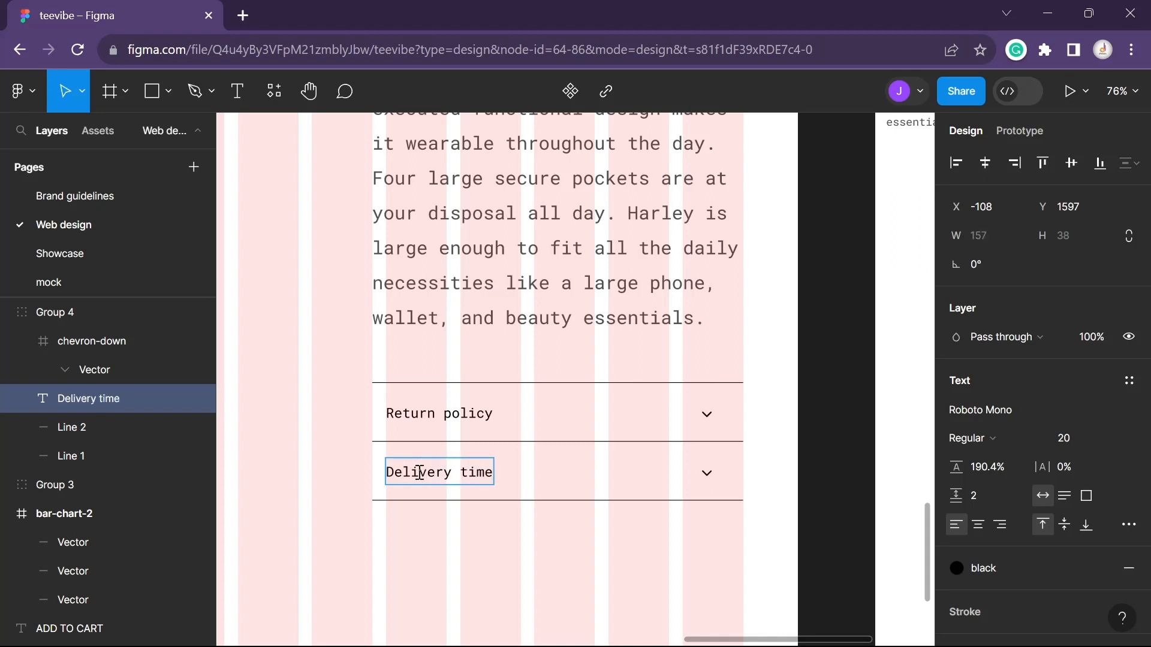
left_click(759, 534)
scroll(759, 535, "down", 1)
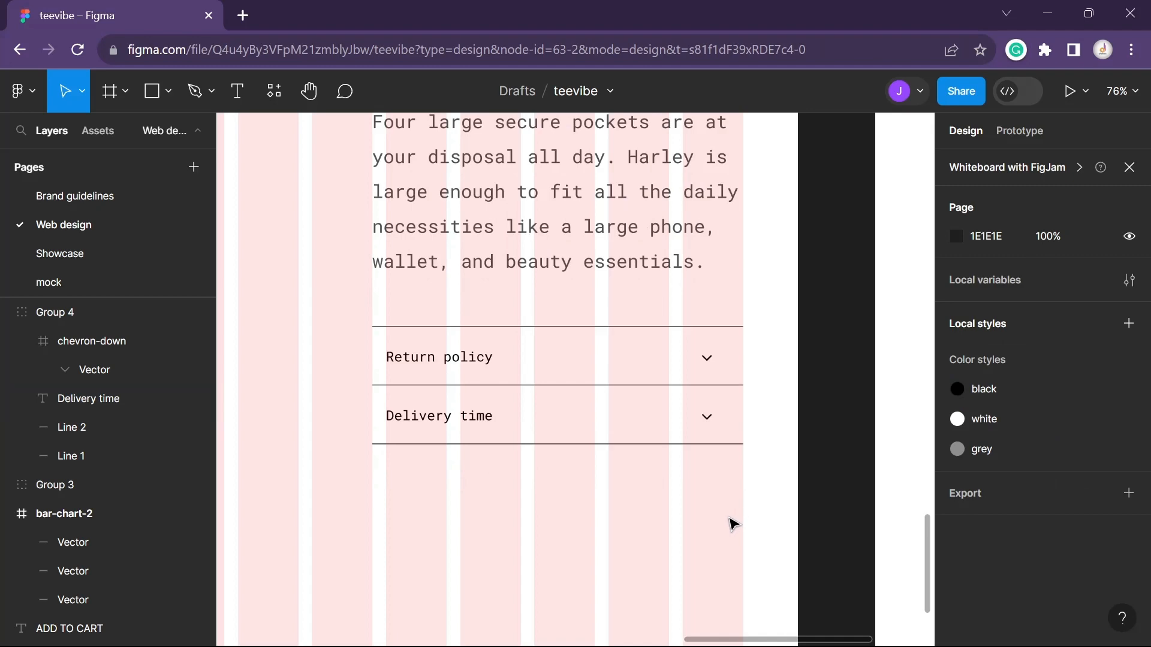
scroll(671, 542, "down", 5)
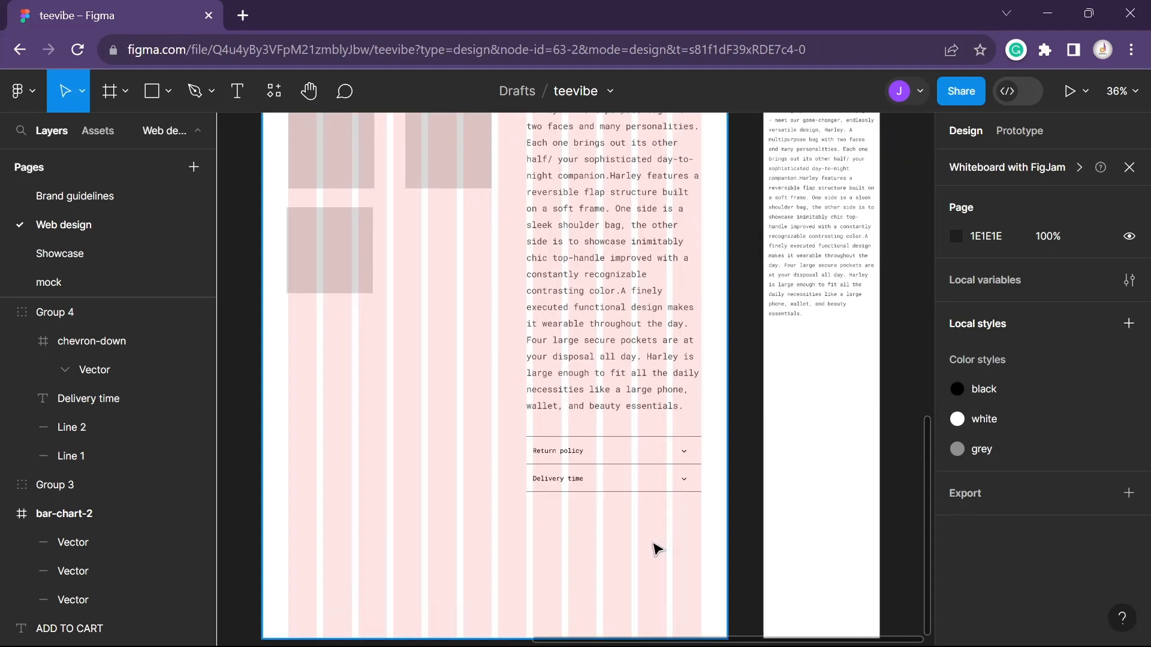
scroll(658, 548, "up", 1)
left_click_drag(701, 467, 521, 491)
key("Escape")
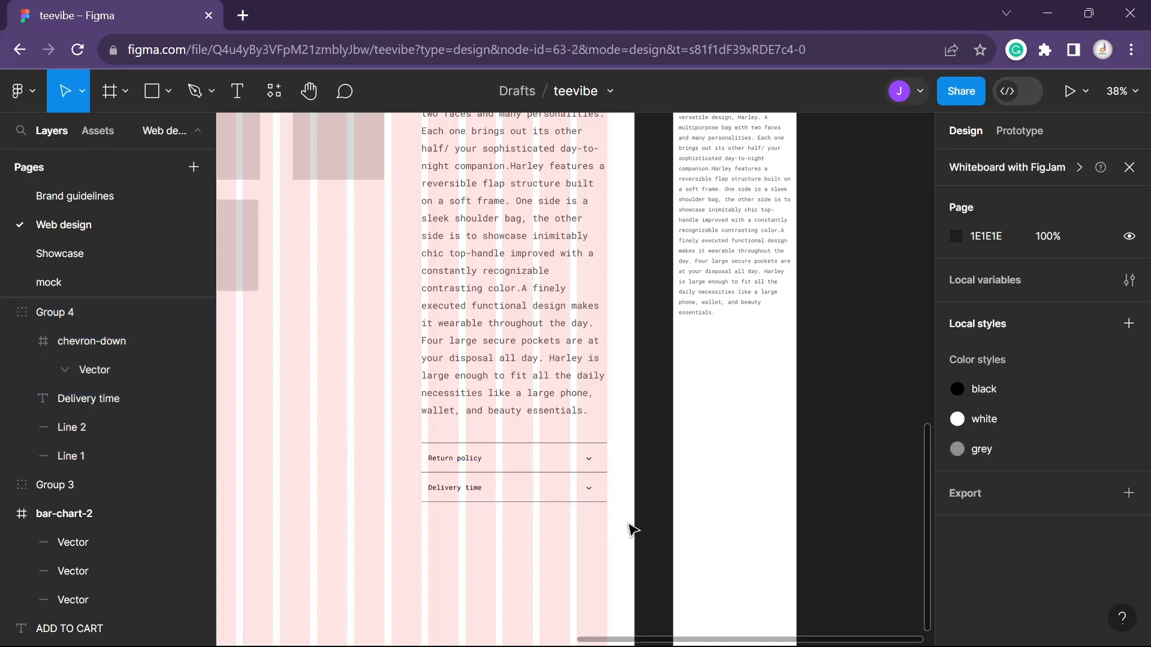
Place a duplicate of the Return policy and Delivery time rows below the mobile page's description and narrow it to about 352 wide
left_click_drag(651, 517, 710, 365)
key("ctrl+d")
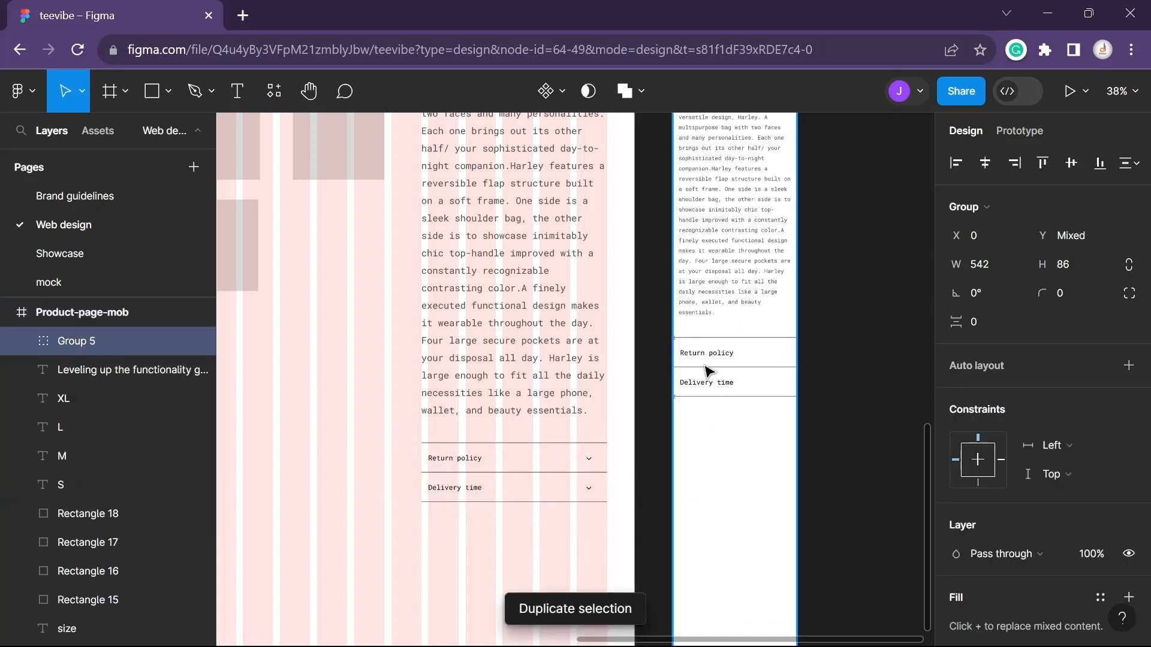
scroll(797, 383, "up", 5)
scroll(738, 404, "up", 3)
scroll(728, 496, "down", 3)
scroll(701, 480, "down", 4)
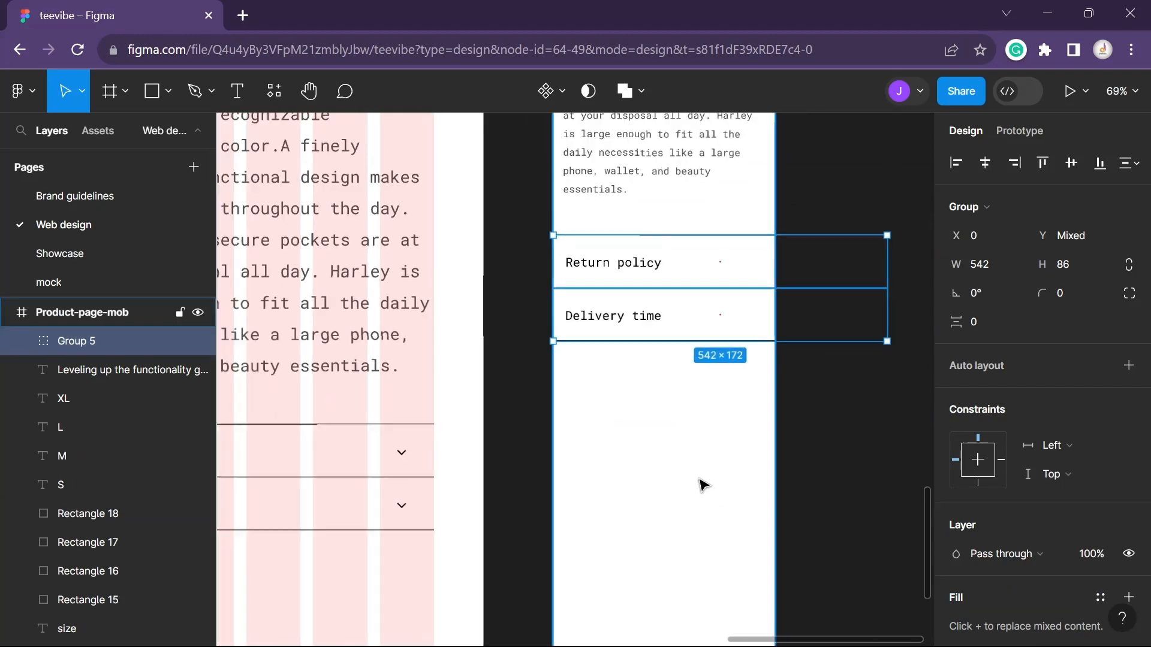
left_click_drag(880, 287, 766, 284)
scroll(811, 324, "up", 5)
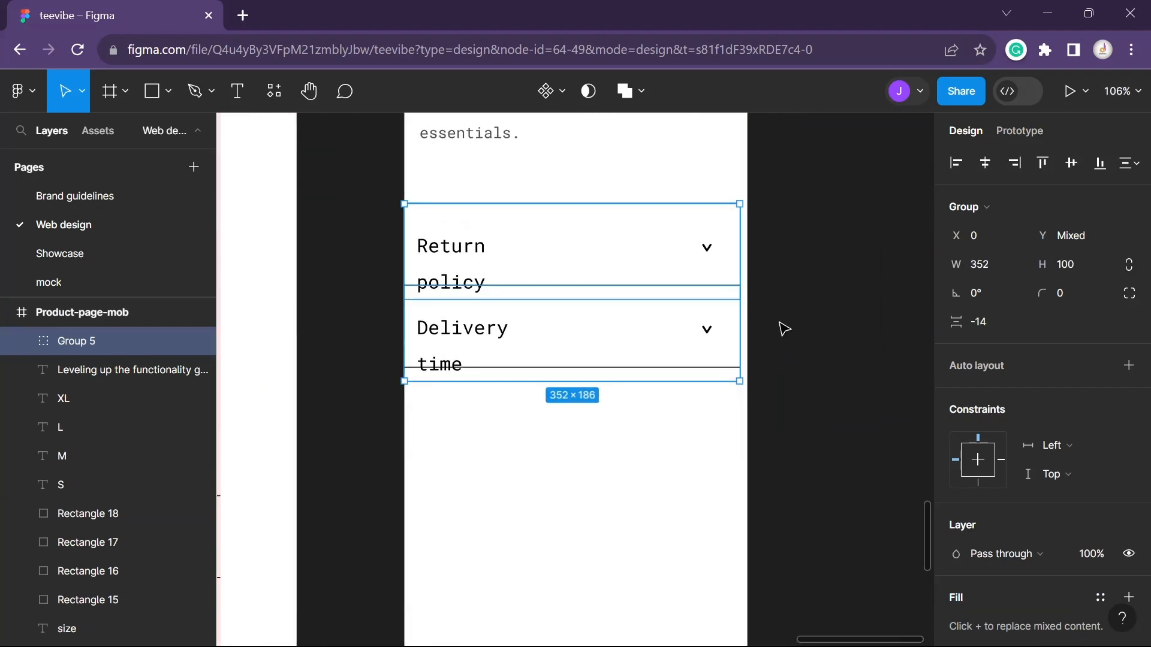
Widen the mobile row labels so each fits on one line, Return policy to about 212 and Delivery time to about 188
double_click(457, 249)
left_click_drag(527, 260, 619, 238)
left_click(488, 329)
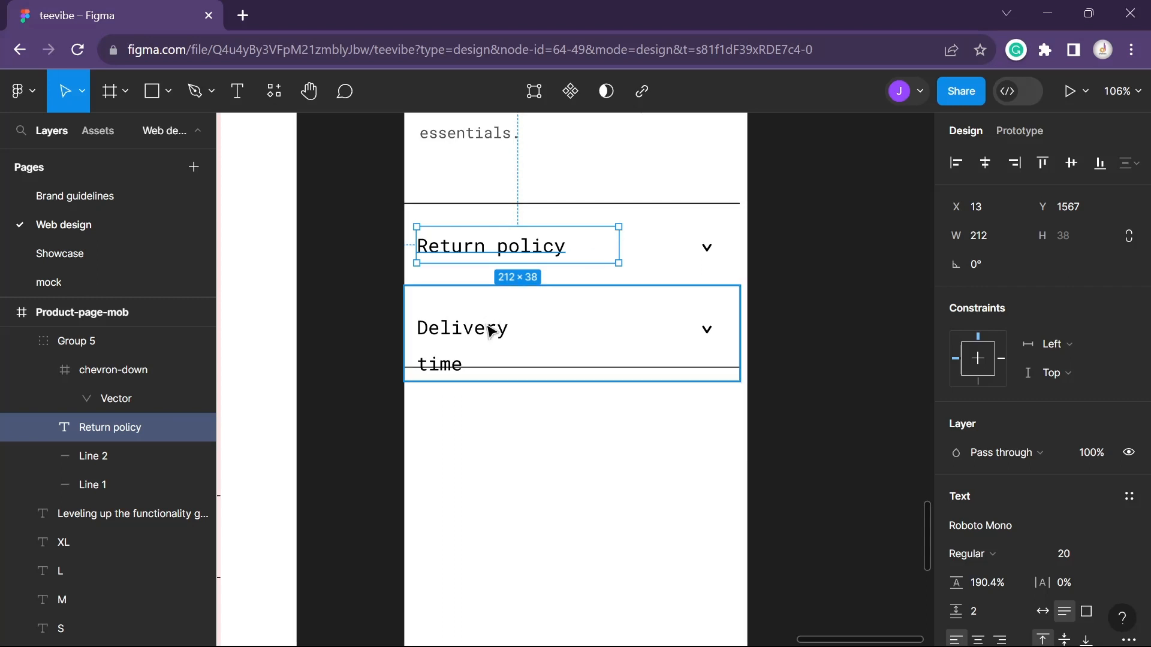
left_click(495, 331)
left_click_drag(512, 330, 600, 328)
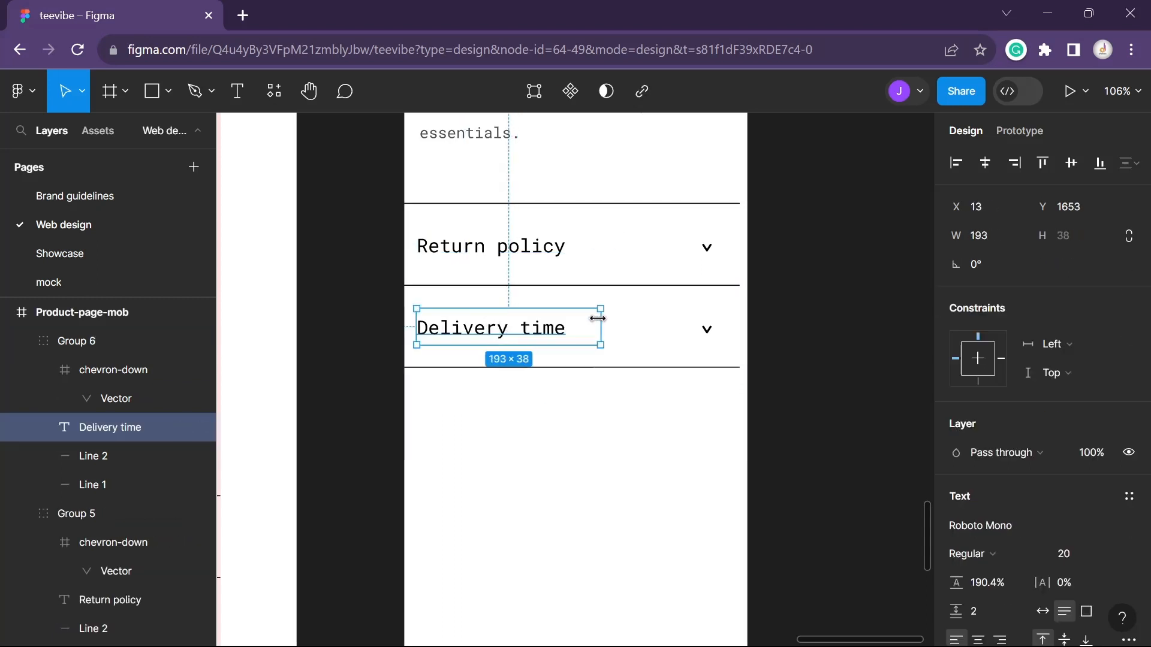
Set the font size of the mobile Return policy and Delivery time labels to 14
left_click(533, 249)
left_click(536, 251)
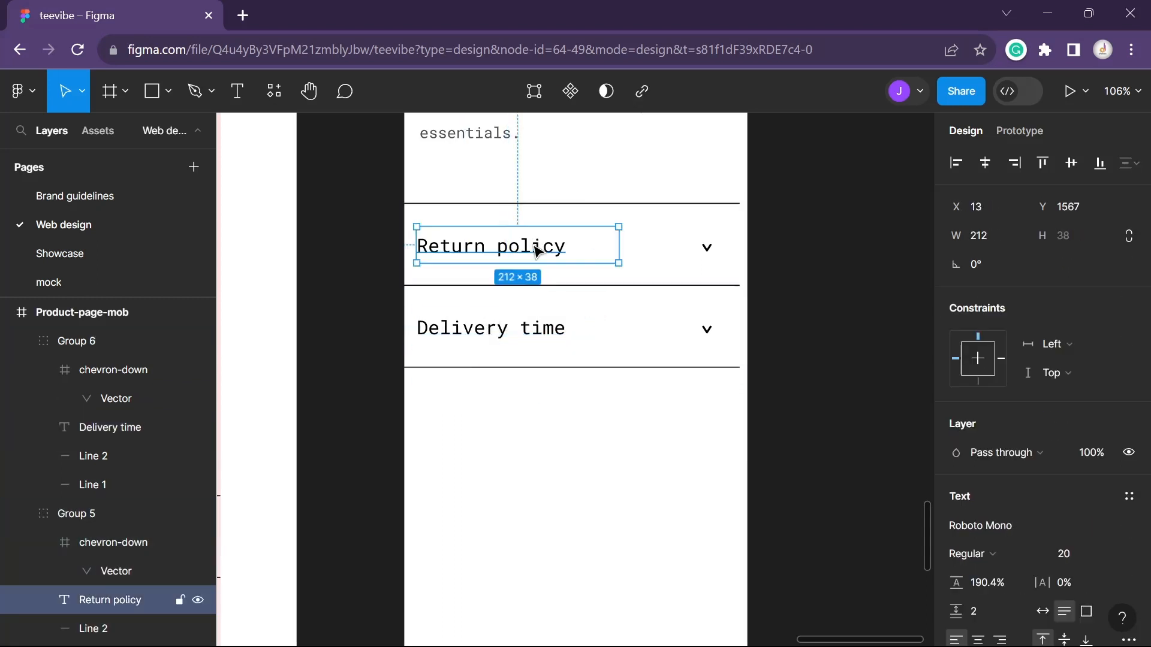
left_click(1075, 555)
type("14")
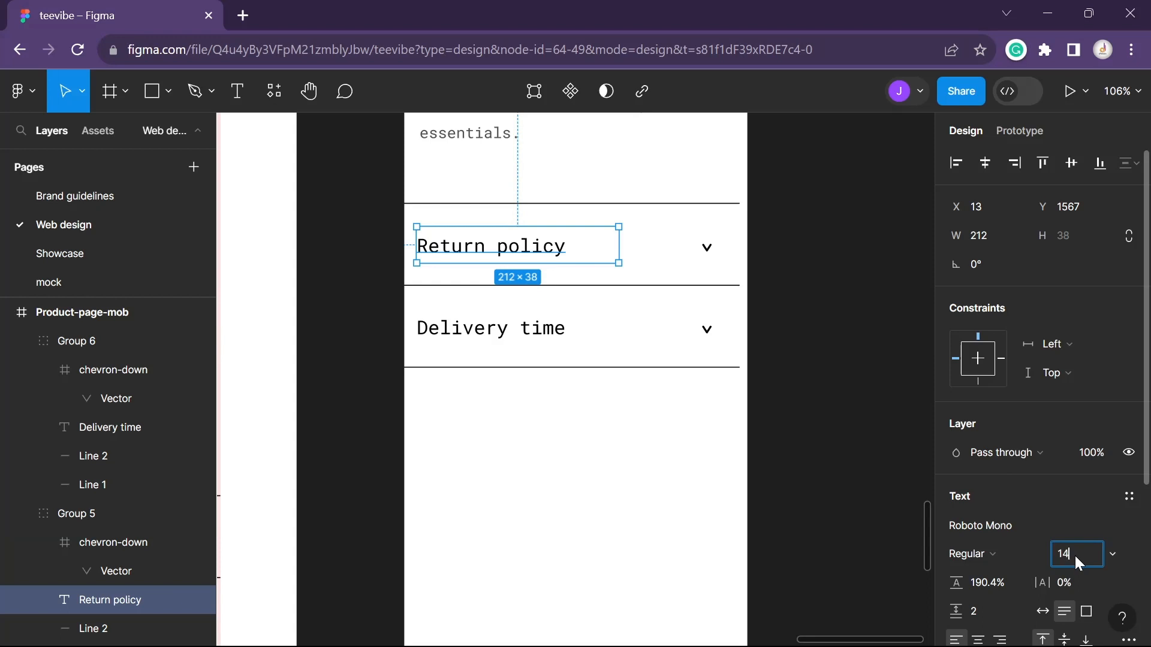
key("Return")
scroll(804, 429, "up", 1)
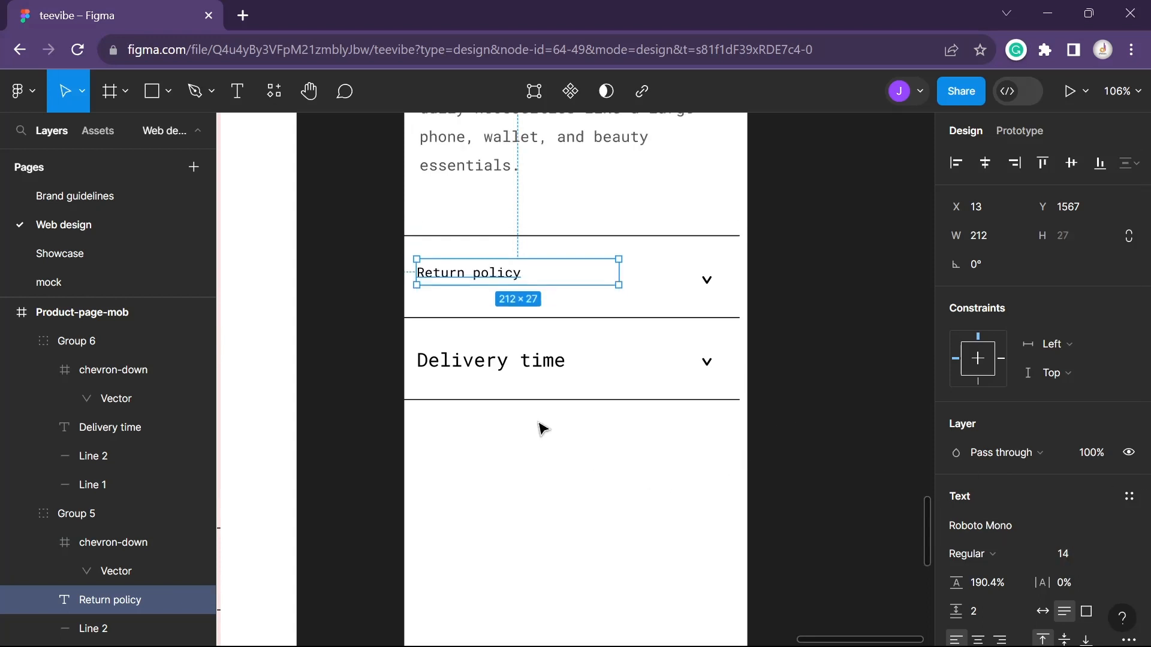
double_click(541, 360)
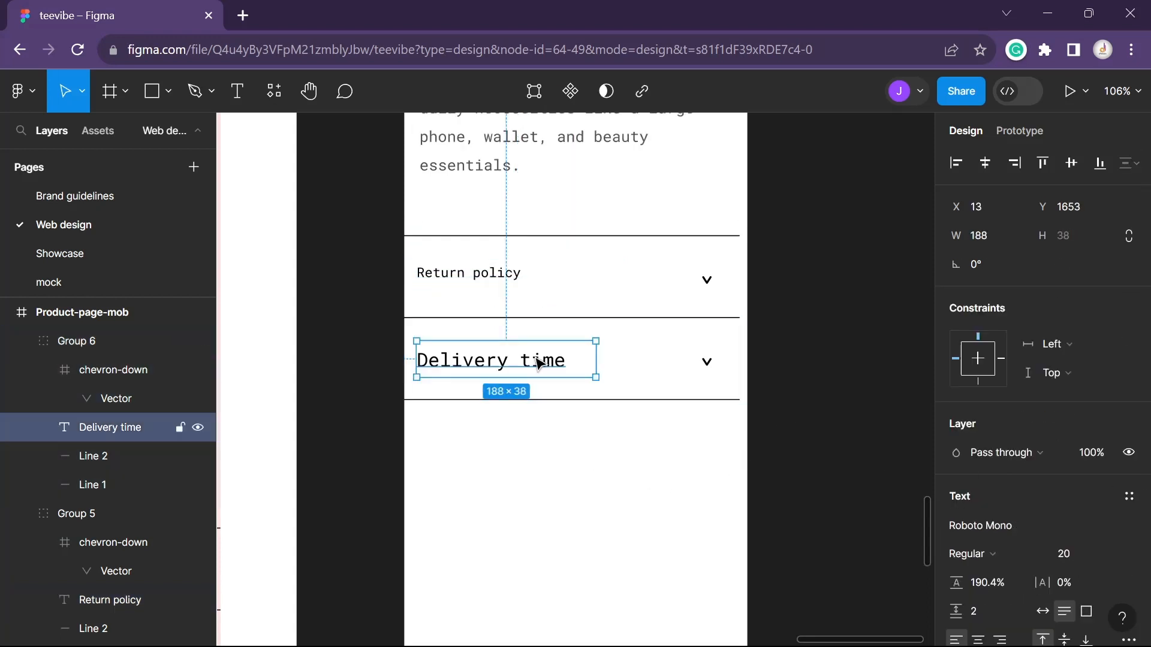
left_click(1082, 559)
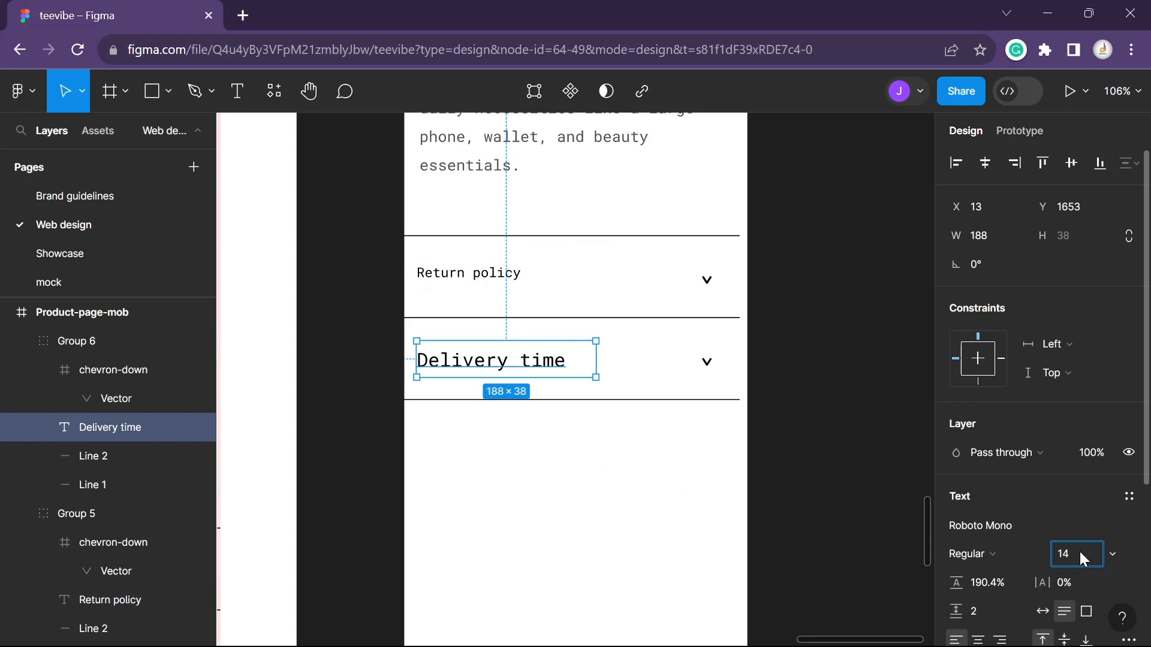
type("14")
key("Return")
left_click(912, 447)
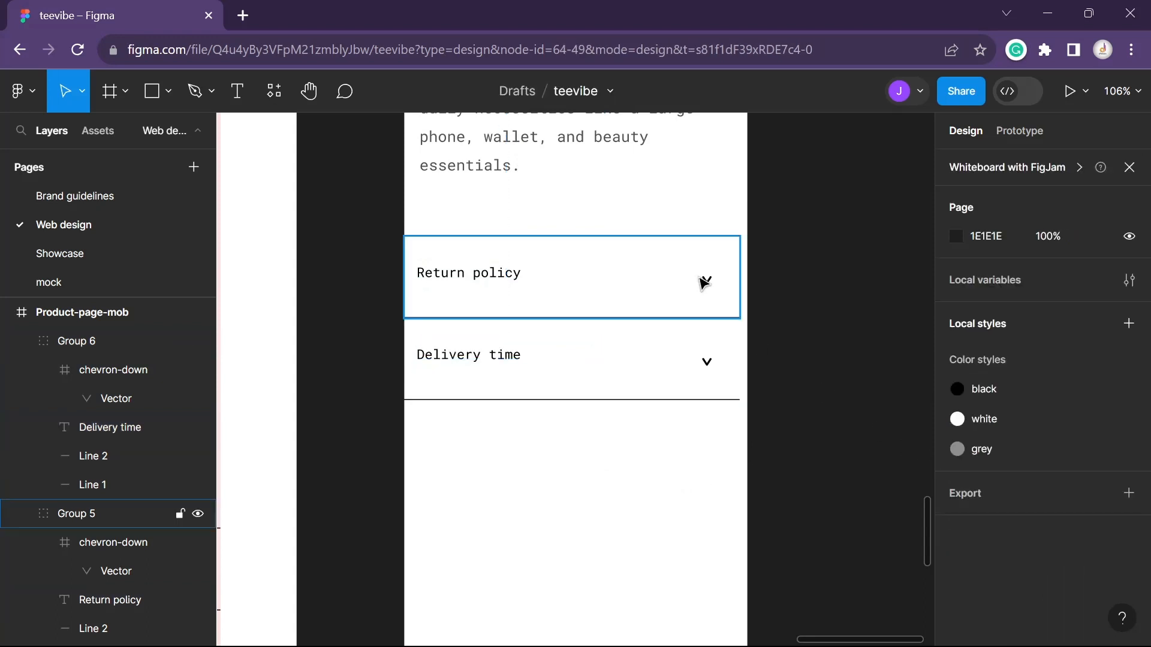
Set the width of the chevron-down frames in both mobile rows to 24
double_click(705, 282)
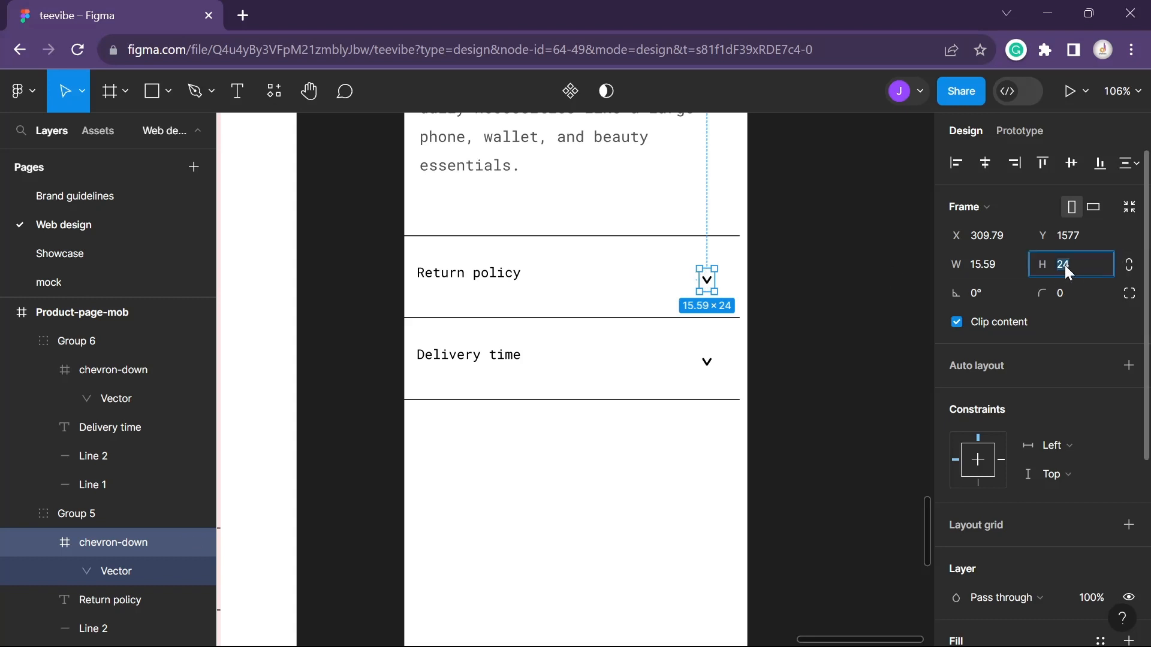
left_click(993, 266)
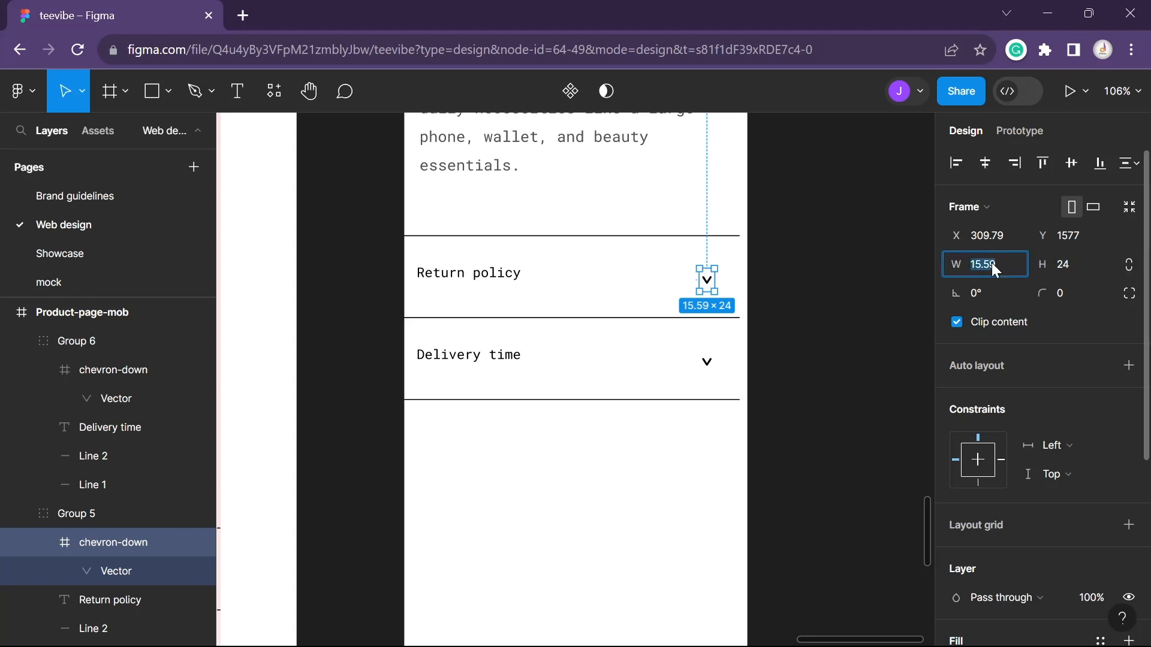
type("24")
left_click(862, 311)
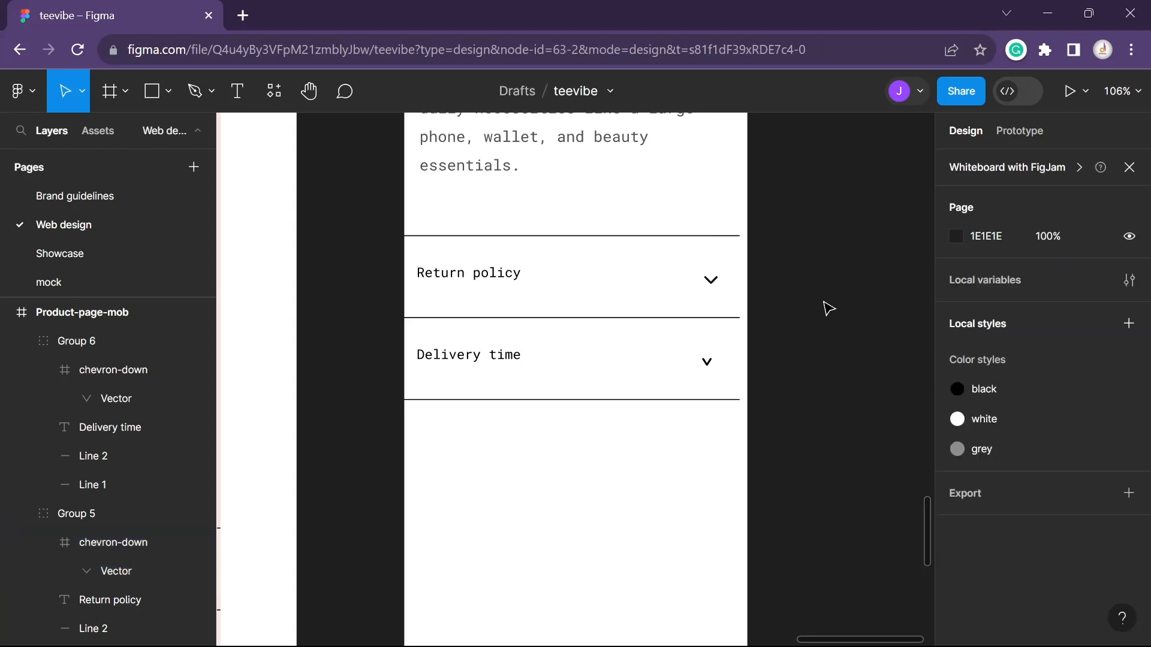
left_click(707, 367)
double_click(707, 362)
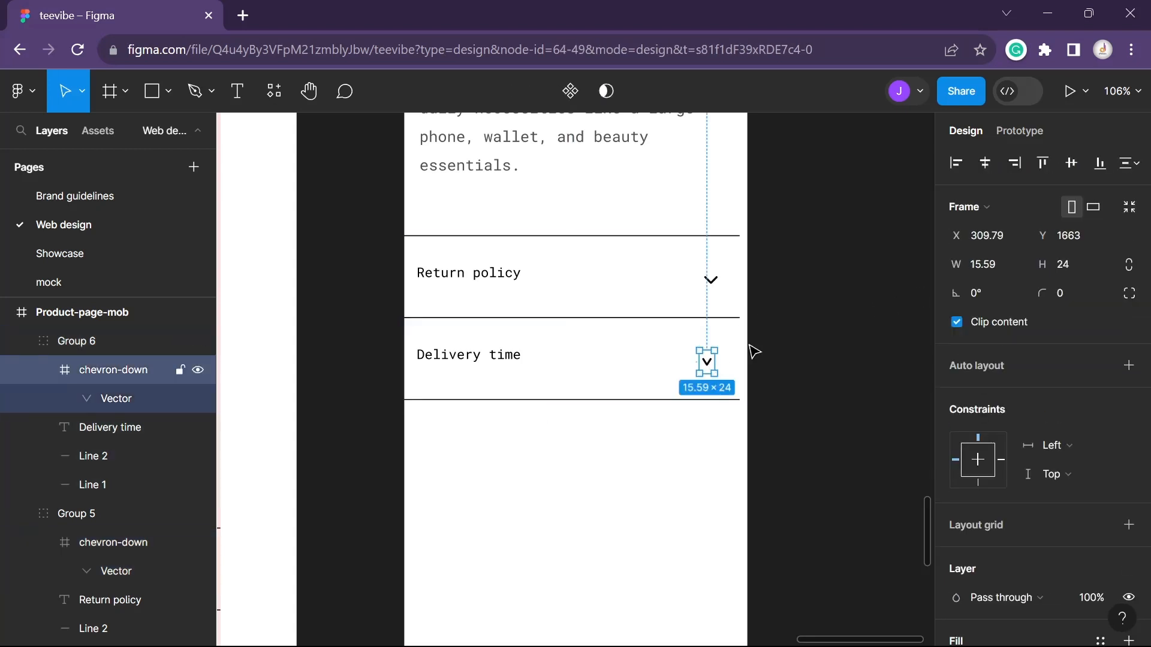
key("Return")
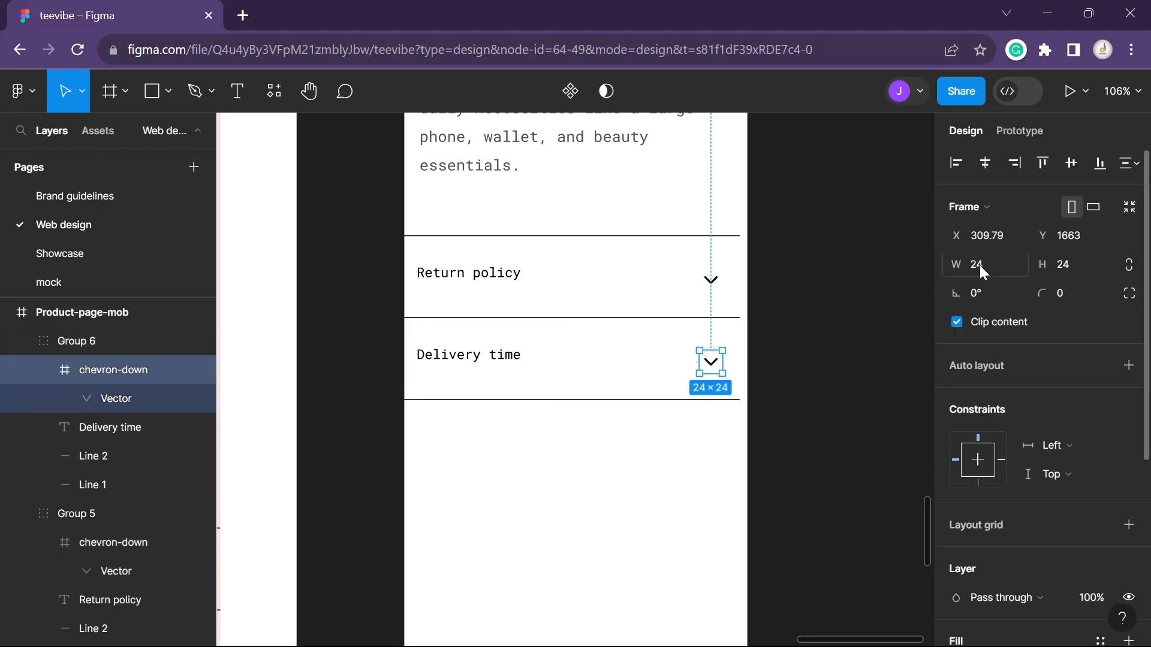
left_click(838, 351)
Hide the 12-column layout grid of the desktop Product page frame, and leave both page versions in view with nothing selected
scroll(835, 487, "down", 4)
scroll(839, 495, "up", 3)
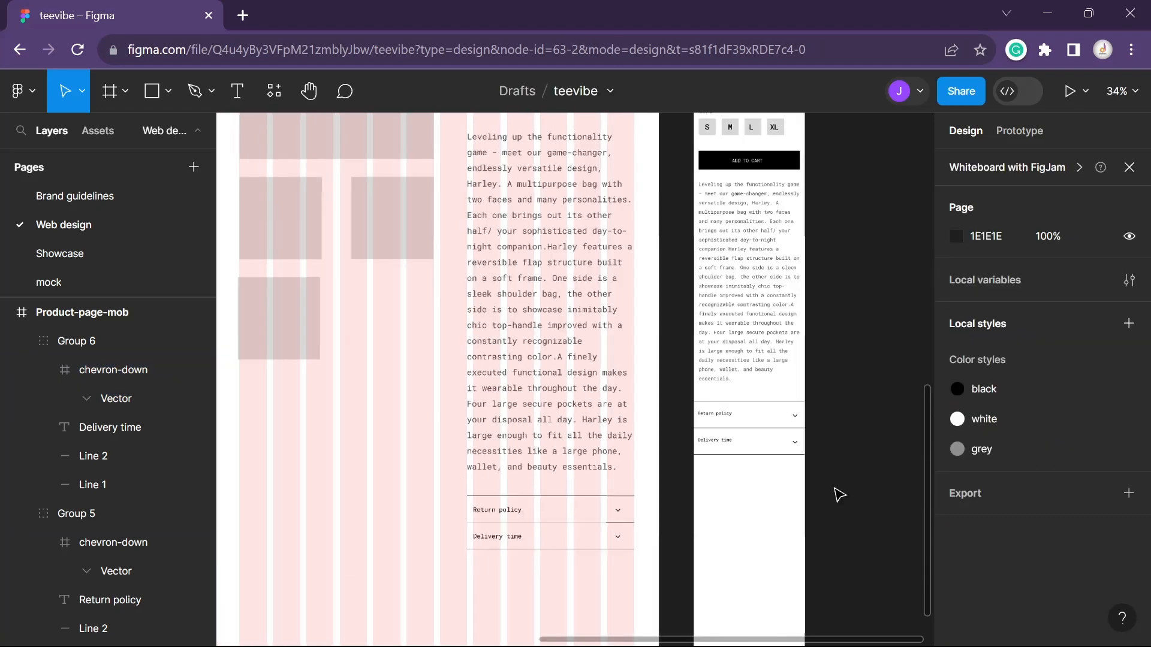
scroll(838, 495, "down", 3)
scroll(838, 495, "up", 2)
scroll(839, 495, "down", 3)
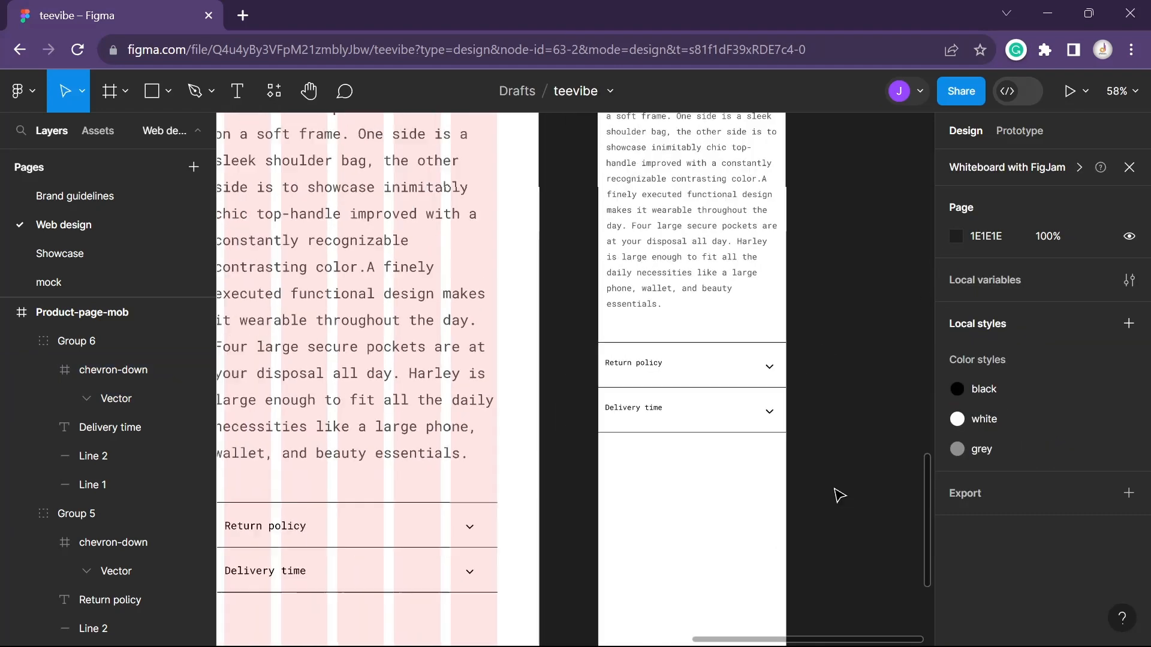
scroll(839, 495, "down", 3)
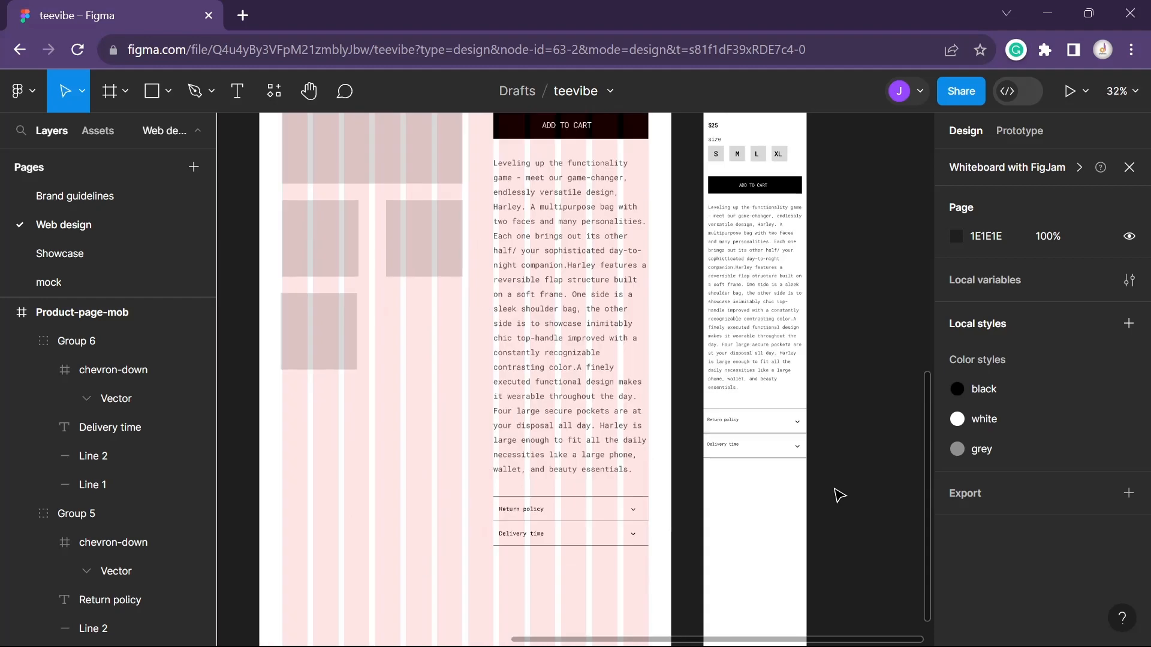
scroll(439, 385, "up", 1)
left_click(464, 195)
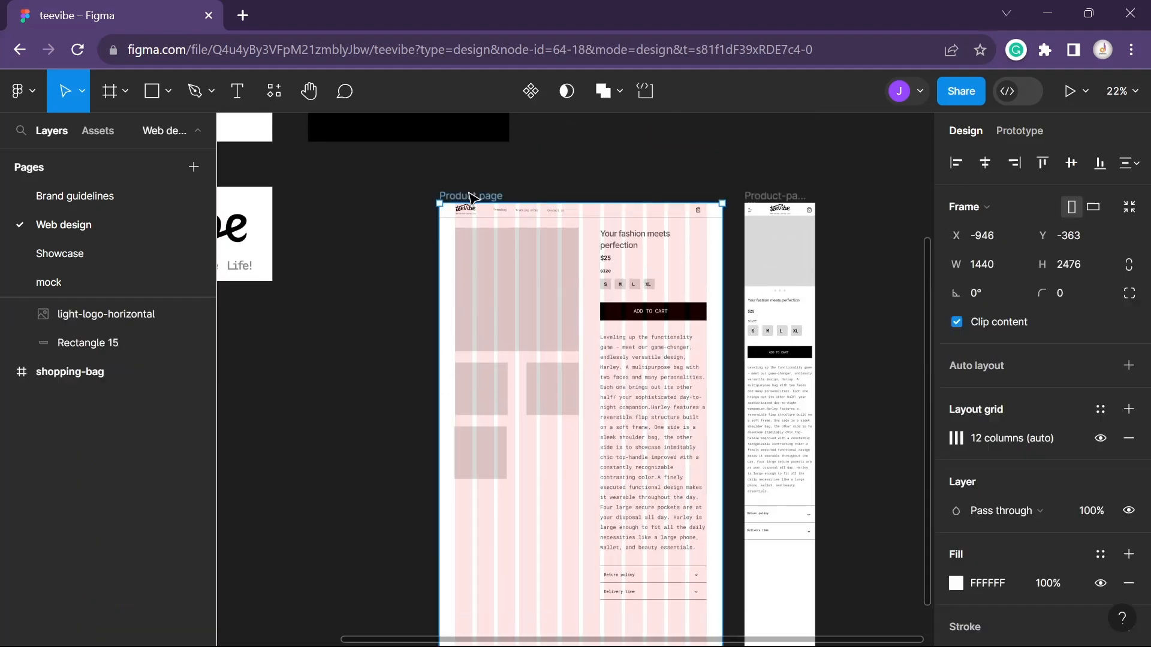
scroll(977, 398, "down", 3)
scroll(977, 407, "up", 2)
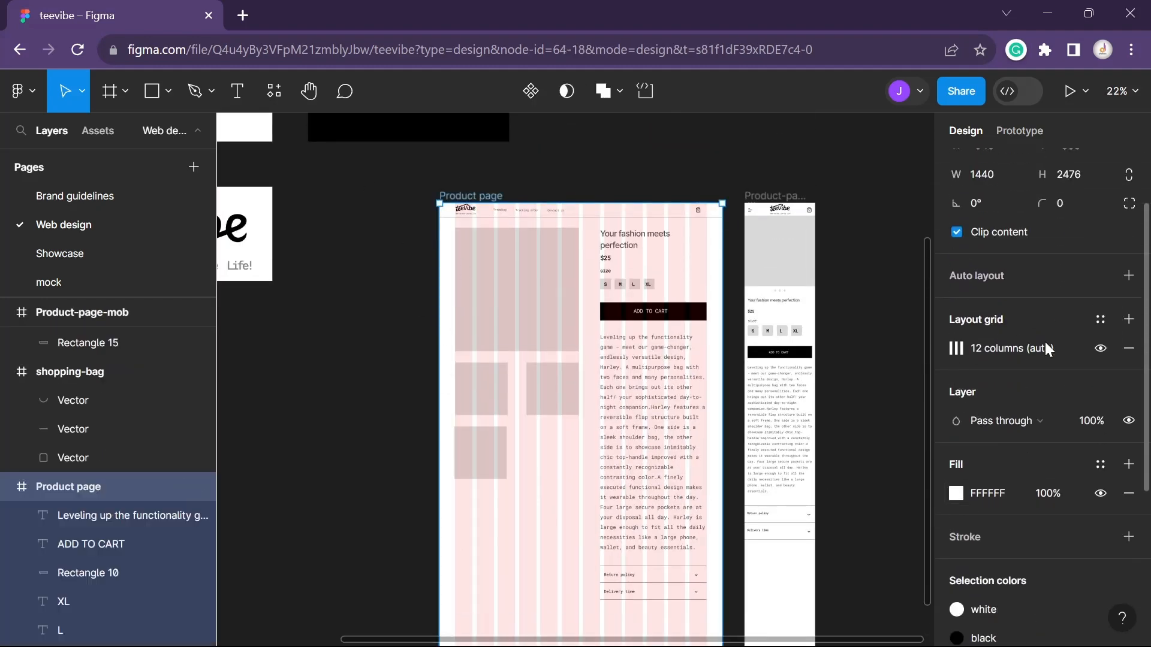
left_click(1100, 349)
left_click_drag(865, 352, 713, 295)
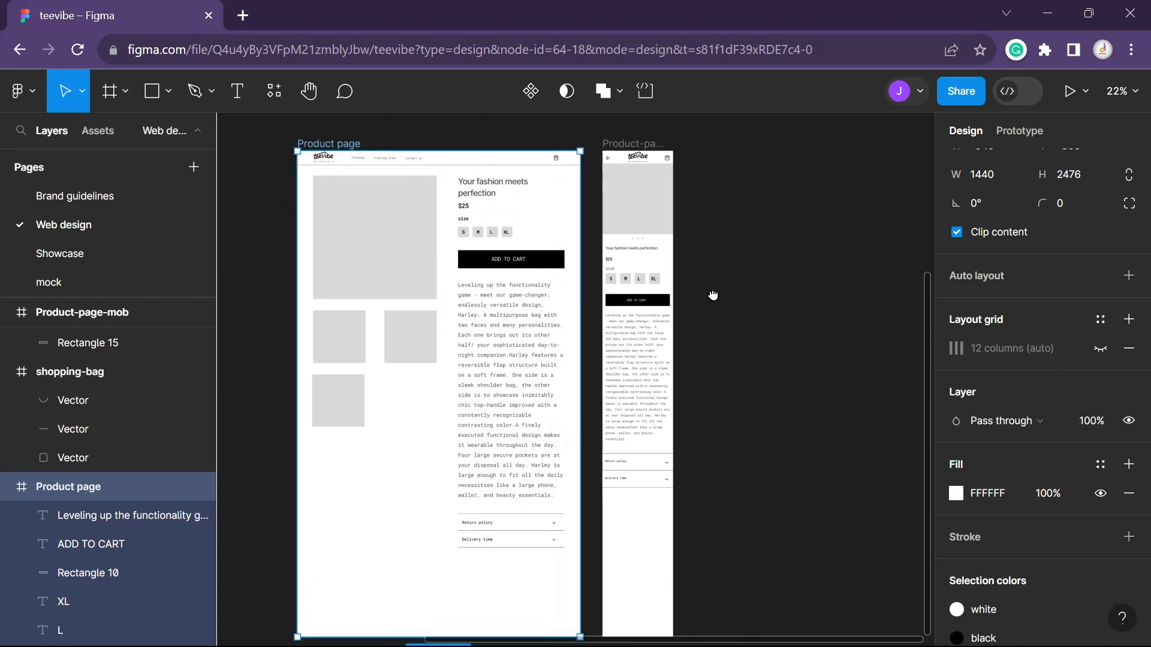
left_click(734, 397)
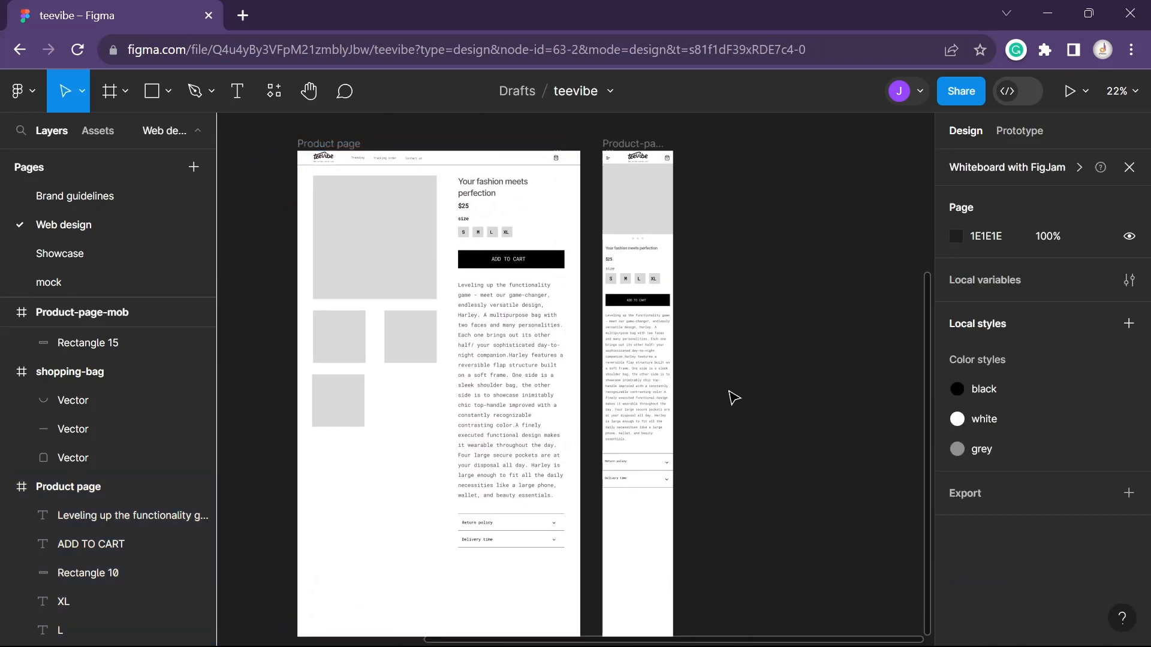